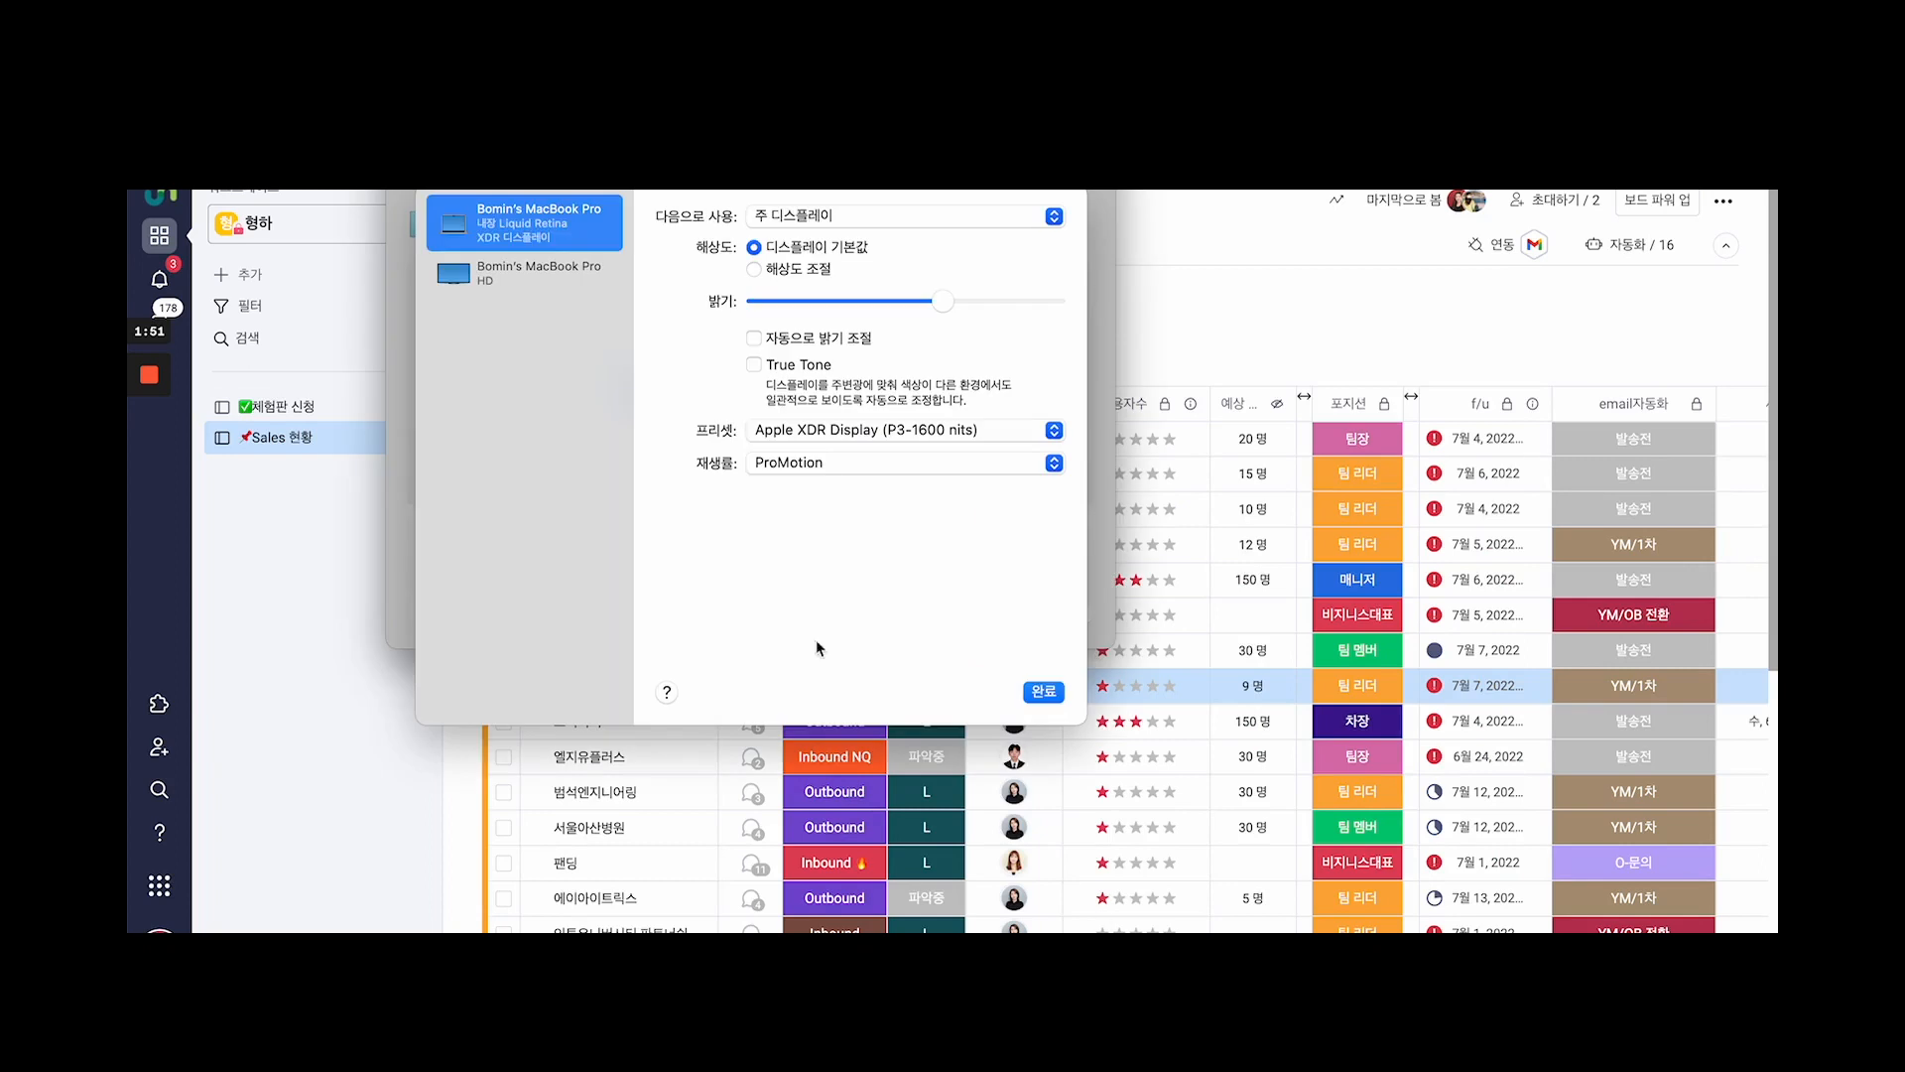
# Bring the 프로젝트1 board to the foreground in place of the display settings window
pyautogui.click(861, 222)
pyautogui.click(1127, 281)
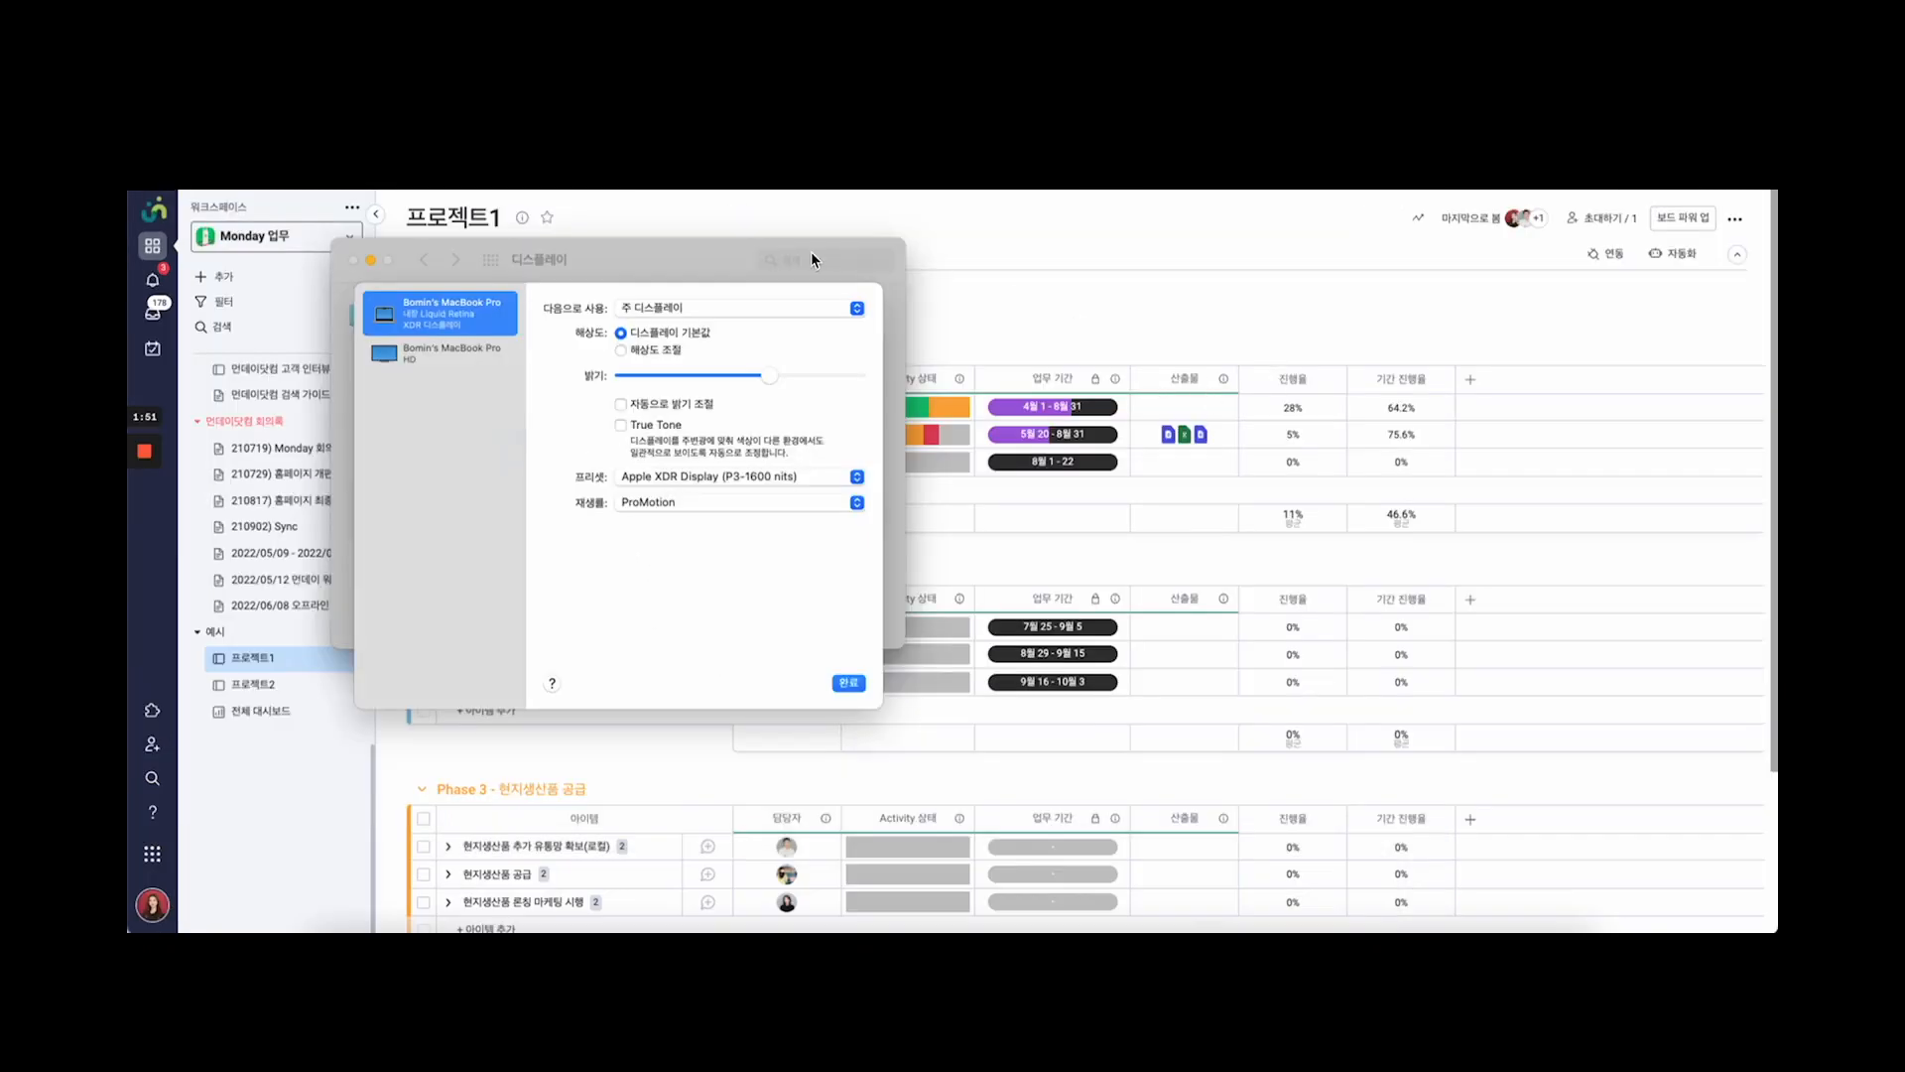
pyautogui.click(1461, 279)
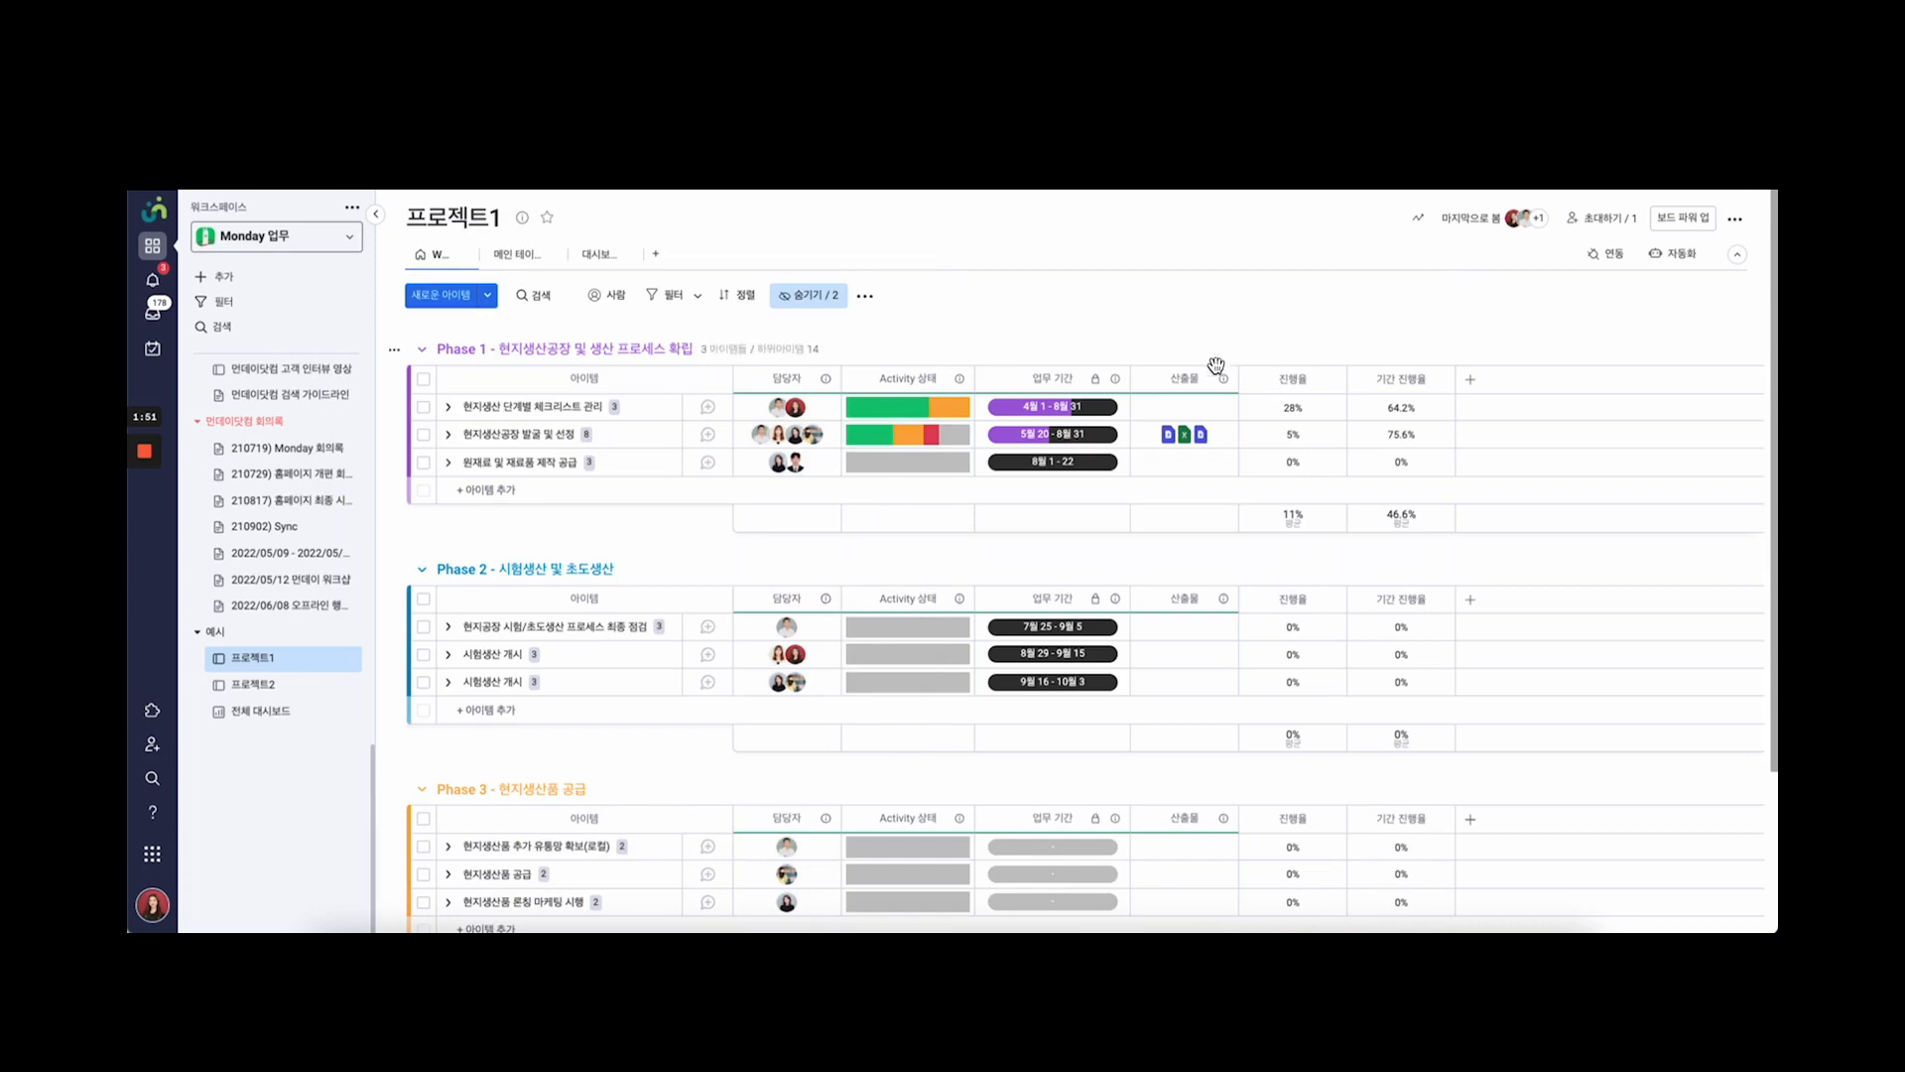
# Set the browser zoom to 100% and collapse the workspace sidebar beside the 프로젝트1 board
pyautogui.click(1759, 149)
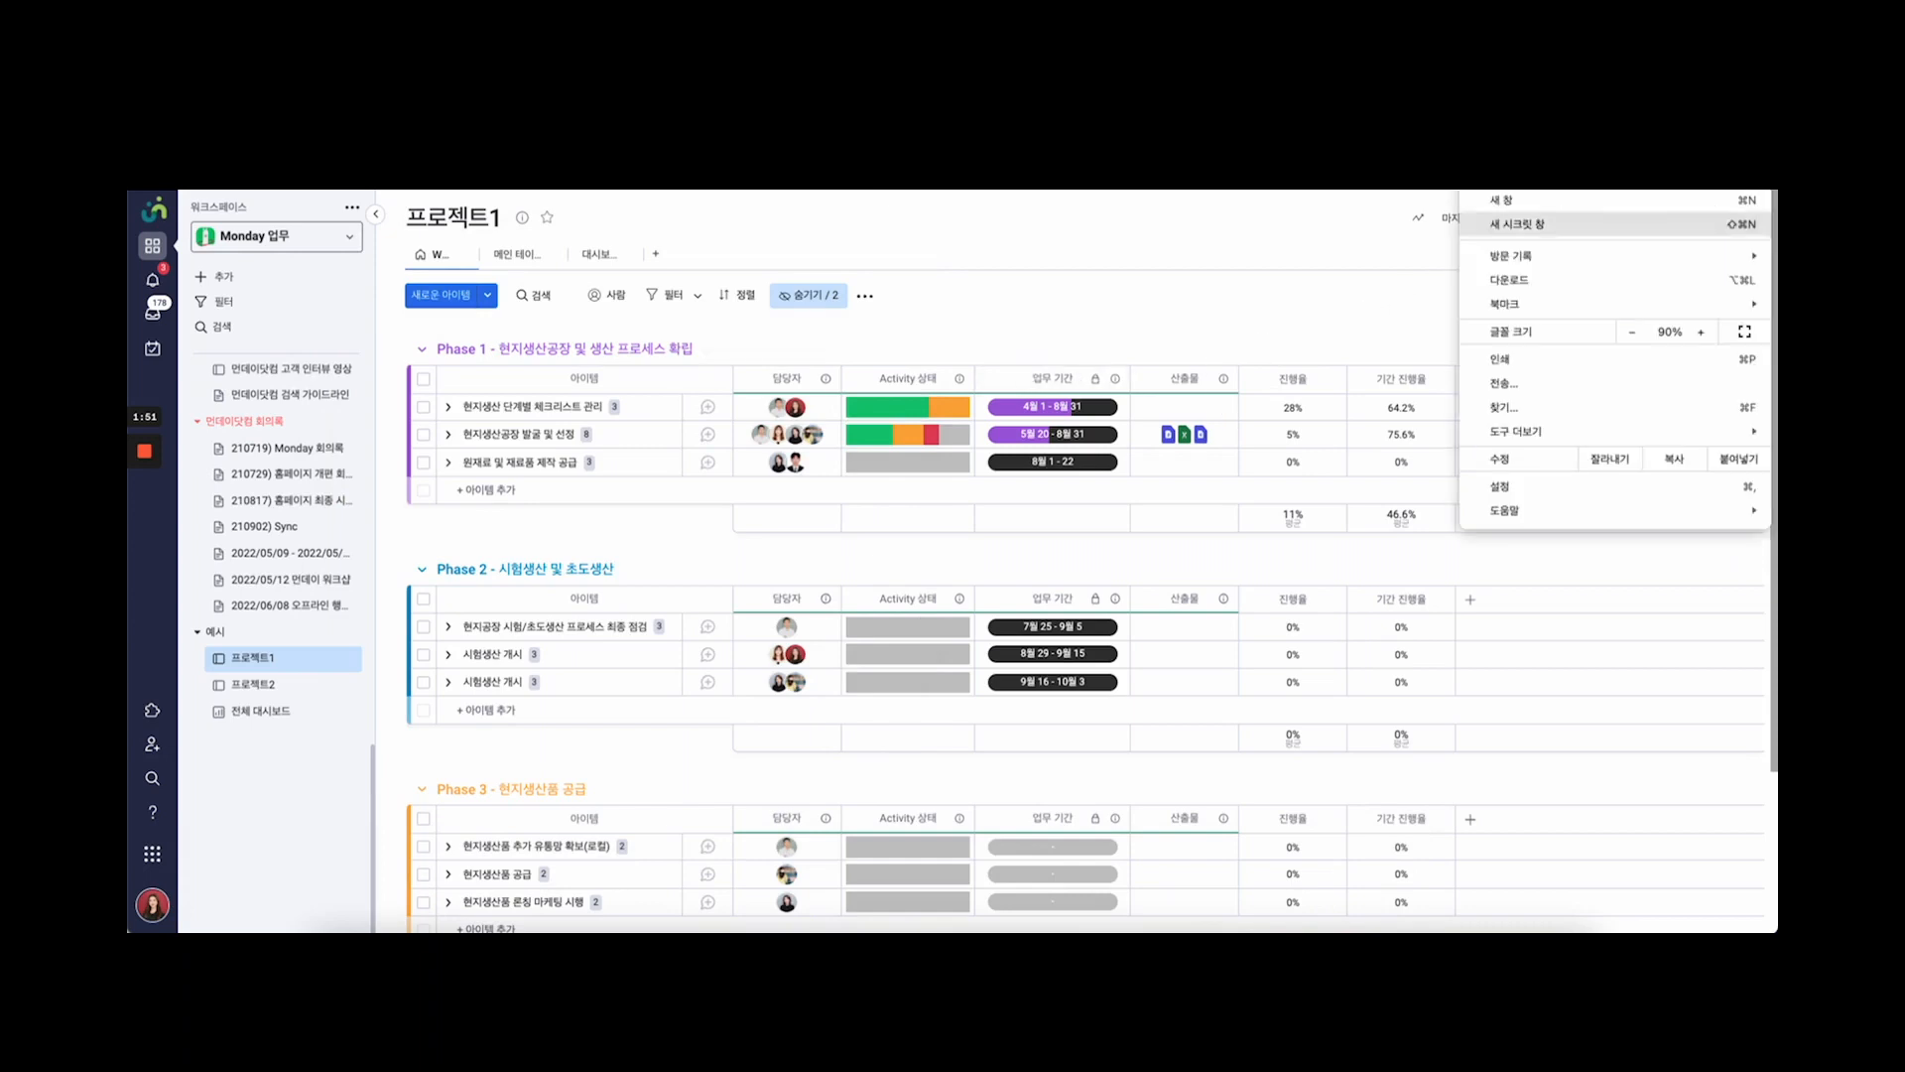
pyautogui.click(1700, 333)
pyautogui.click(1701, 332)
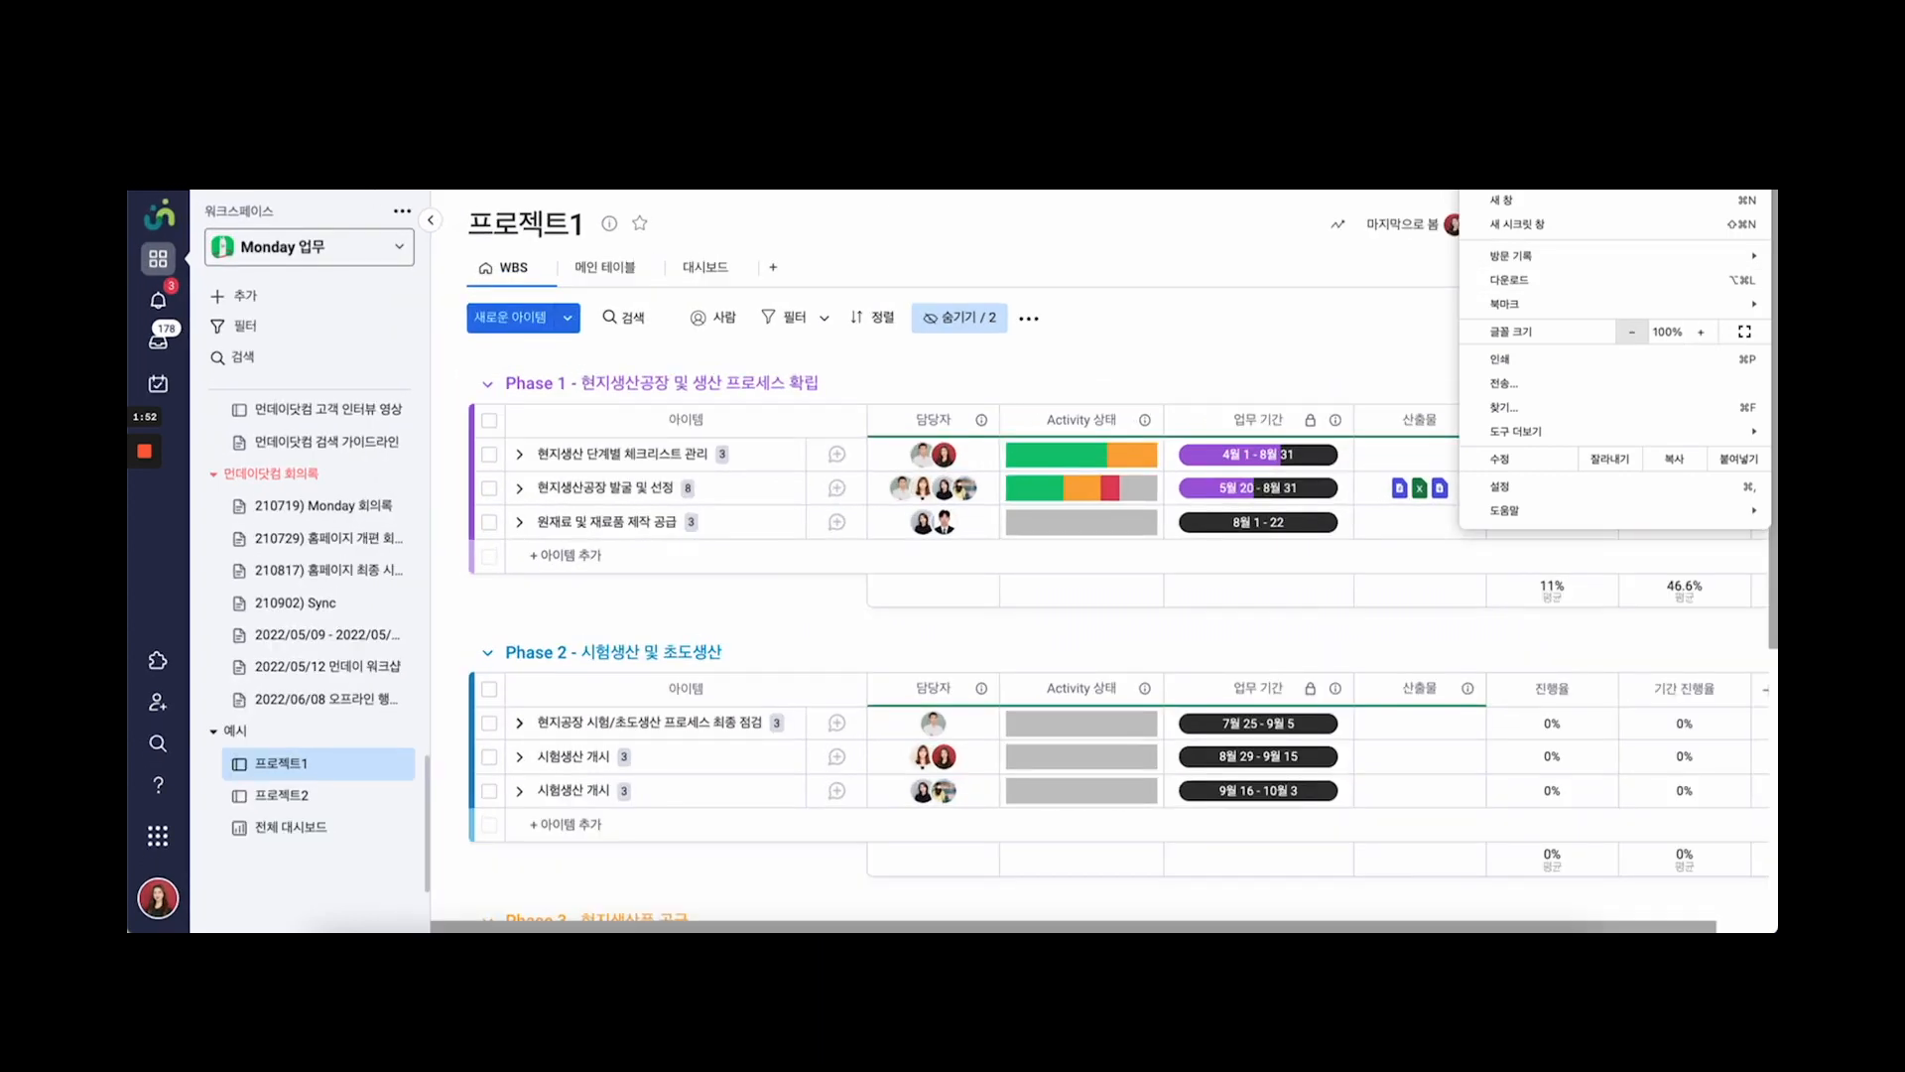
pyautogui.click(1631, 332)
pyautogui.click(1701, 333)
pyautogui.press('Escape')
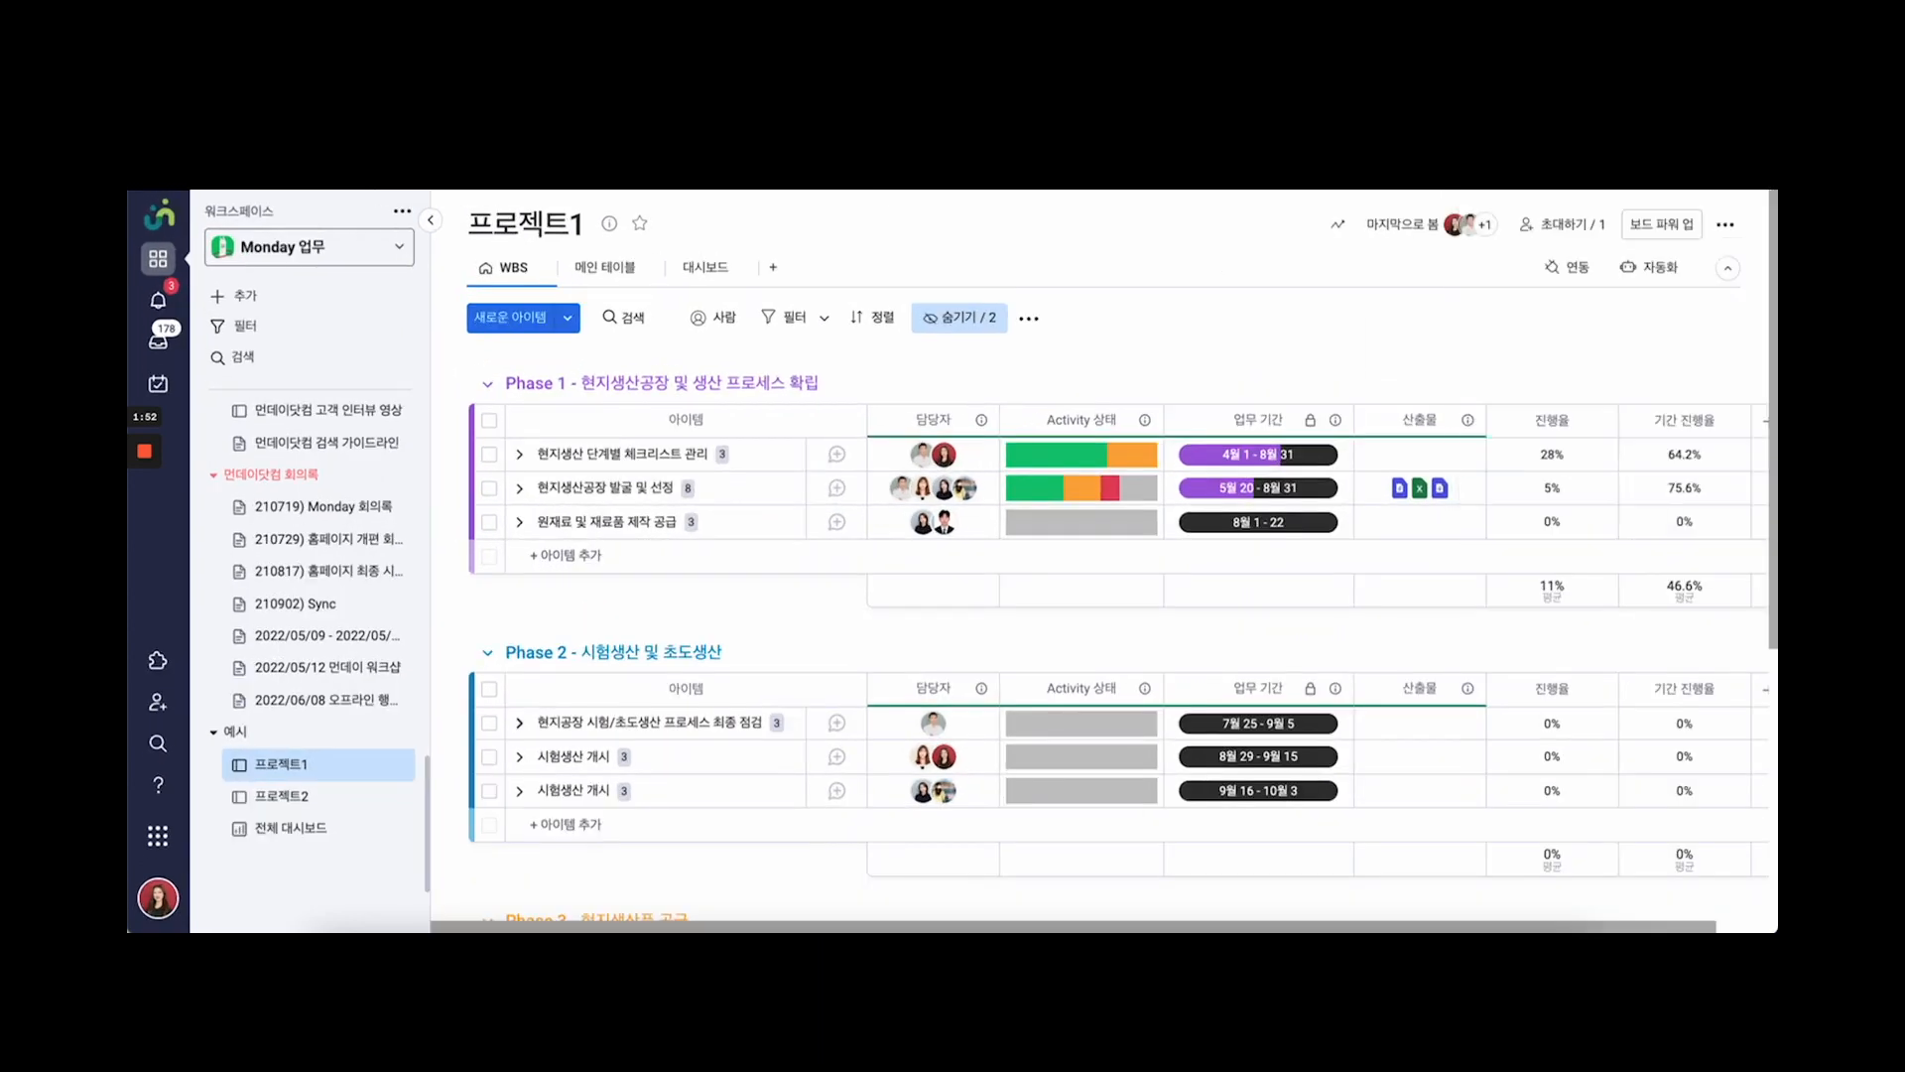
pyautogui.click(430, 219)
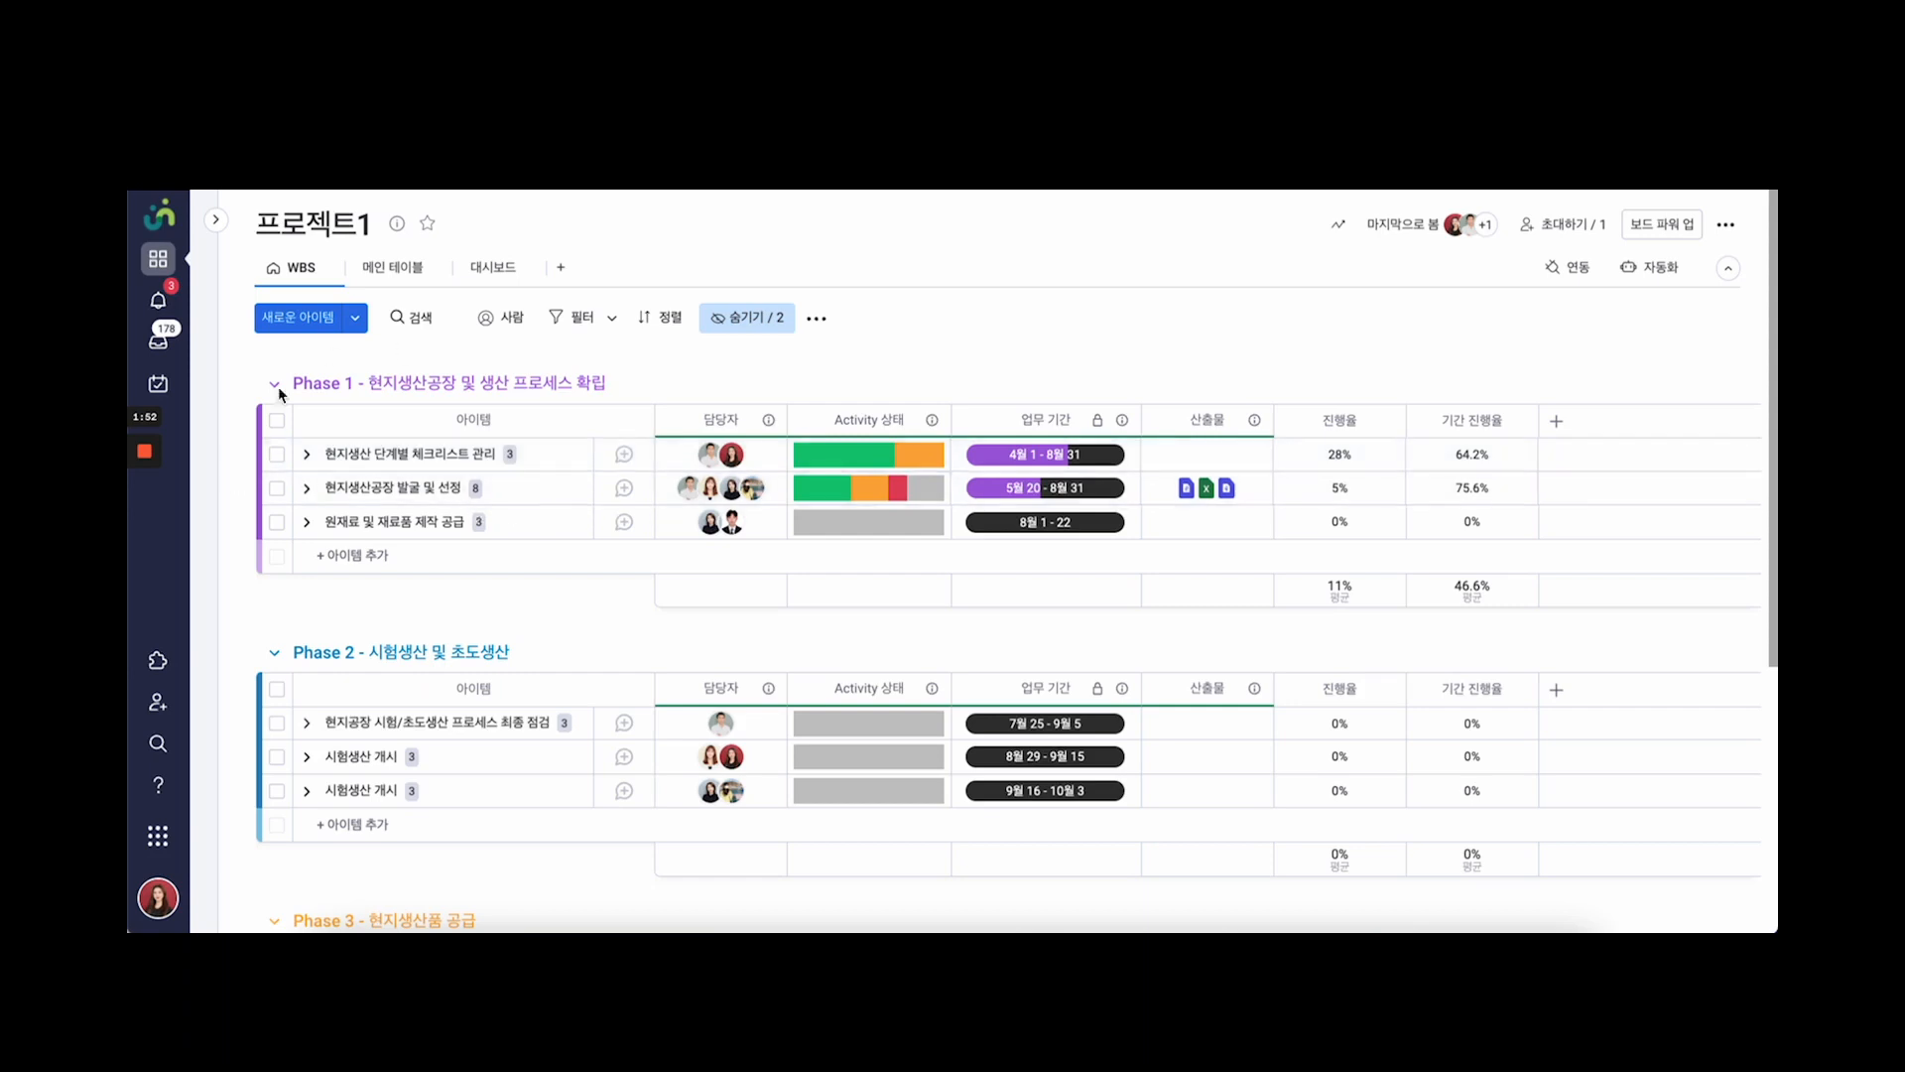
# Expand the subitems of 현지생산 단계별 체크리스트 관리 in the Phase 1 group
pyautogui.scroll(-5, 536, 853)
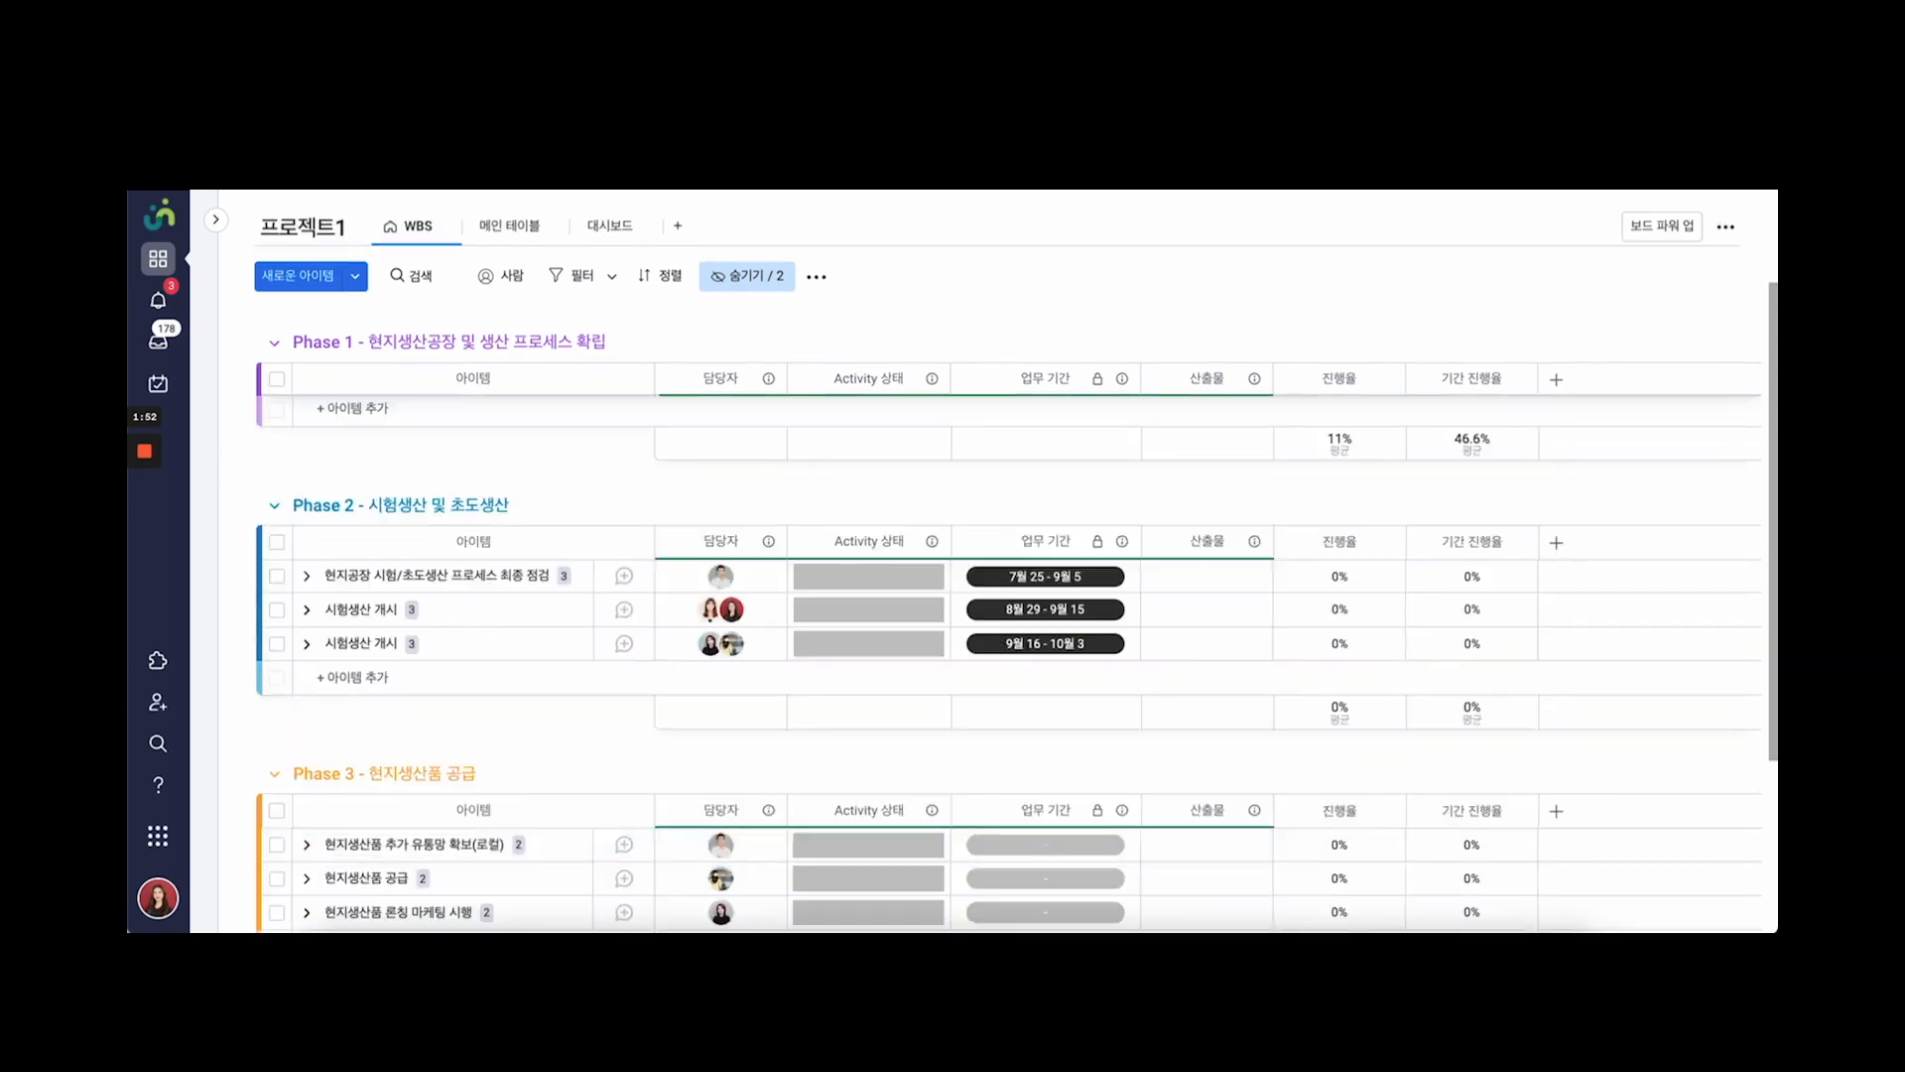
pyautogui.scroll(5, 595, 893)
pyautogui.scroll(1, 671, 881)
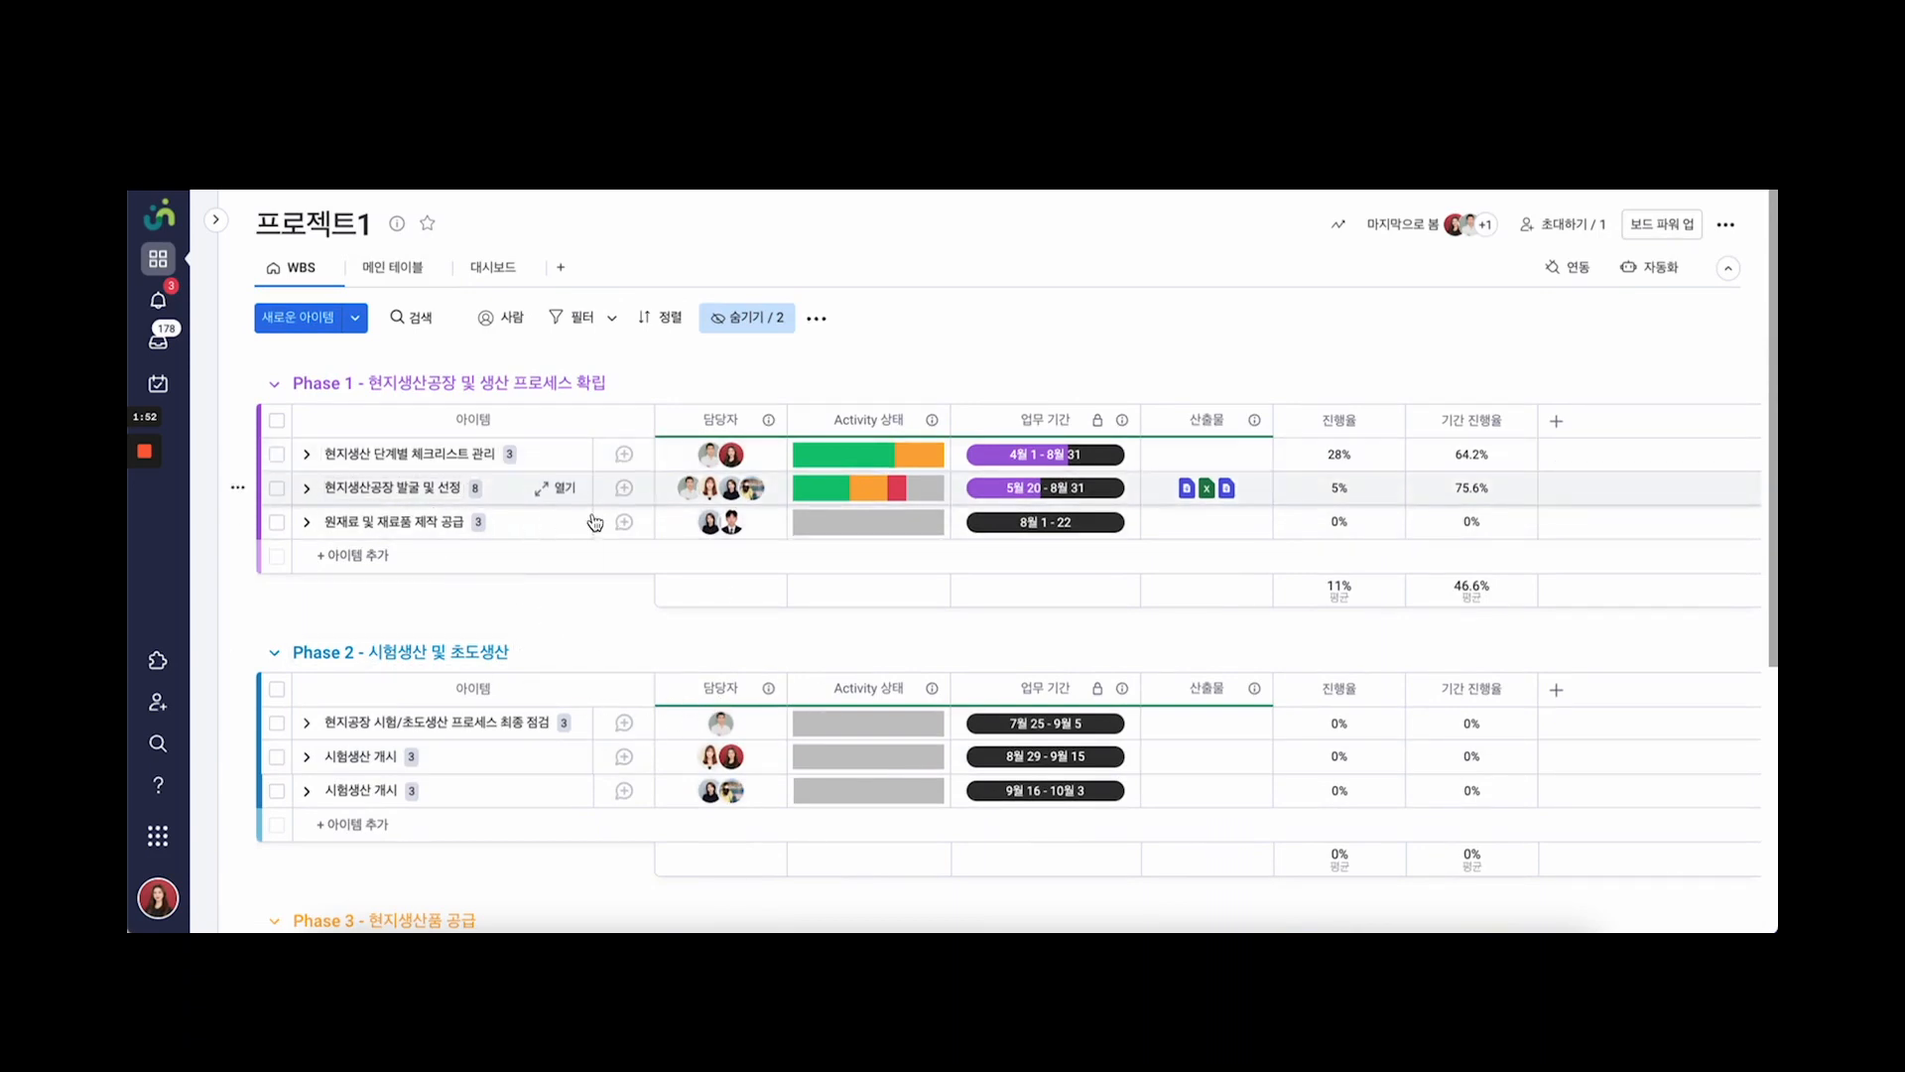
pyautogui.click(509, 454)
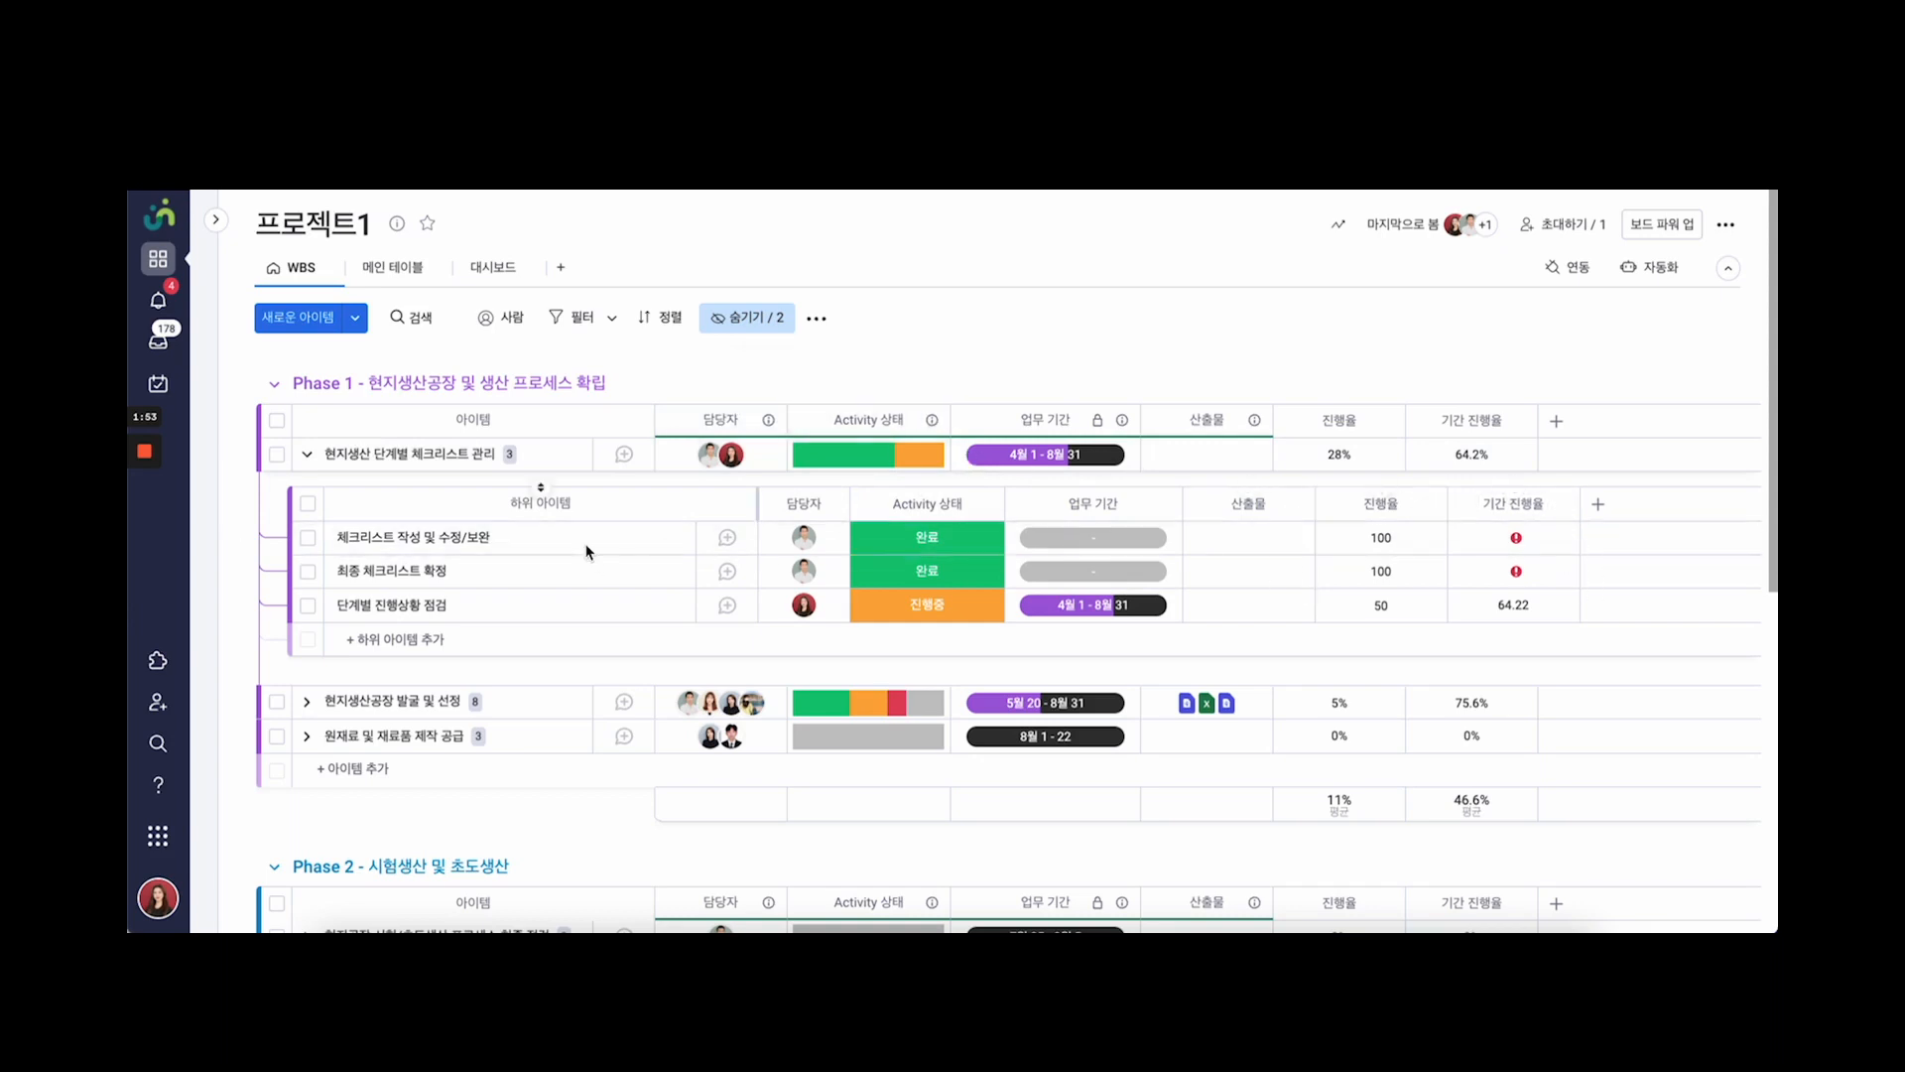
# Set the Activity 상태 of subitem 단계별 진행상황 점검 to 지연 and collapse the subitem list
pyautogui.click(927, 604)
pyautogui.press('Down')
pyautogui.press('Down')
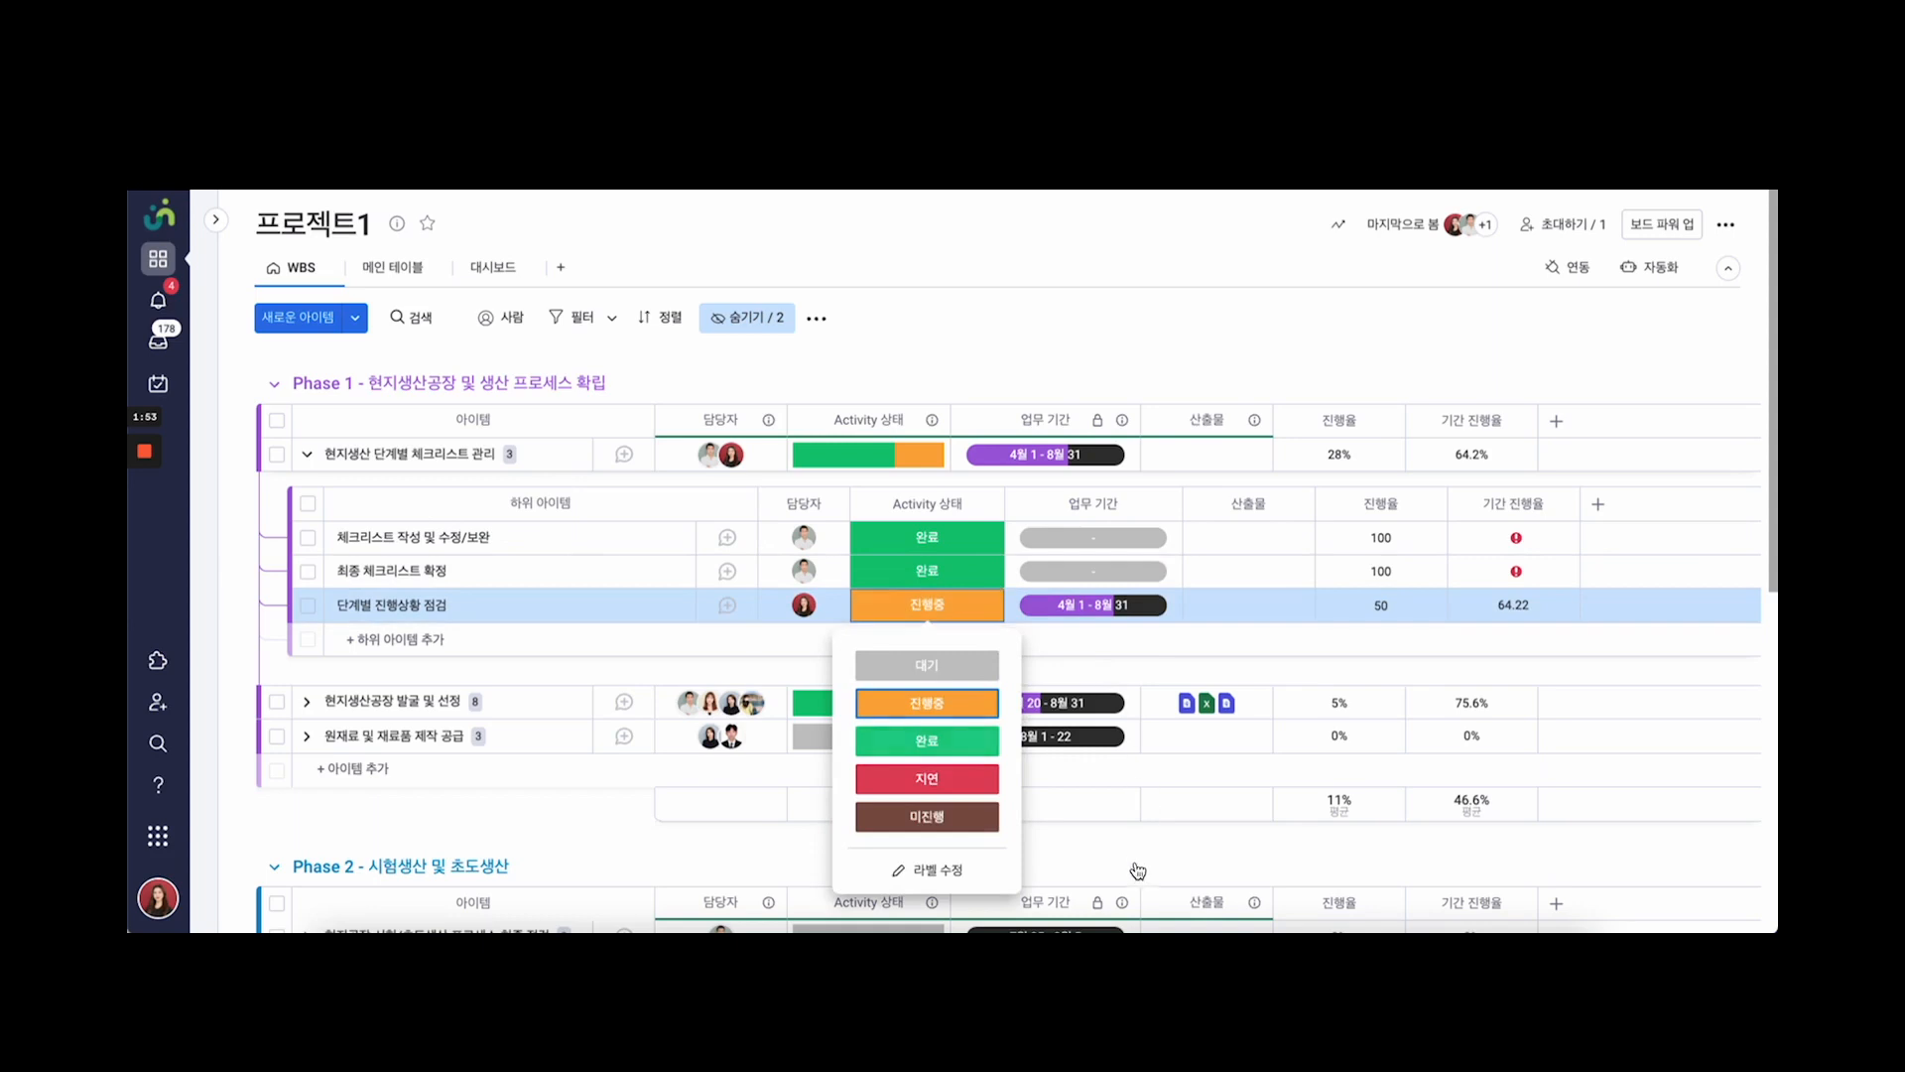
pyautogui.press('Return')
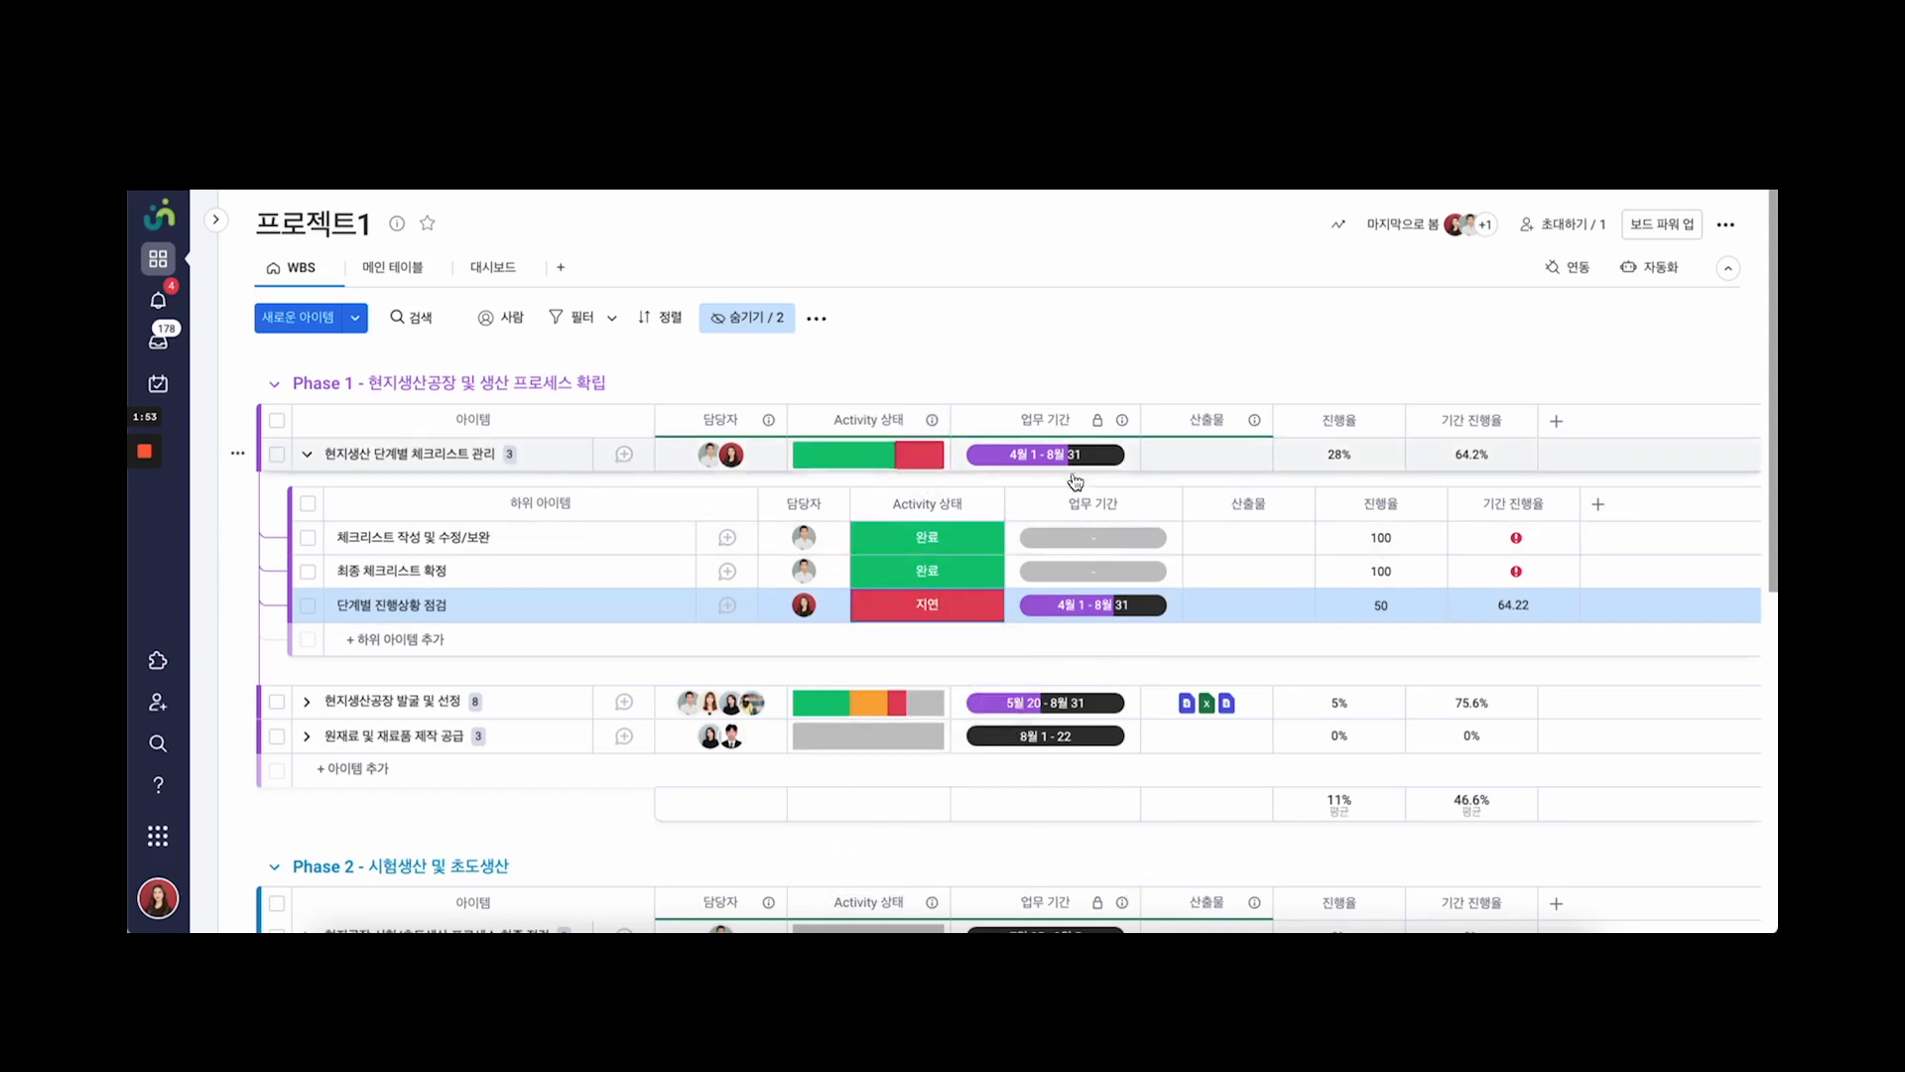
pyautogui.click(307, 454)
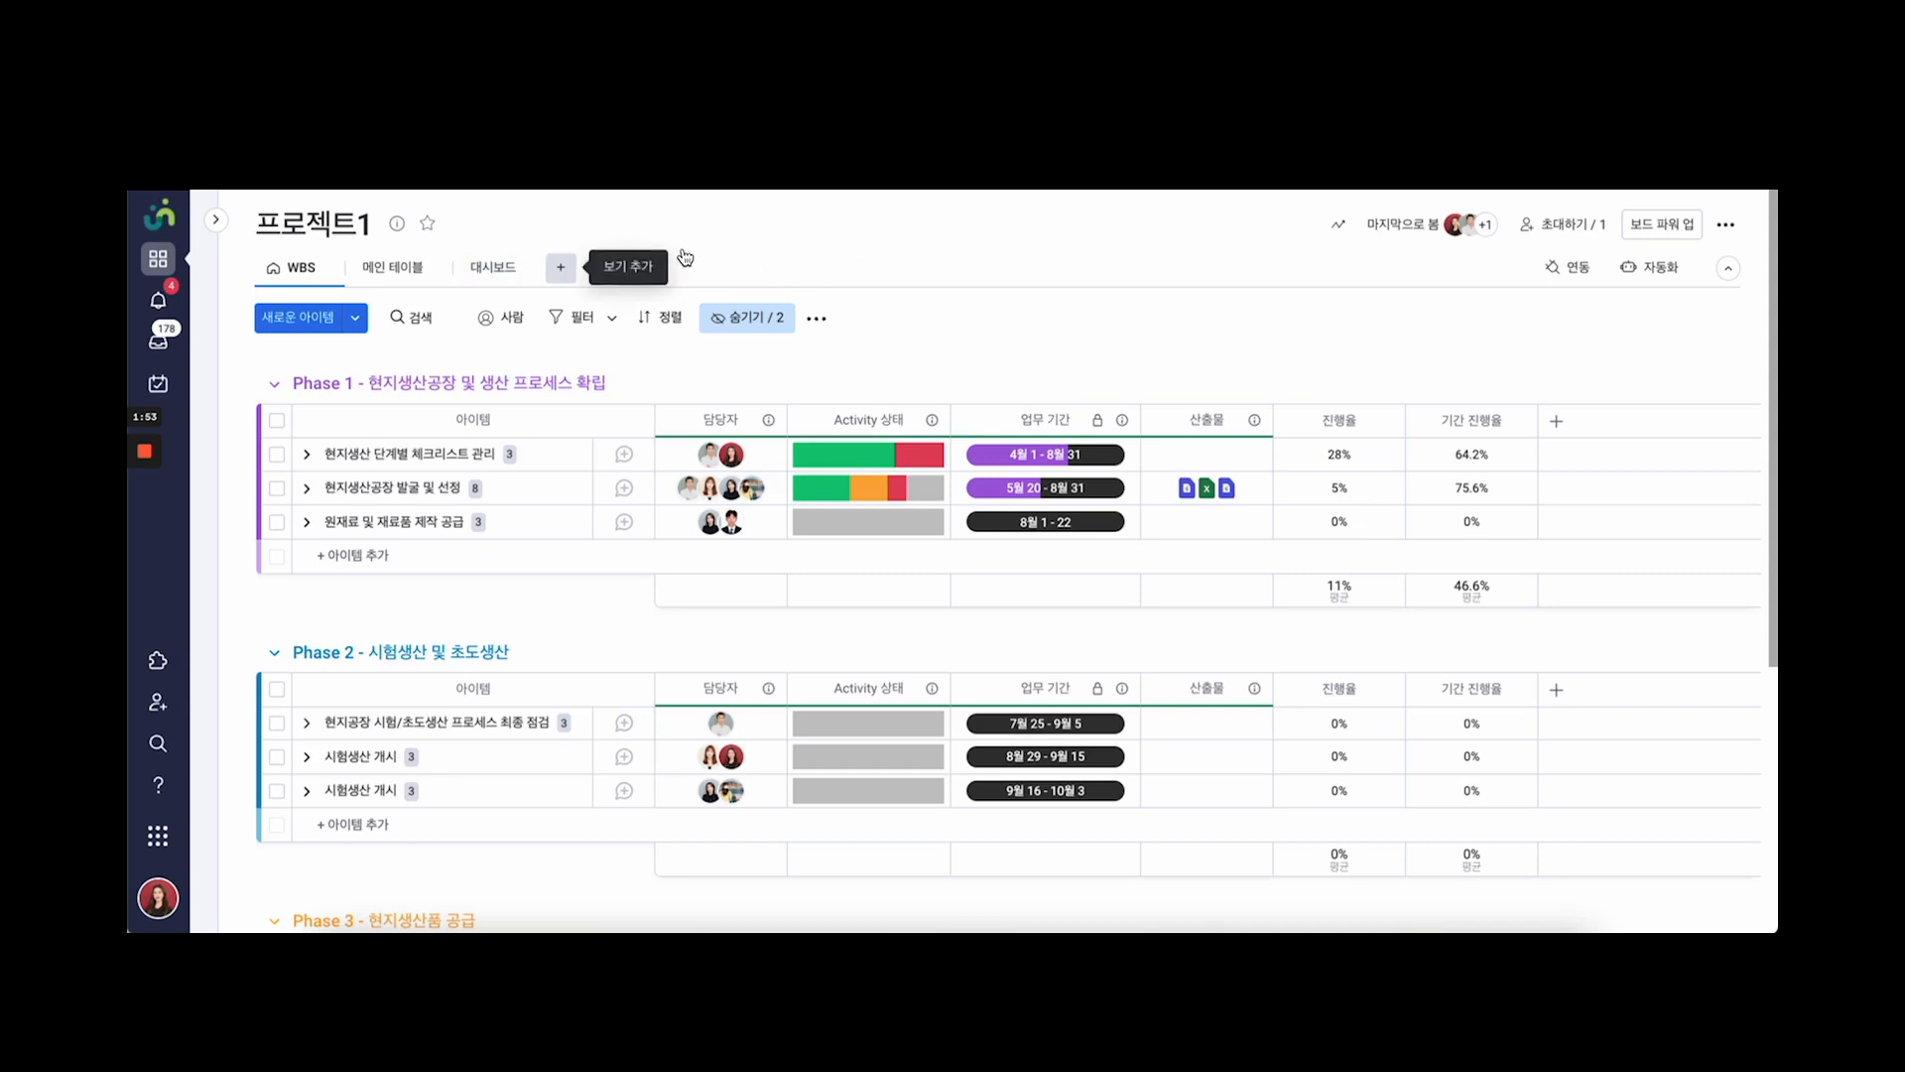
# Add a new 대시보드 view to the 프로젝트1 board with 배터리 as its first widget
pyautogui.click(560, 267)
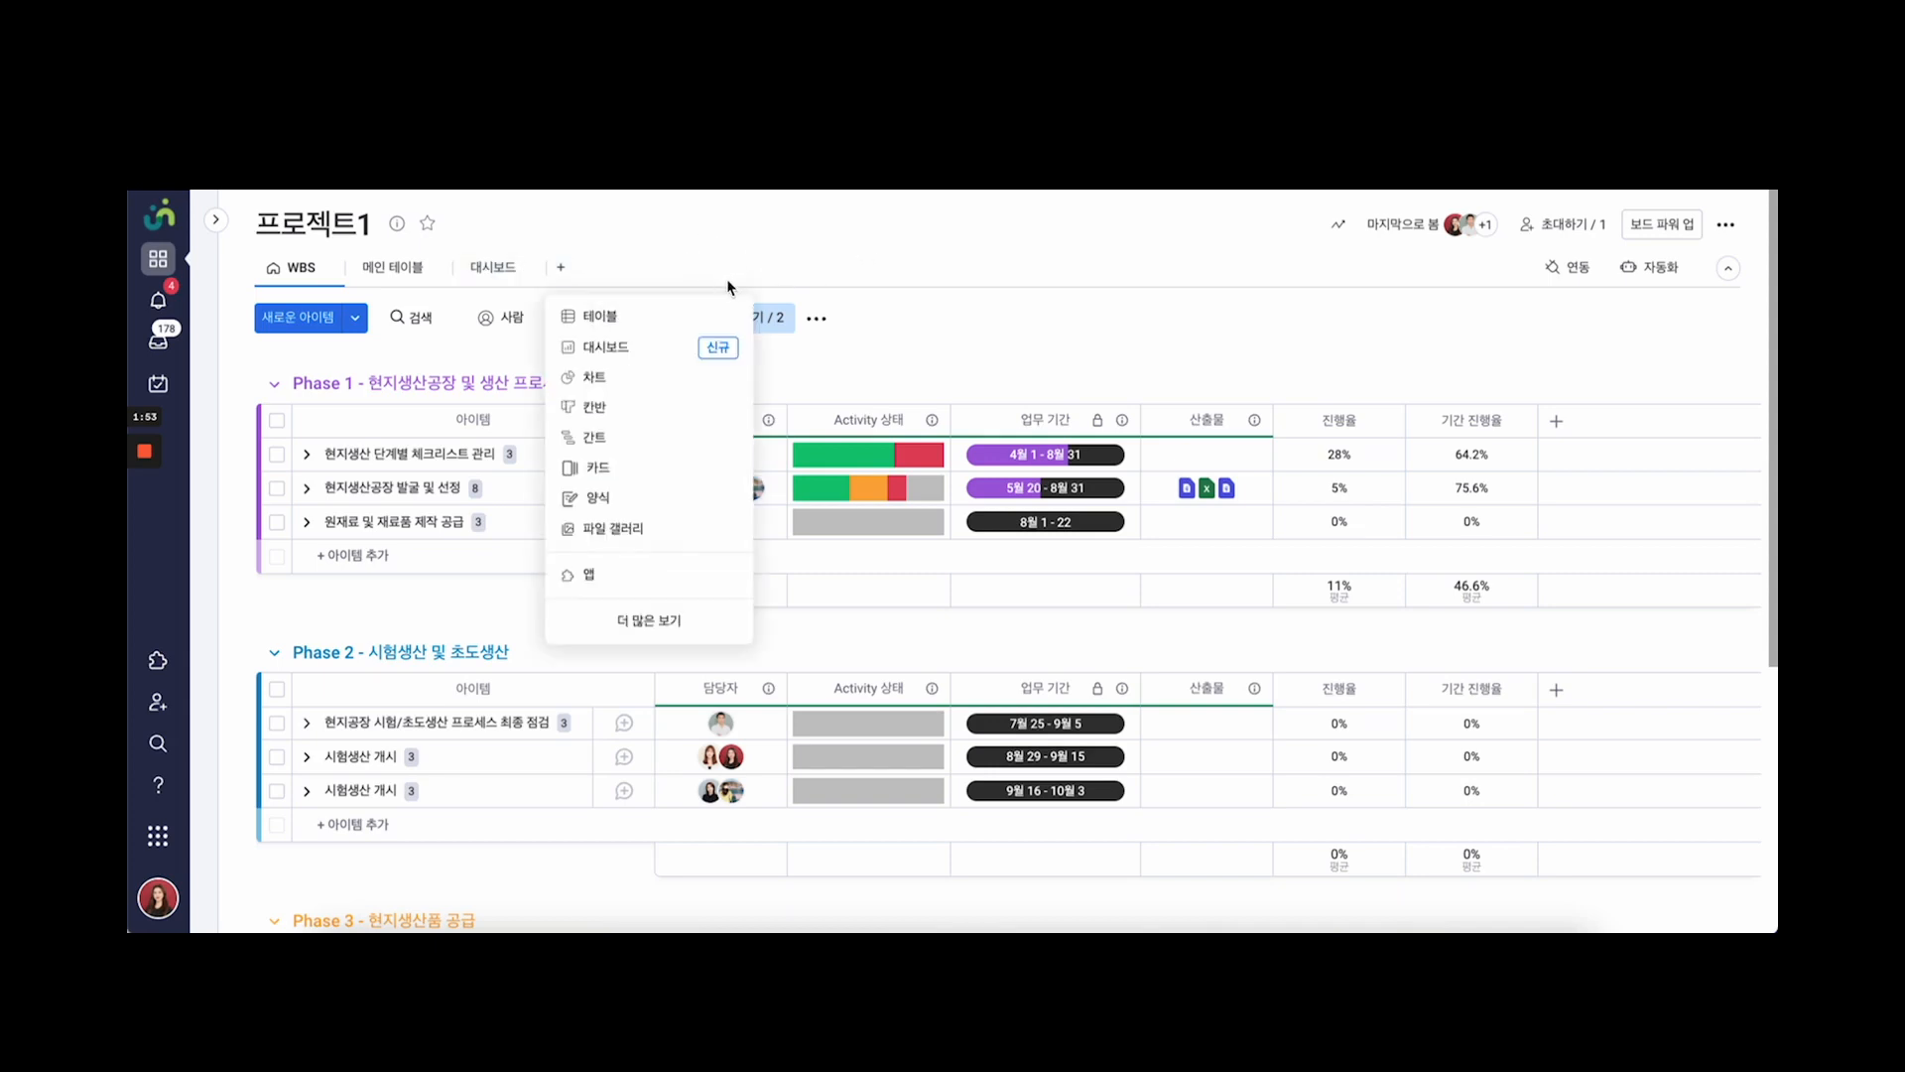
pyautogui.click(767, 360)
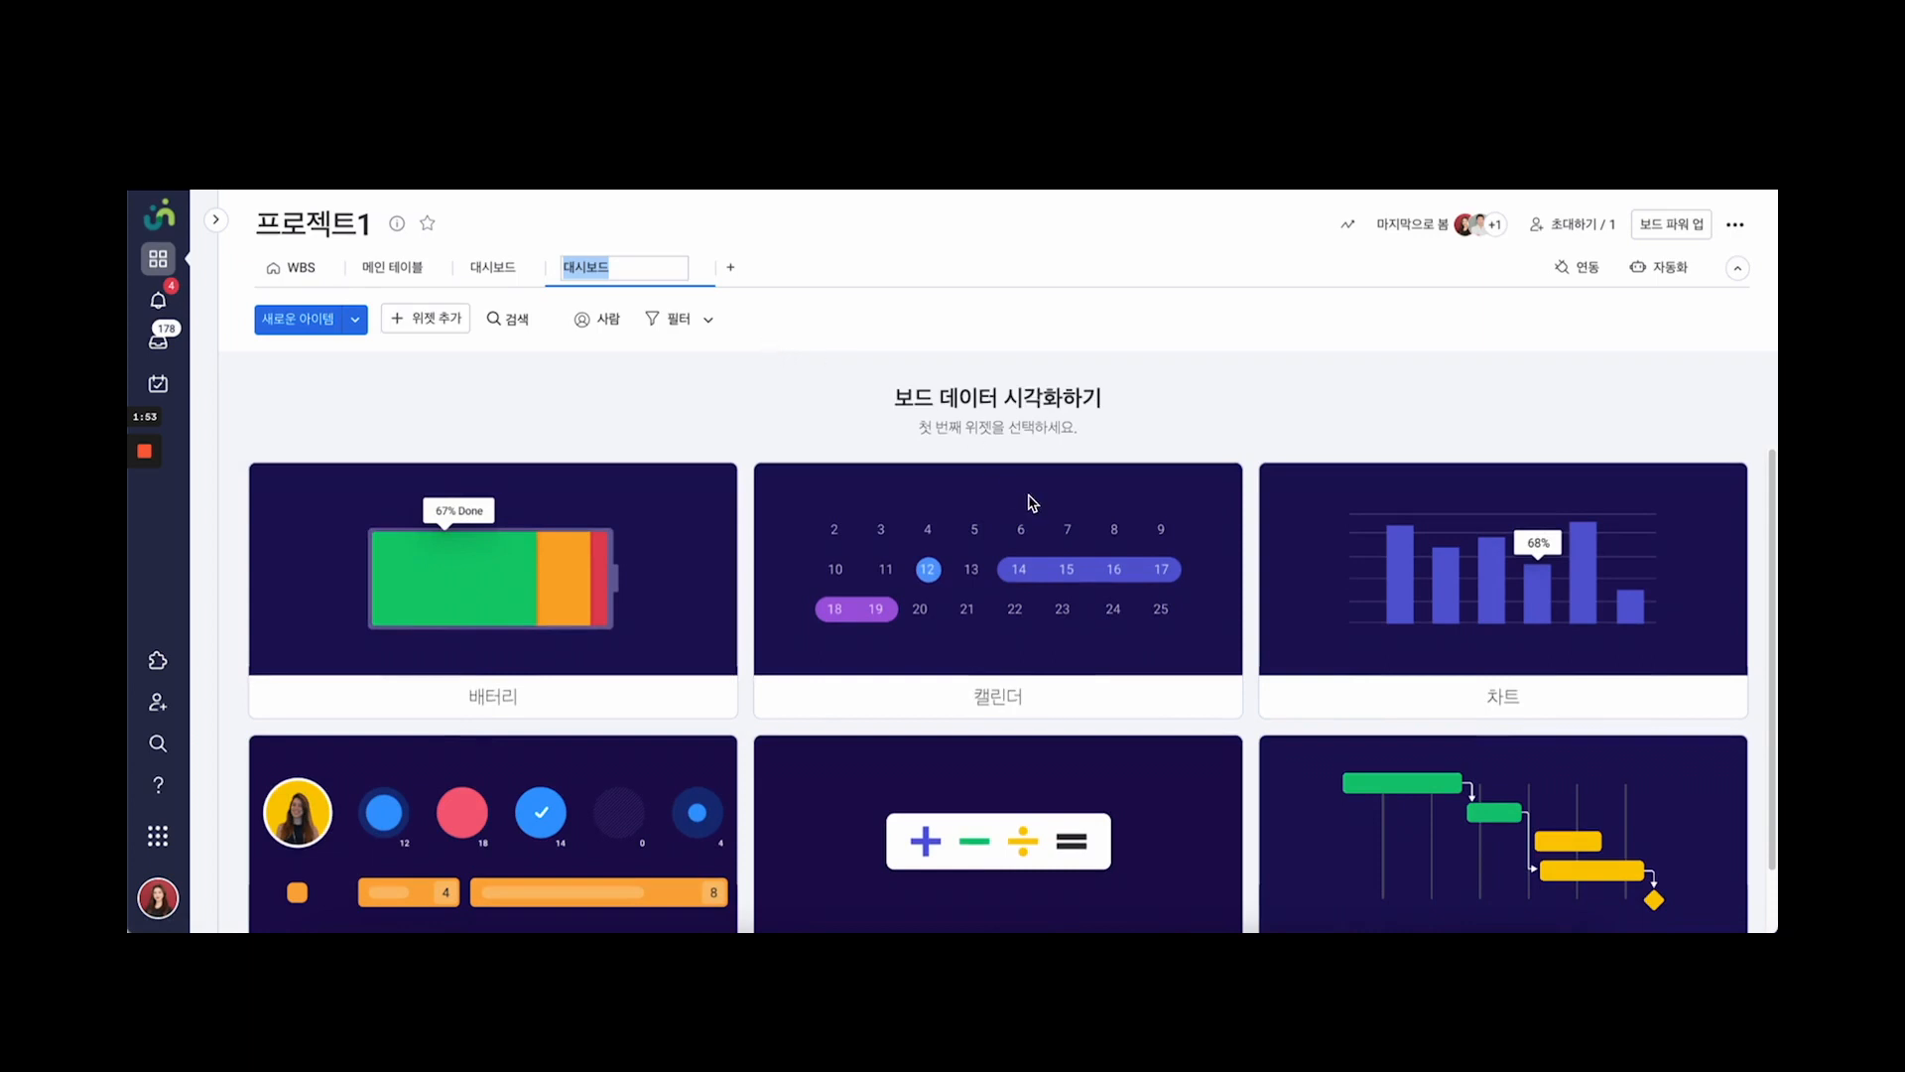
pyautogui.click(669, 572)
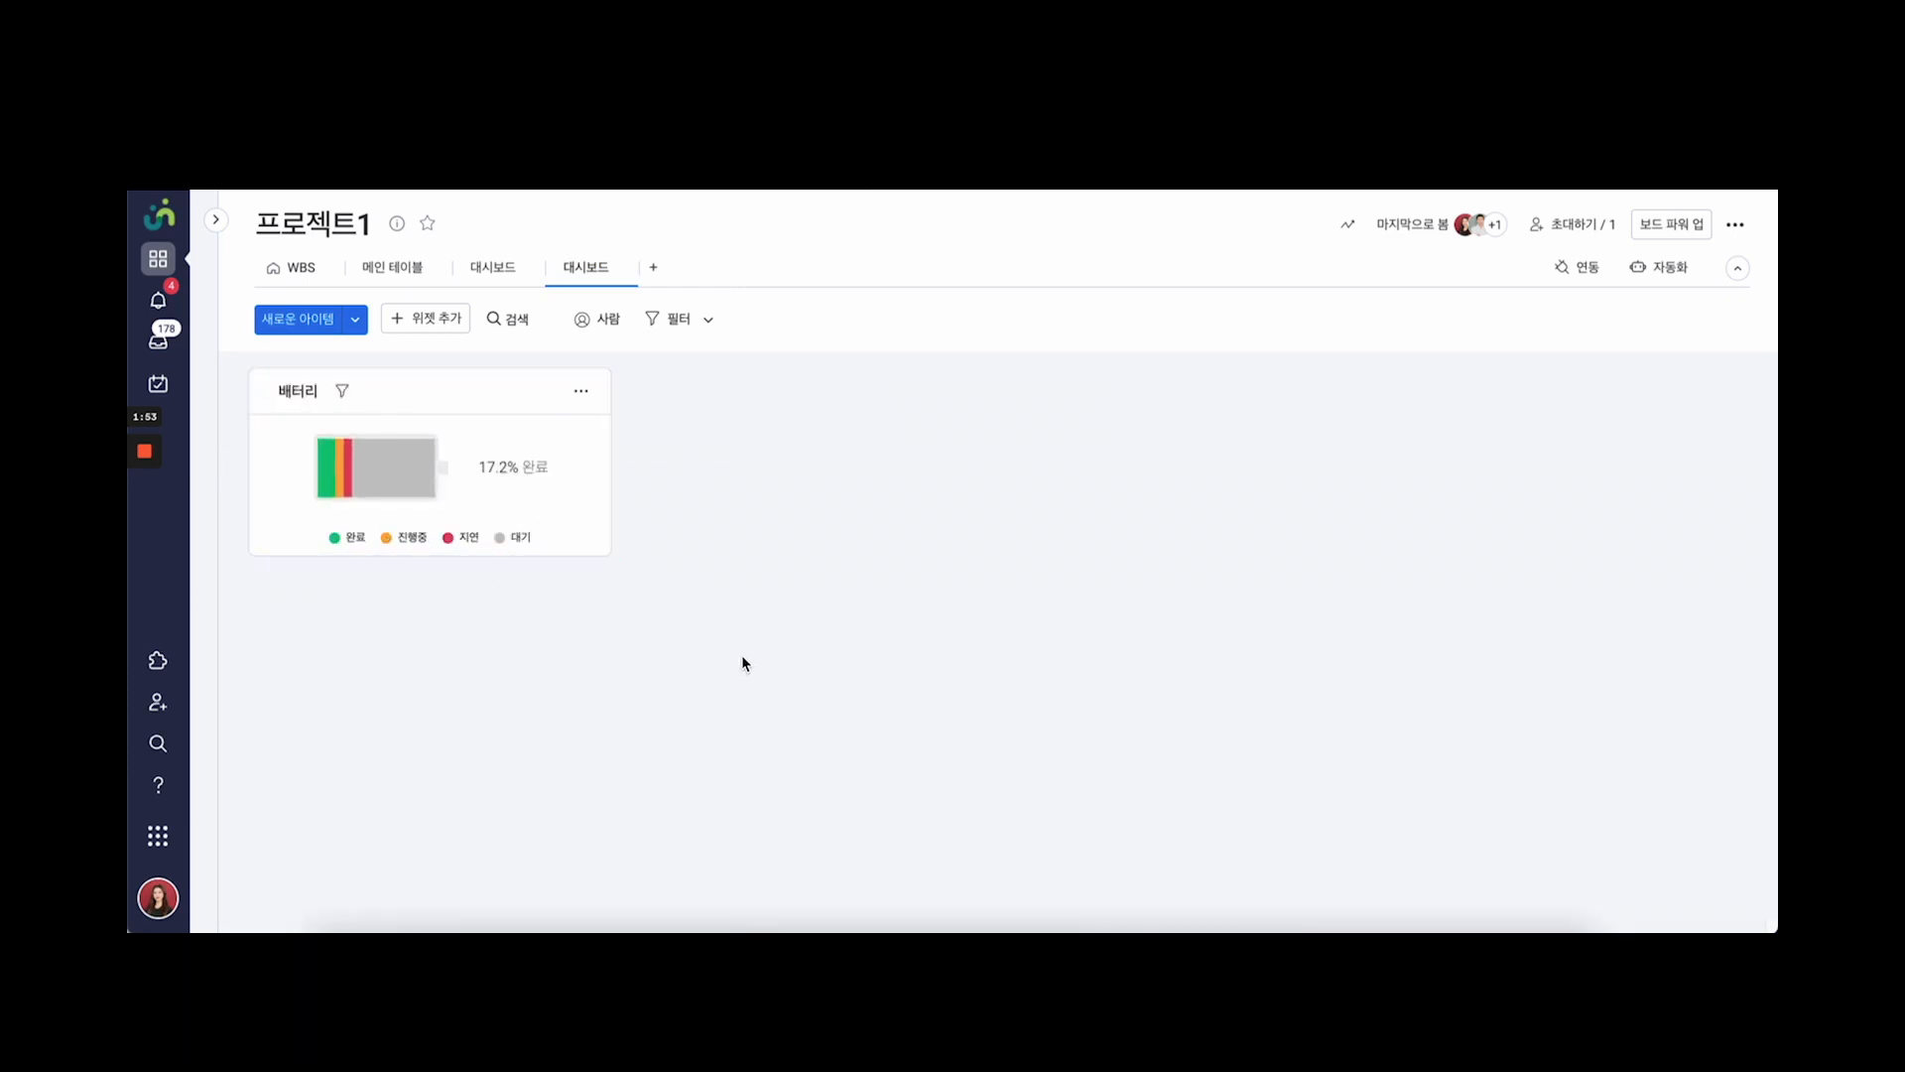
pyautogui.moveTo(741, 612); pyautogui.dragTo(780, 635)
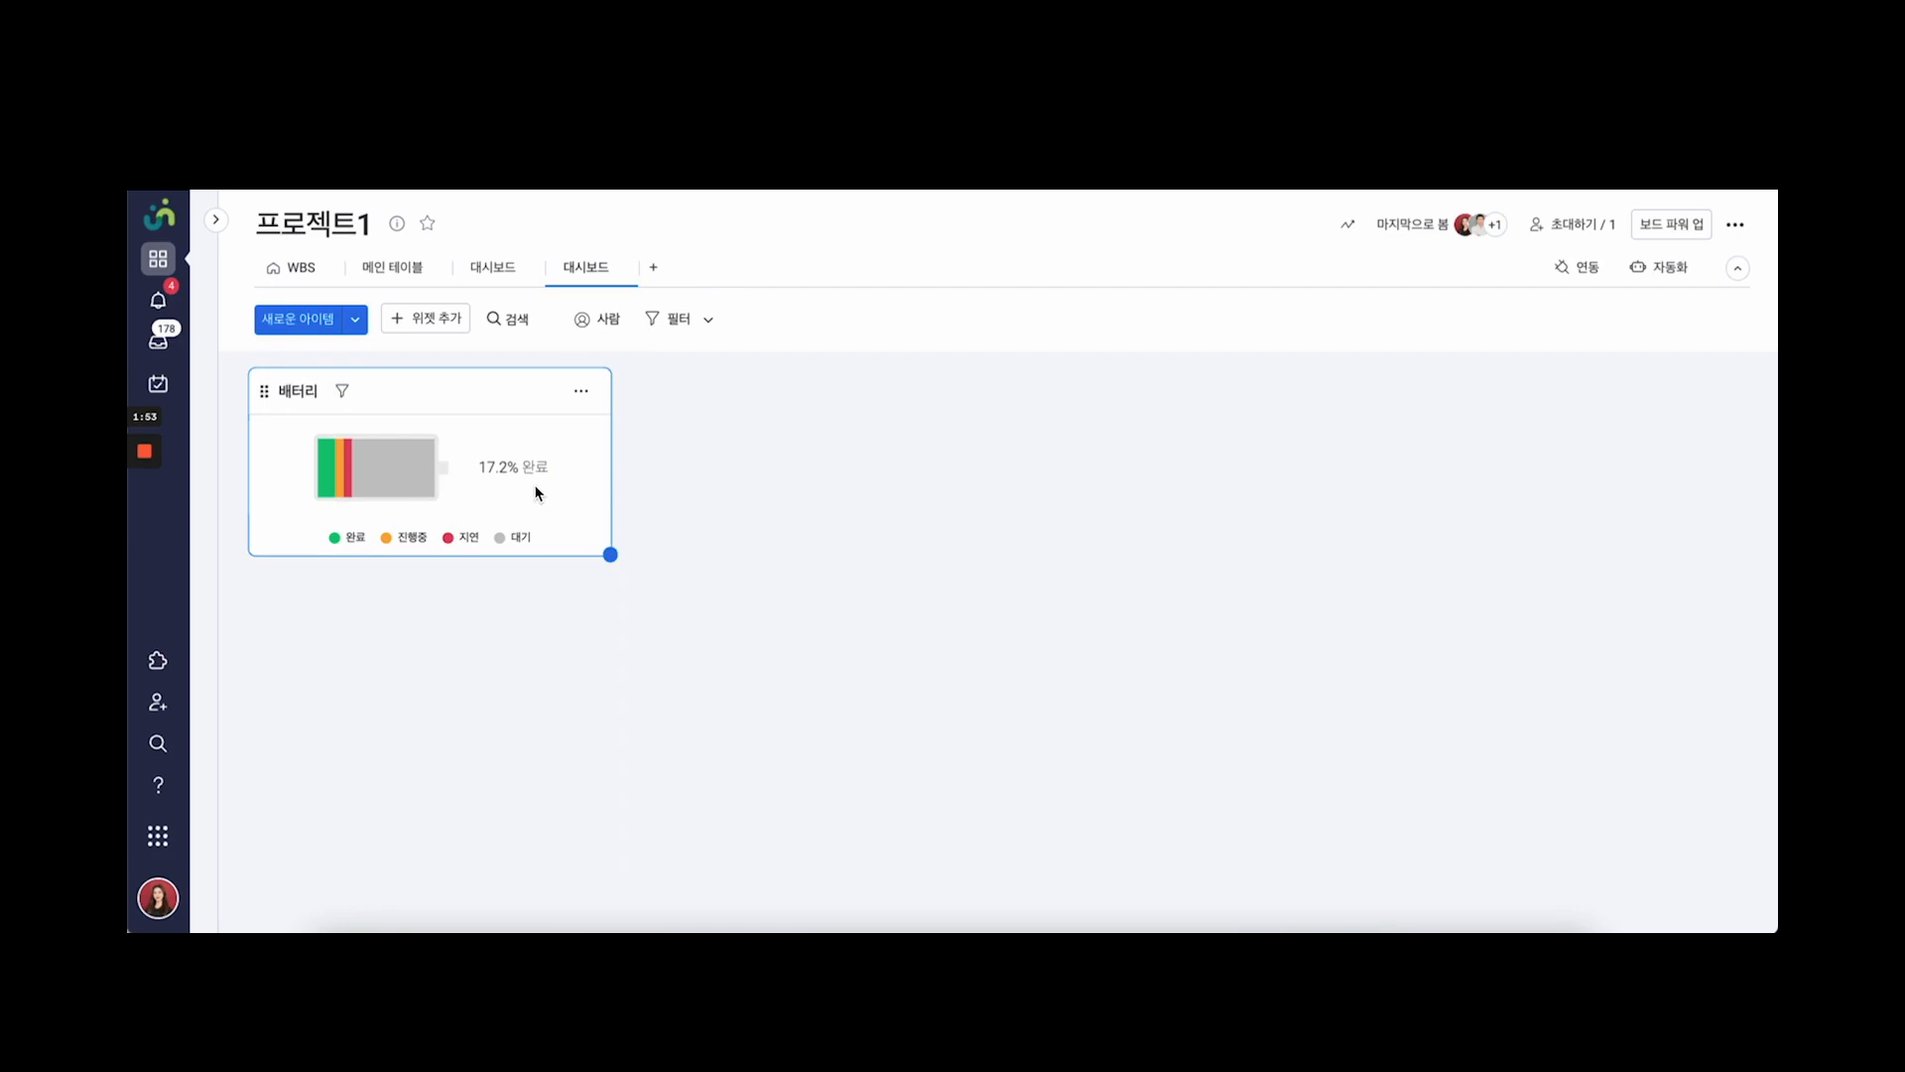
# Review the 배터리 widget's settings, including its status columns and additional options, and return to the dashboard
pyautogui.click(582, 391)
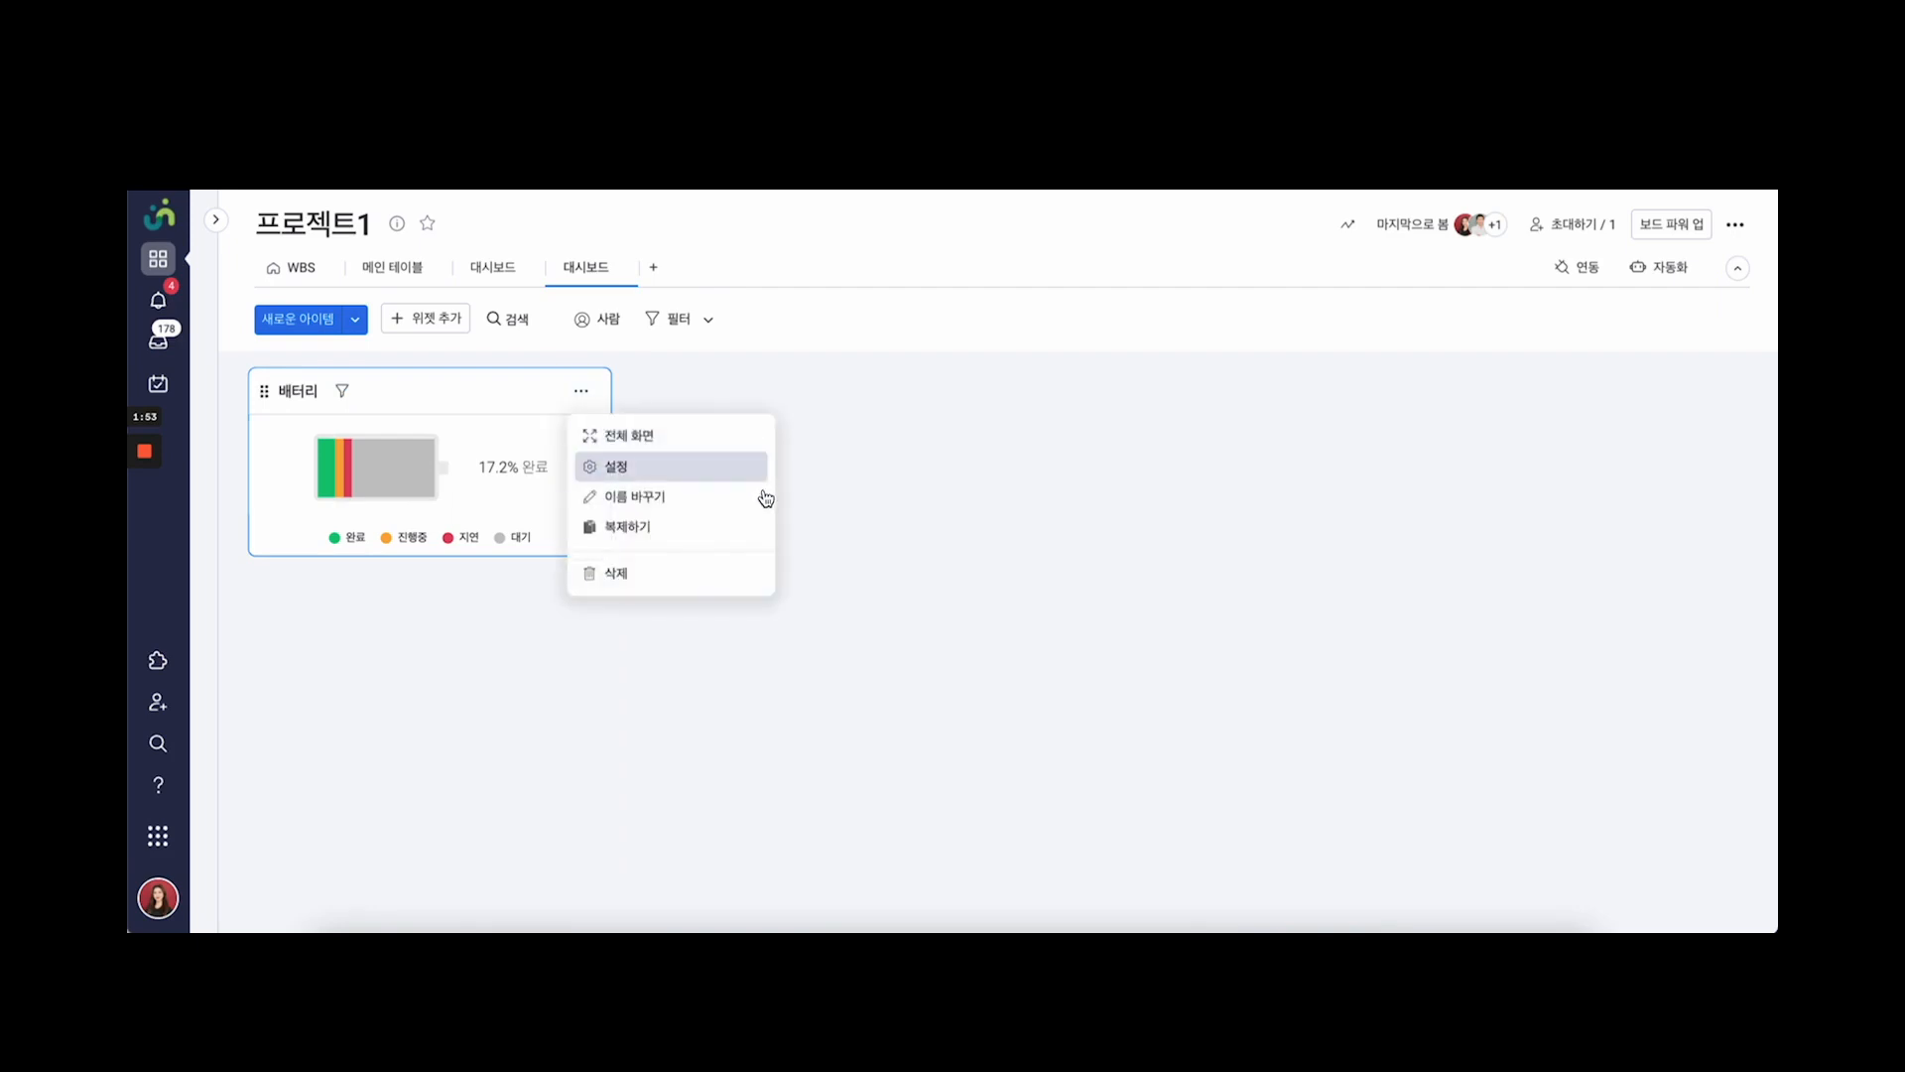
pyautogui.click(754, 464)
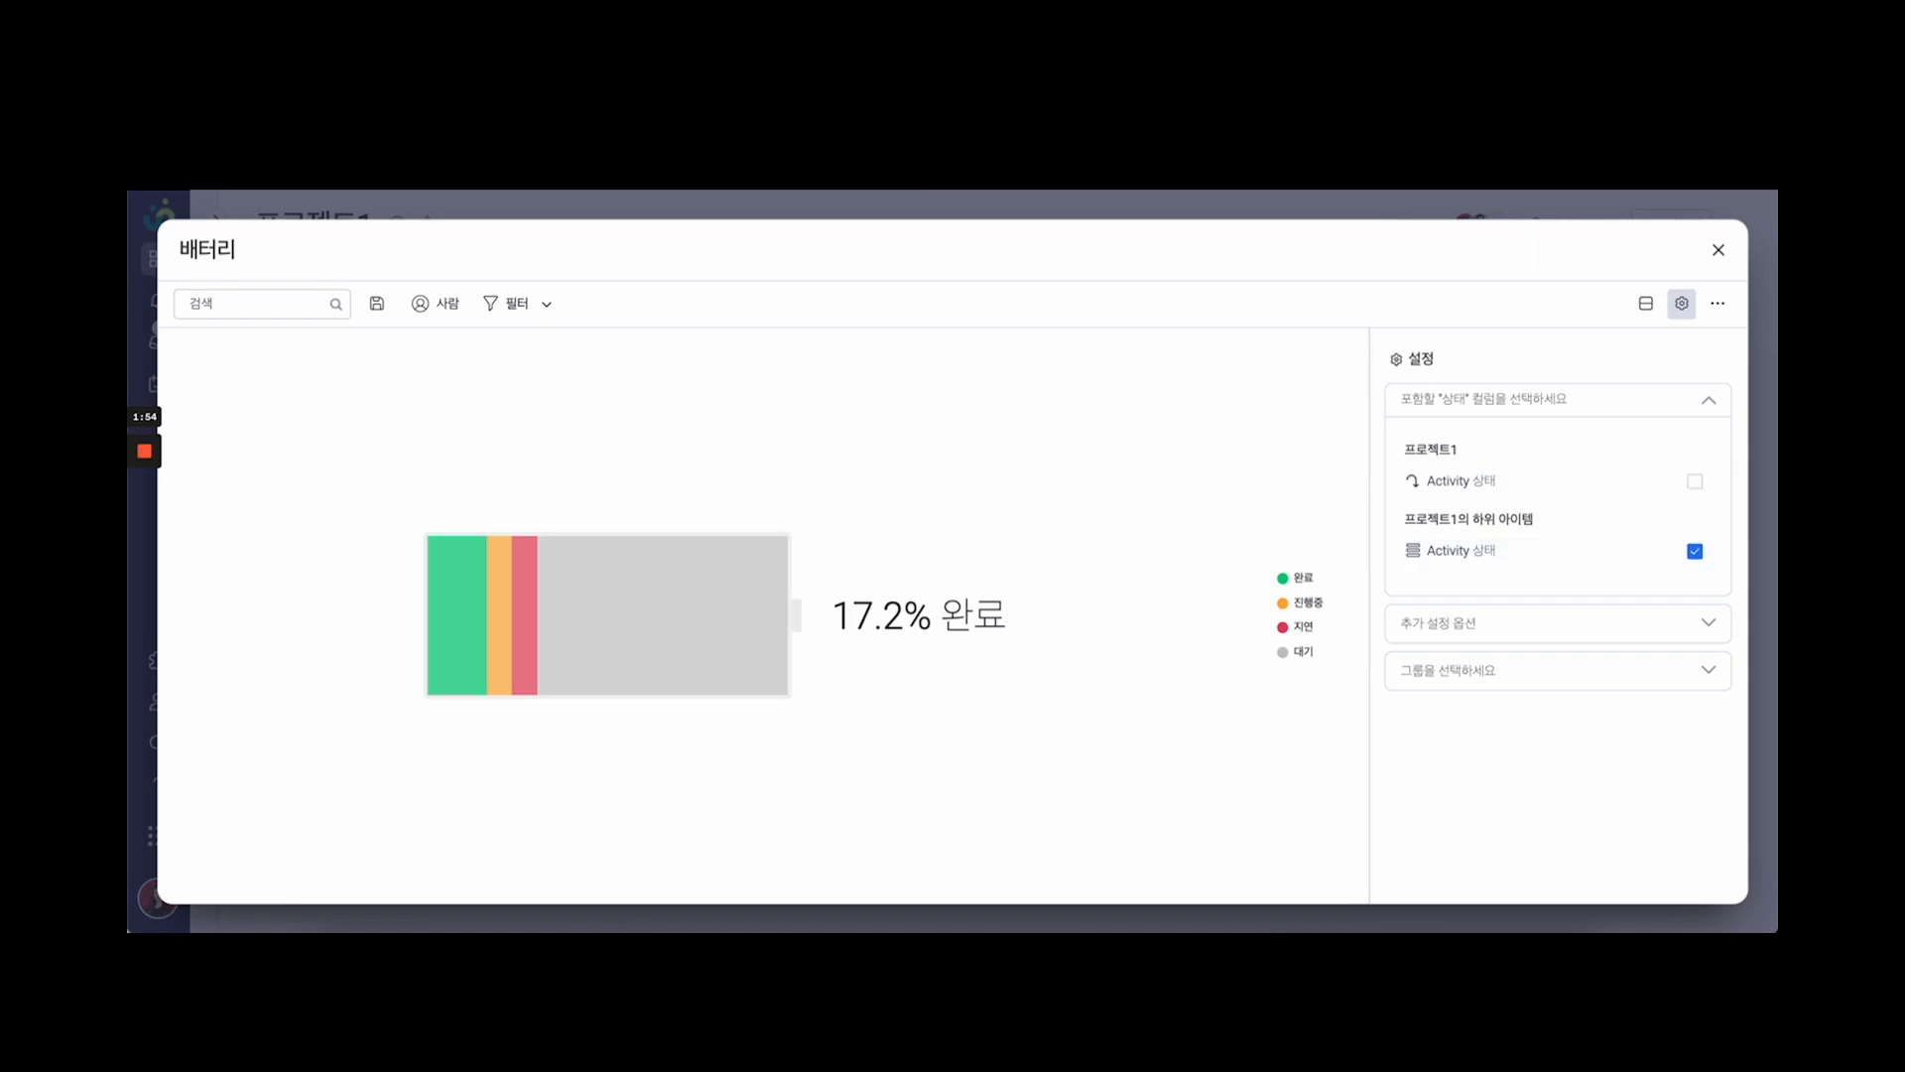
pyautogui.click(1520, 617)
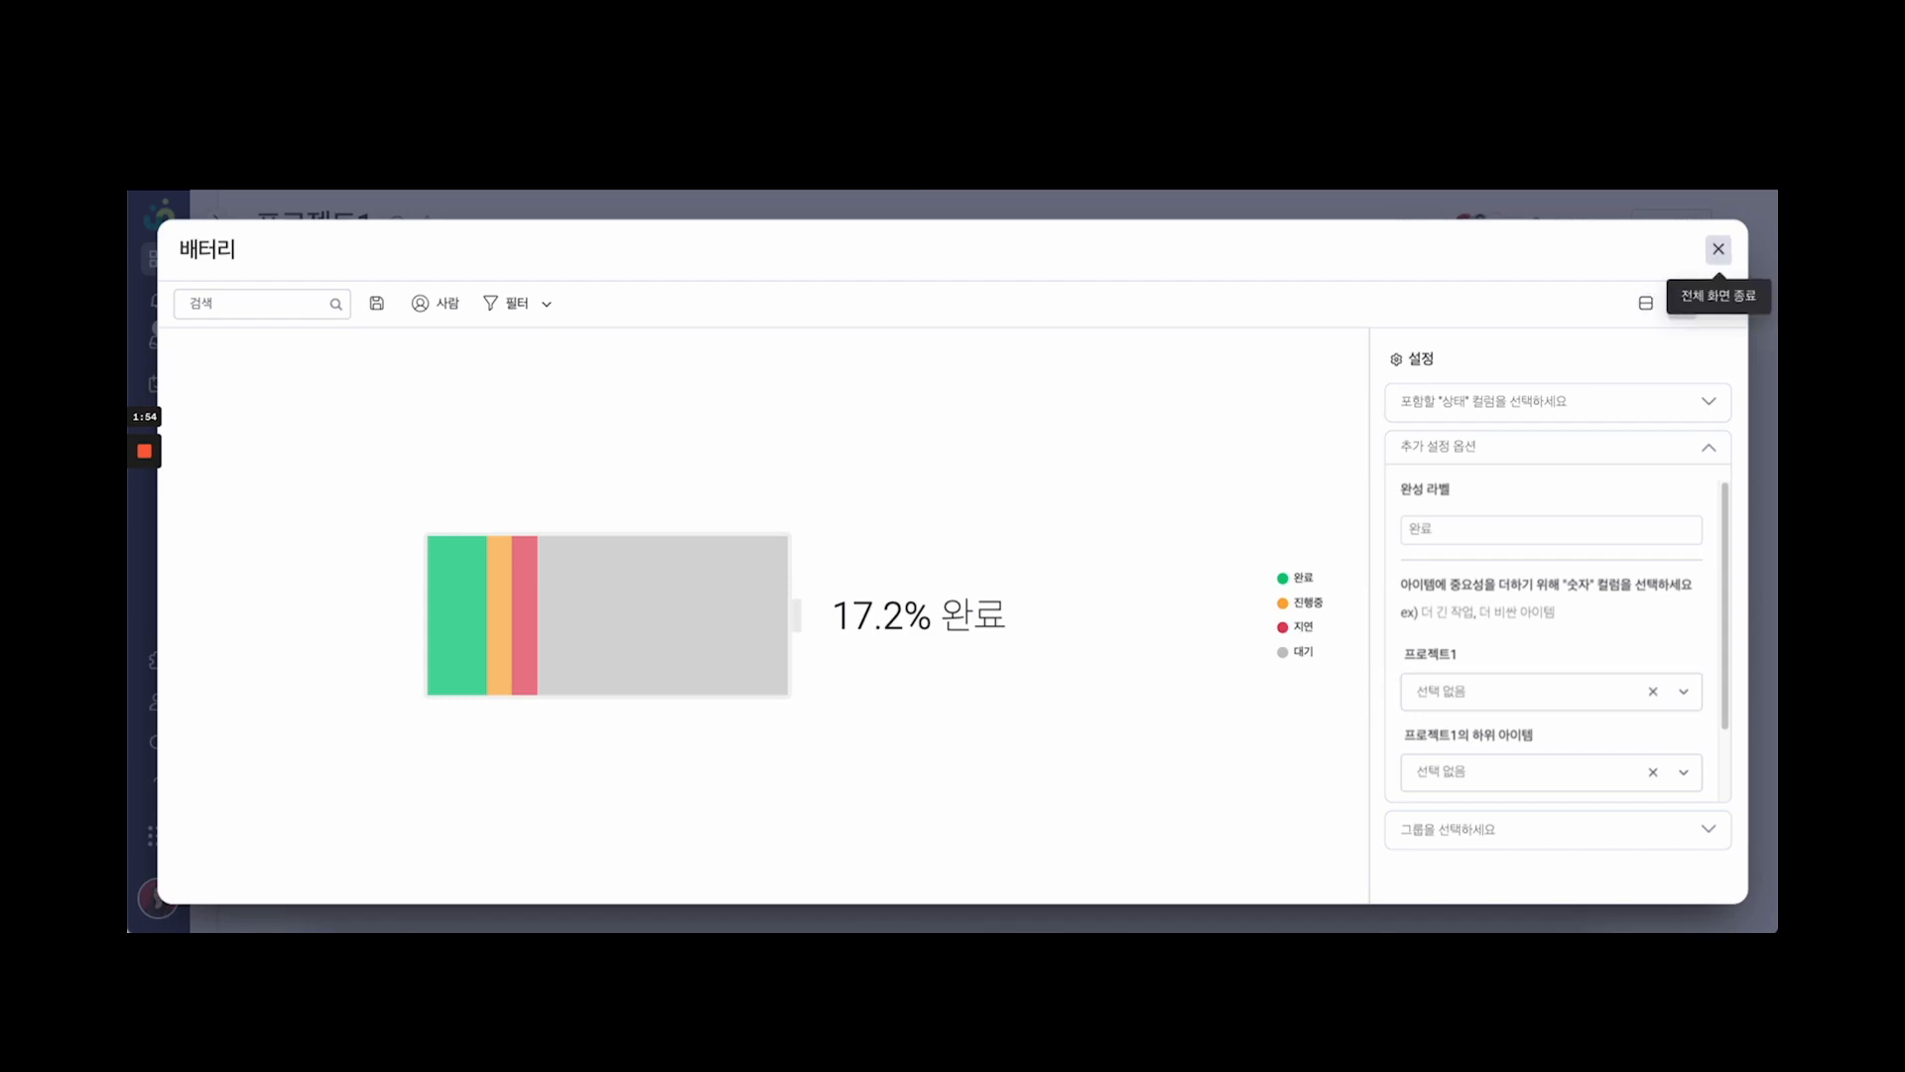
pyautogui.click(1718, 249)
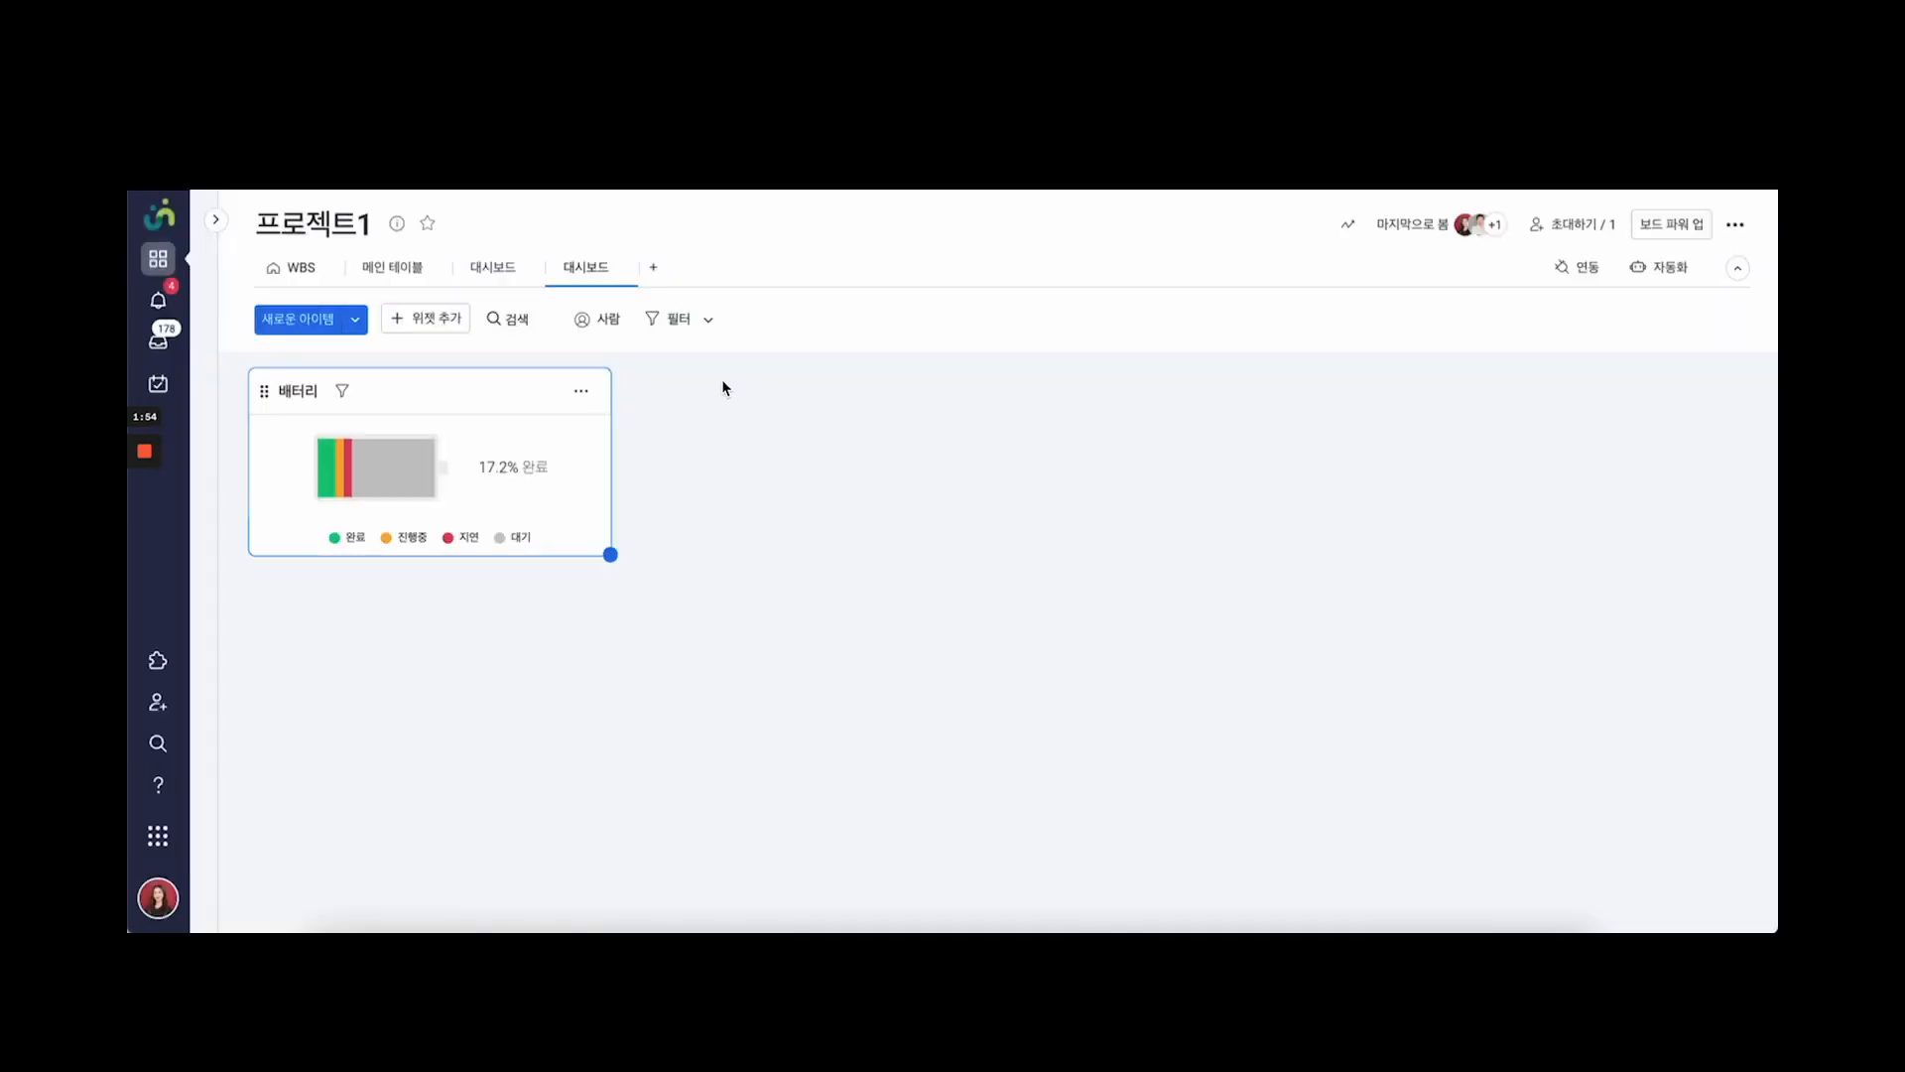
# Add a 숫자 widget to the new dashboard
pyautogui.click(425, 317)
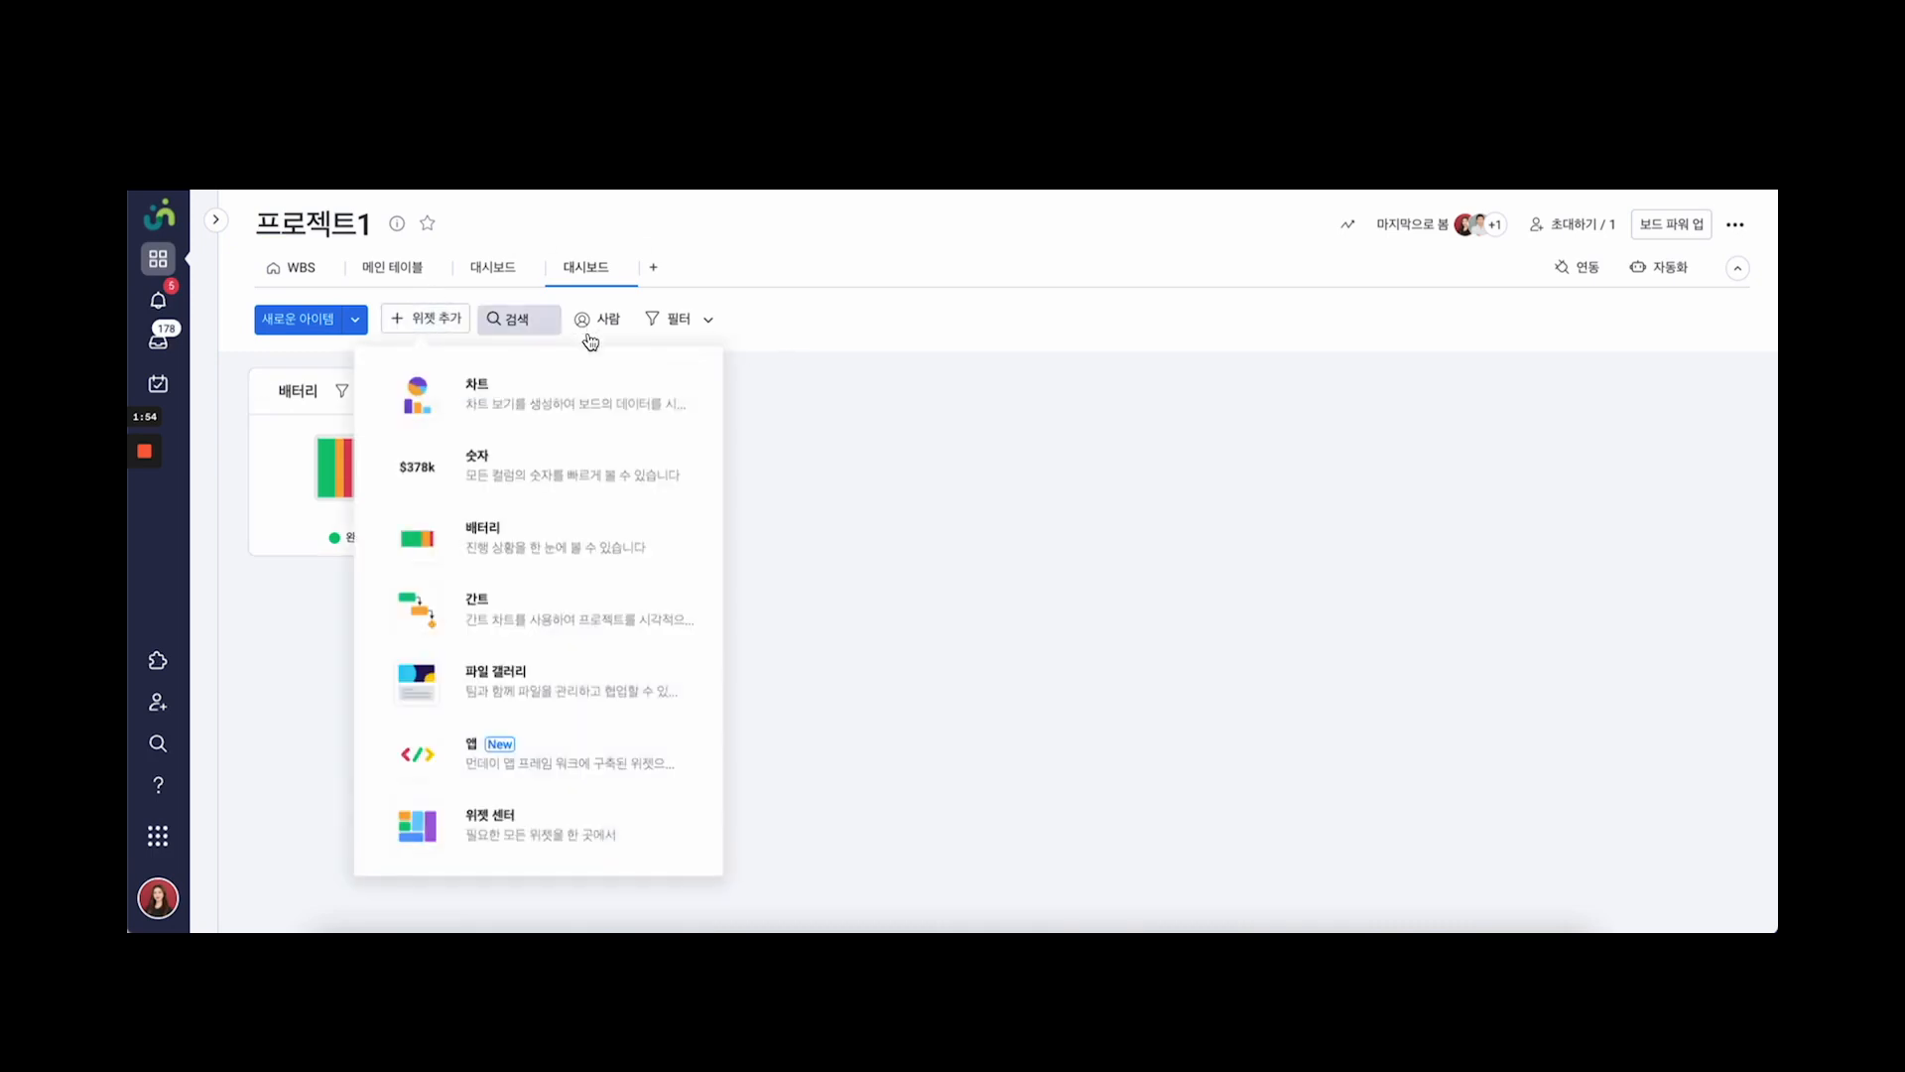
pyautogui.click(851, 565)
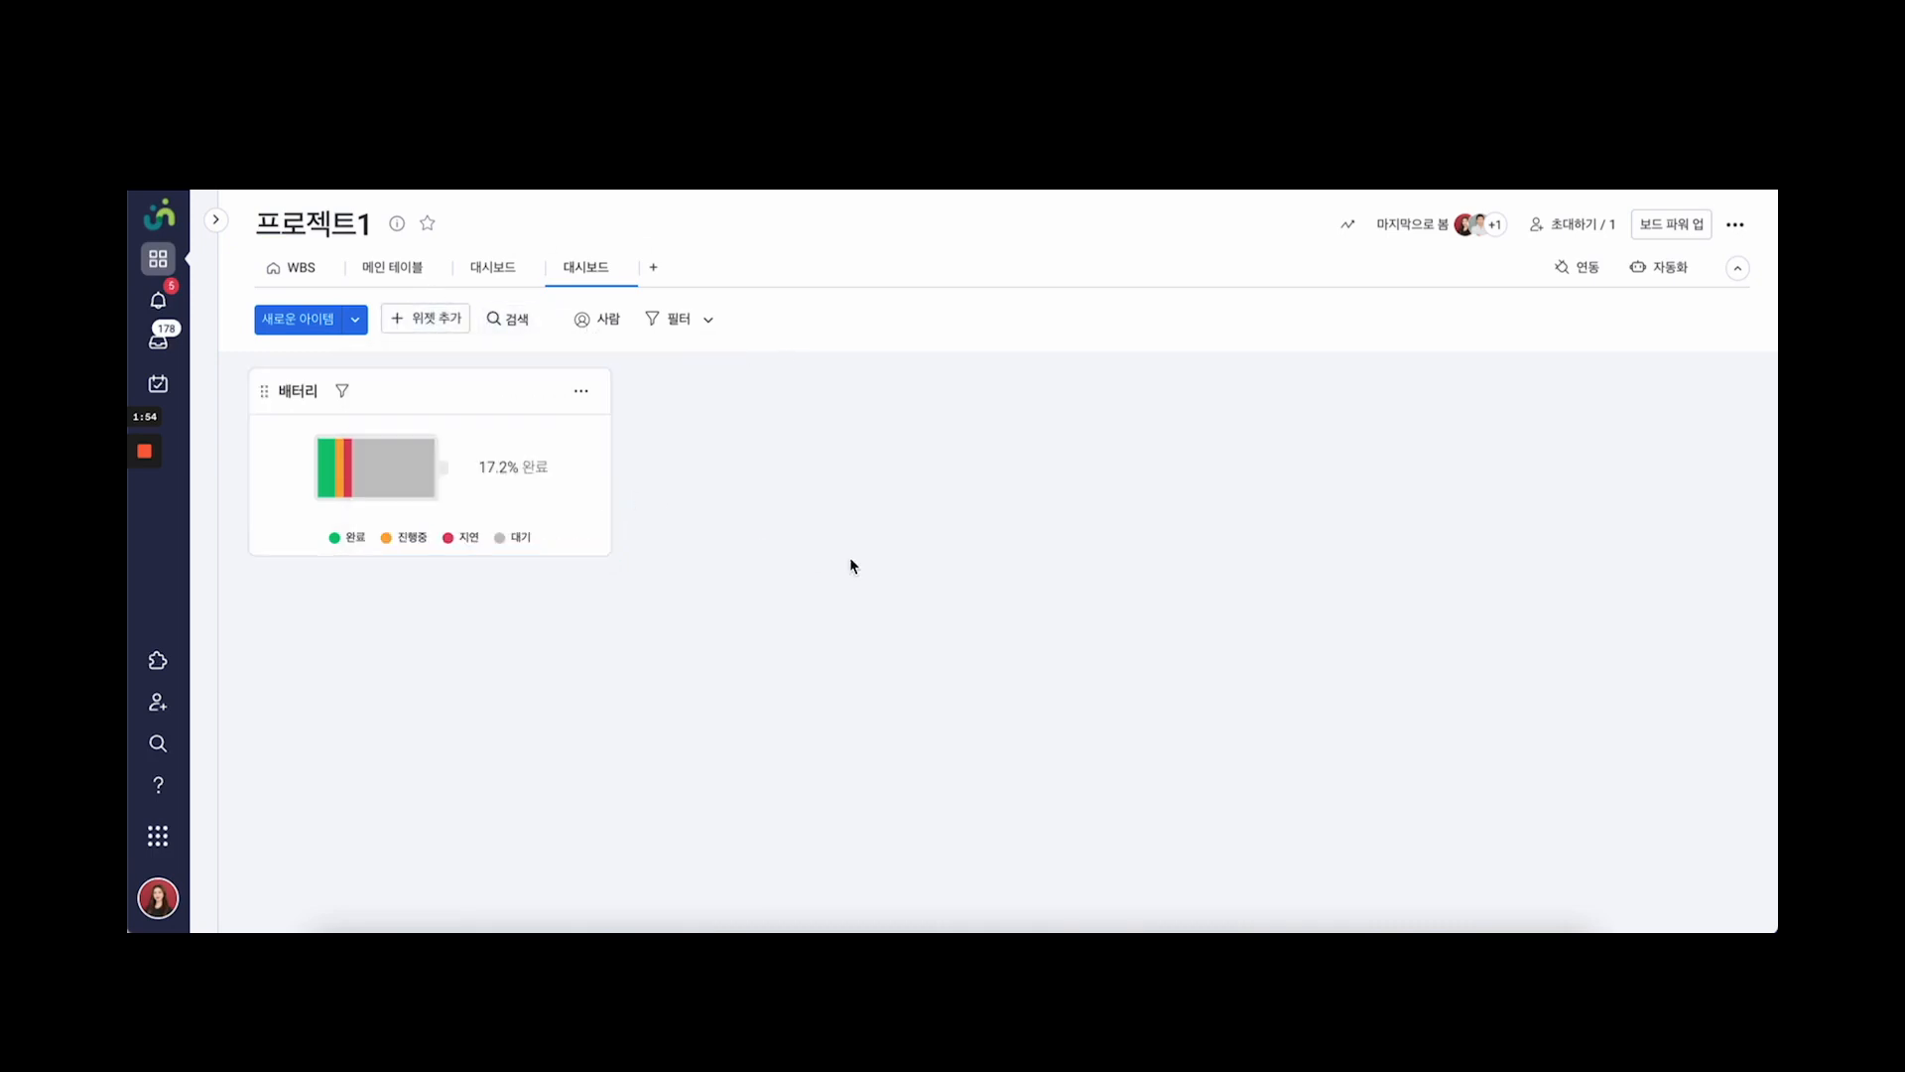
# Examine the 진행률 and 기간 진행률 summaries of all phases and the board in the WBS view
pyautogui.click(354, 268)
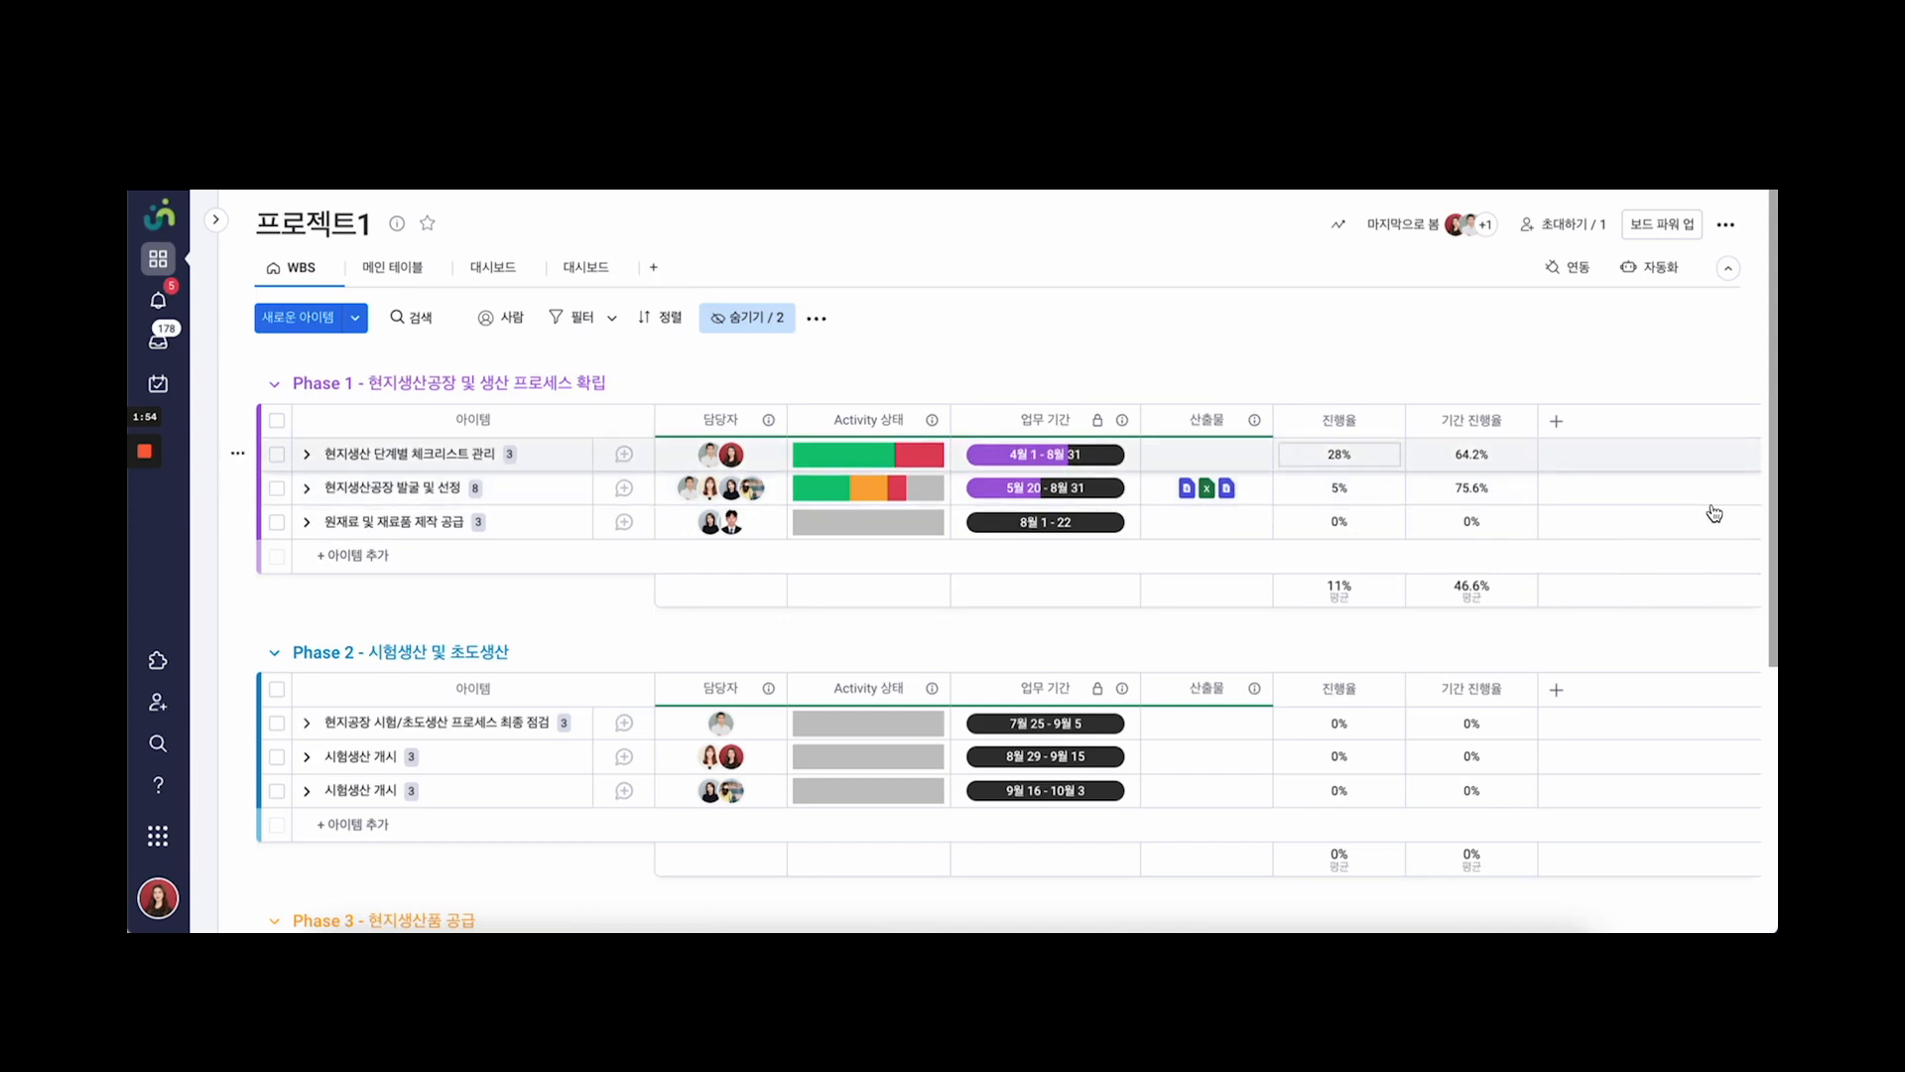
pyautogui.scroll(-4, 1722, 656)
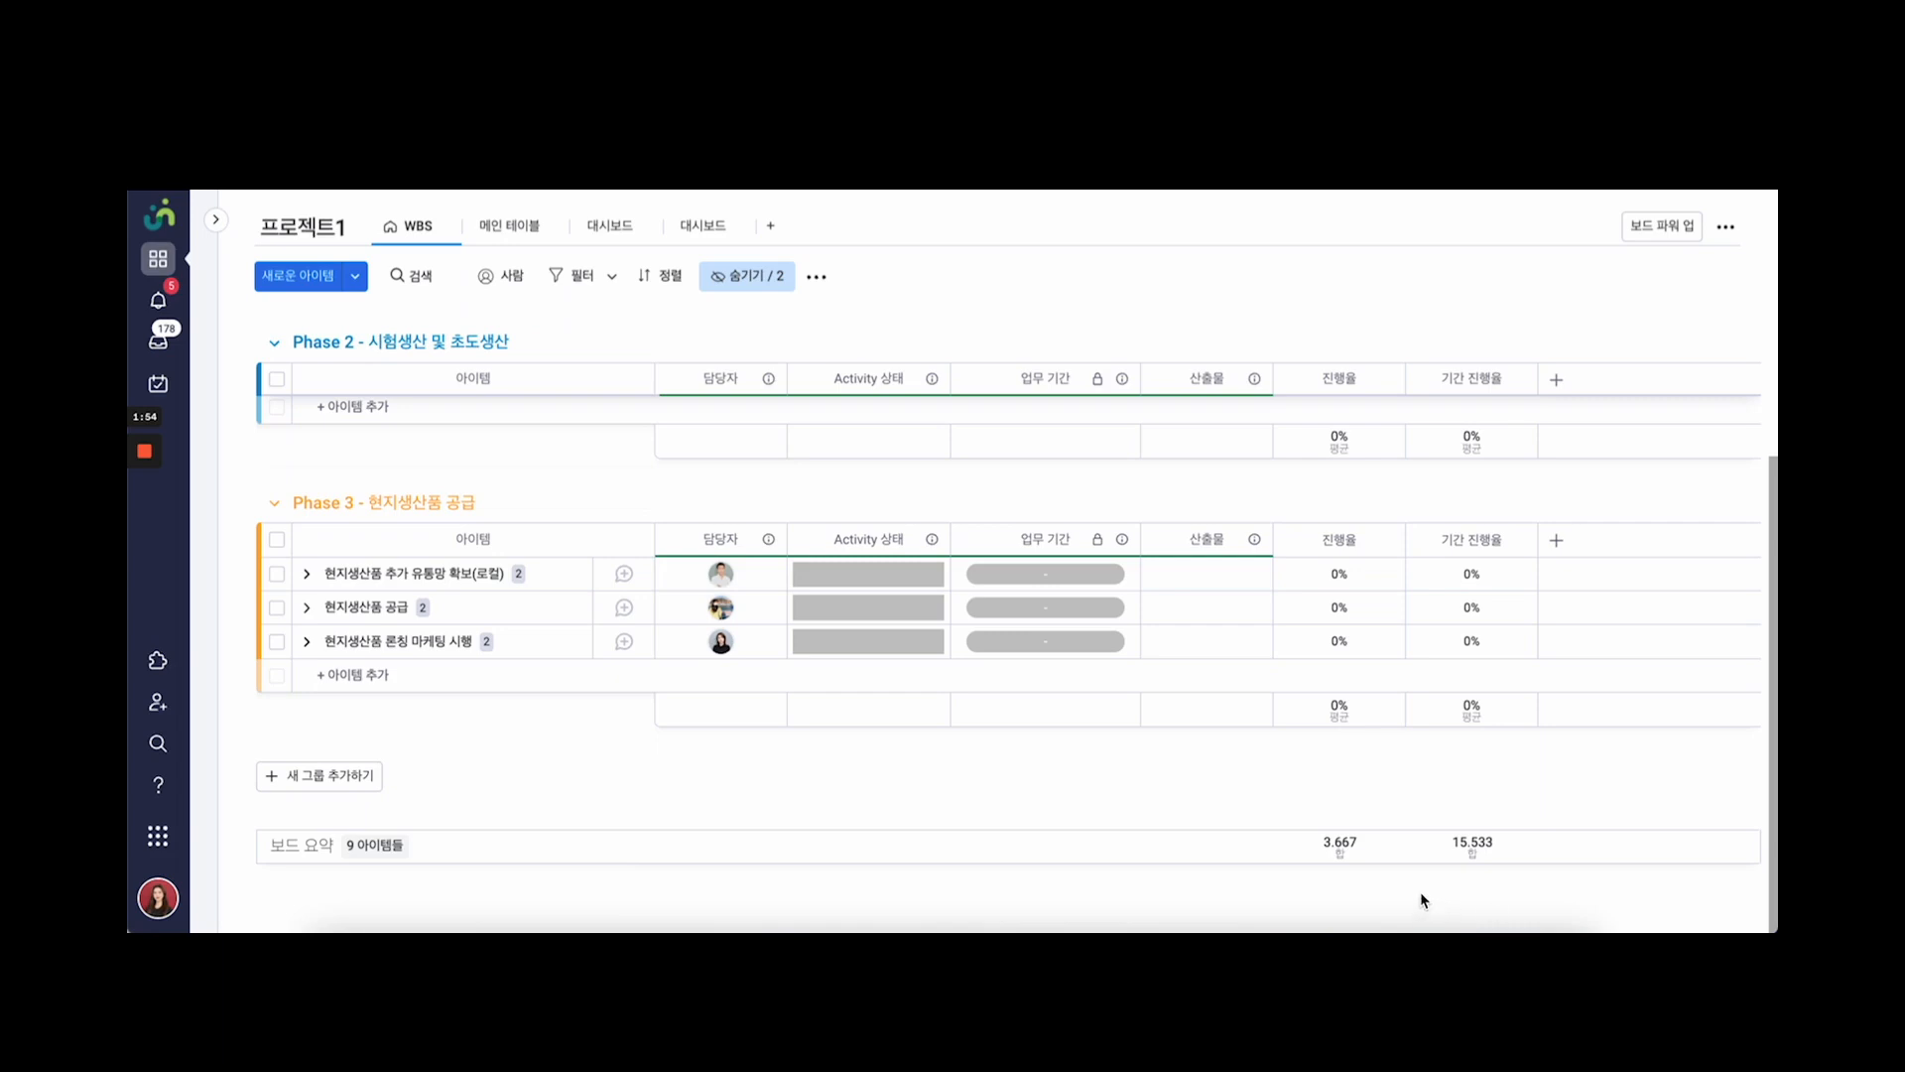
pyautogui.scroll(3, 1408, 873)
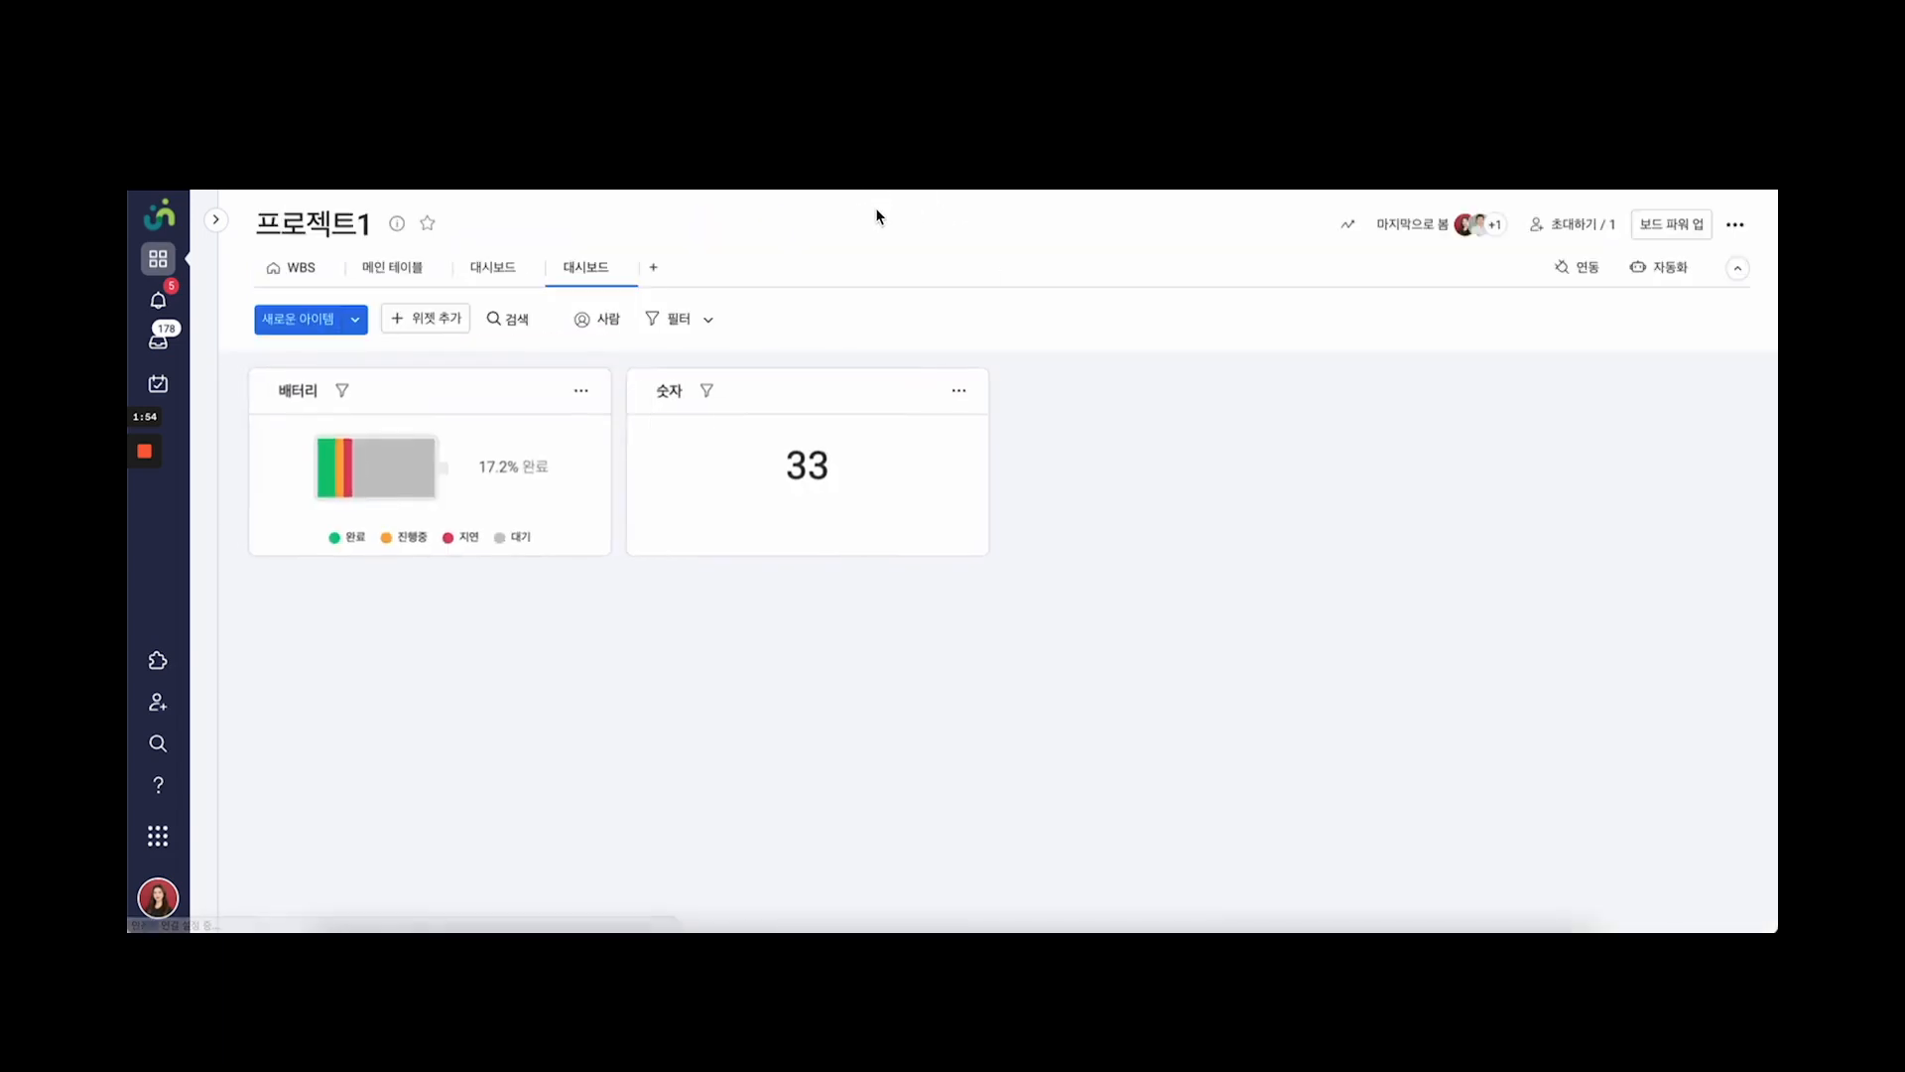
# Configure the 숫자 widget to use the 평균 function with a % unit placed after the number
pyautogui.click(873, 427)
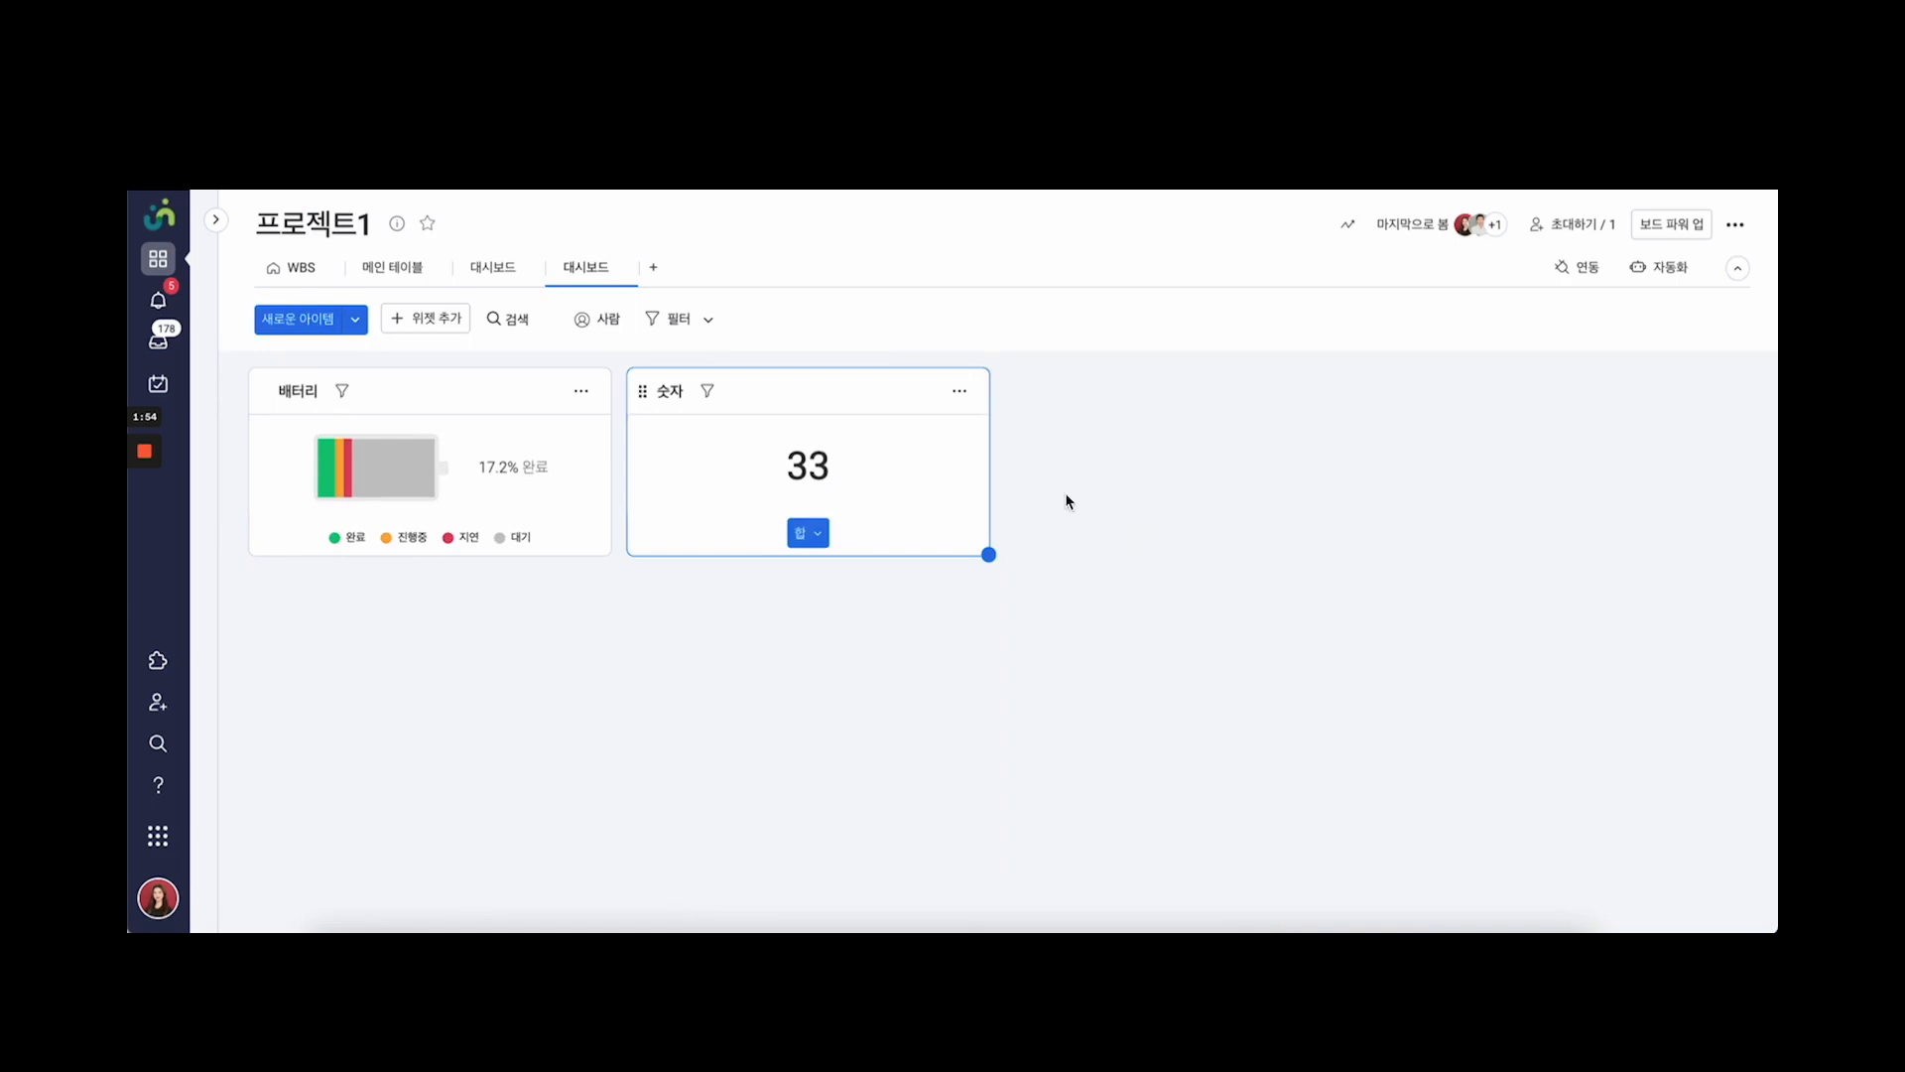
pyautogui.click(960, 391)
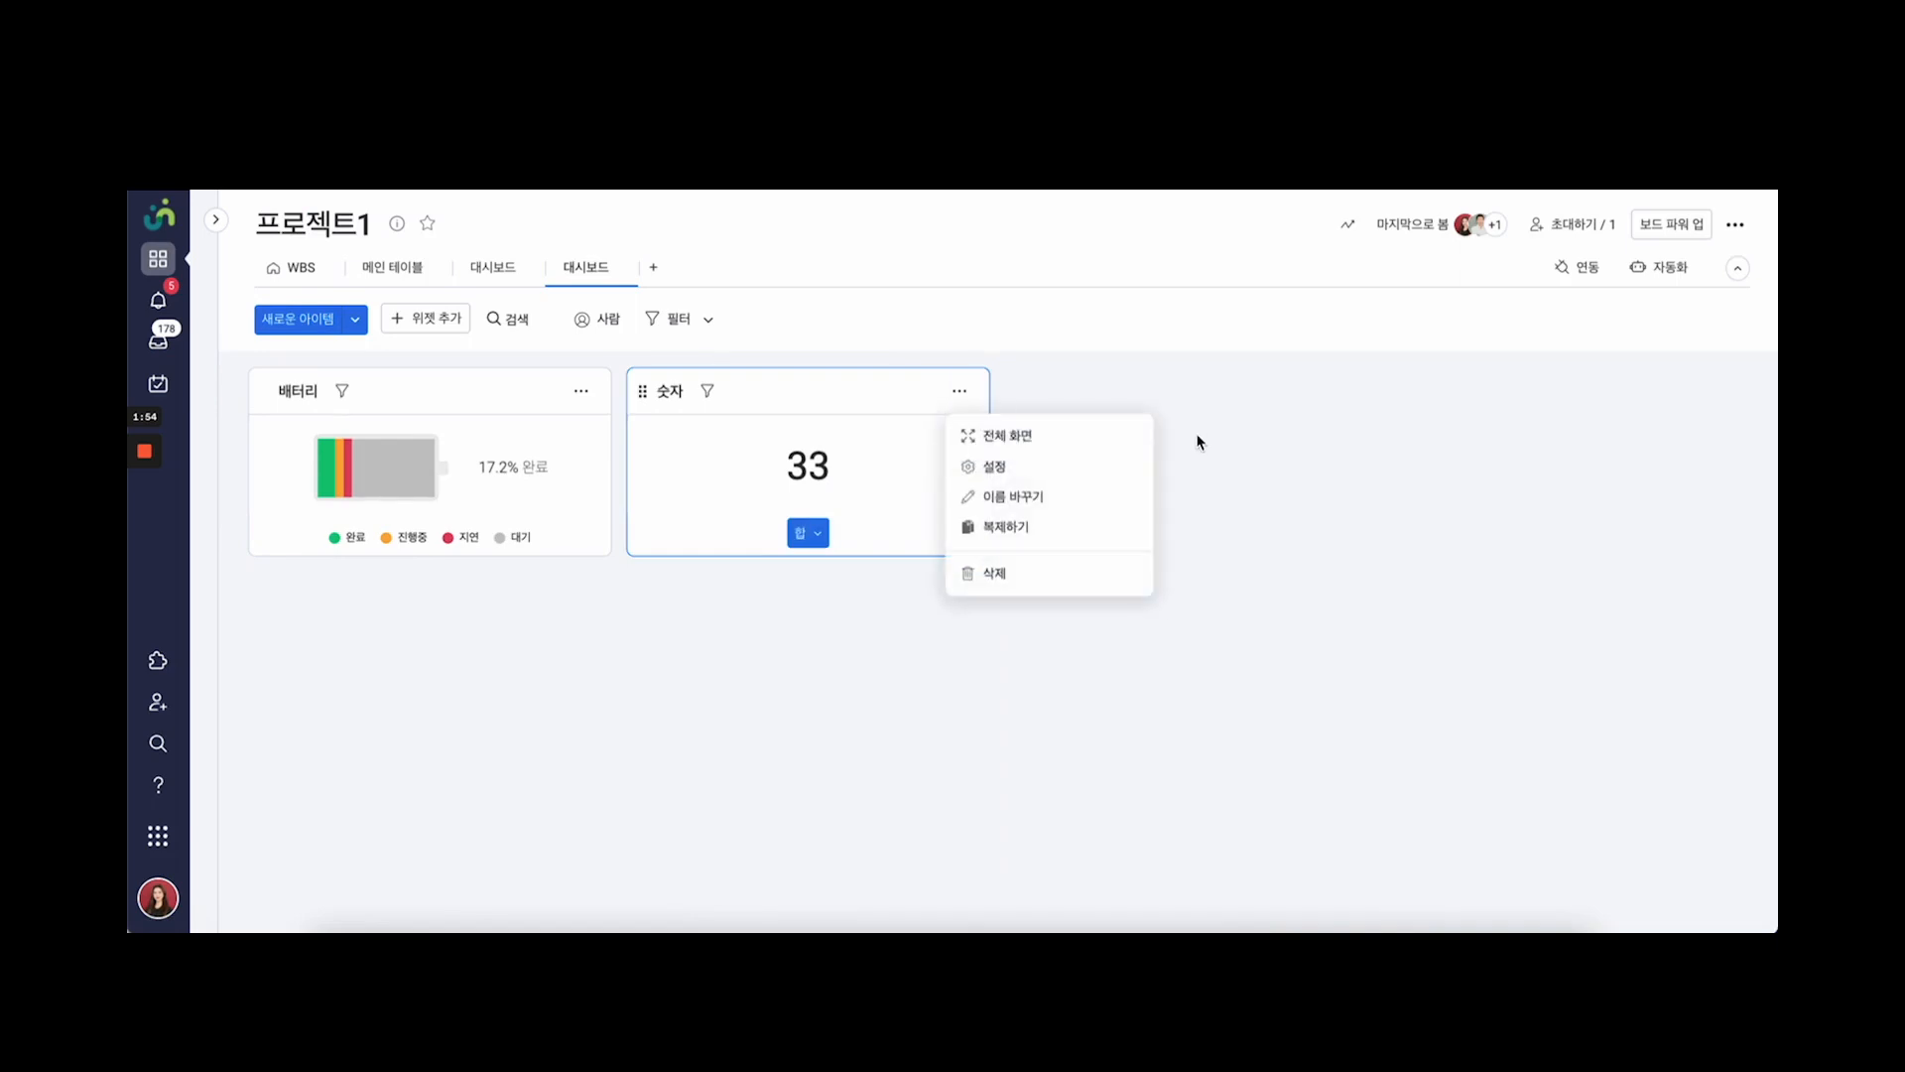
pyautogui.click(994, 466)
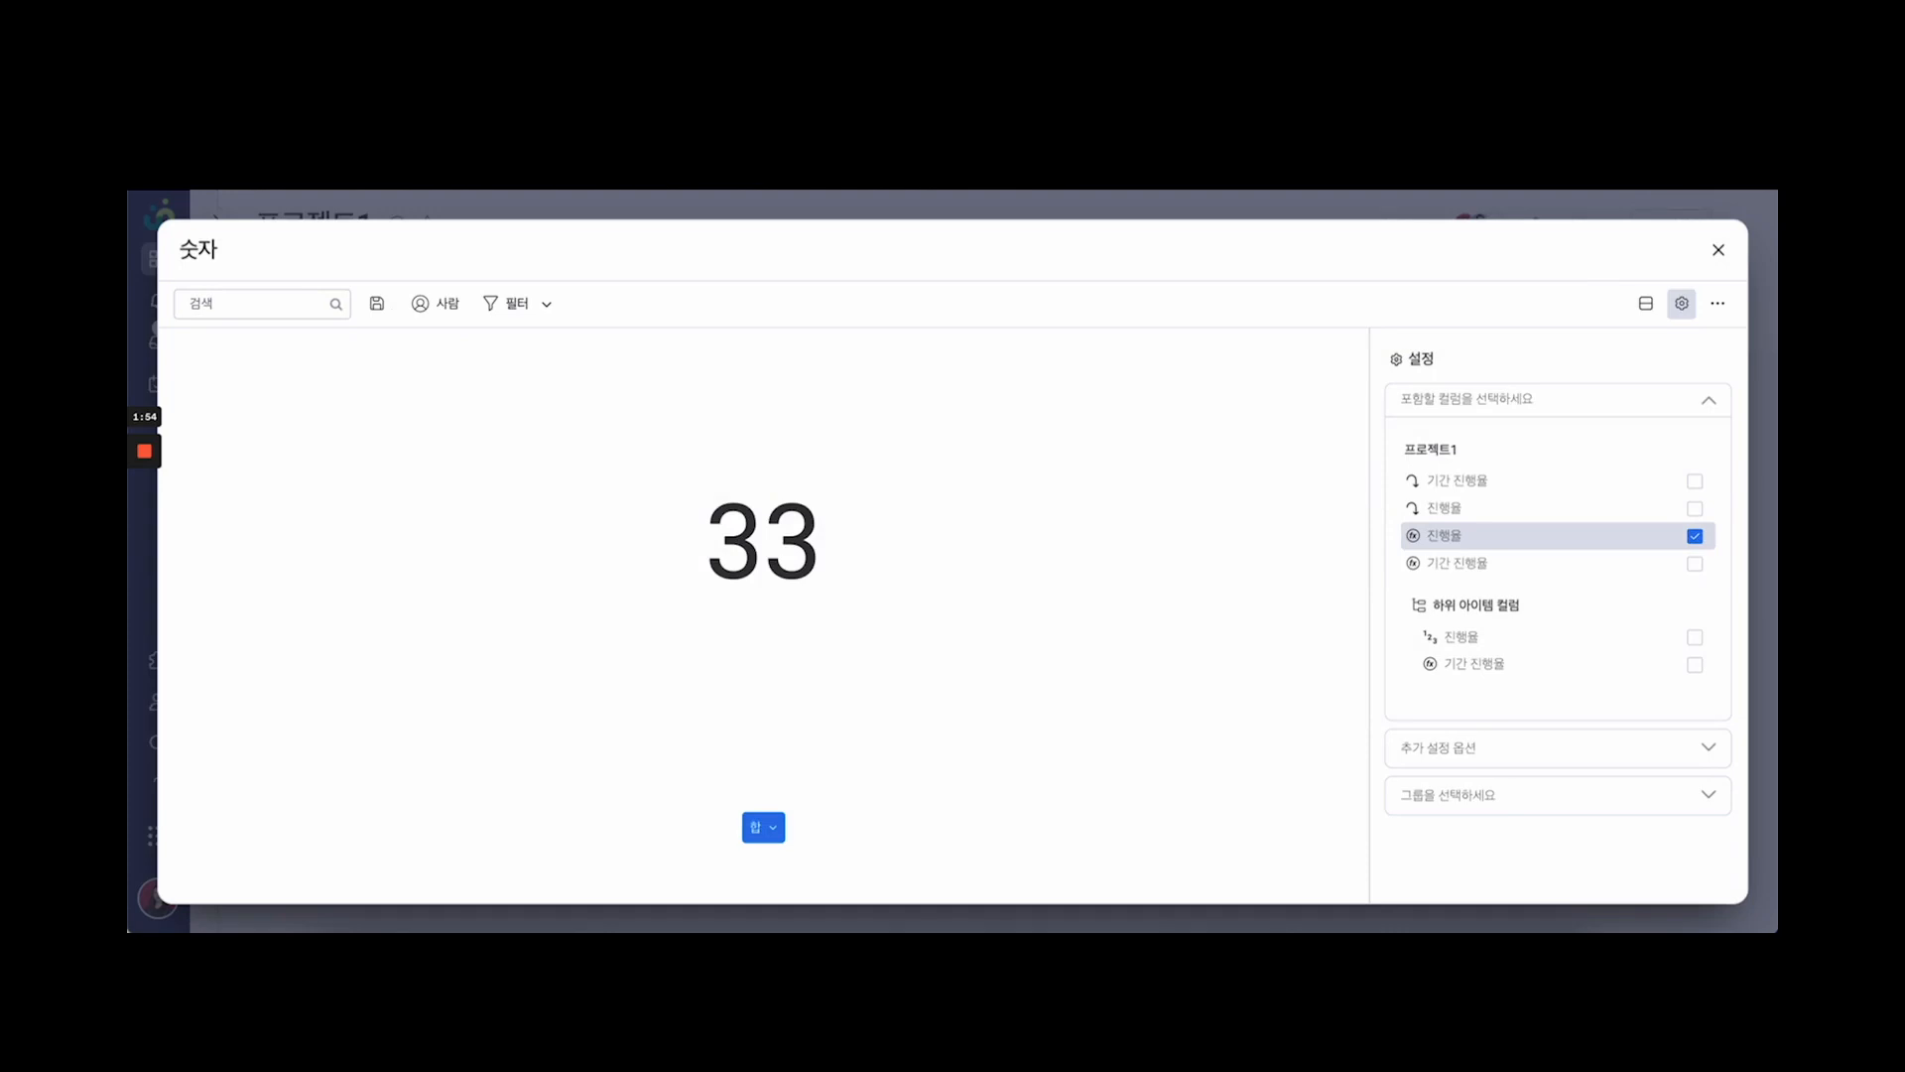
pyautogui.click(1548, 747)
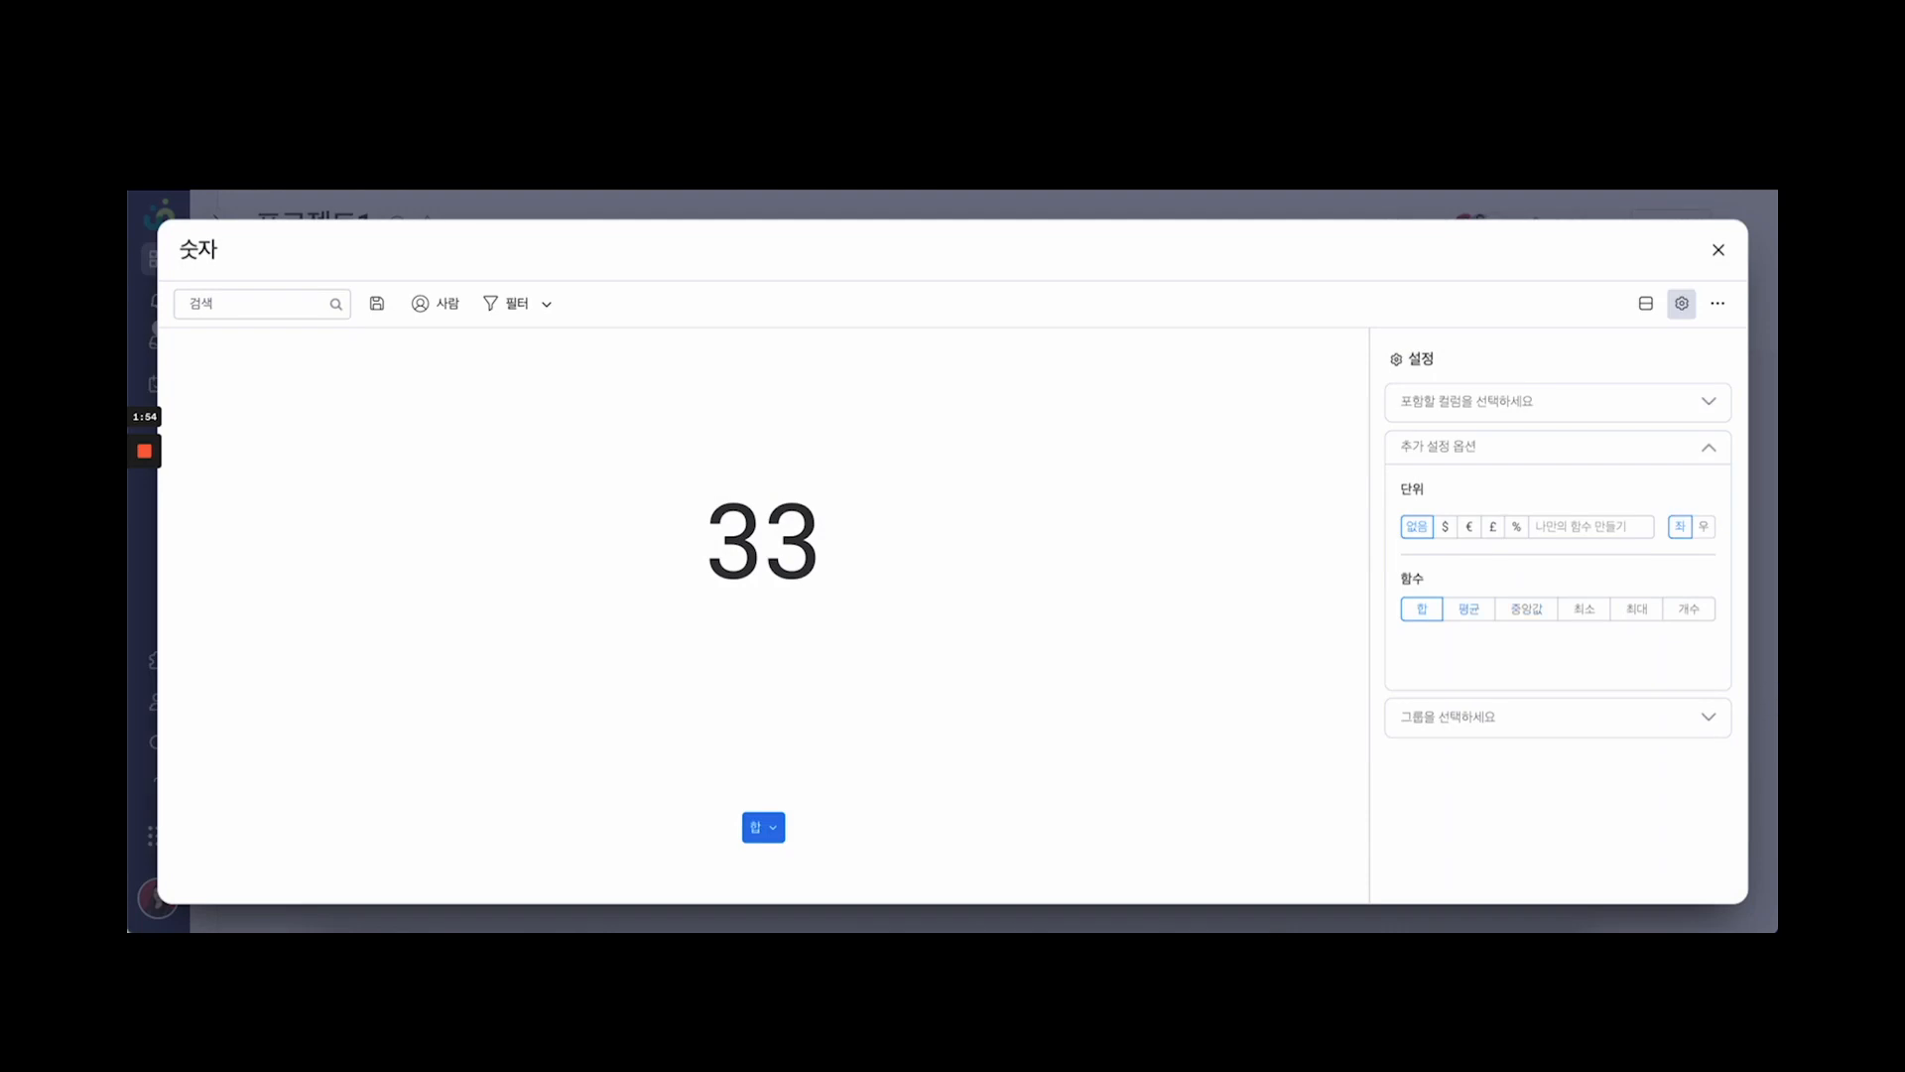
pyautogui.click(1468, 609)
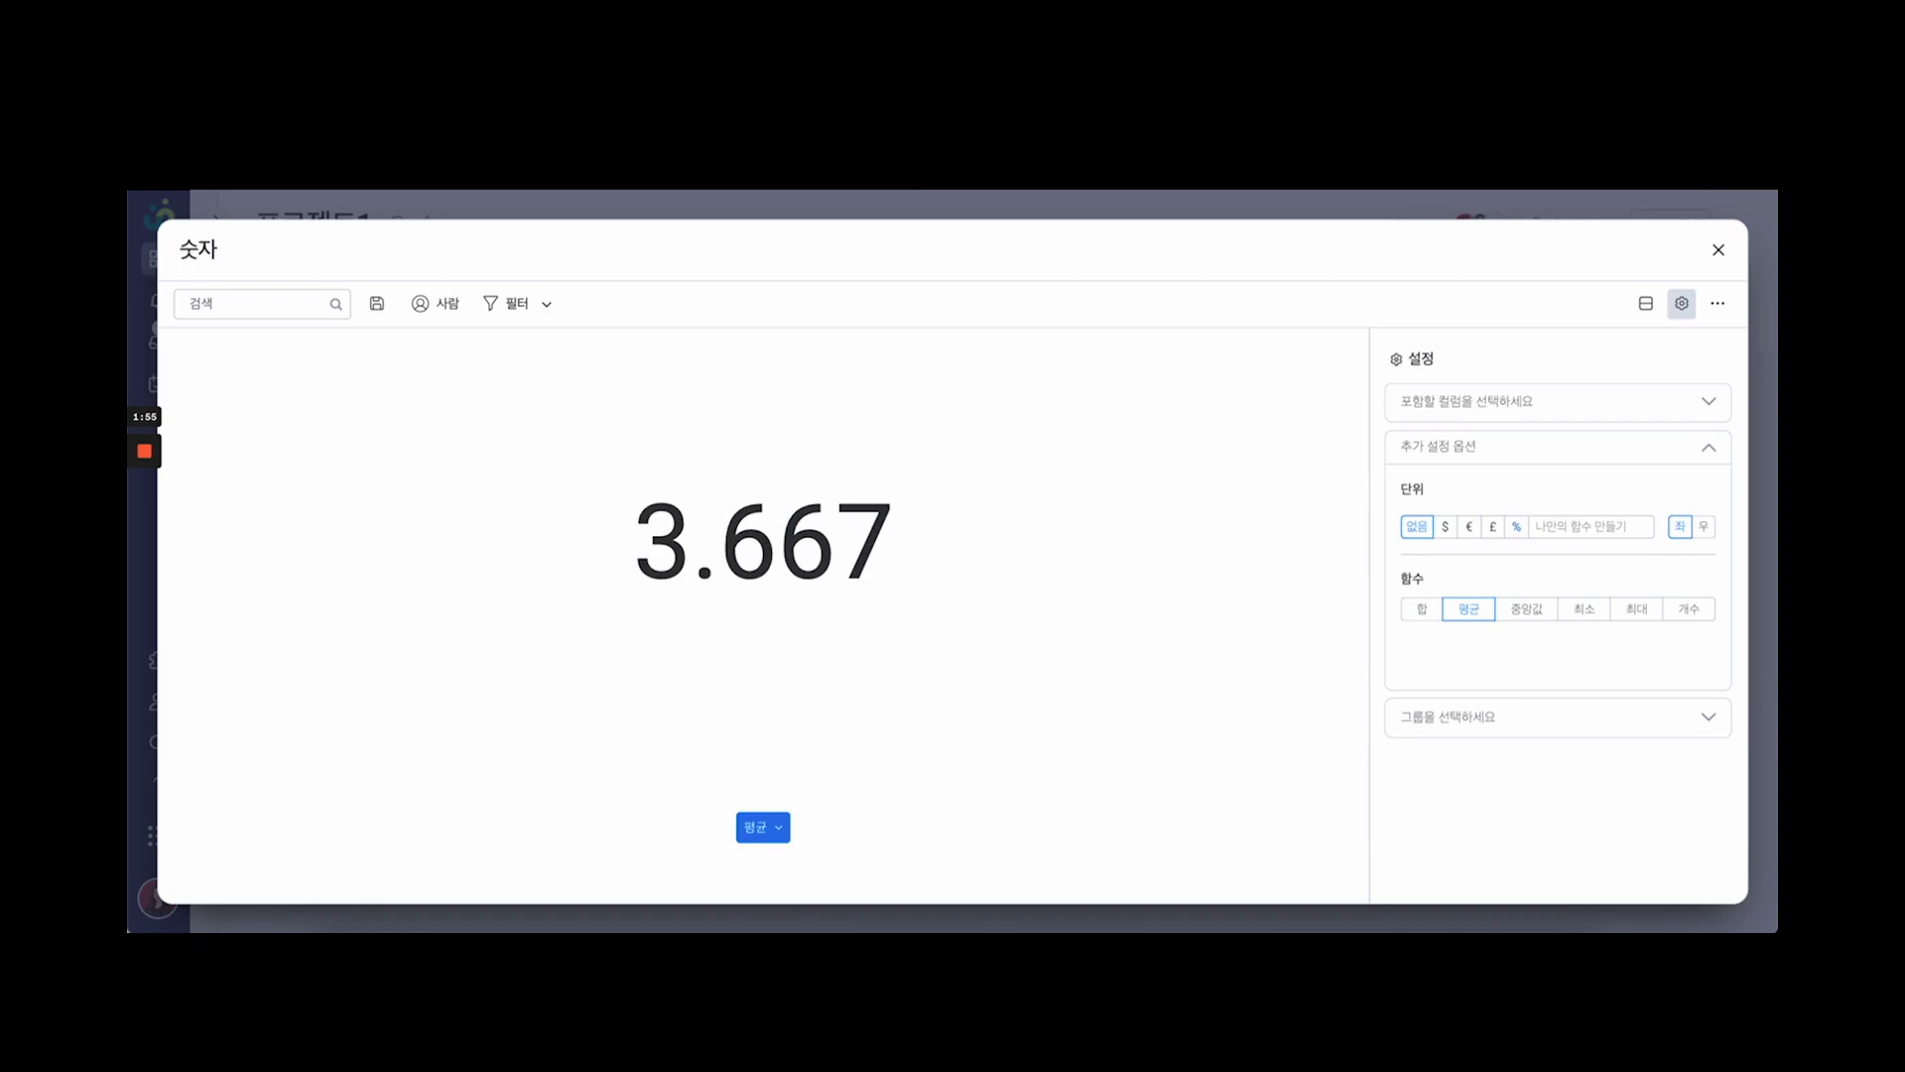
pyautogui.click(1516, 527)
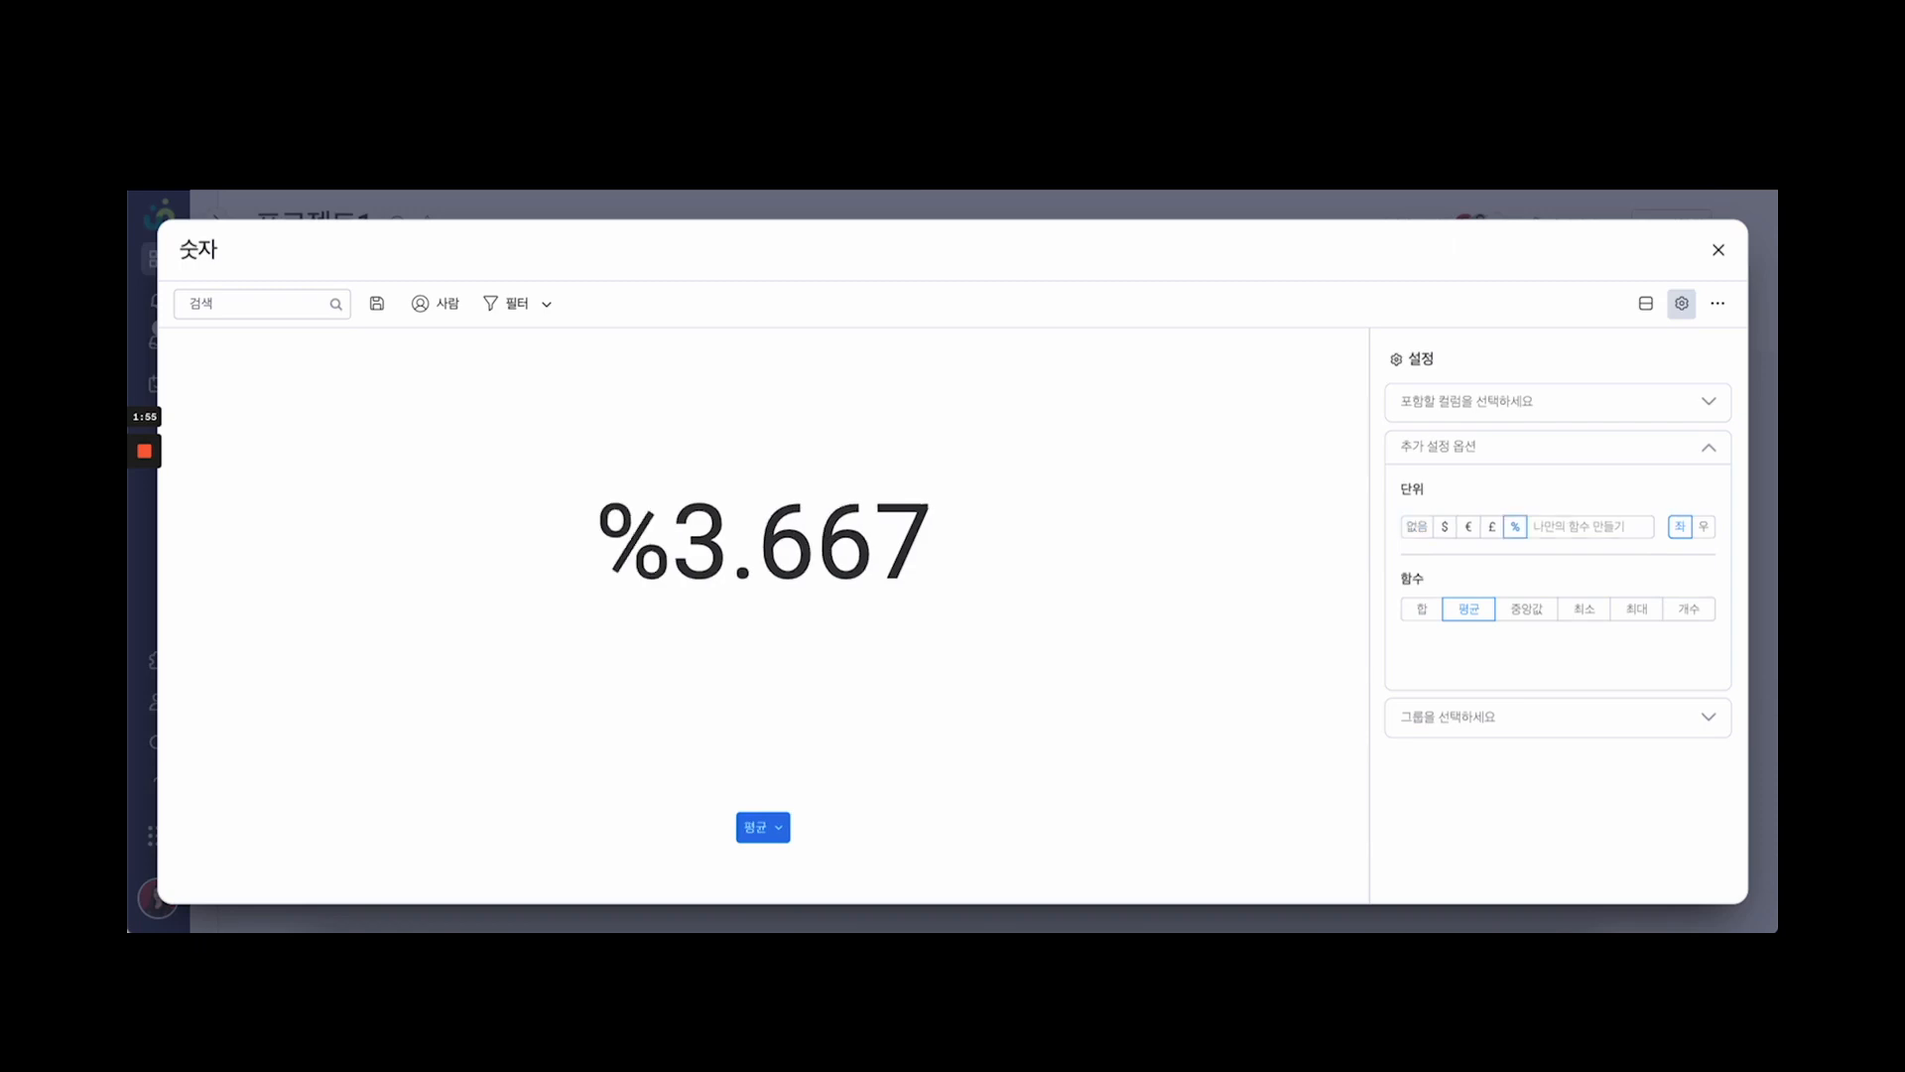
pyautogui.click(1703, 527)
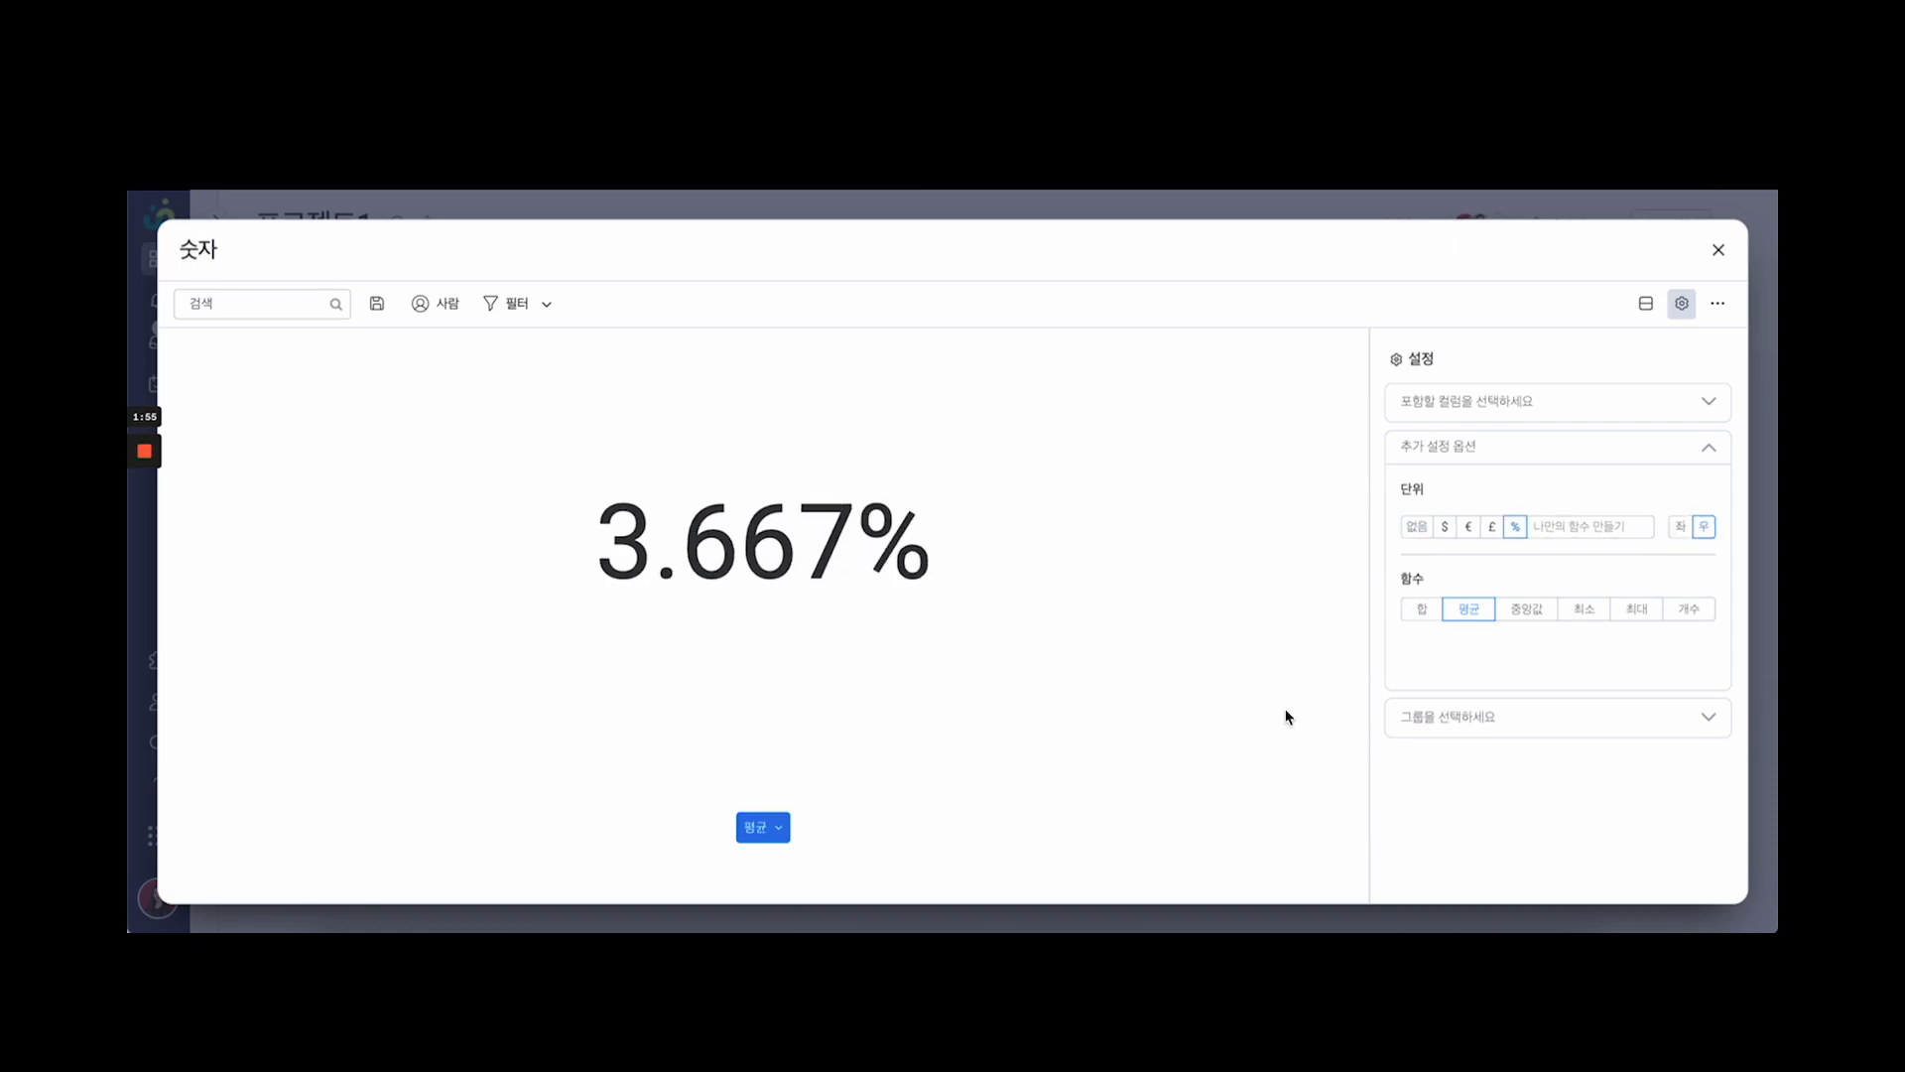
pyautogui.click(1719, 249)
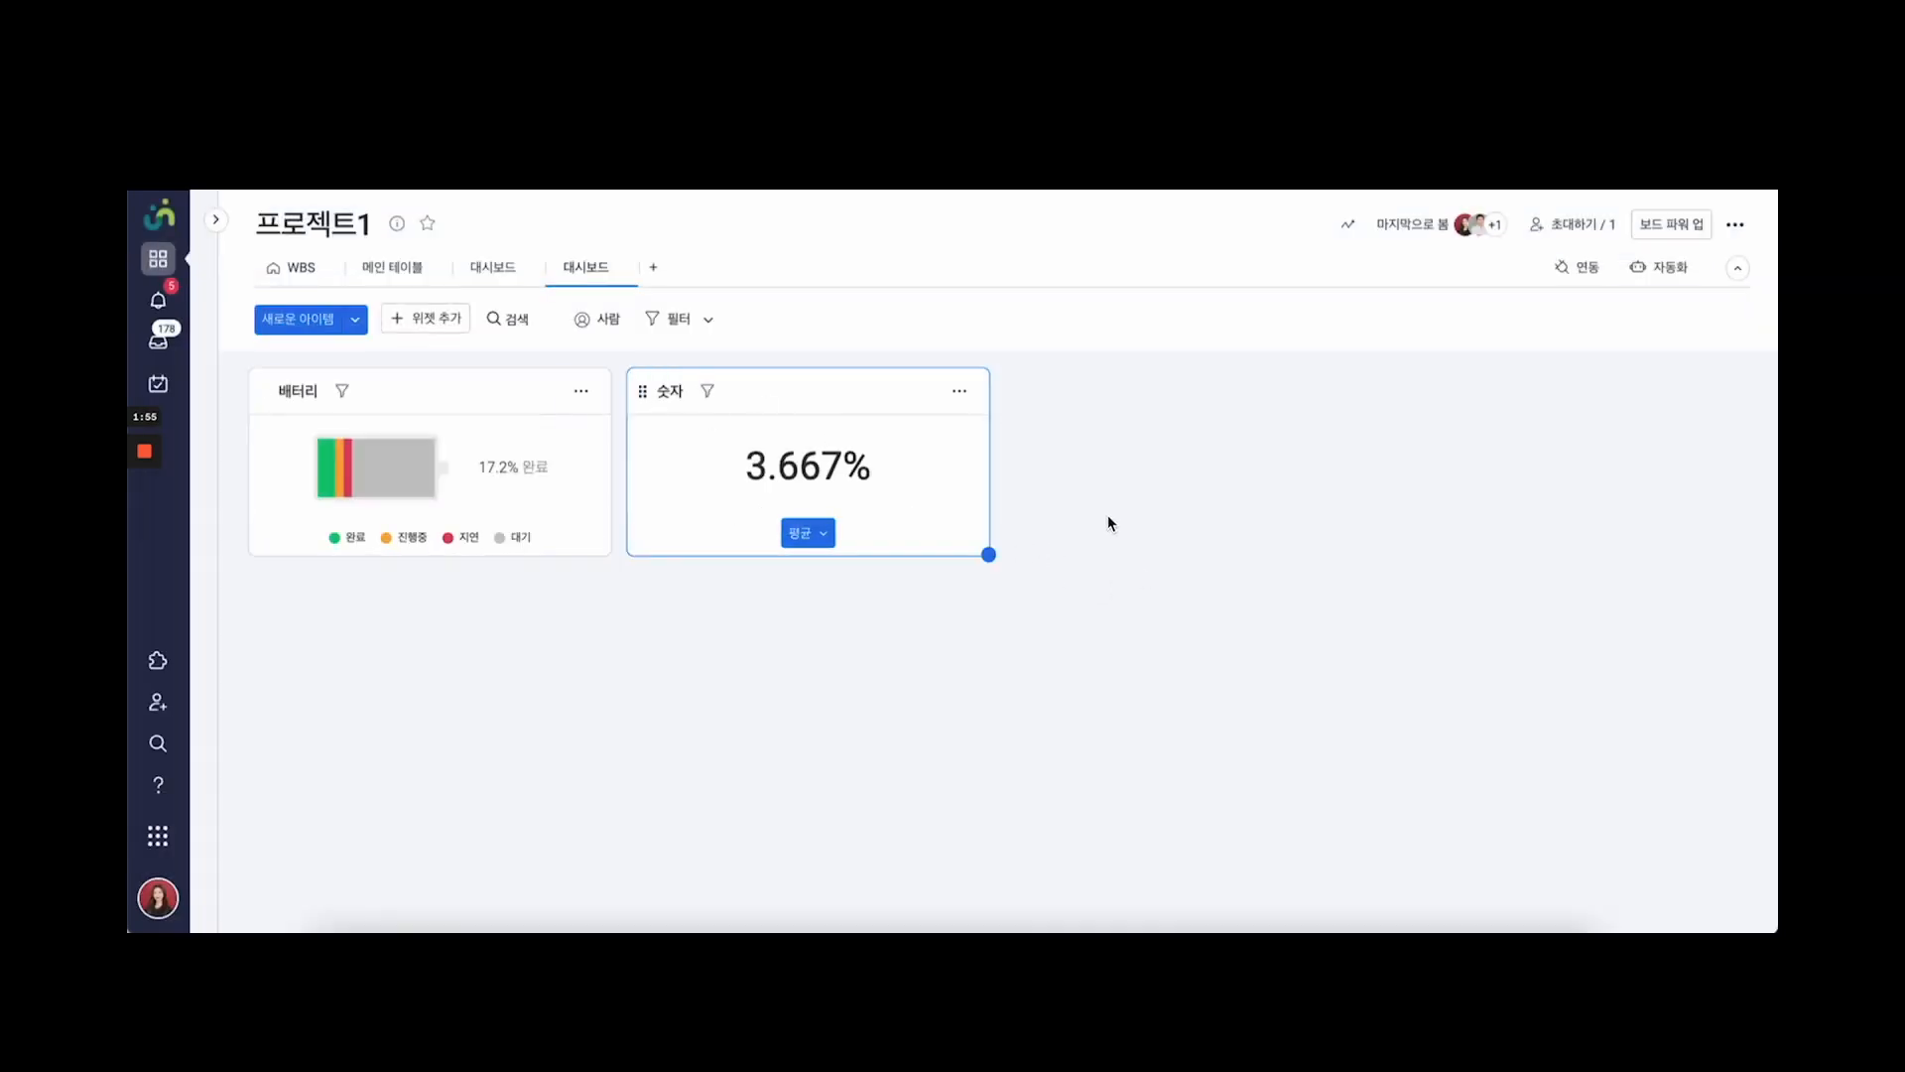
# Compare the group progress averages in the WBS view with the new dashboard's widgets
pyautogui.click(336, 255)
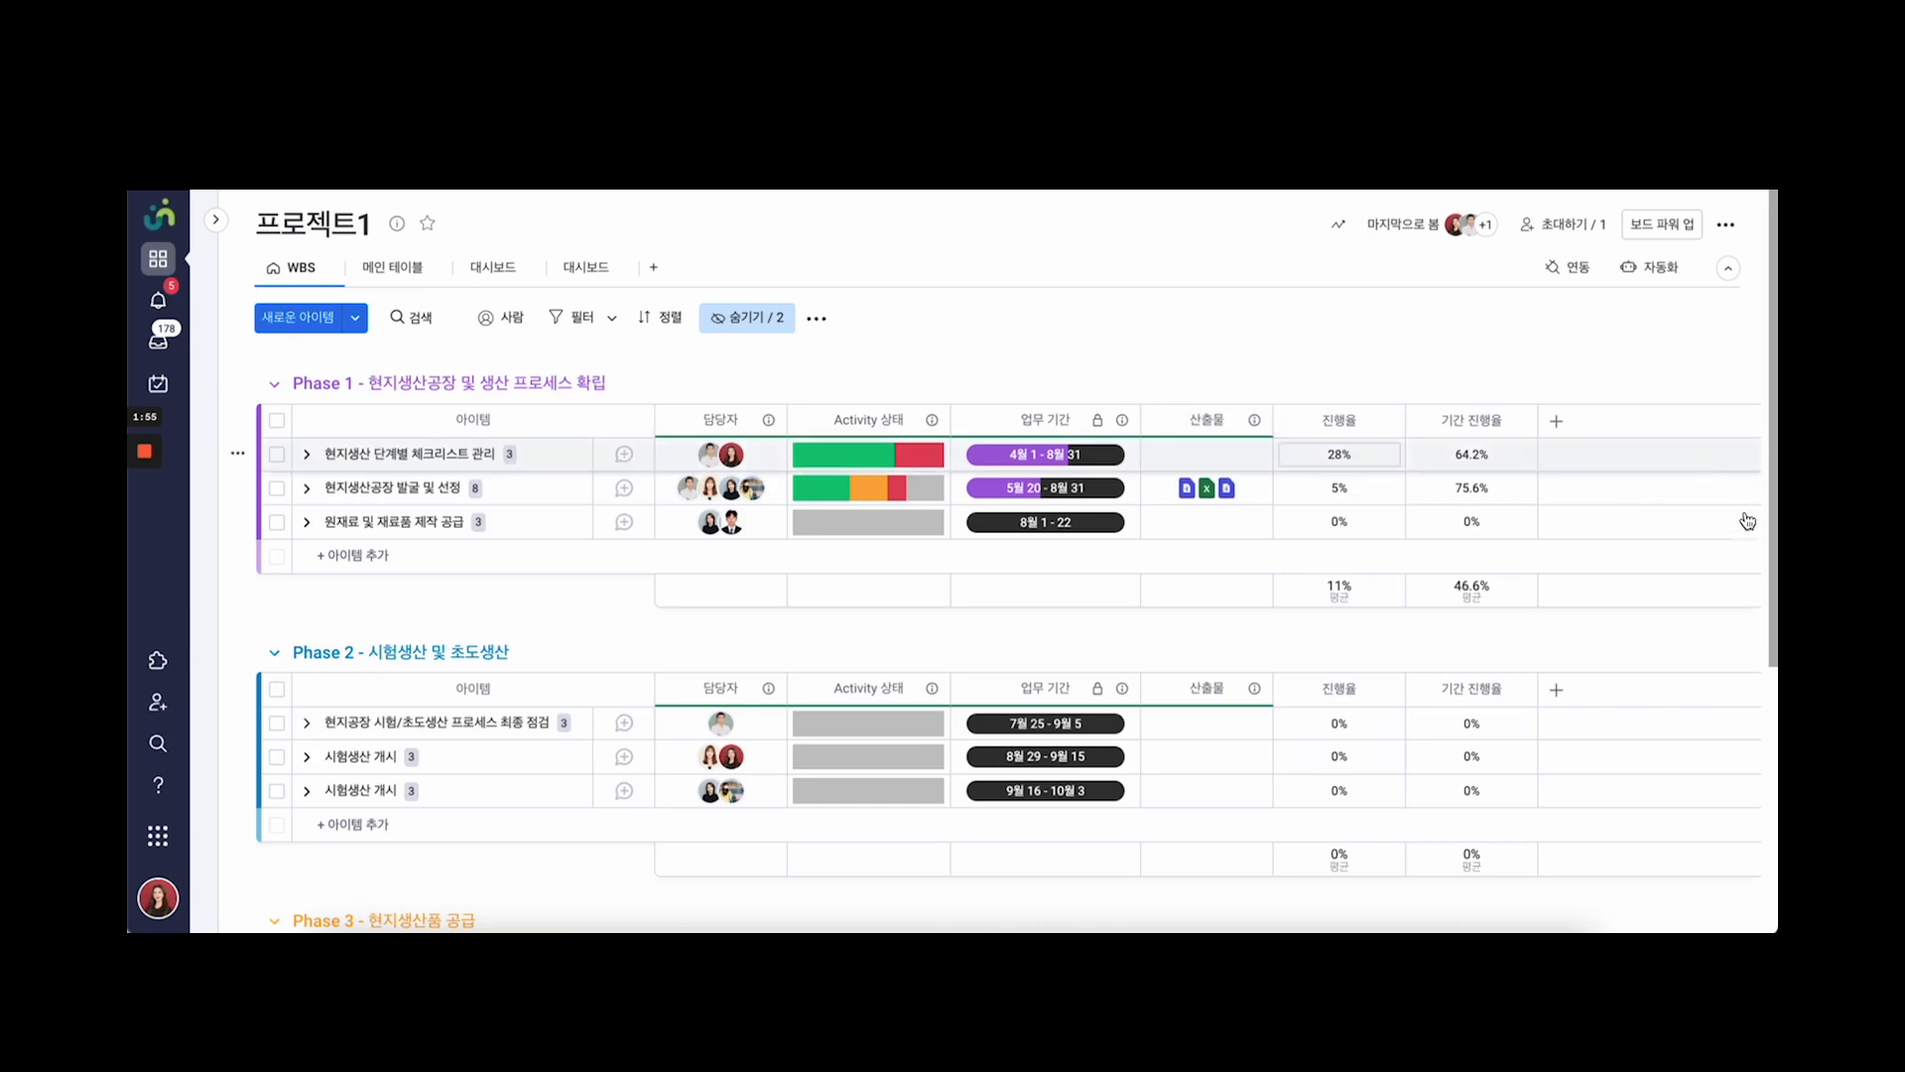
pyautogui.click(585, 267)
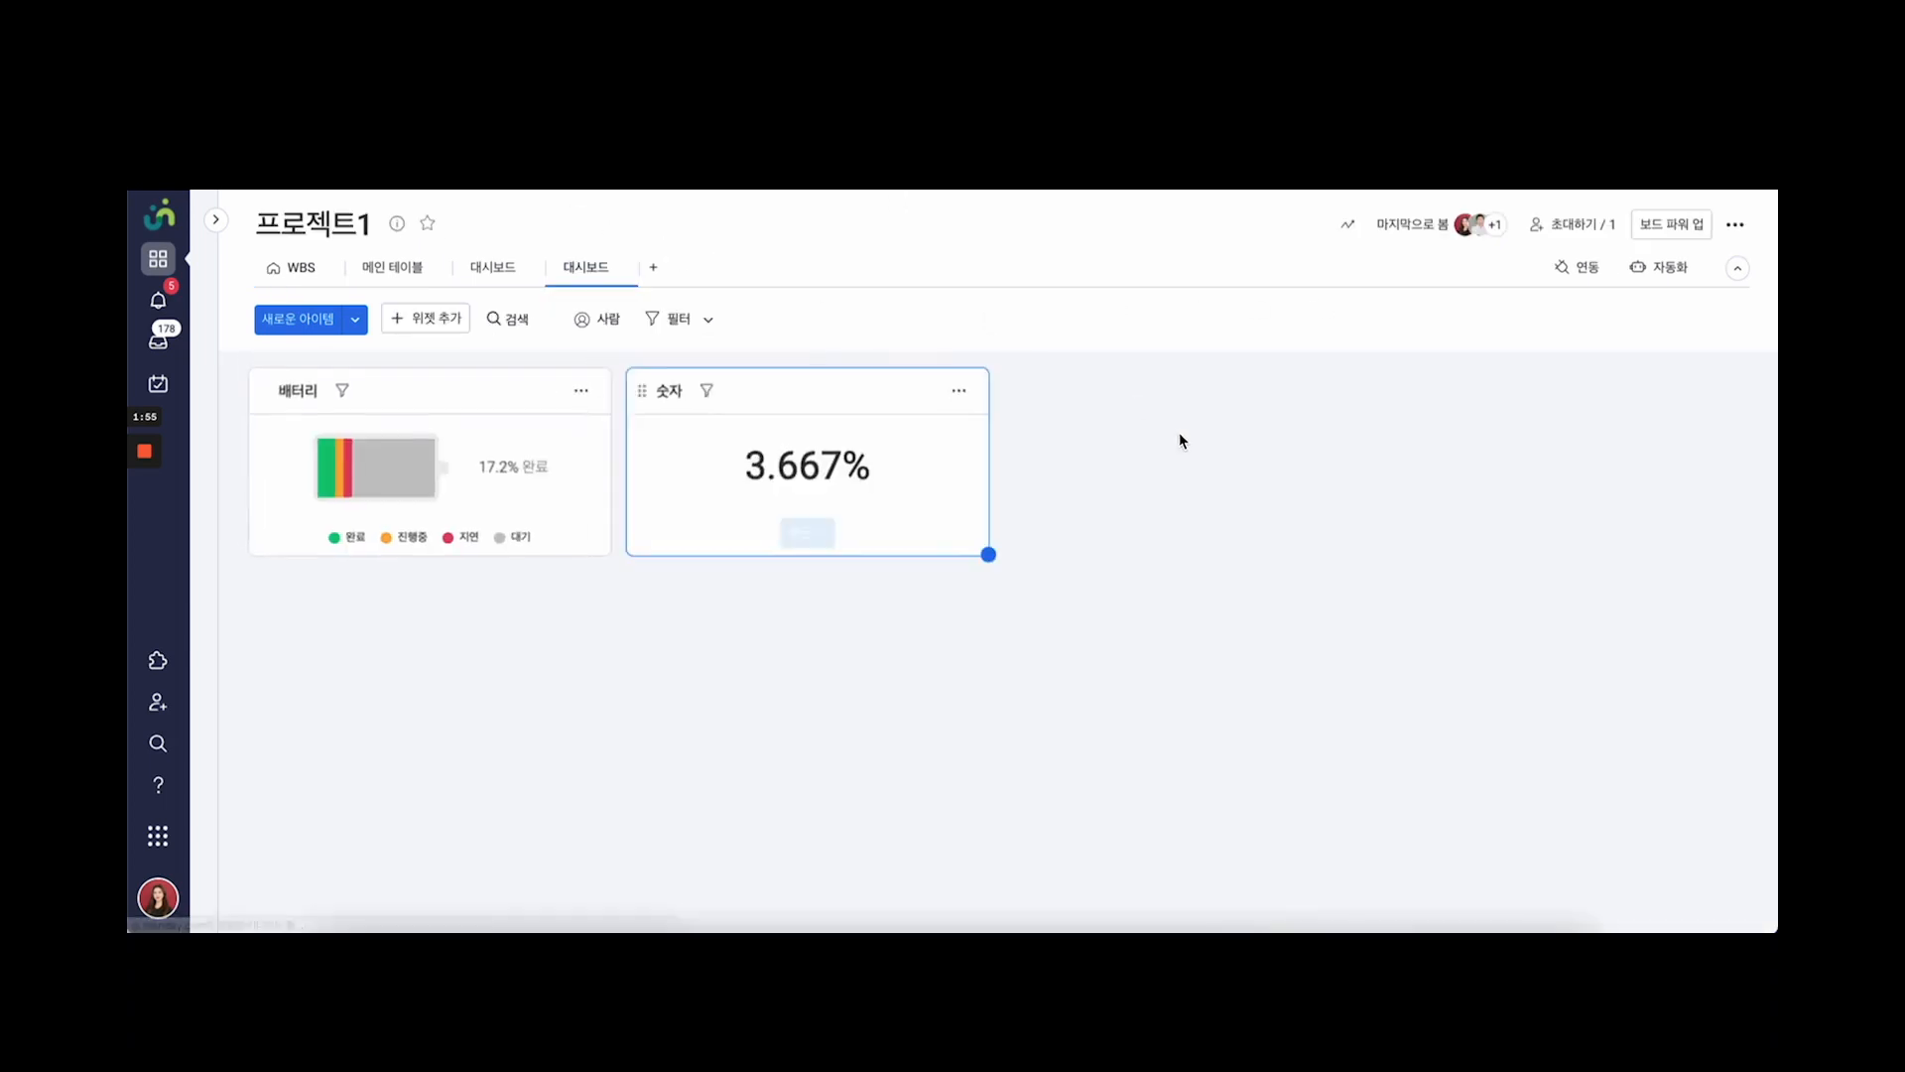
# Add a second 숫자 widget to the dashboard and include only the 기간 진행율 formula column of 프로젝트1
pyautogui.click(468, 309)
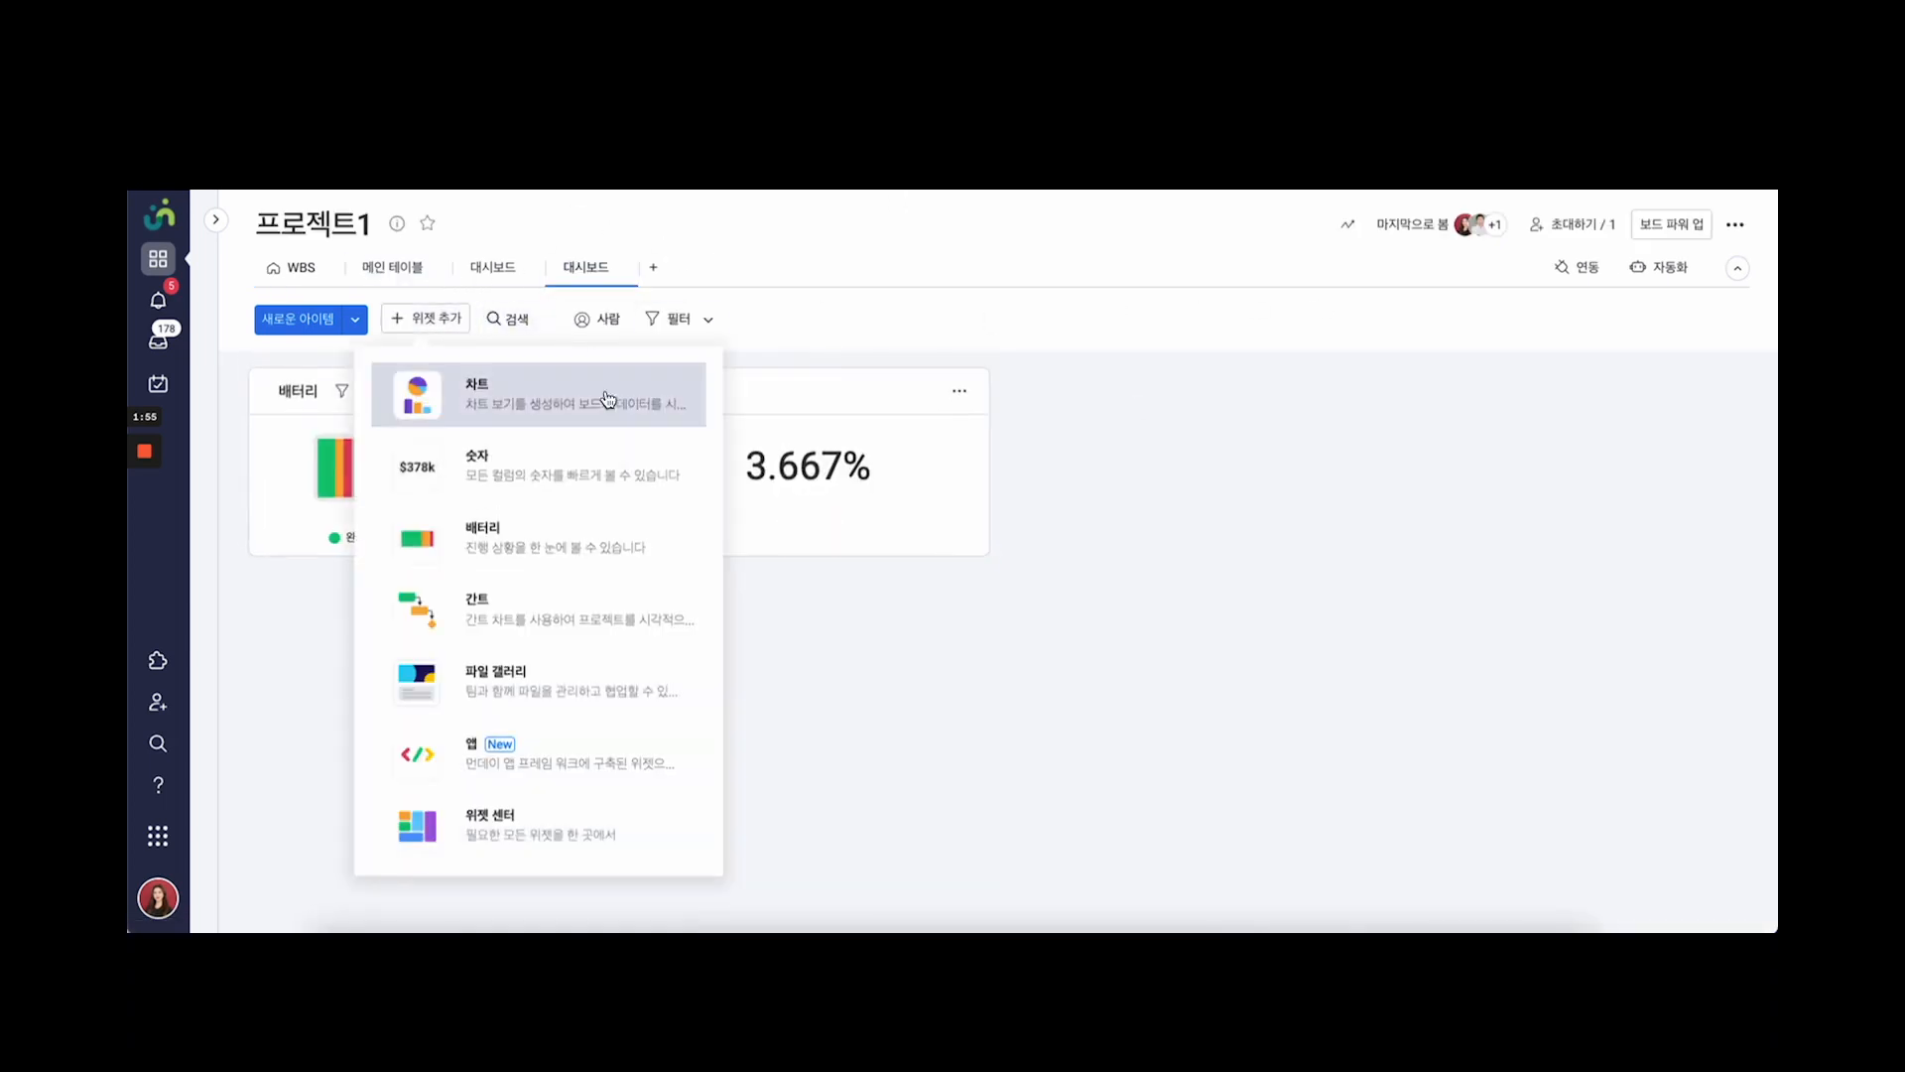
pyautogui.click(609, 497)
pyautogui.click(1338, 390)
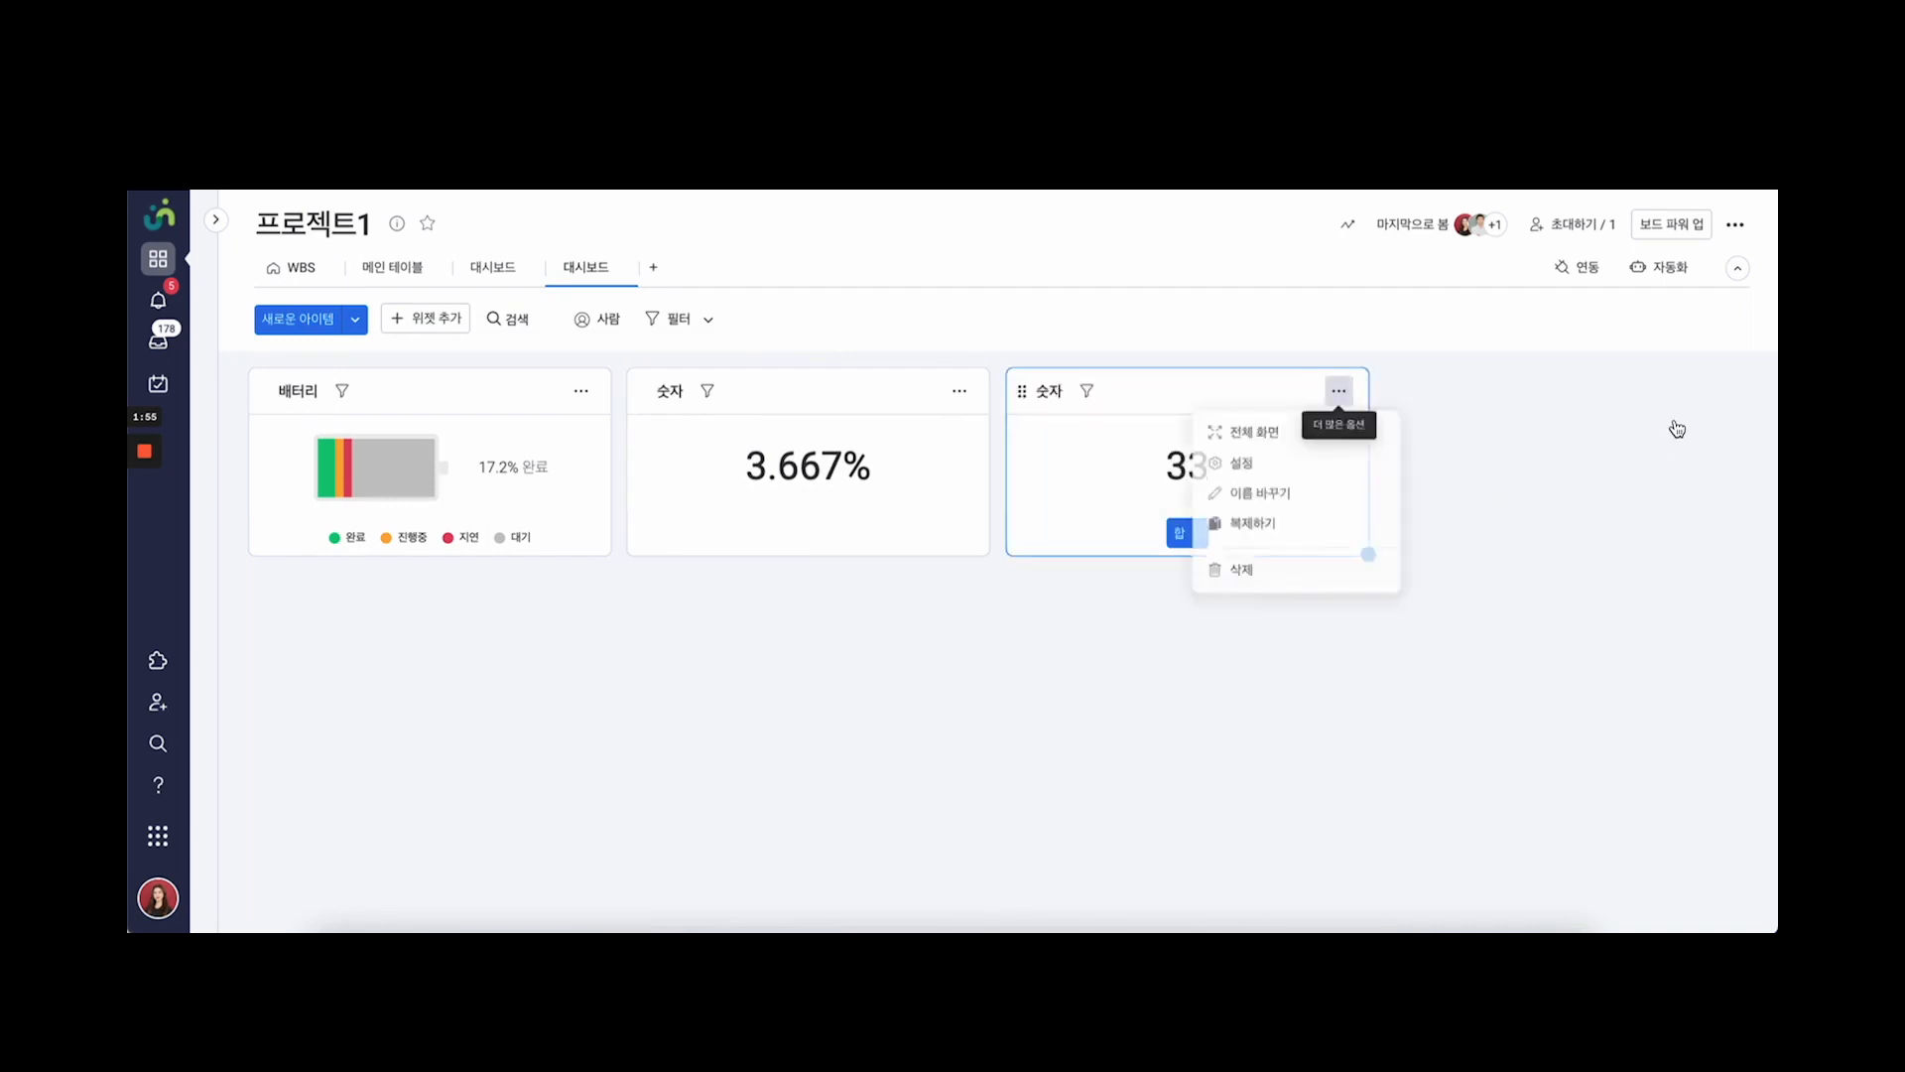
pyautogui.click(1290, 463)
pyautogui.click(1695, 564)
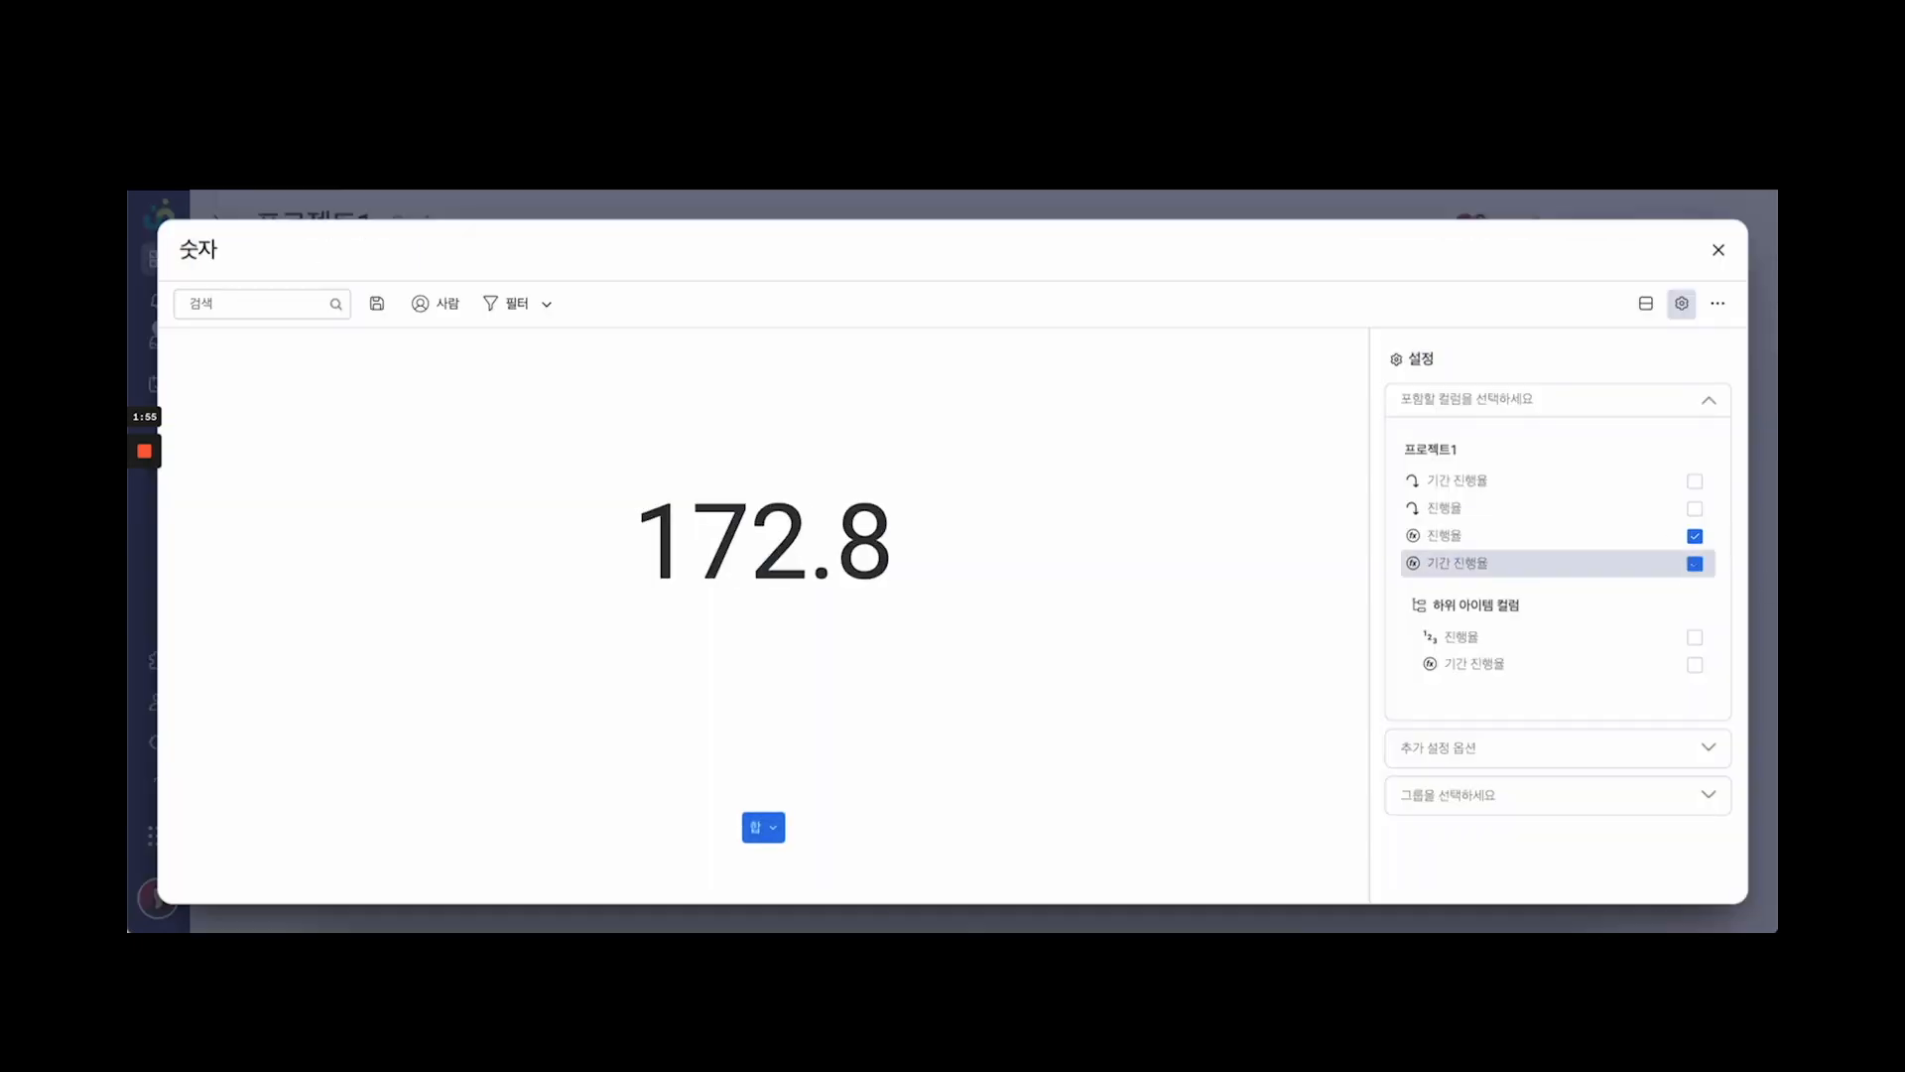
pyautogui.click(1695, 536)
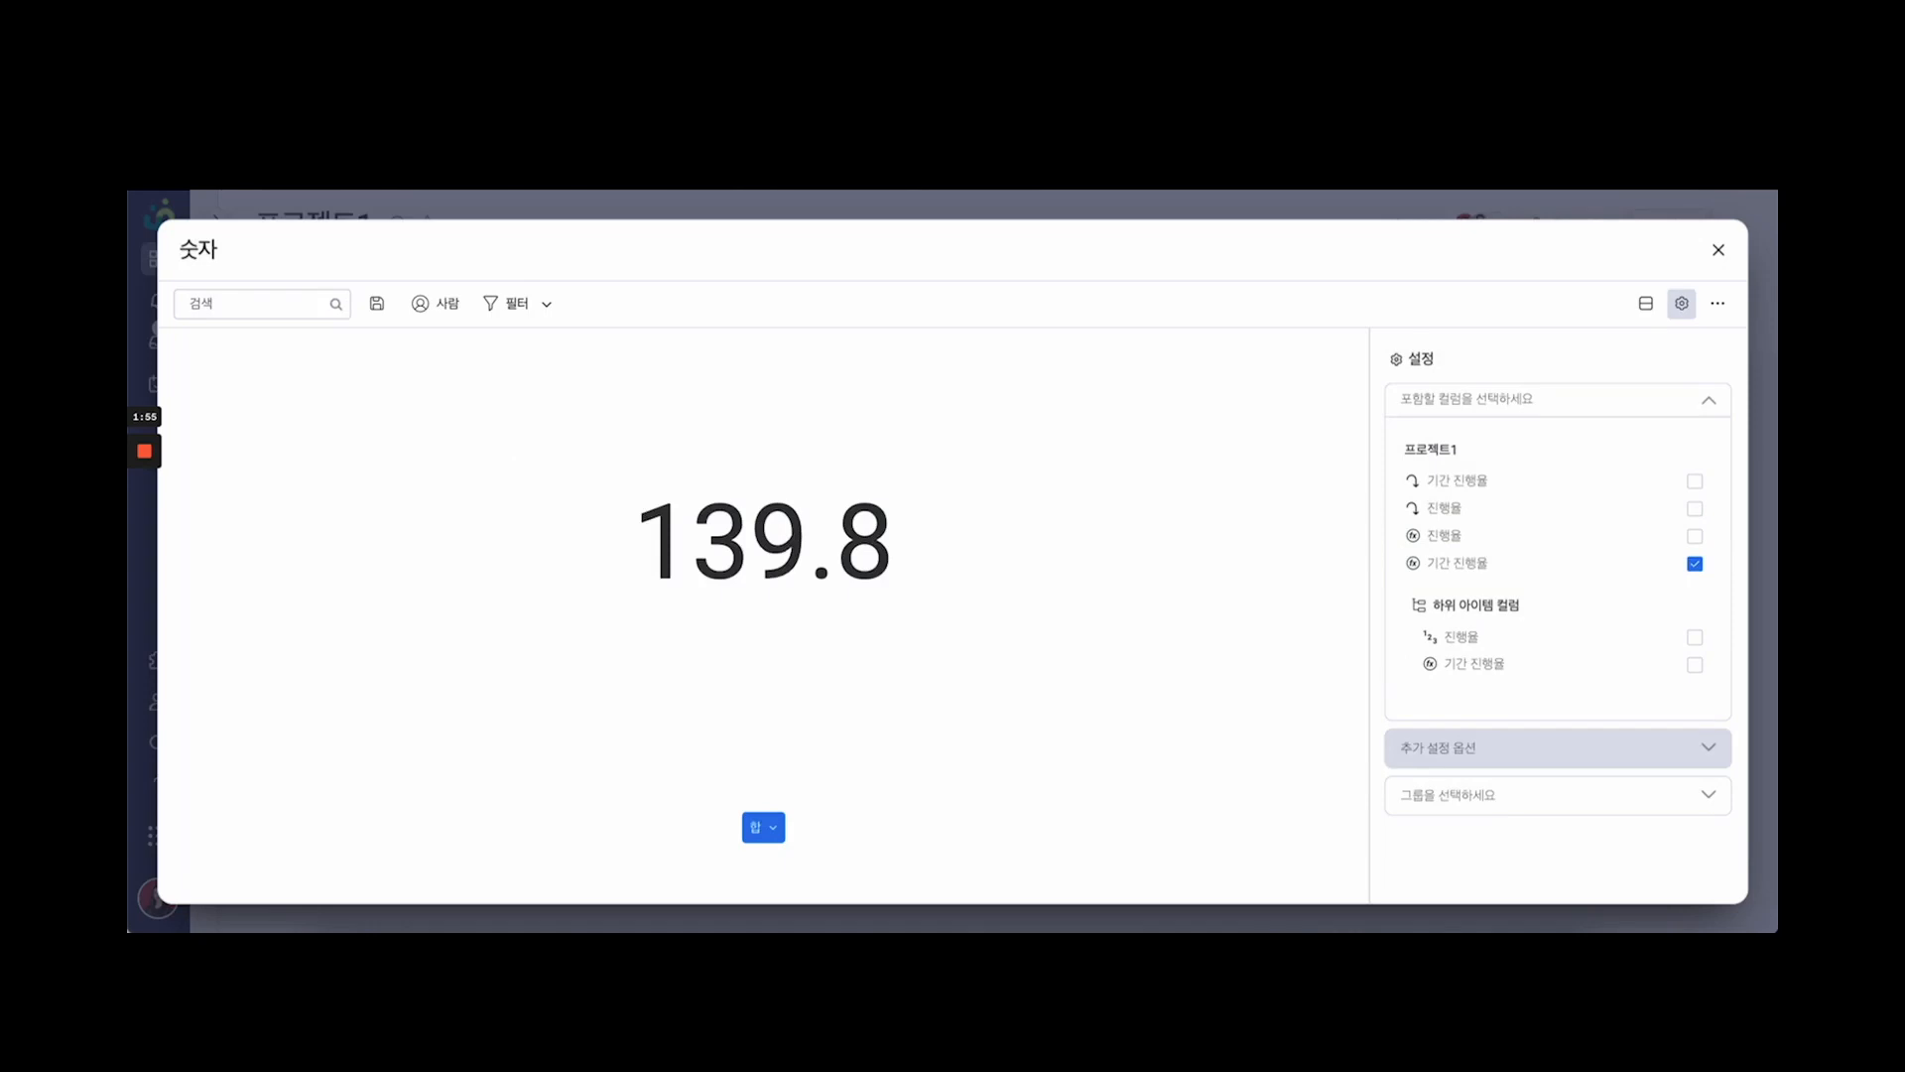
# Set the second 숫자 widget to the 평균 function with a % unit placed after the number
pyautogui.click(1538, 748)
pyautogui.click(1468, 608)
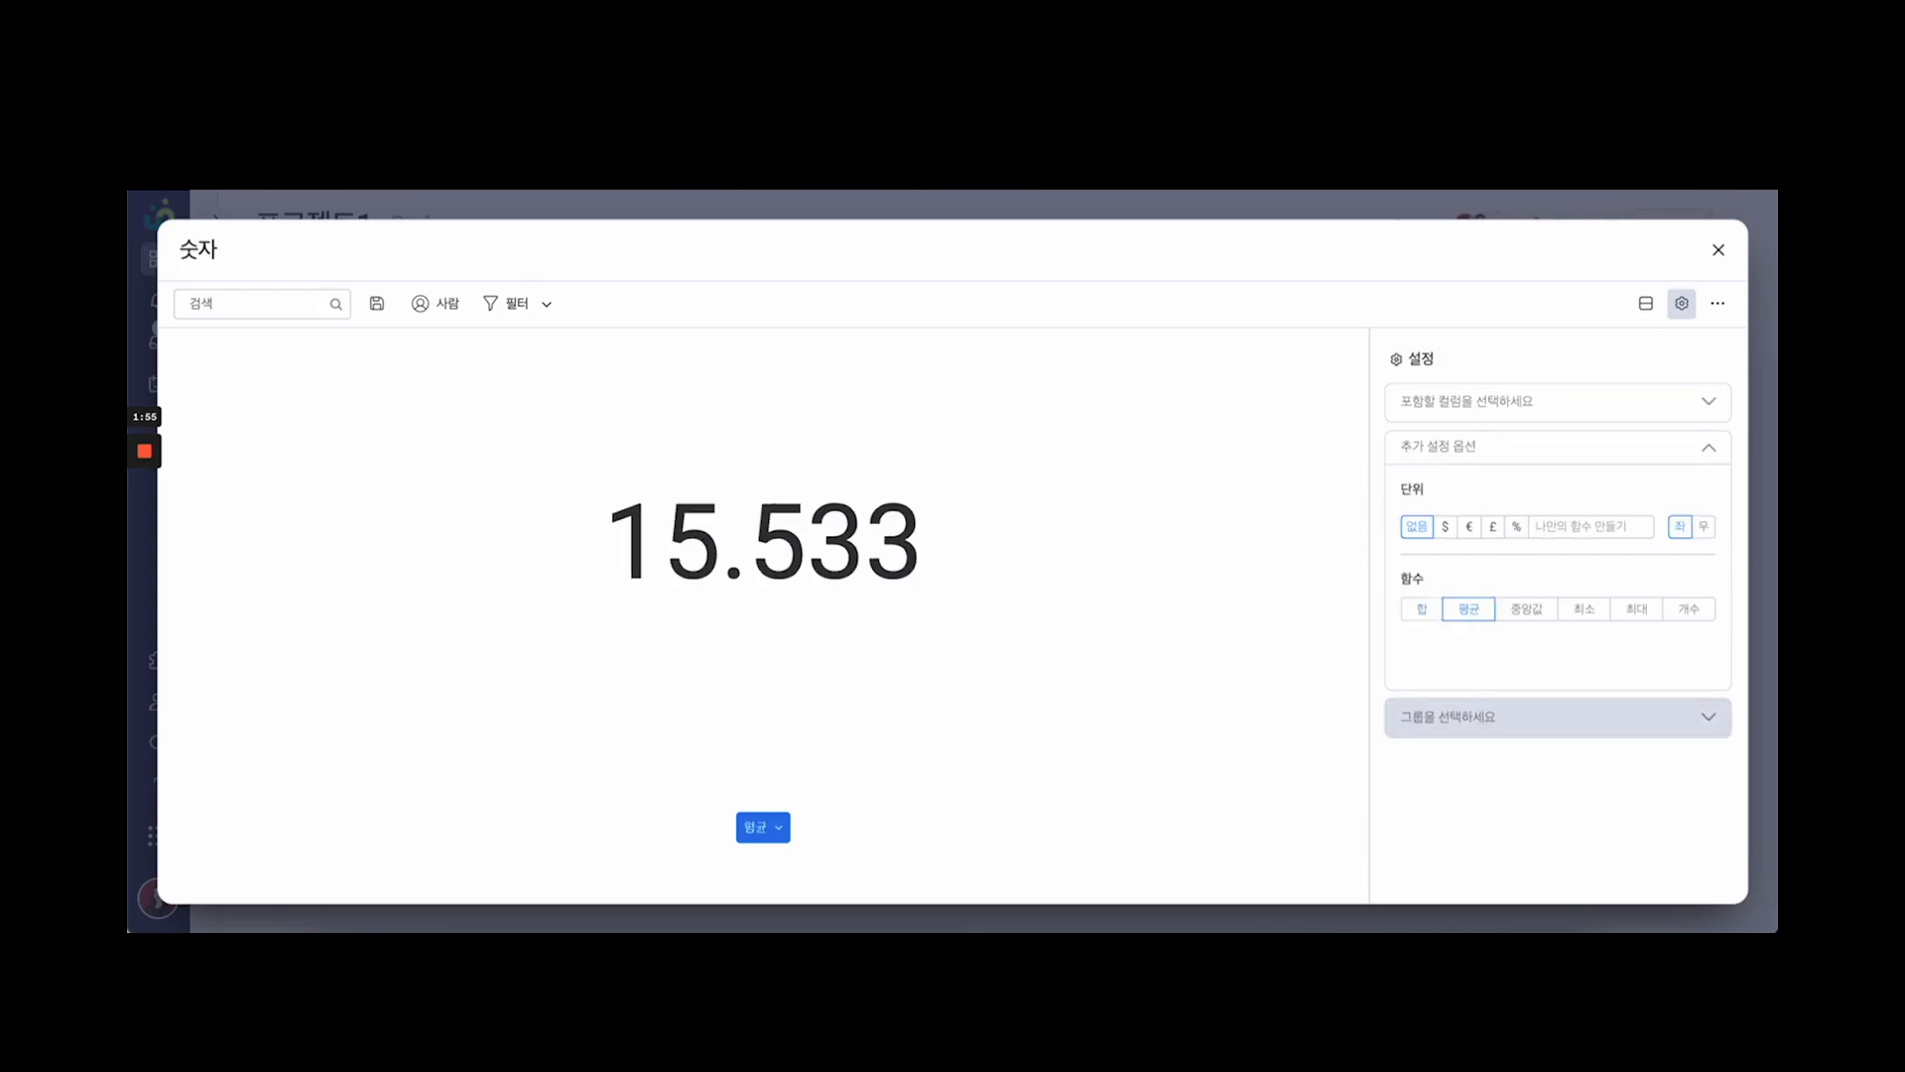
pyautogui.click(1548, 716)
pyautogui.click(1538, 449)
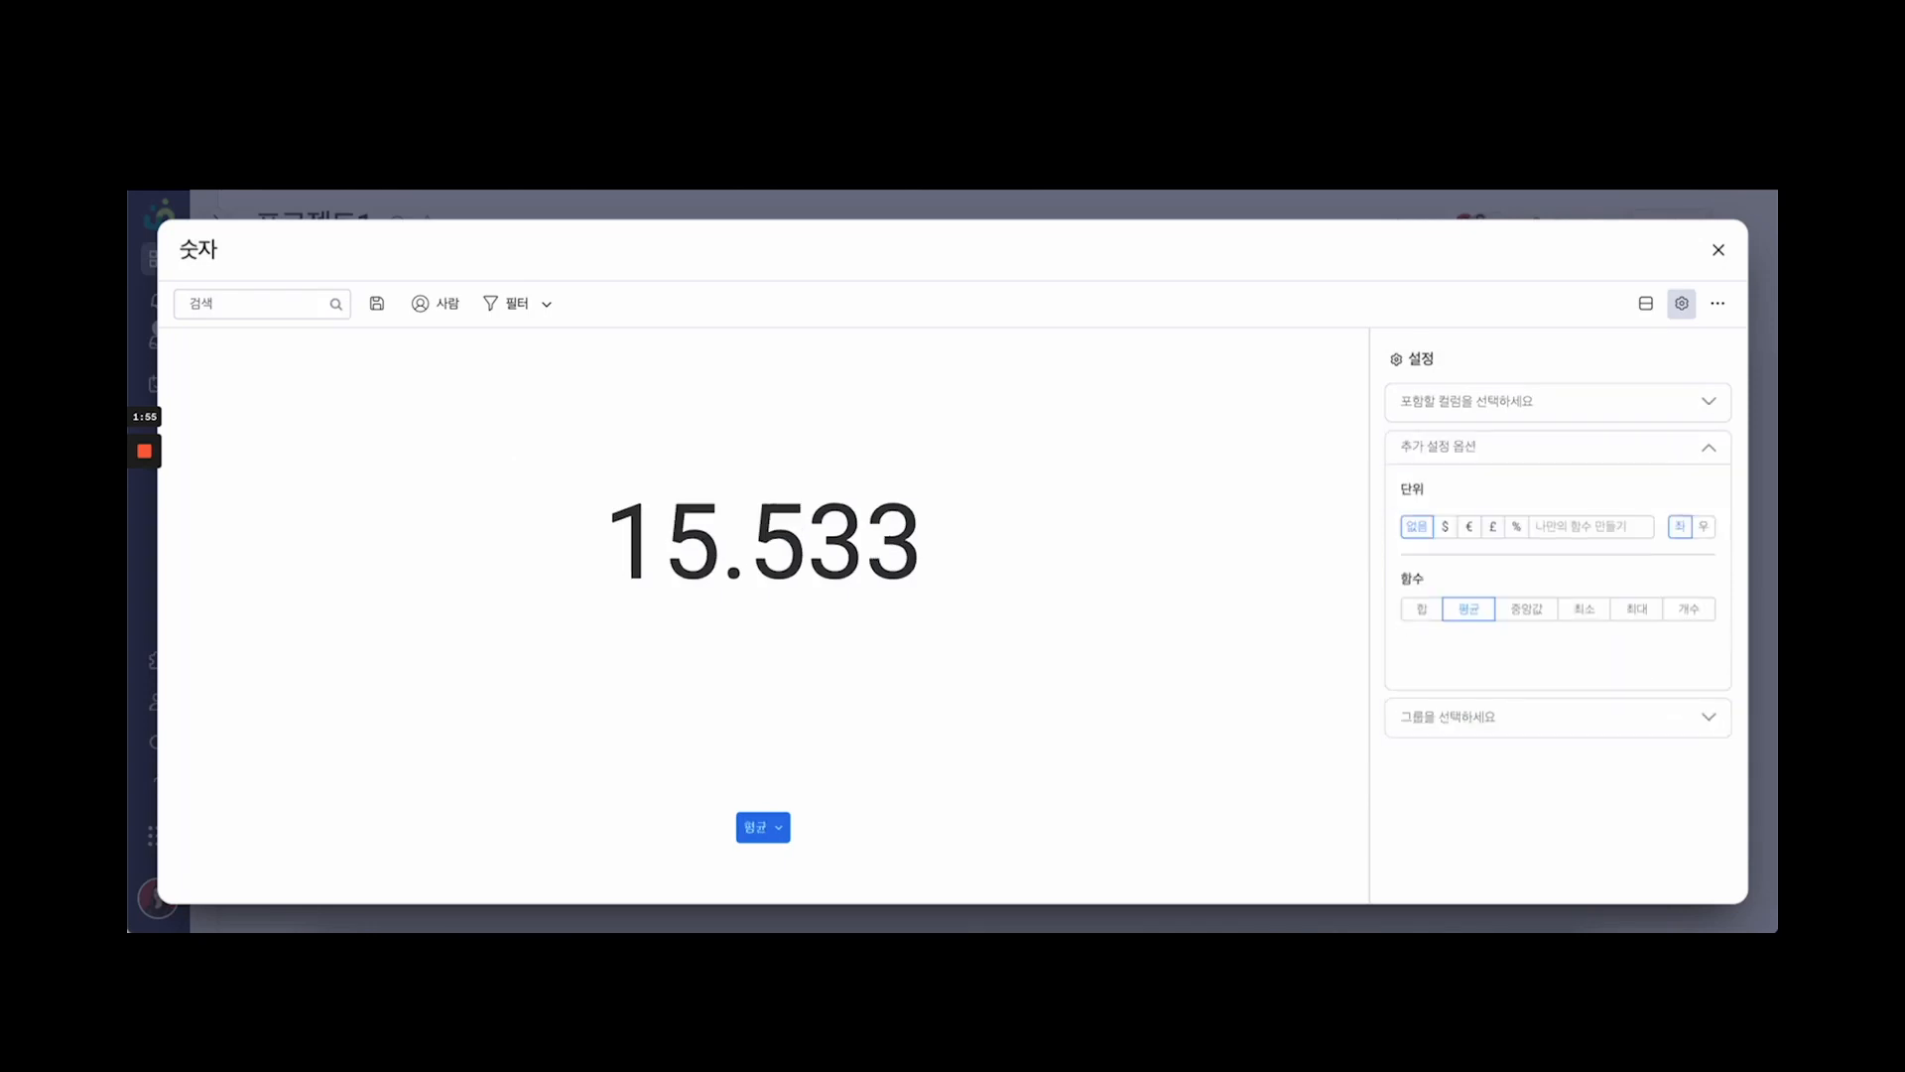
pyautogui.click(1516, 527)
pyautogui.click(1702, 525)
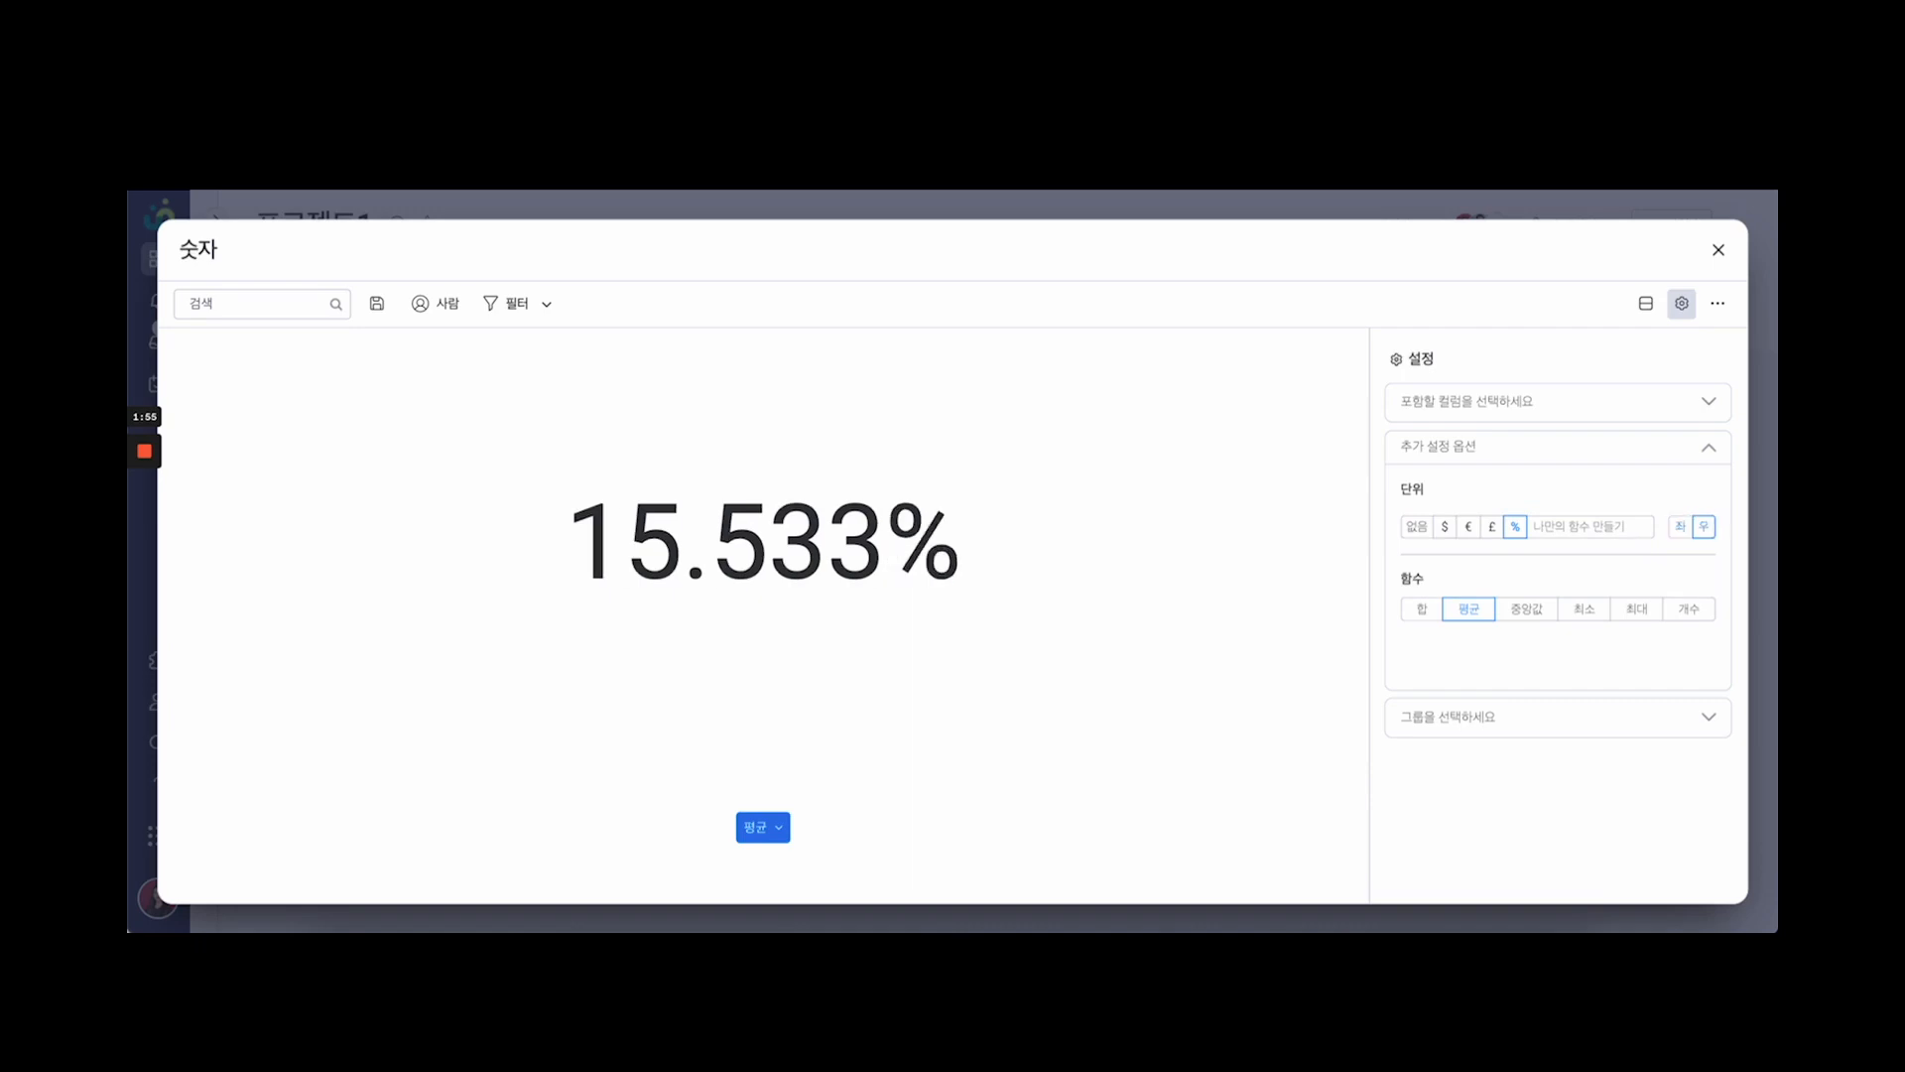
pyautogui.click(1718, 249)
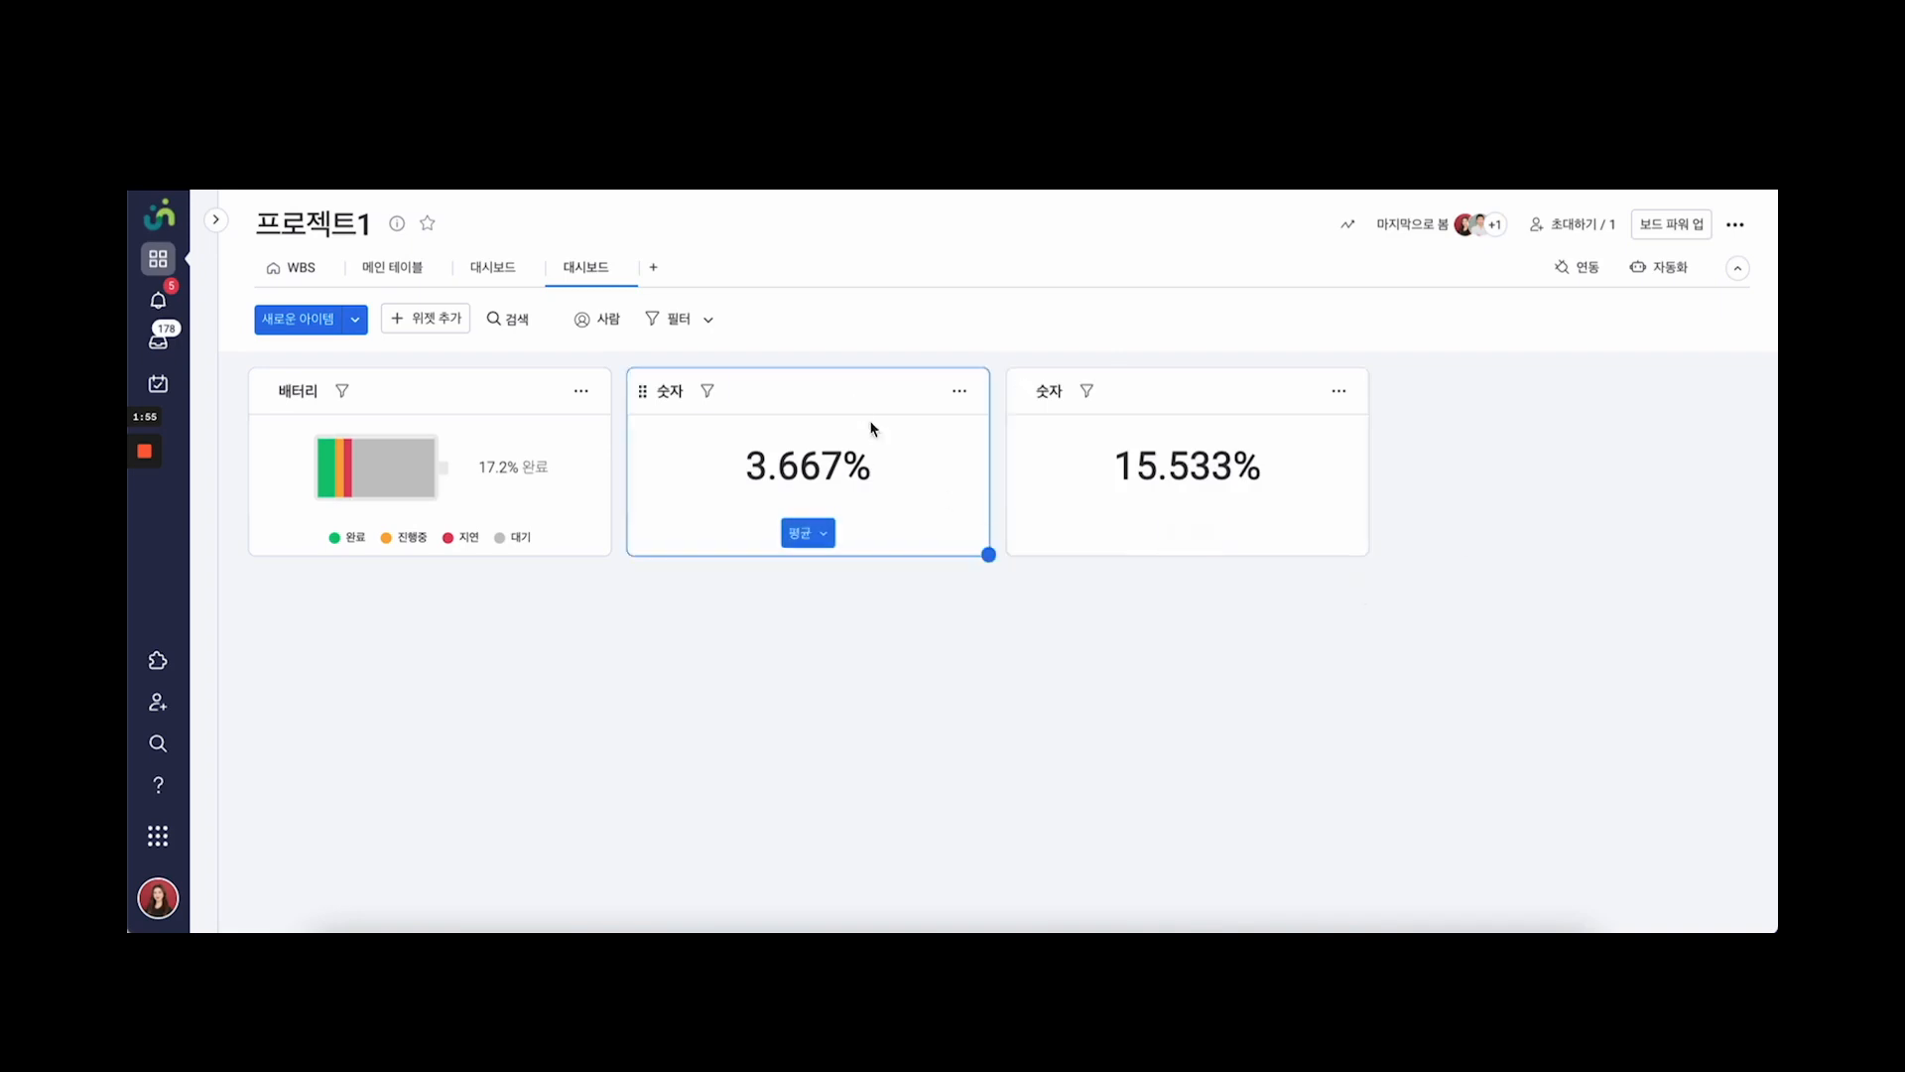
# Rename the first 숫자 widget, beside the battery, as 업무 진행율
pyautogui.click(807, 394)
pyautogui.press('BackSpace')
pyautogui.write('이')
pyautogui.write('어')
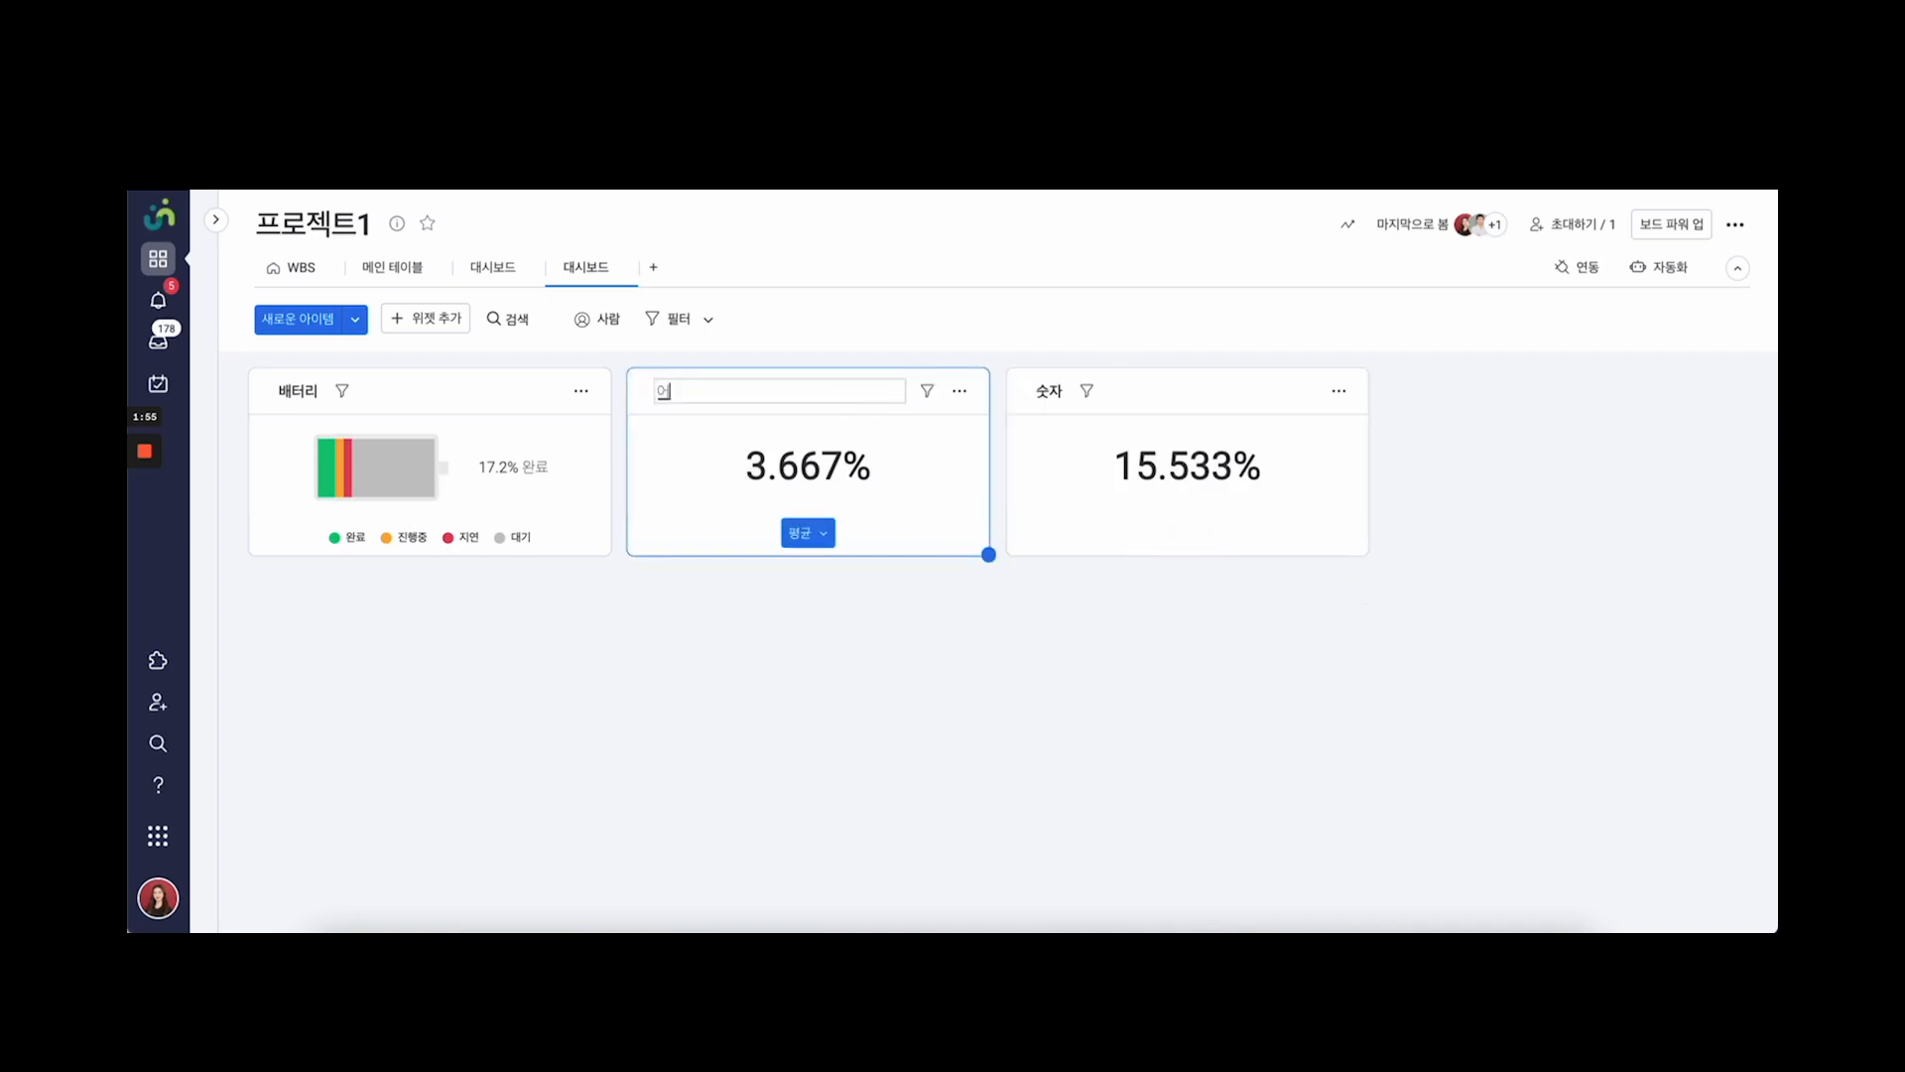
pyautogui.write('무 지')
pyautogui.write('행')
pyautogui.write('율')
pyautogui.press('Return')
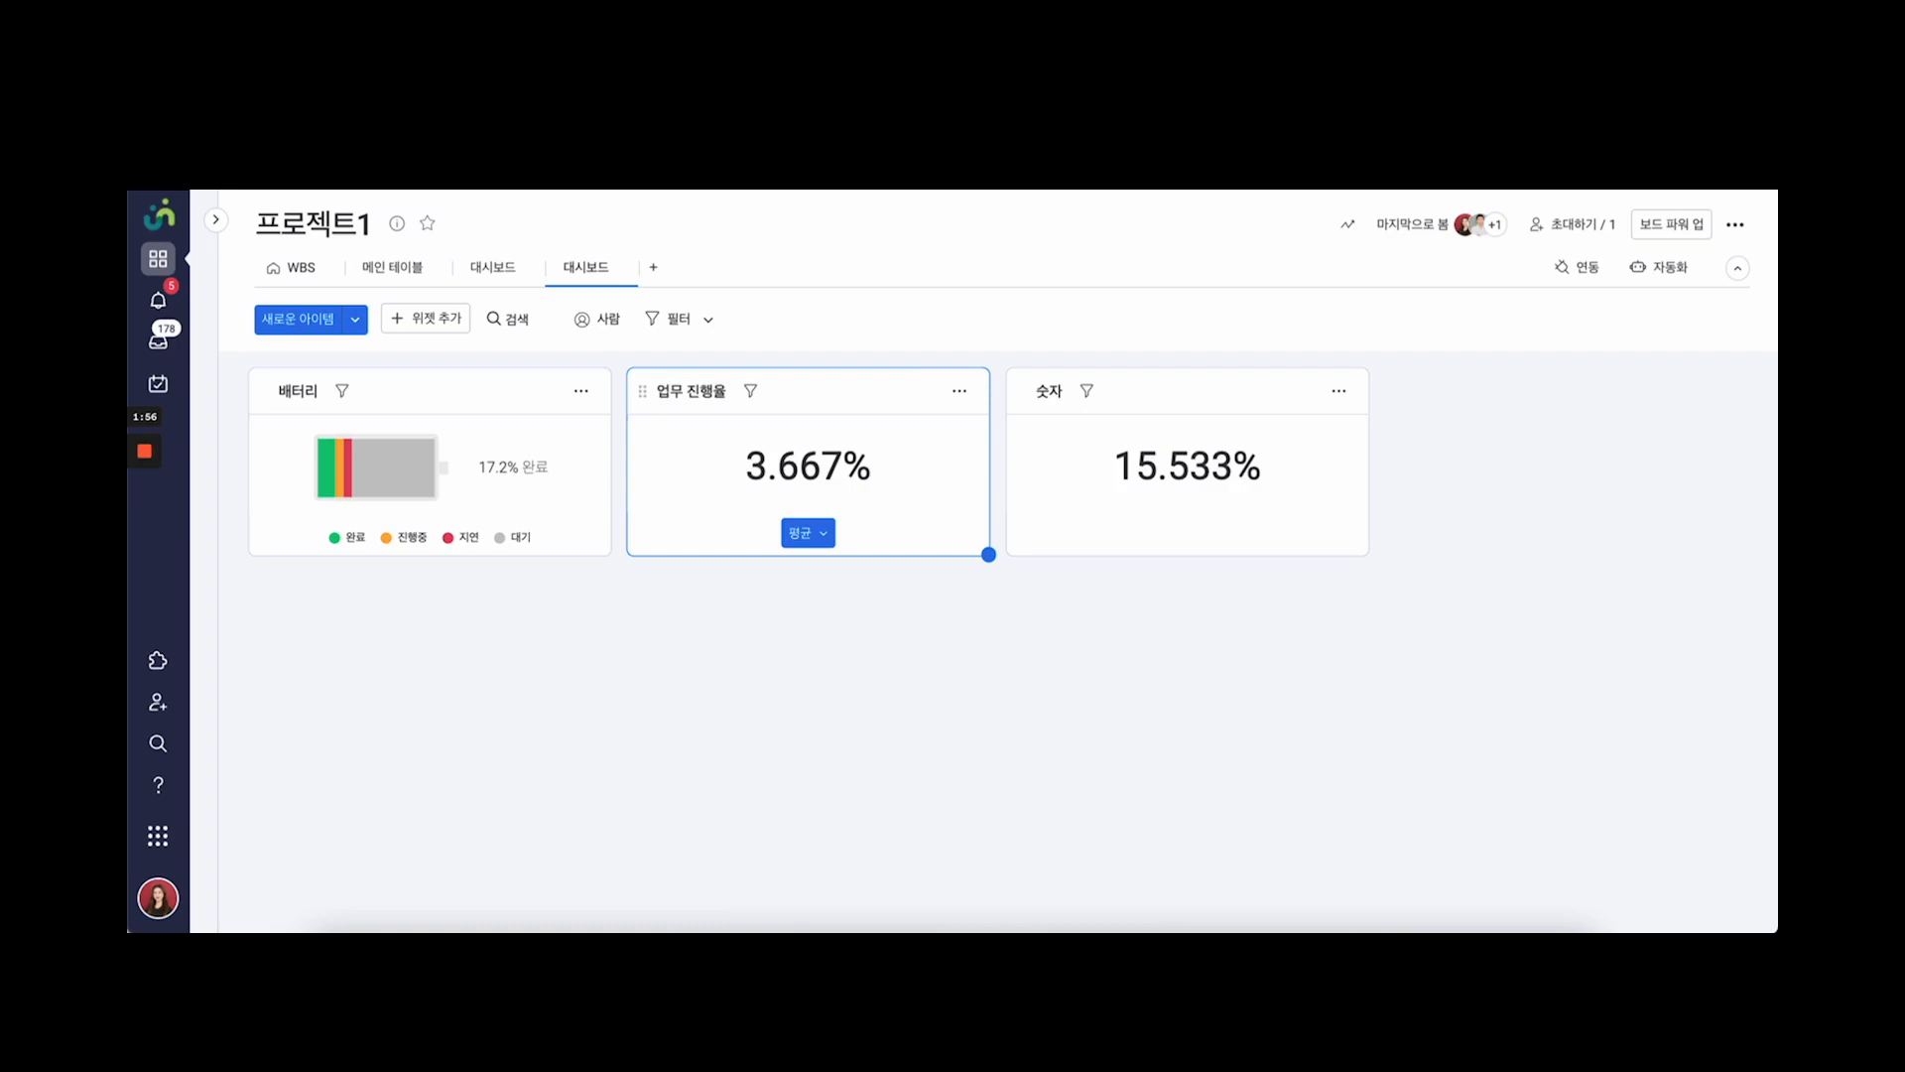
pyautogui.click(1034, 439)
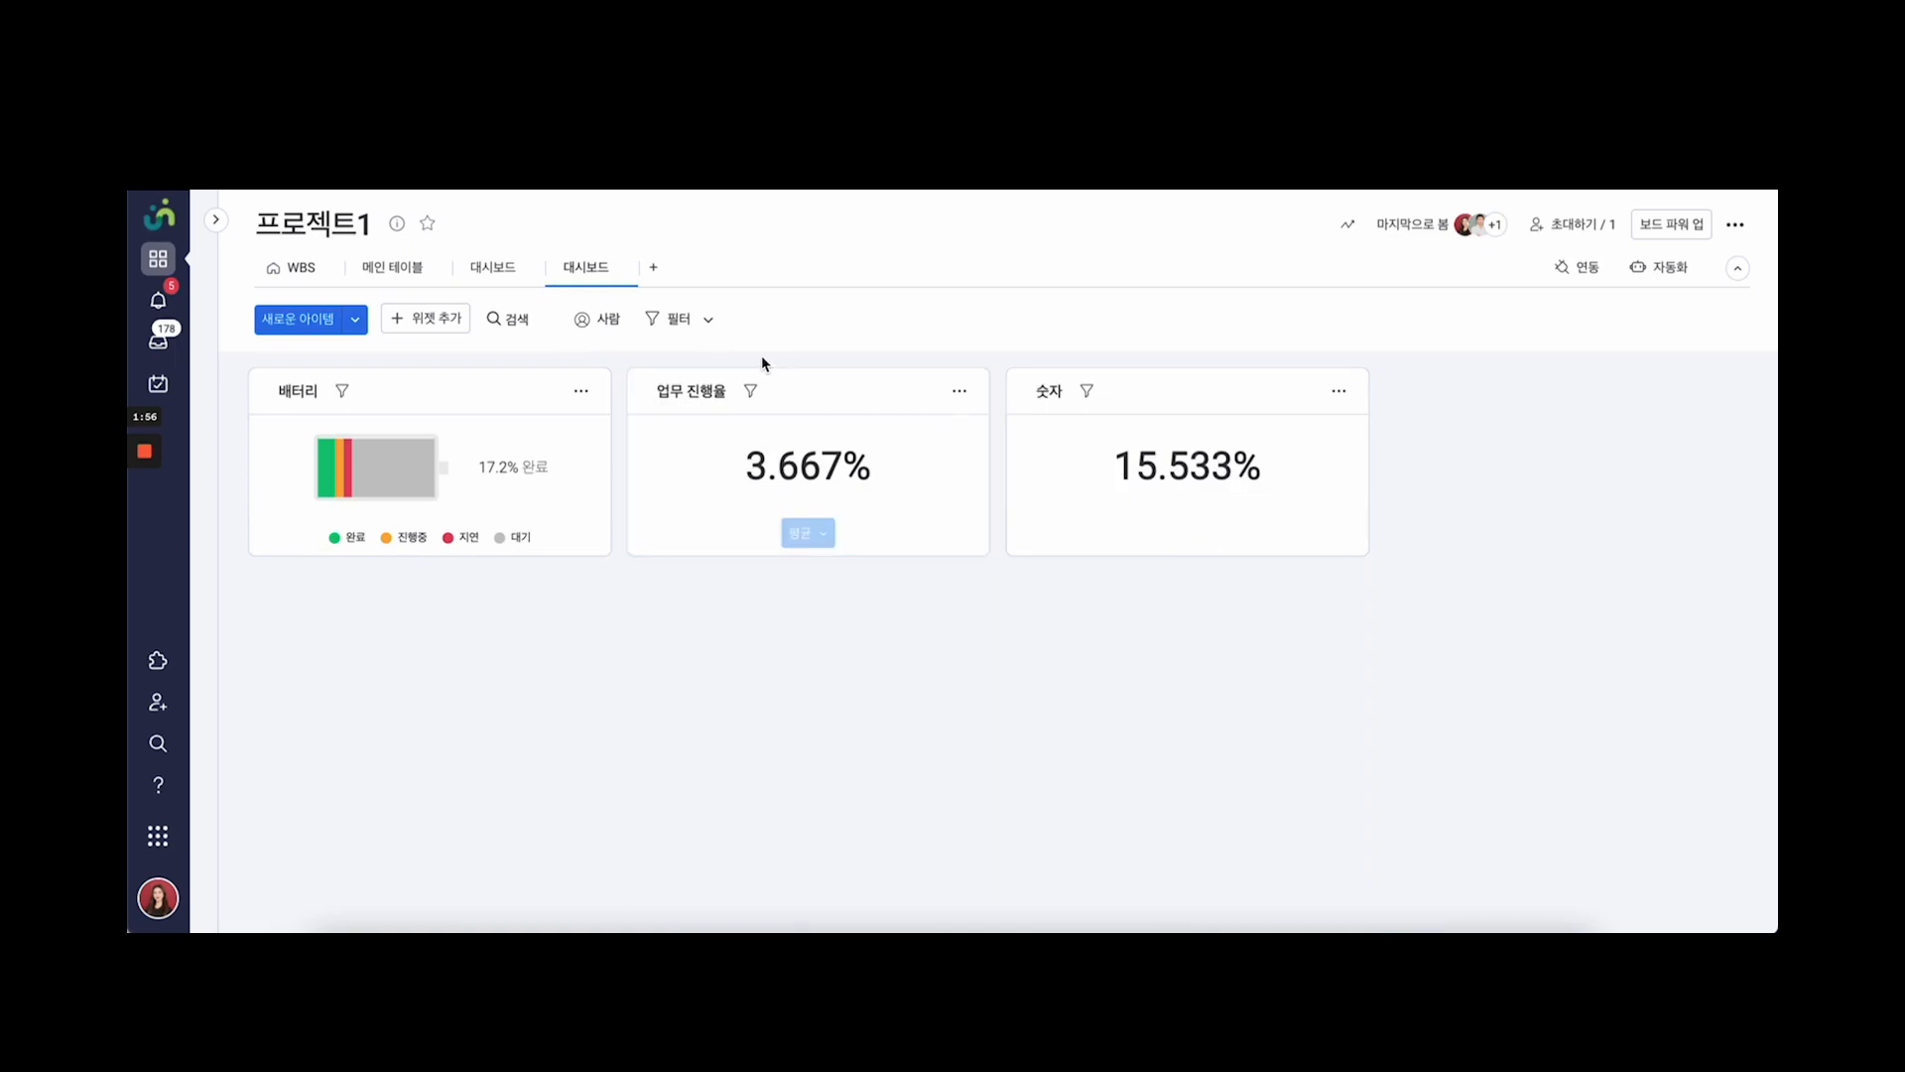
# Add a 차트 widget to the dashboard and check the items in the WBS view against it
pyautogui.click(428, 317)
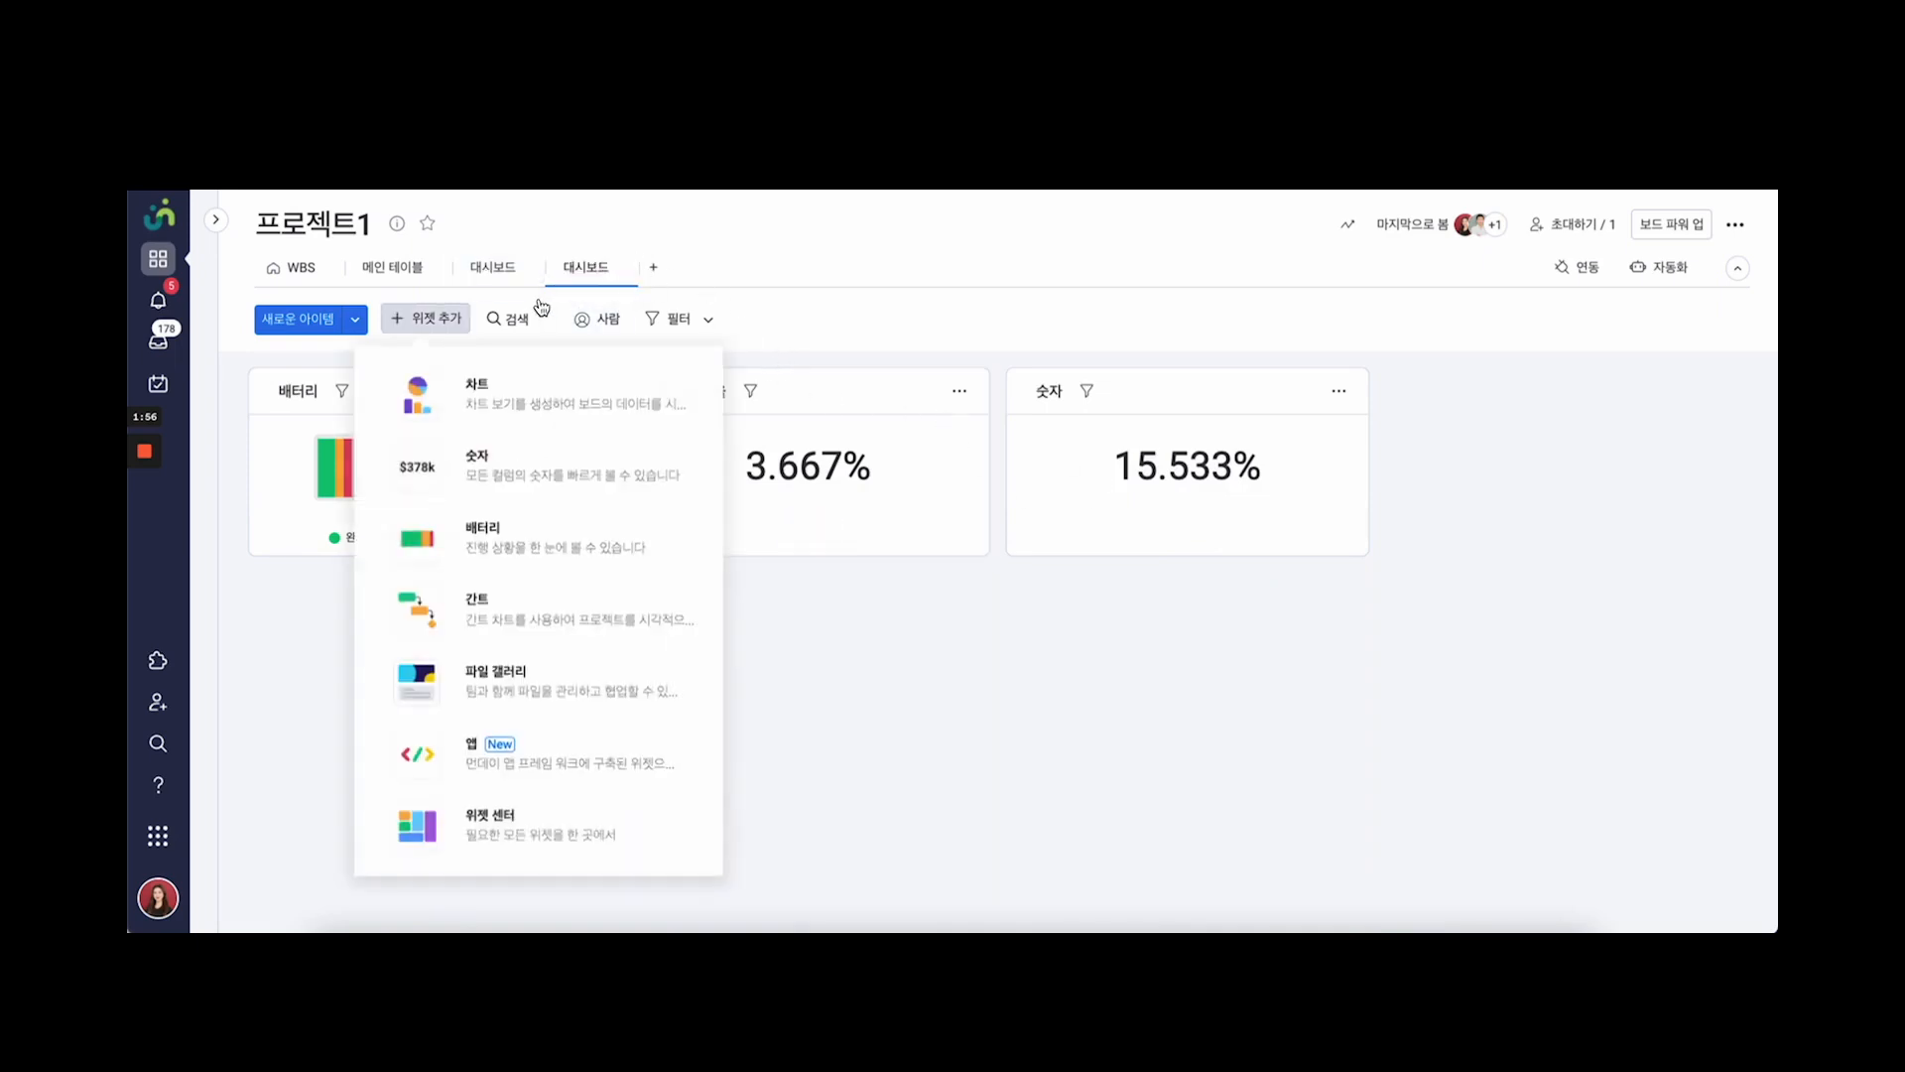
pyautogui.click(661, 431)
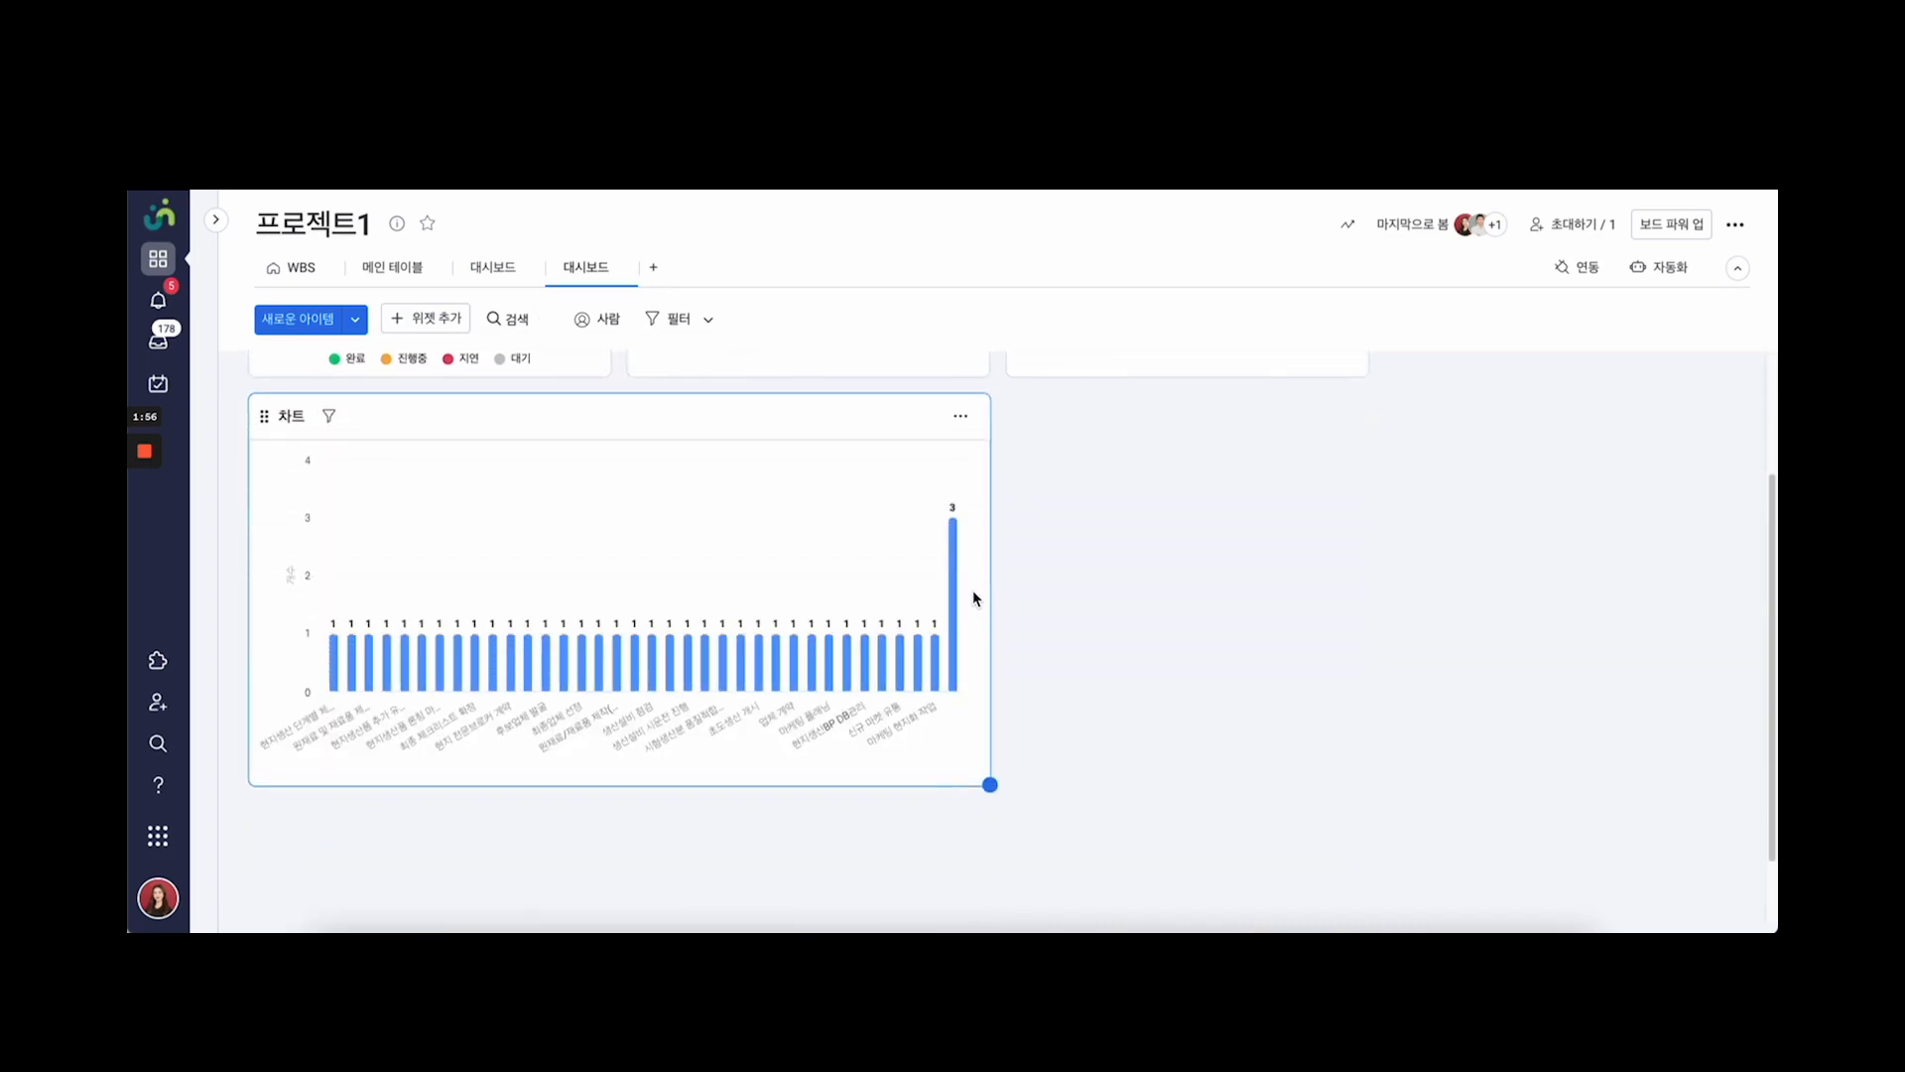
pyautogui.click(319, 260)
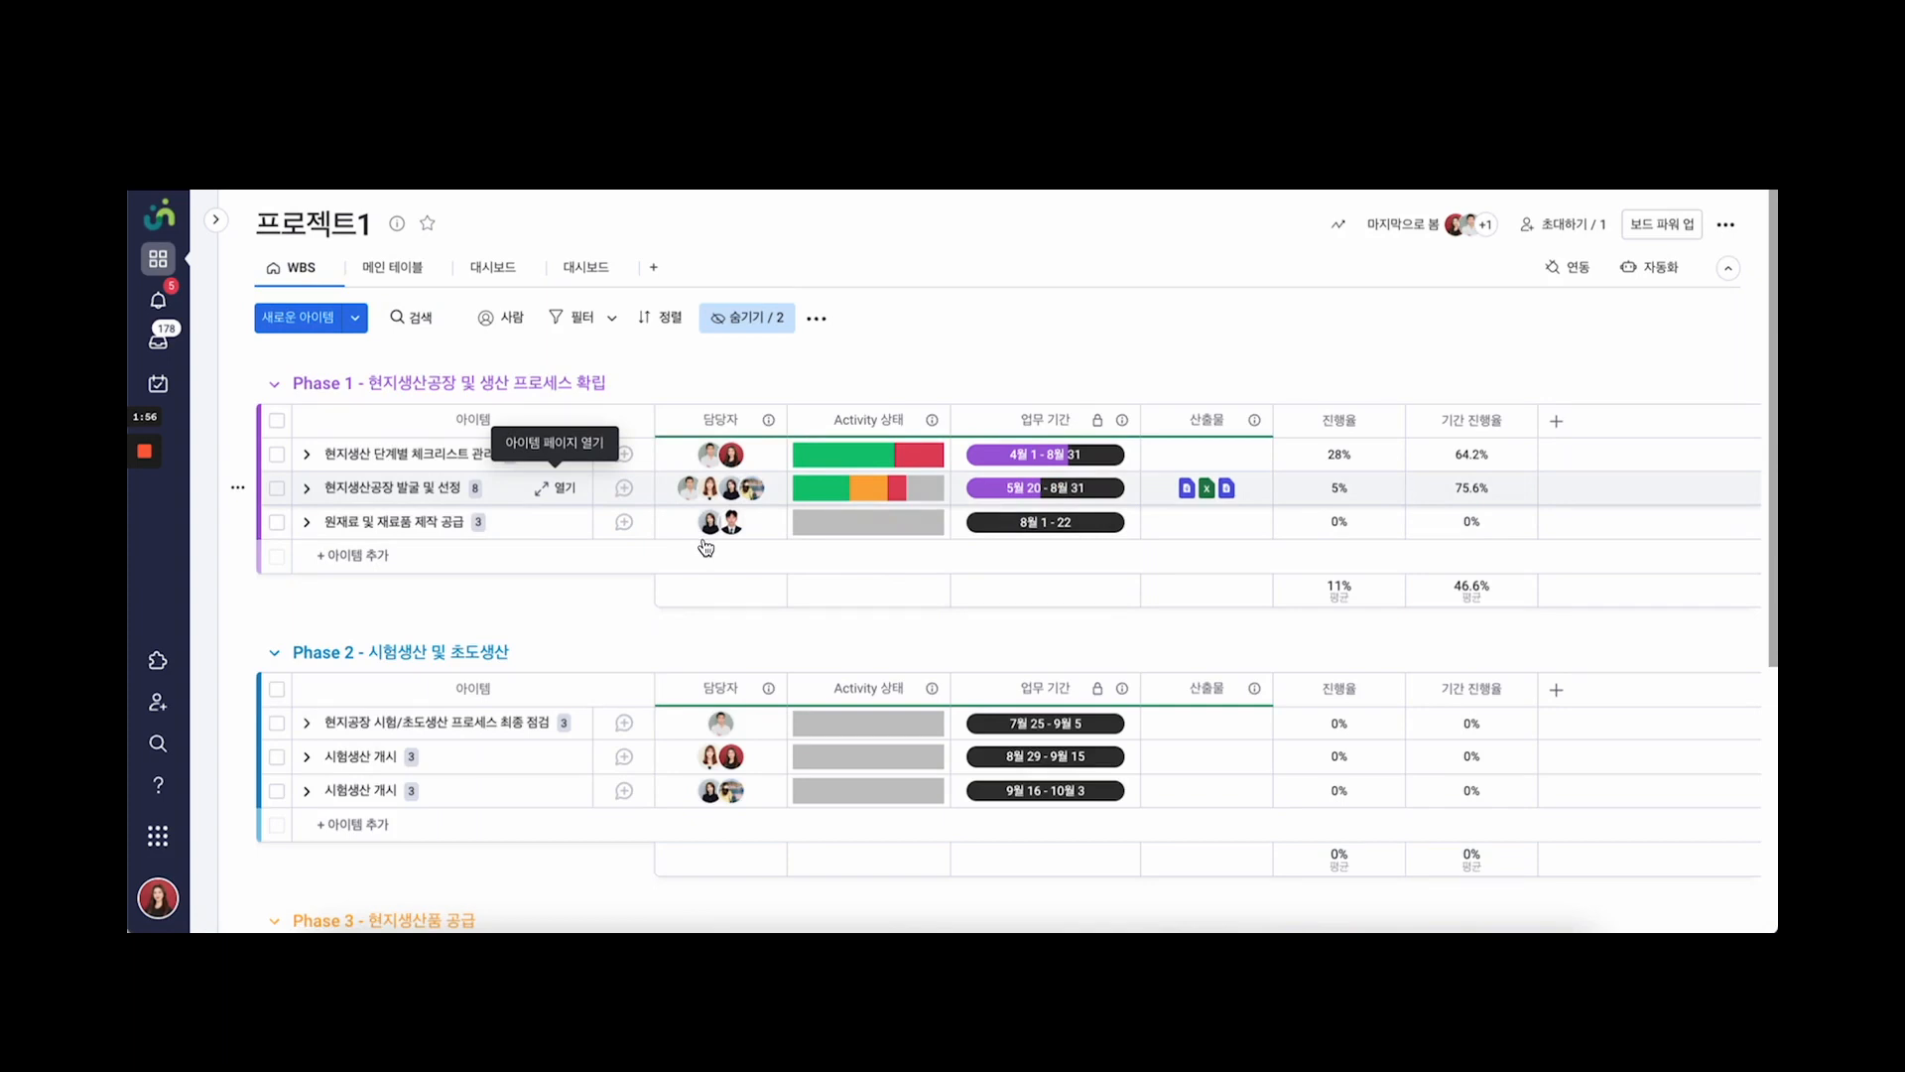
pyautogui.click(586, 267)
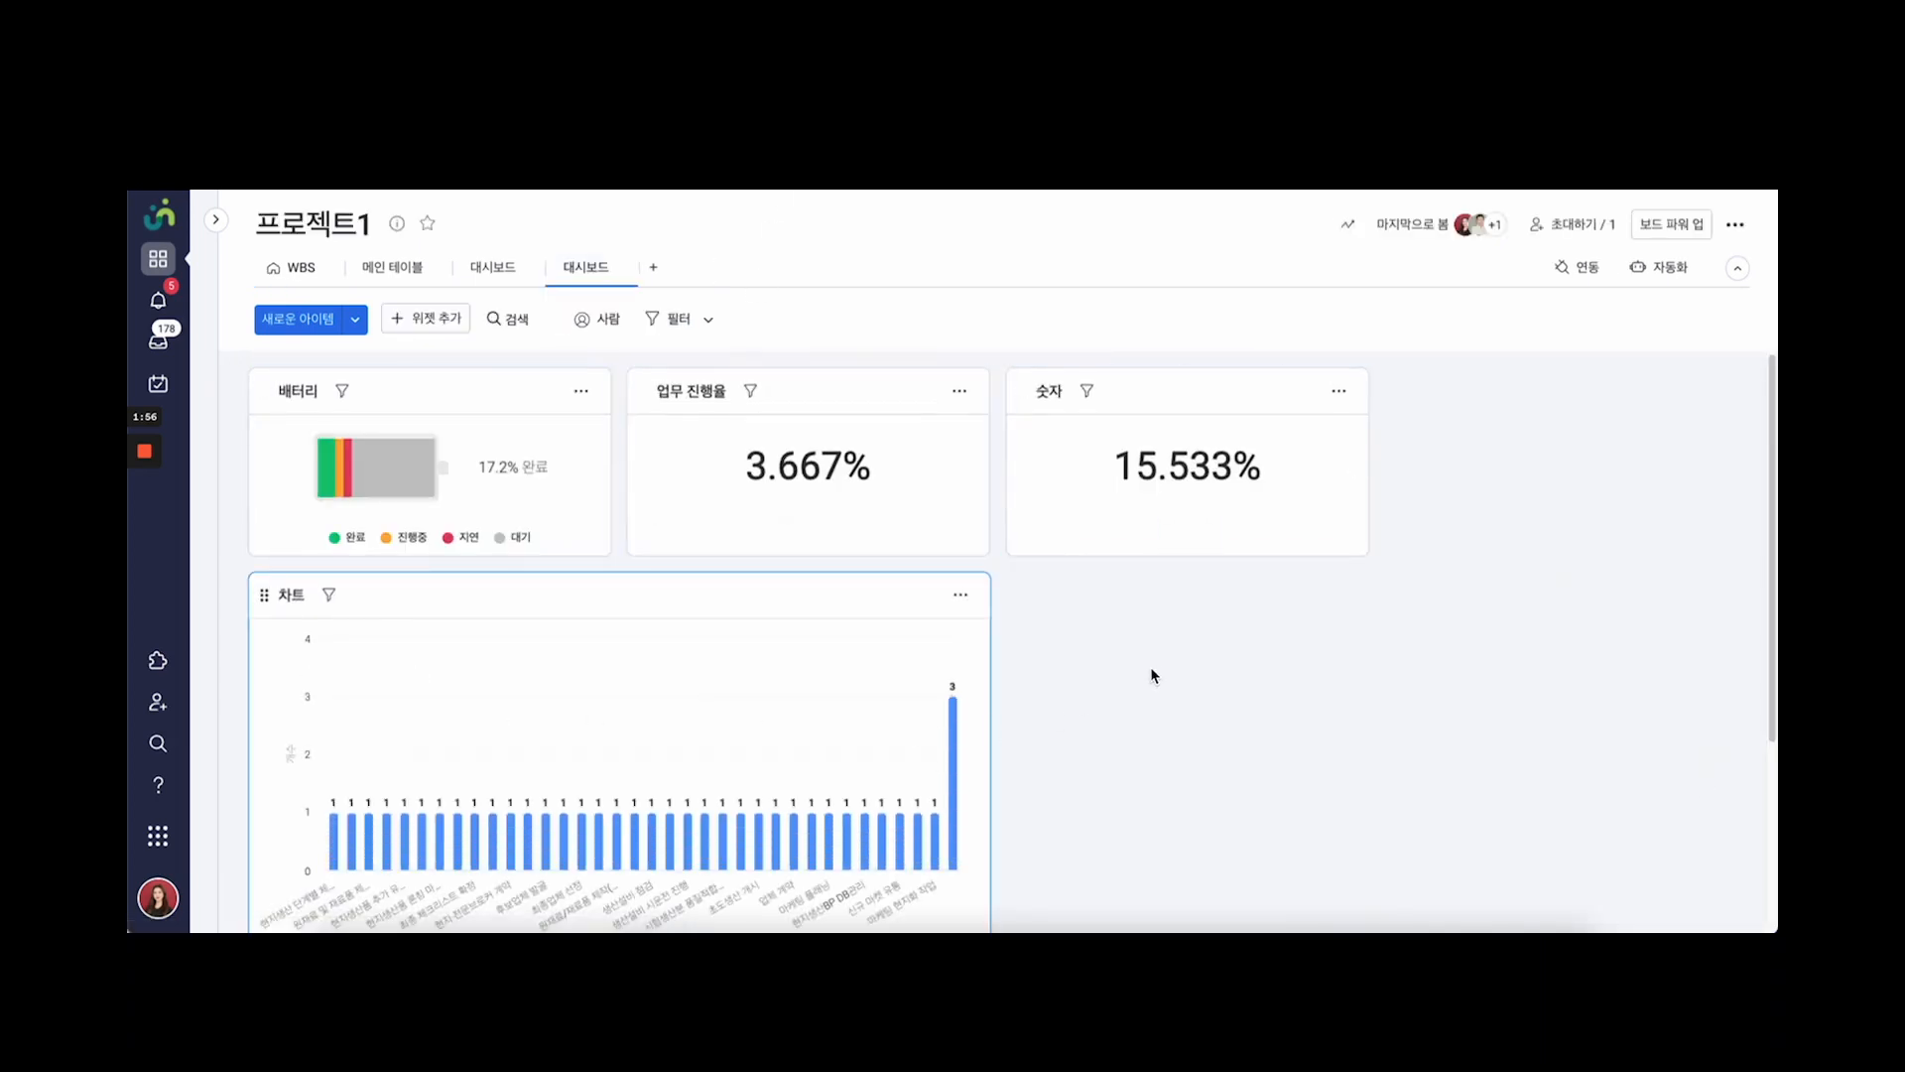
# Change the 차트 widget's chart type to a stacked bar chart
pyautogui.click(959, 594)
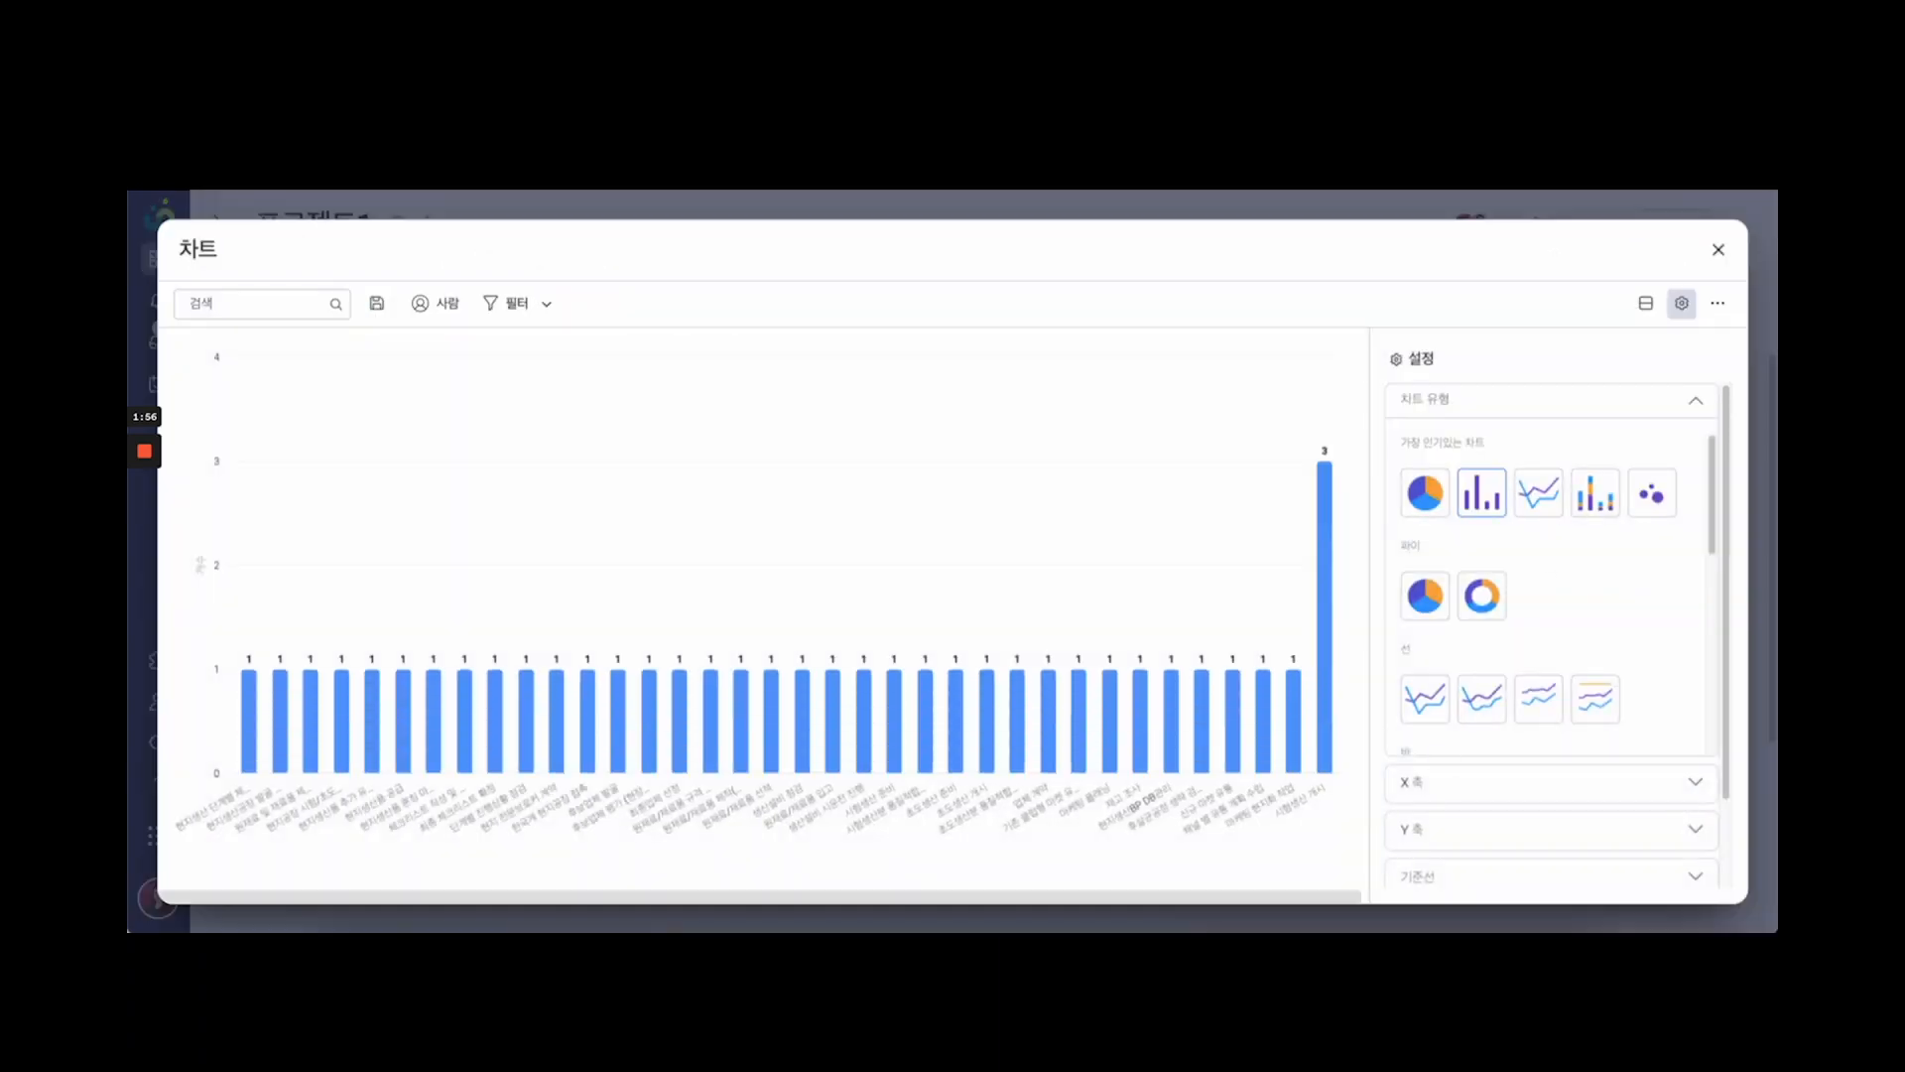
pyautogui.click(1594, 492)
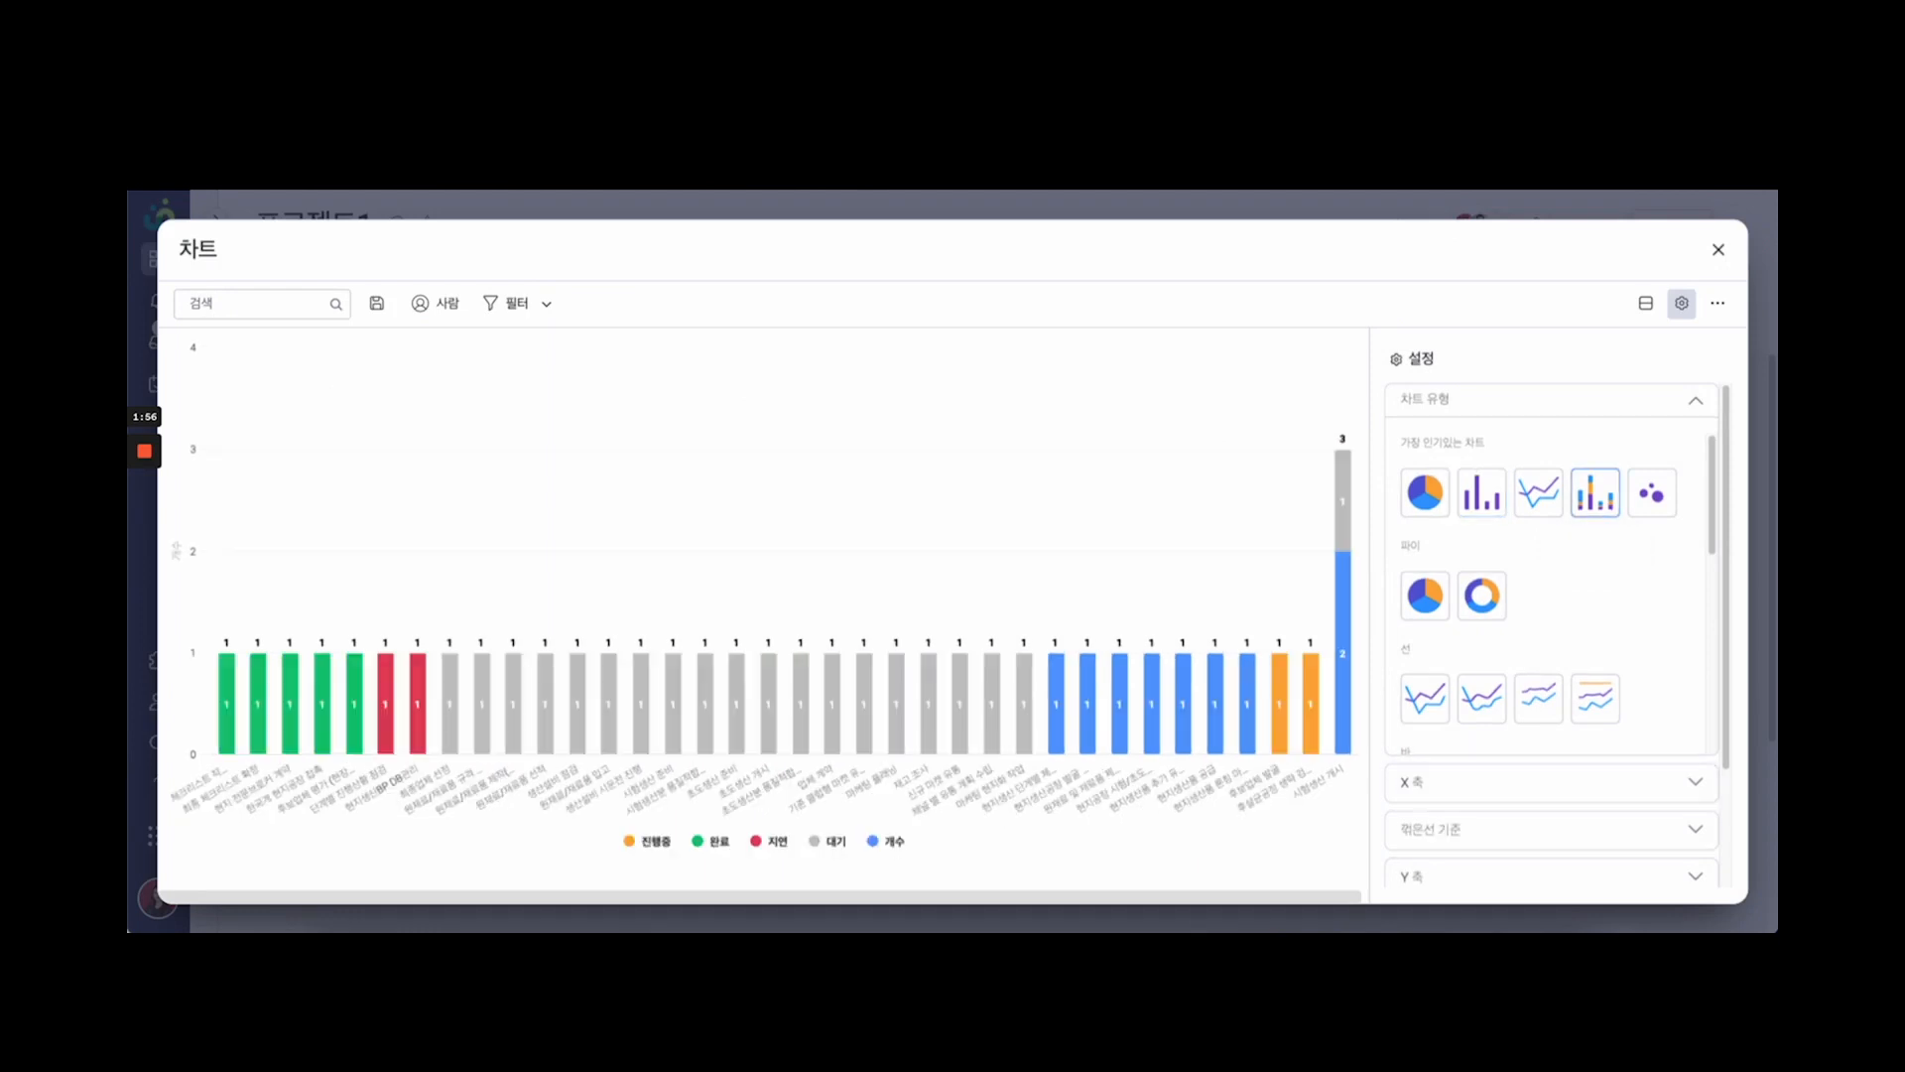
pyautogui.click(1551, 400)
# Set the chart's X축 to the 담당자 column of the 프로젝트1 subitems, with no column selected for 프로젝트1 itself
pyautogui.click(1551, 446)
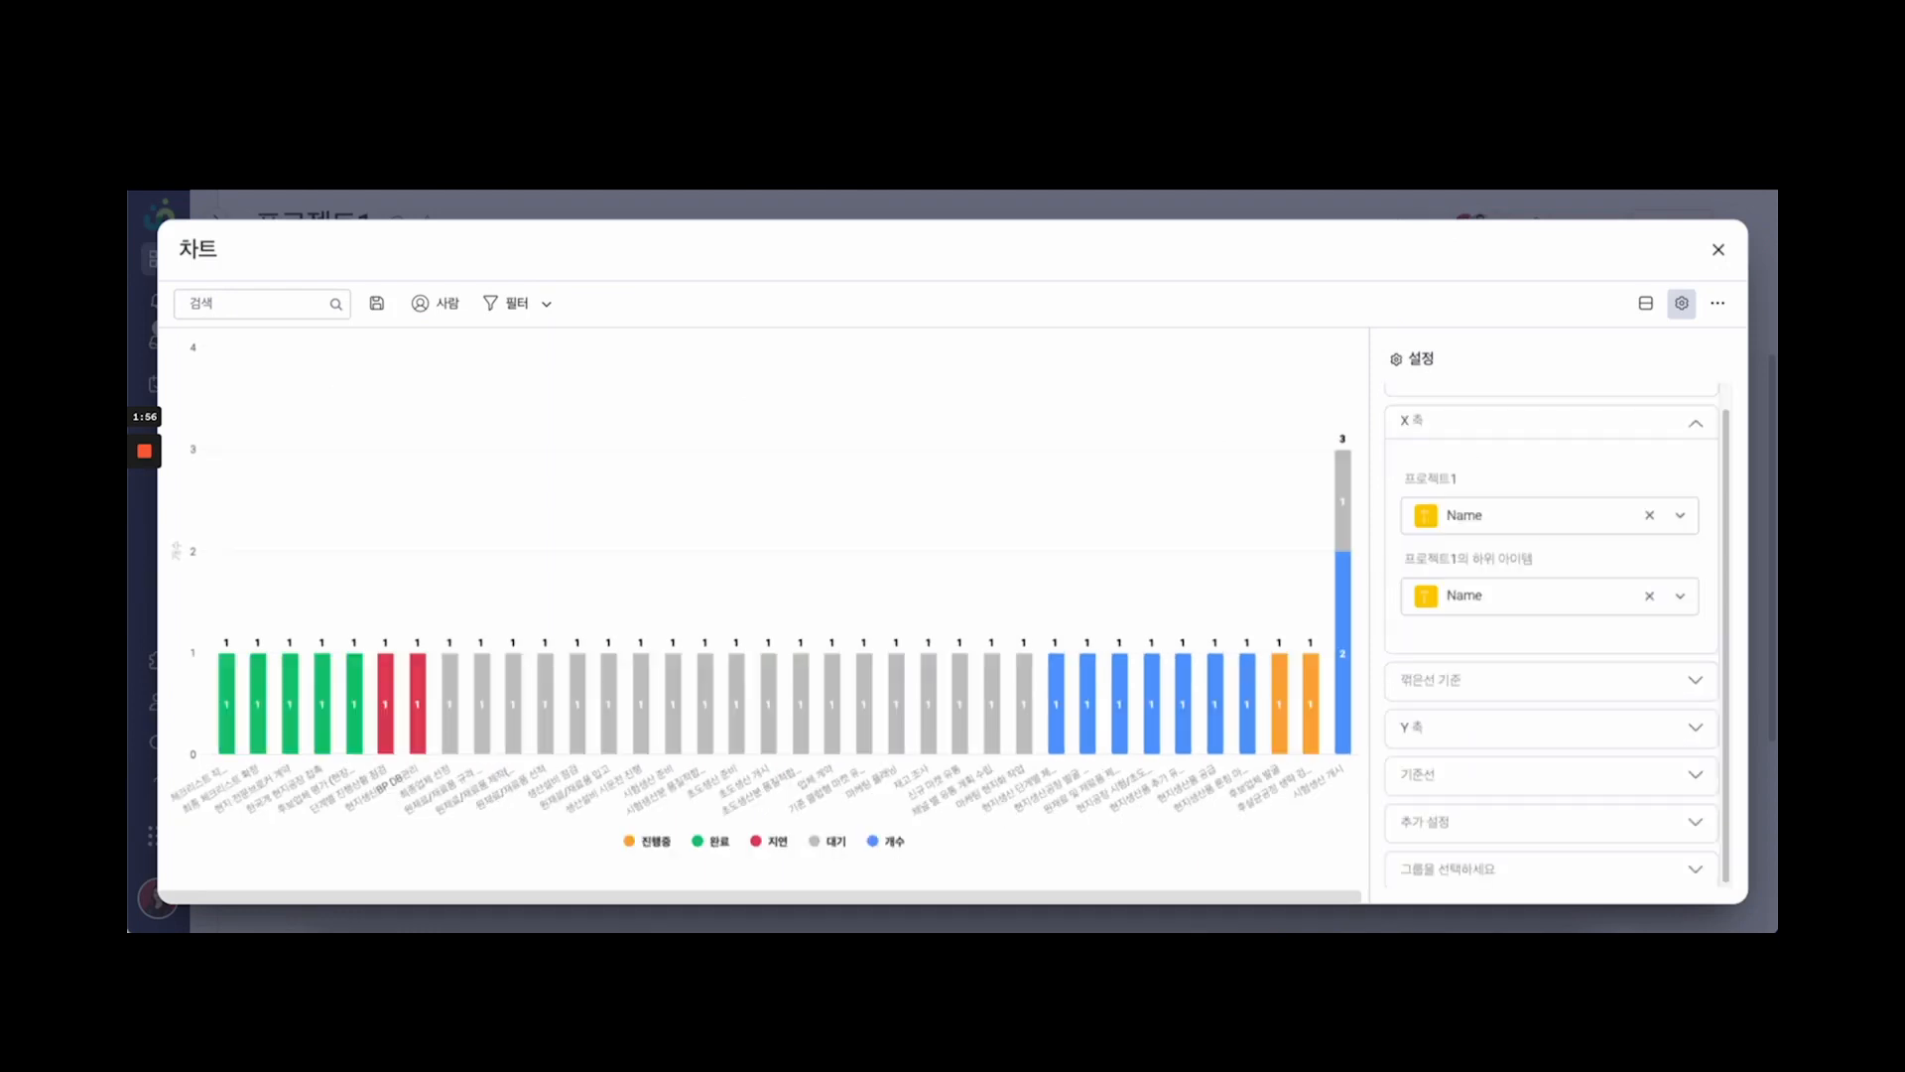
pyautogui.click(1547, 515)
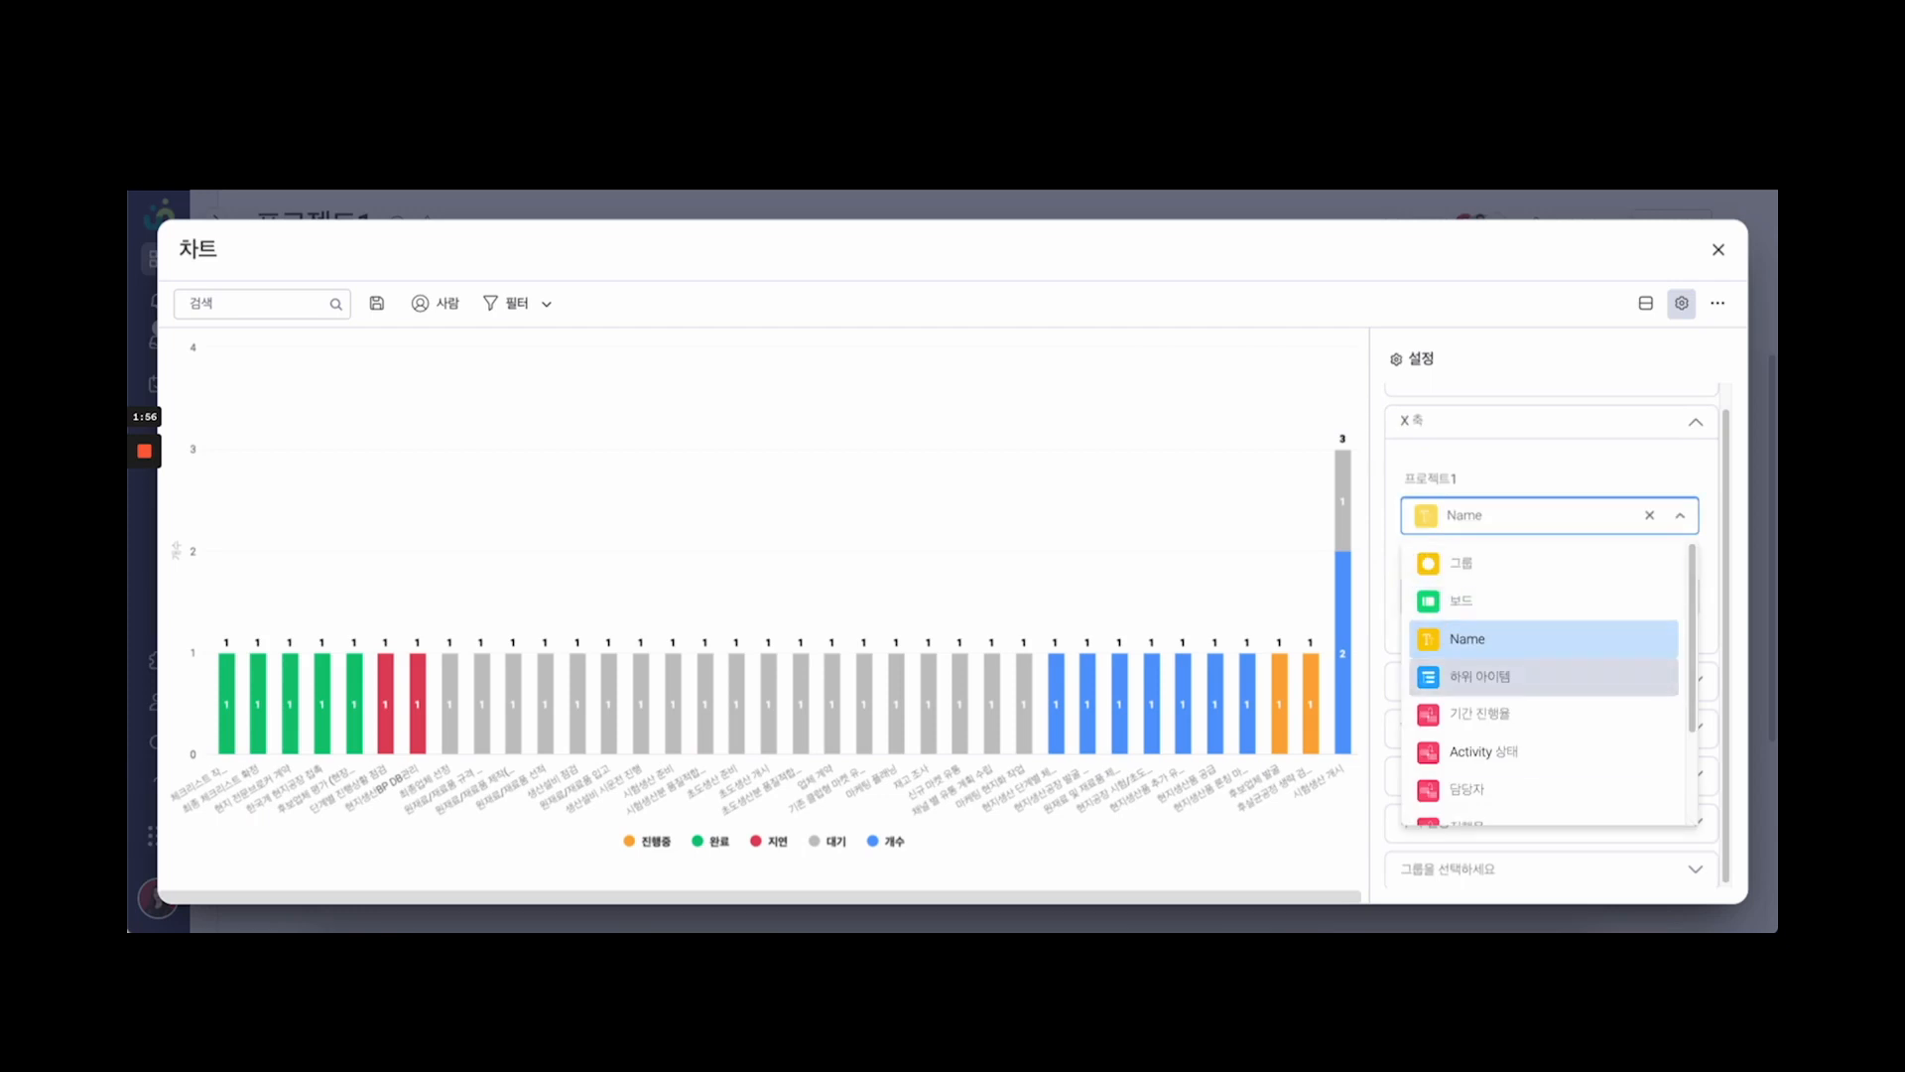
pyautogui.click(1548, 515)
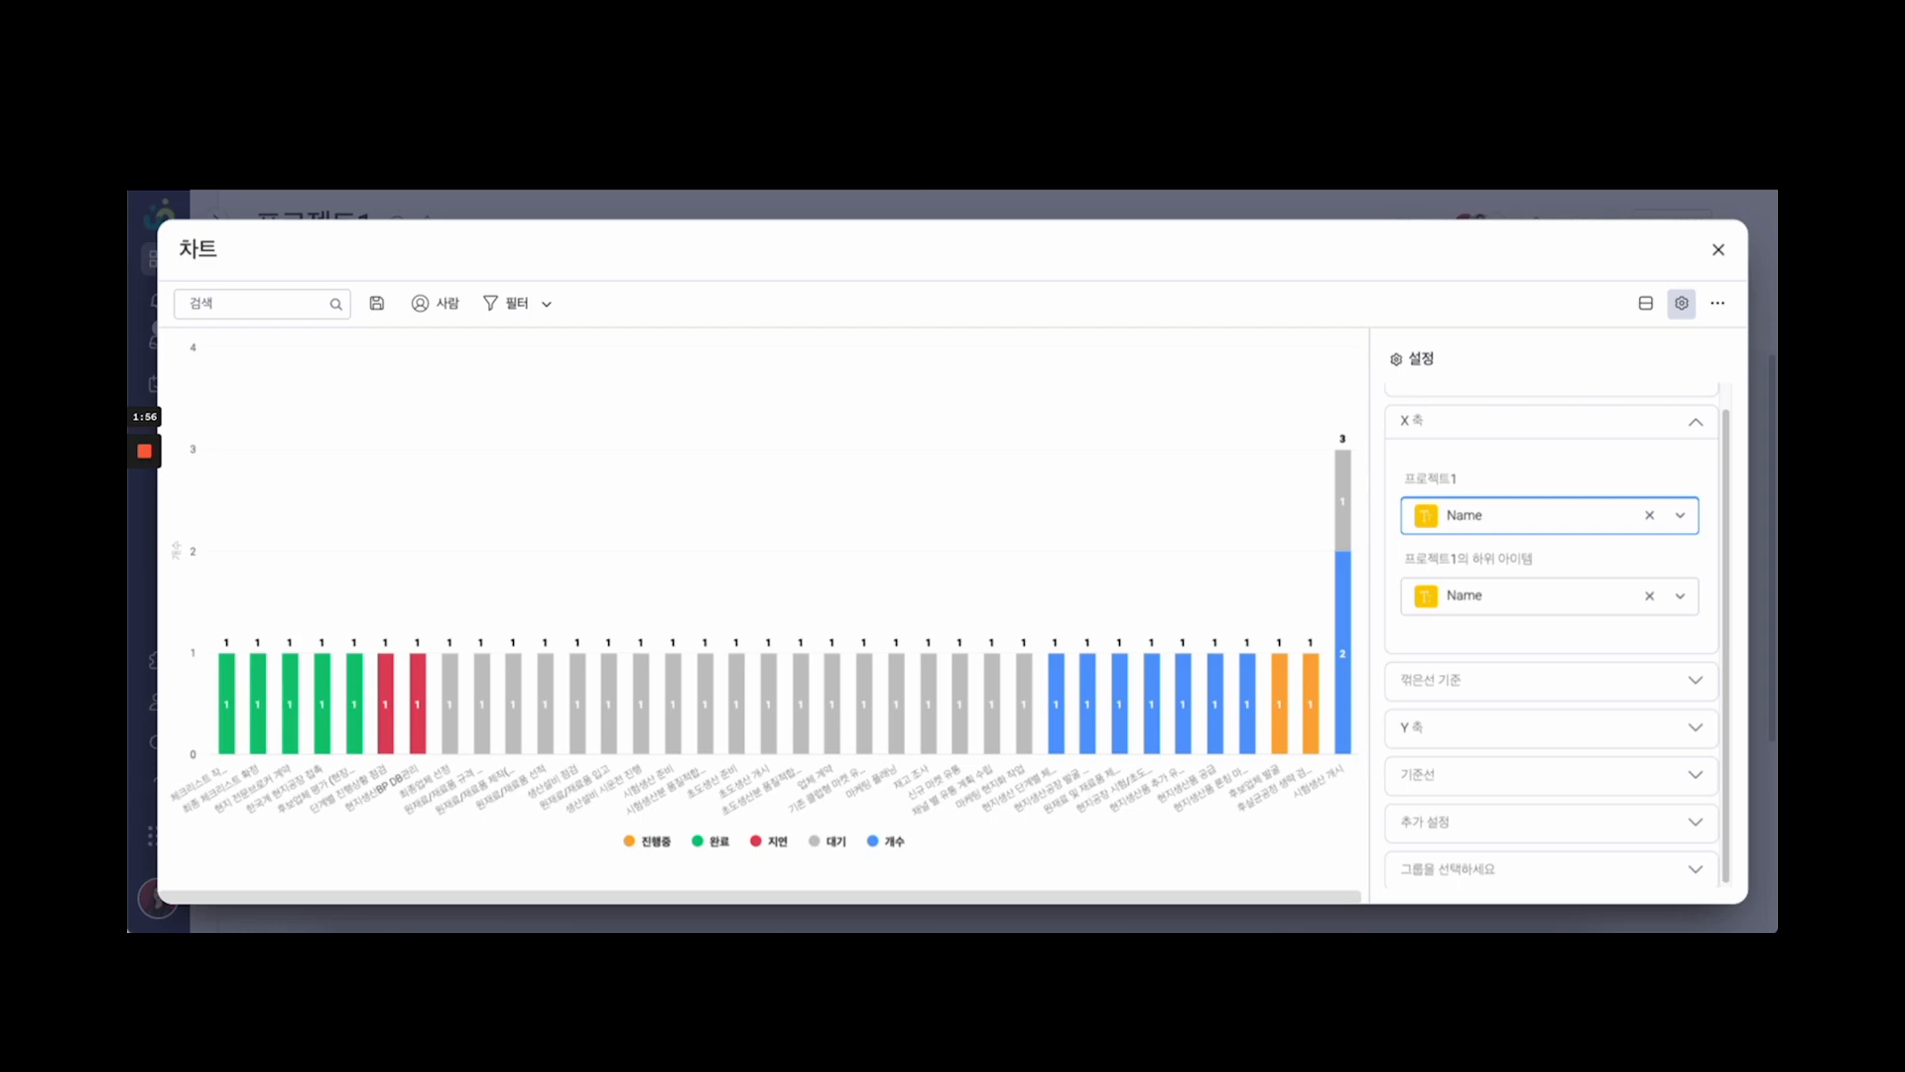
pyautogui.click(1649, 515)
pyautogui.scroll(-1, 1550, 635)
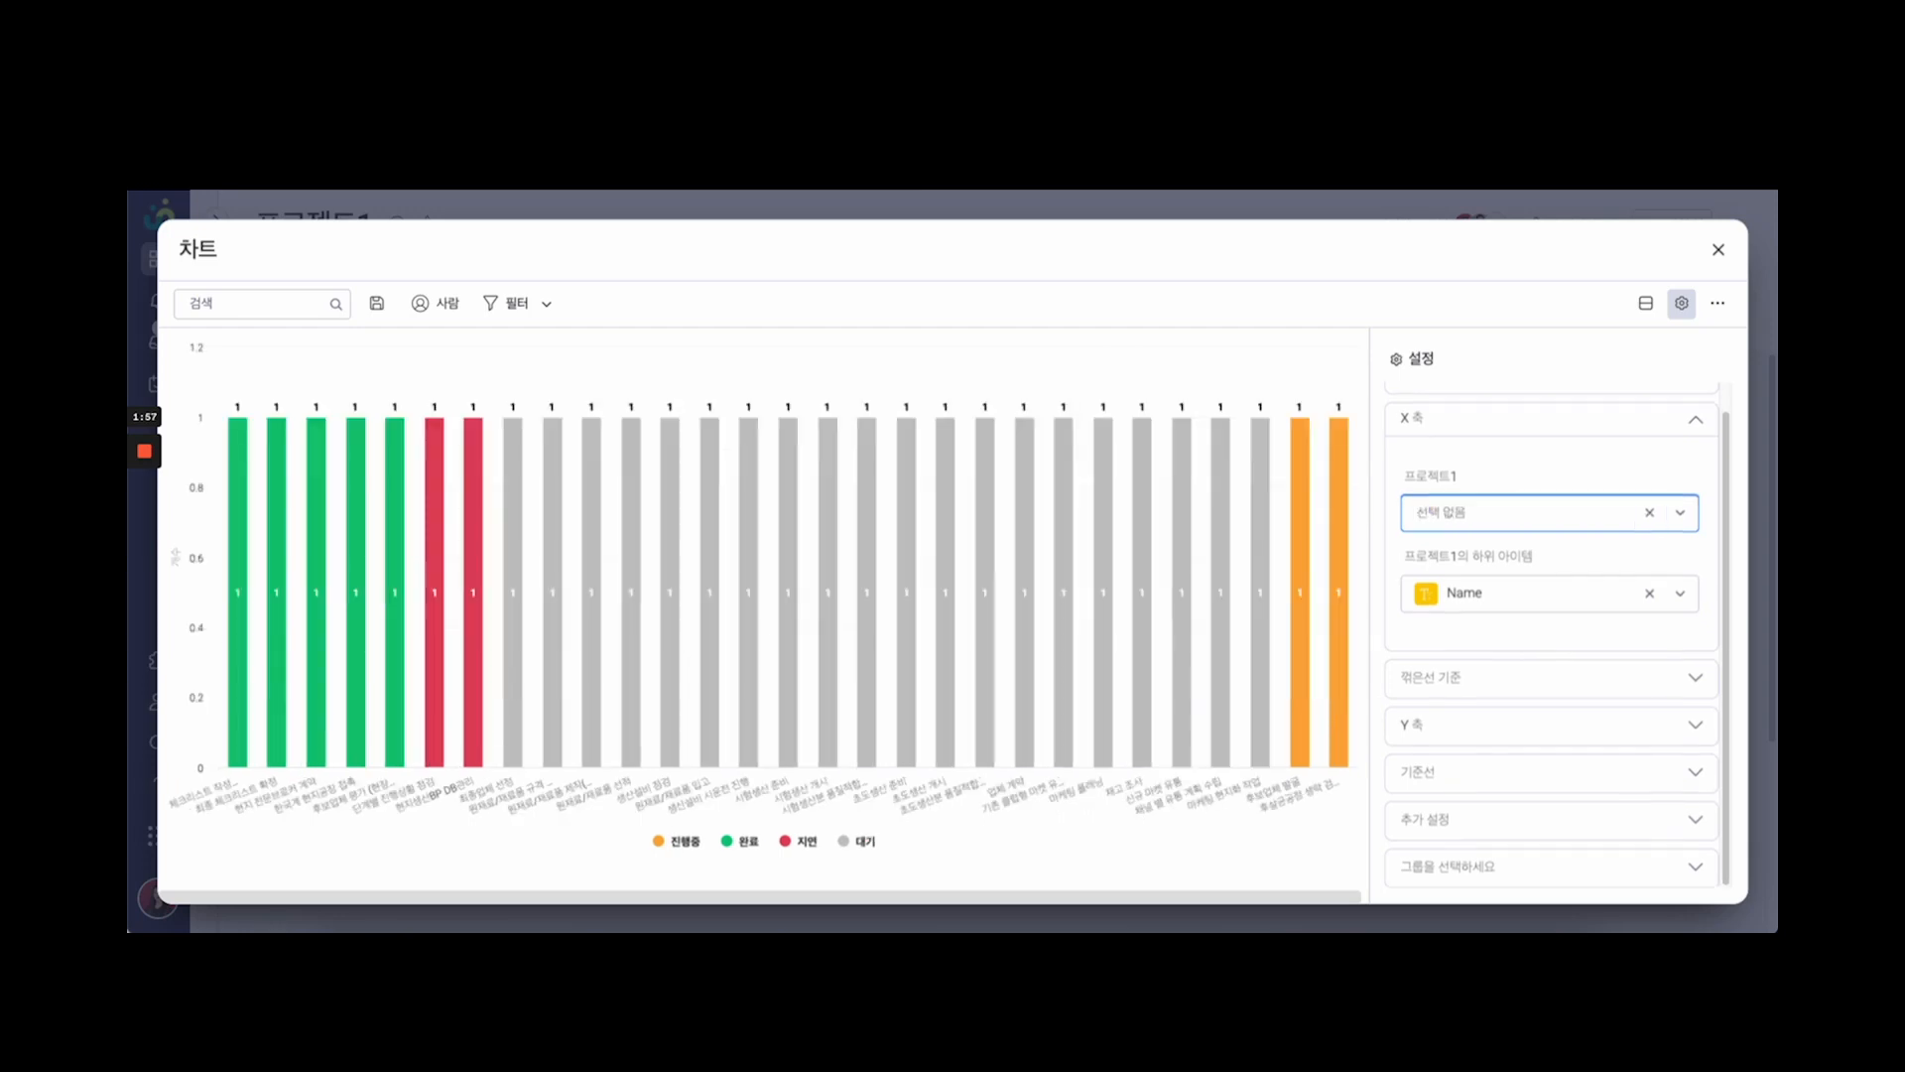
pyautogui.click(1548, 594)
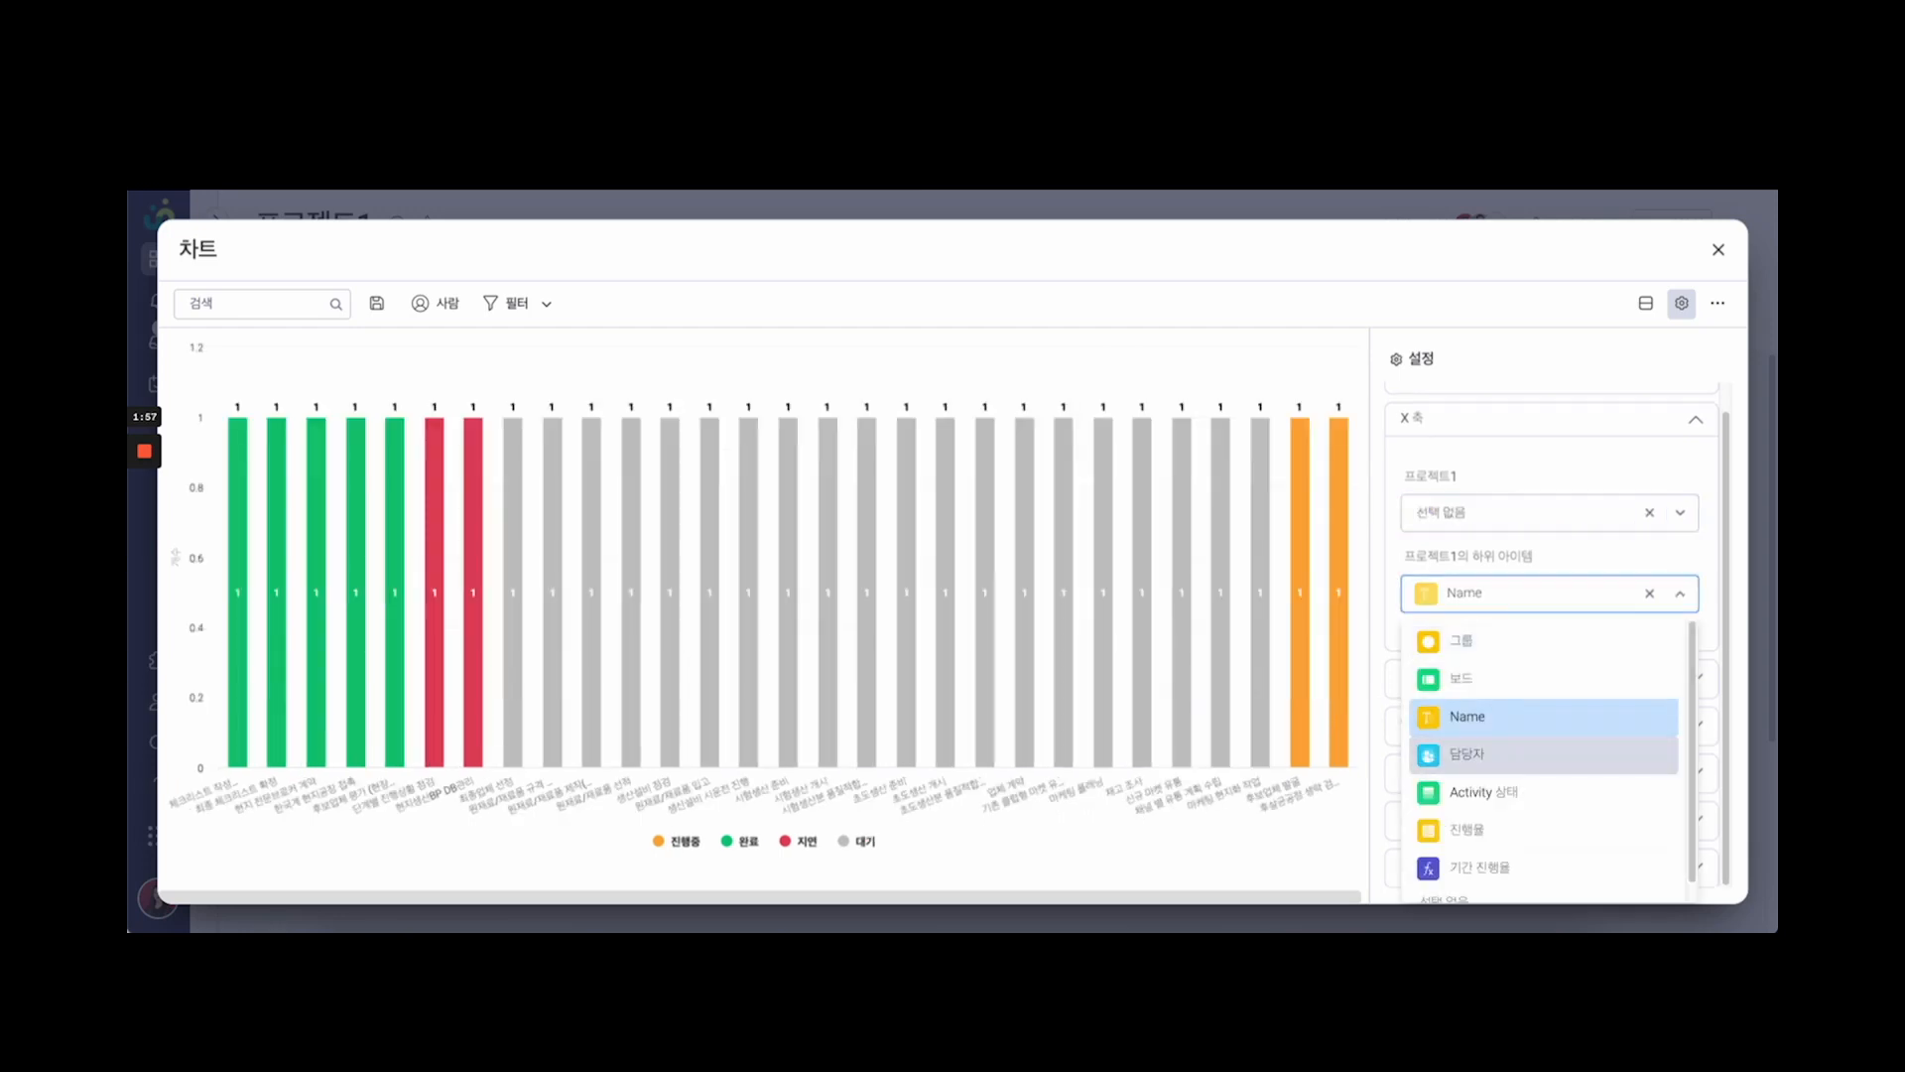
pyautogui.click(1466, 754)
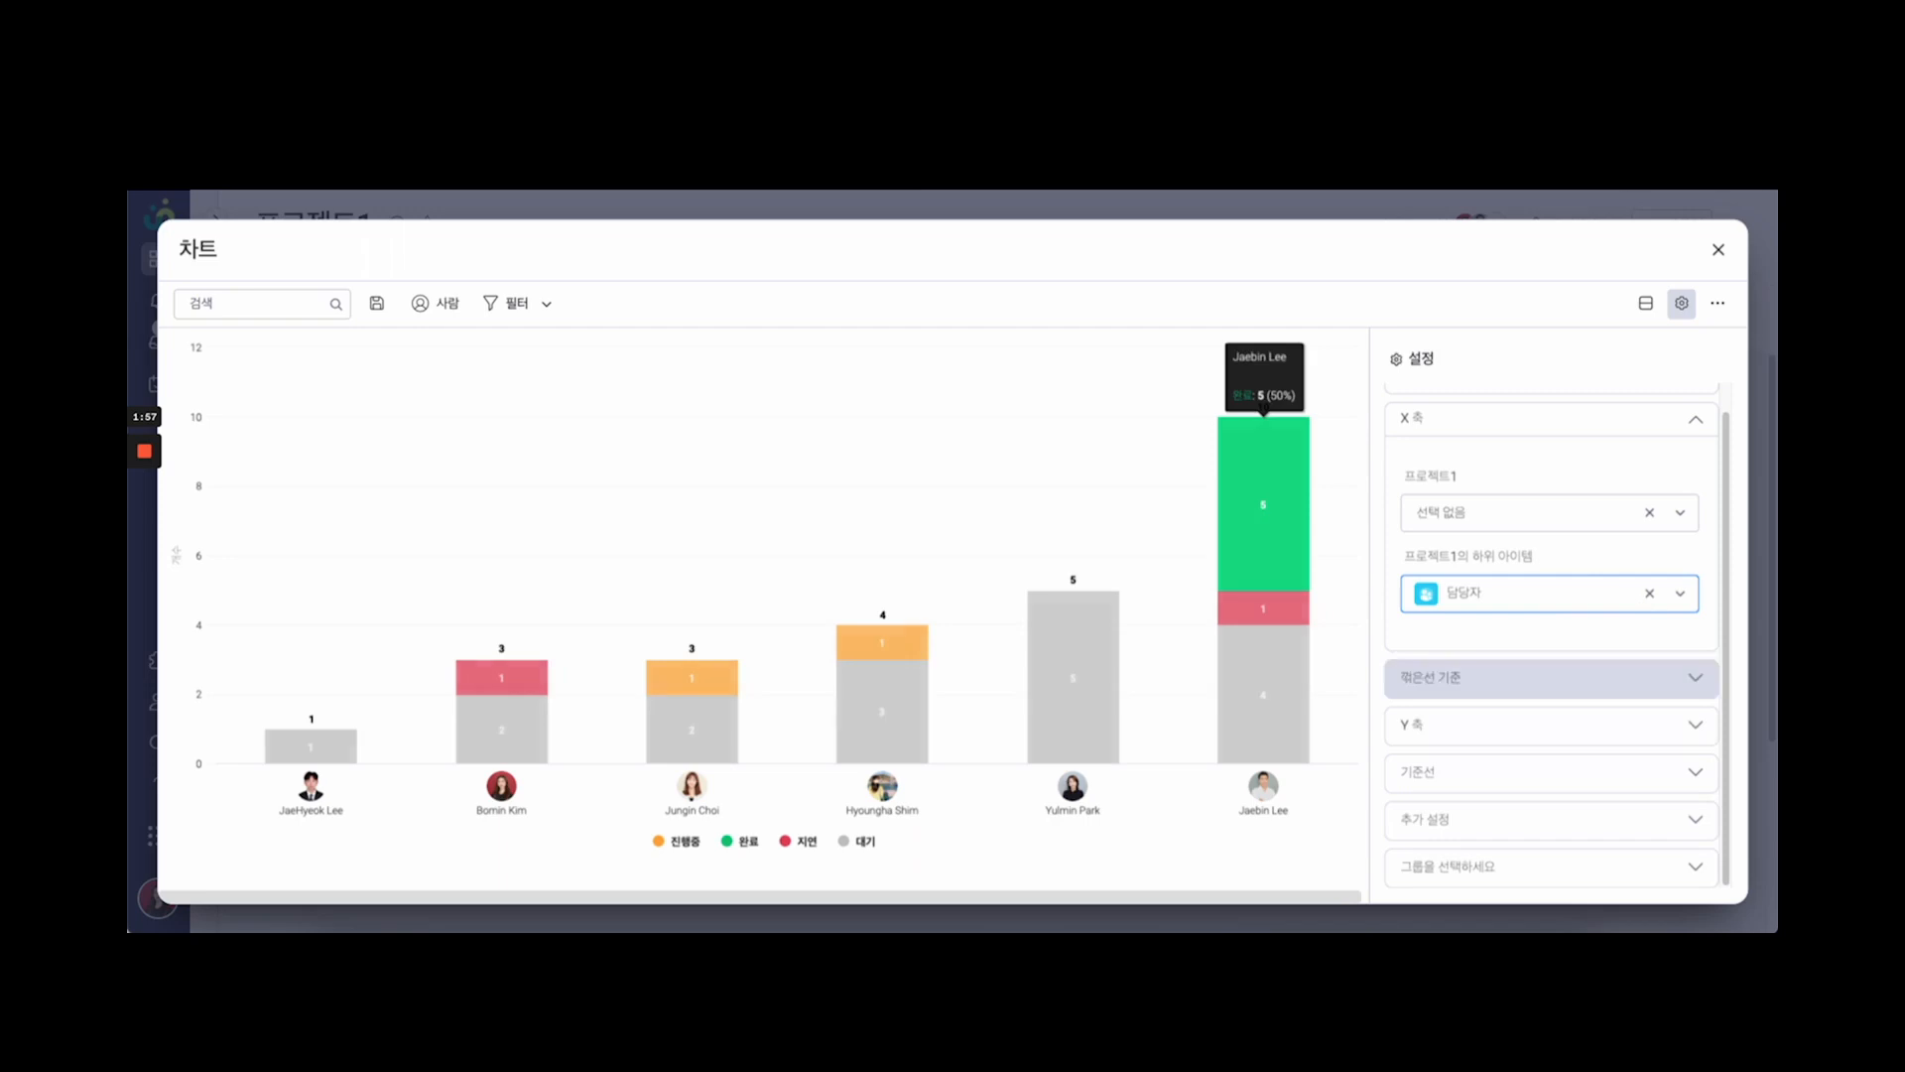
# Review the chart's stacking, Y축 and 기준선 settings, and set its 정렬 기준 to X축 오름차순
pyautogui.click(1548, 677)
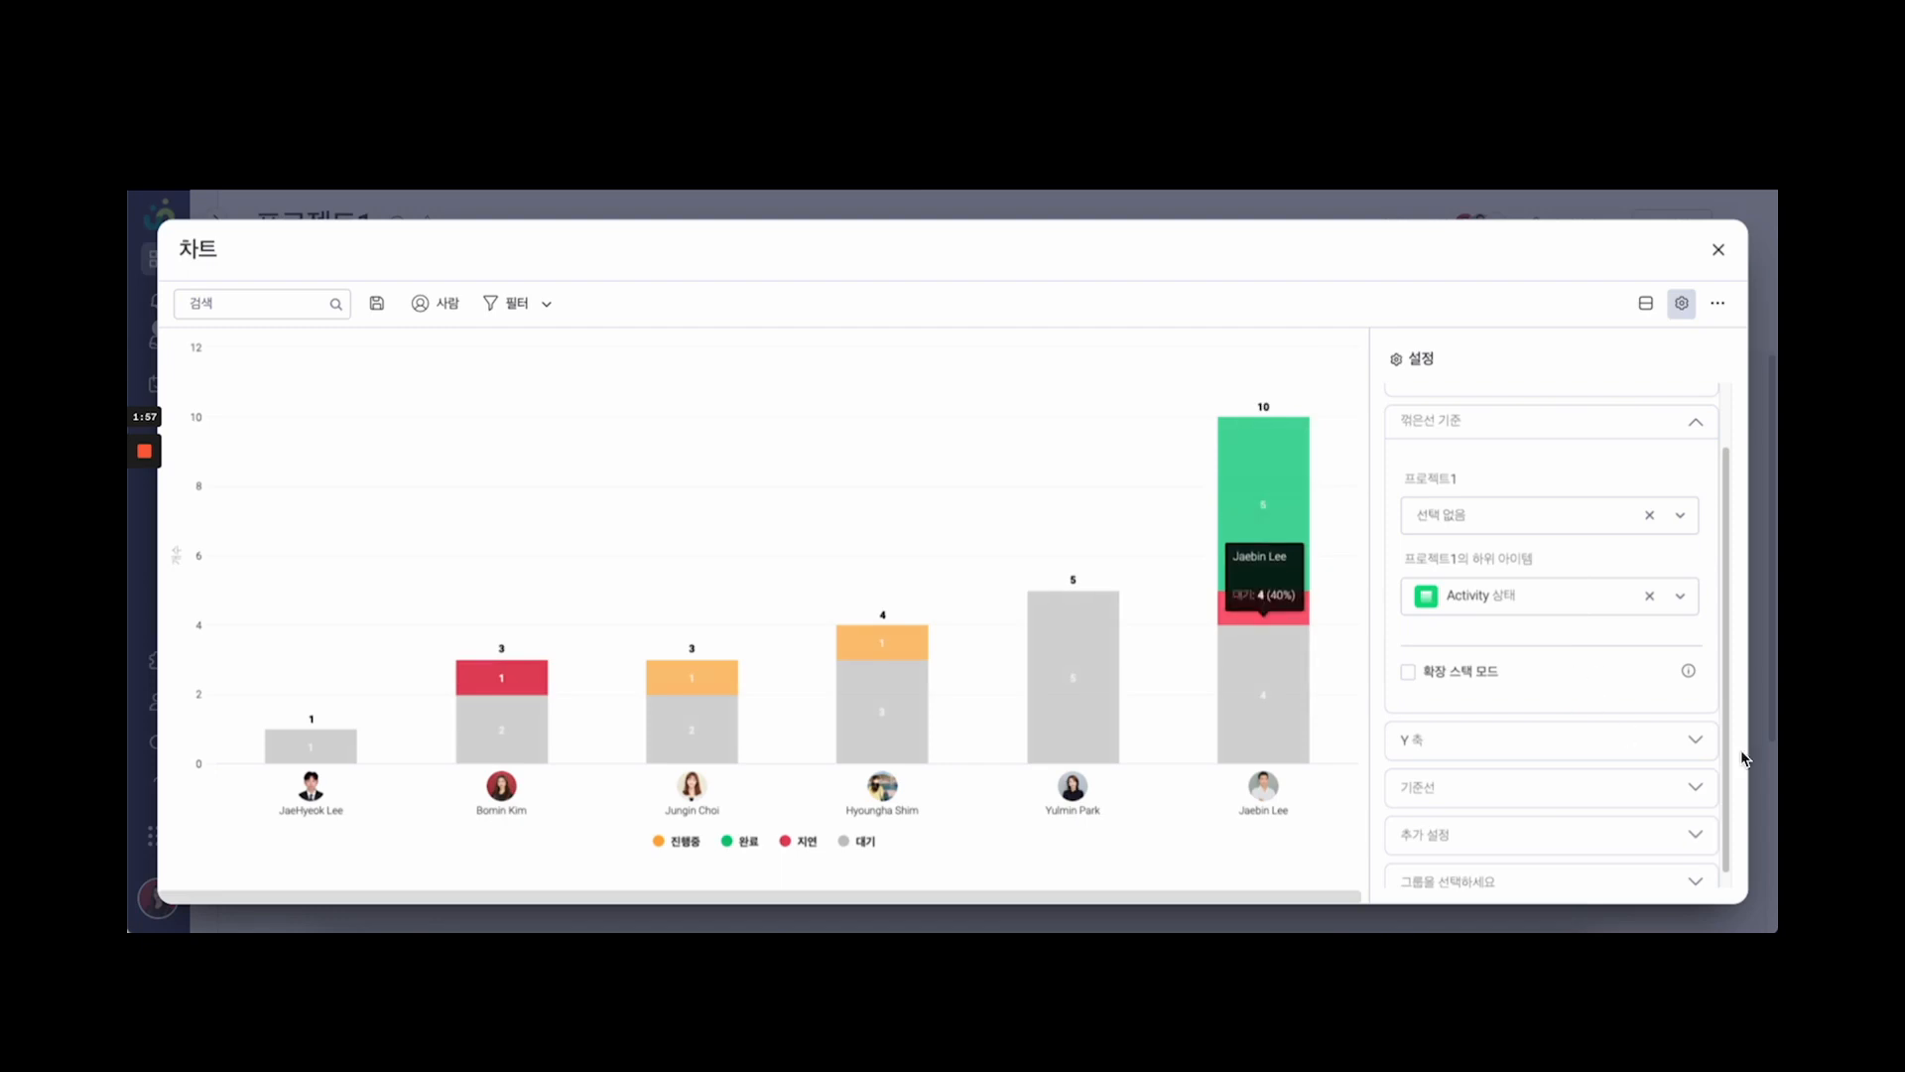
pyautogui.click(1552, 739)
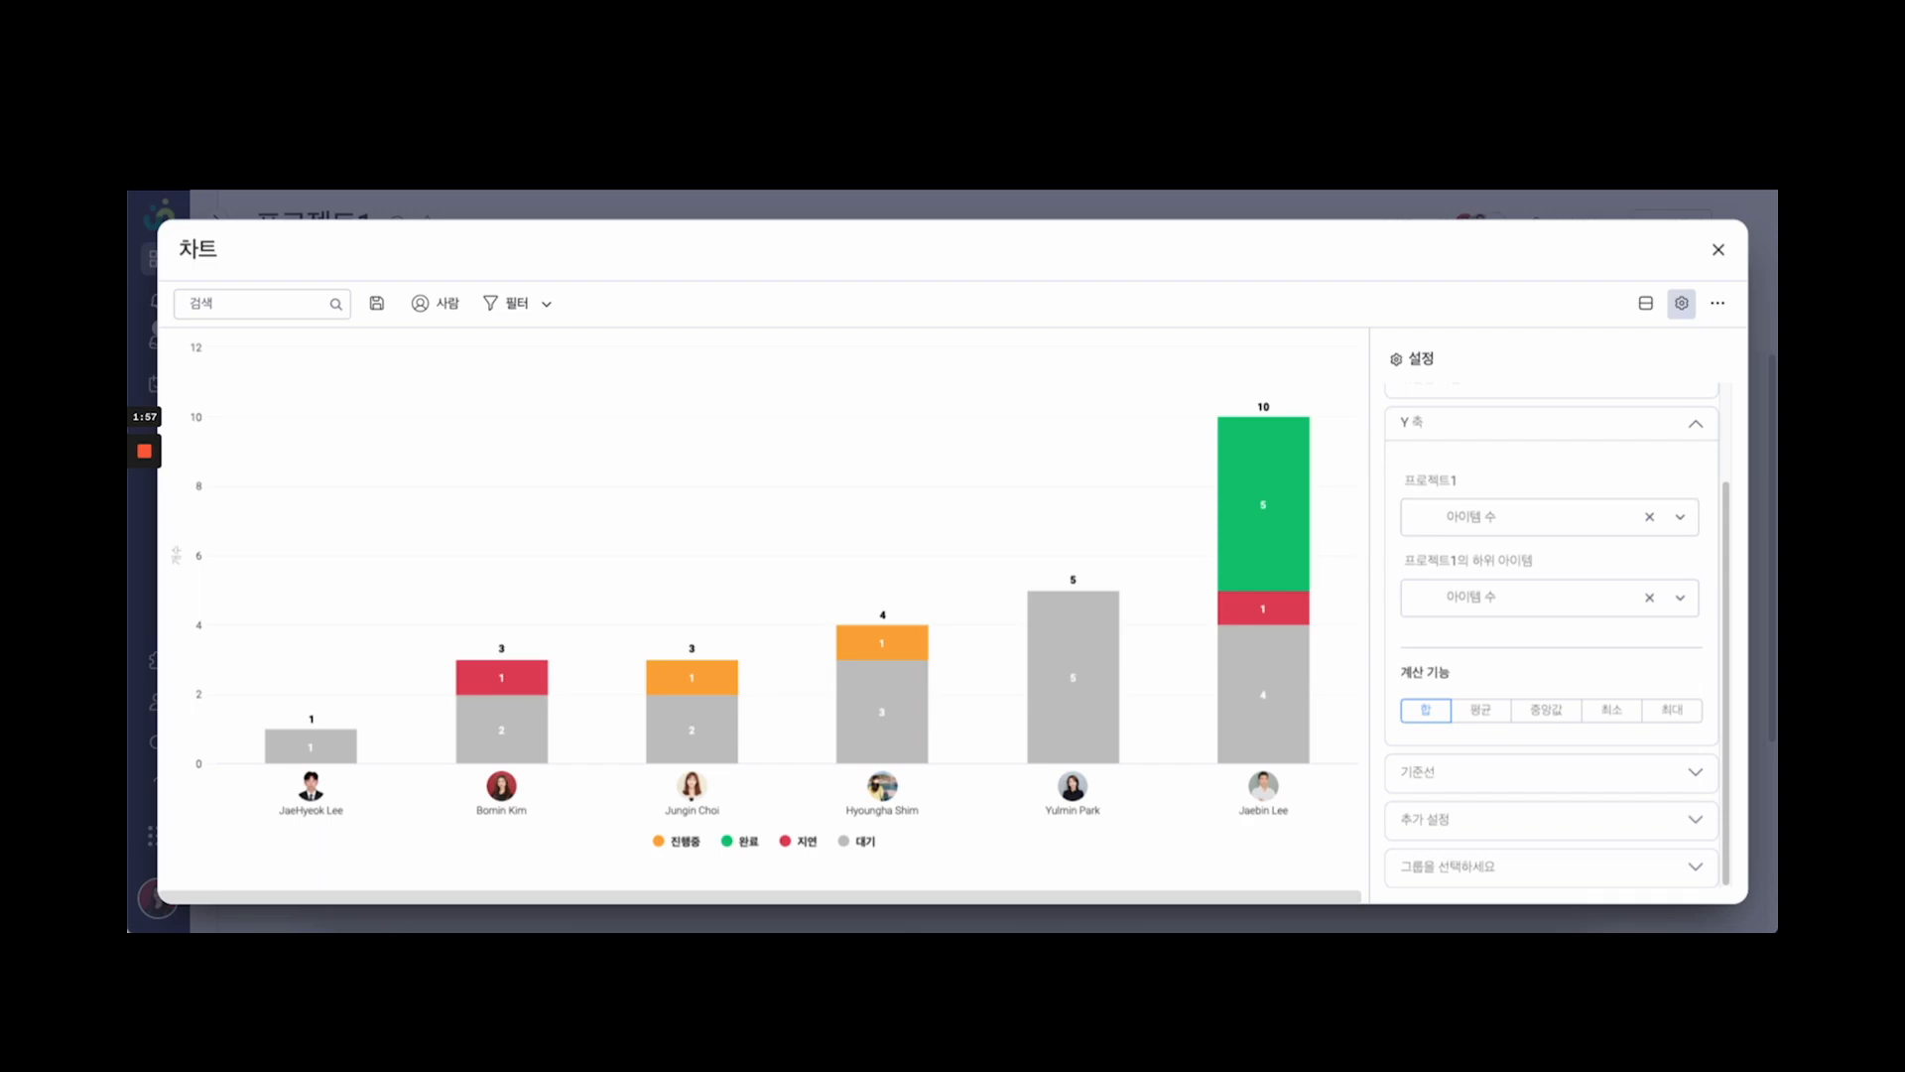
pyautogui.click(1548, 772)
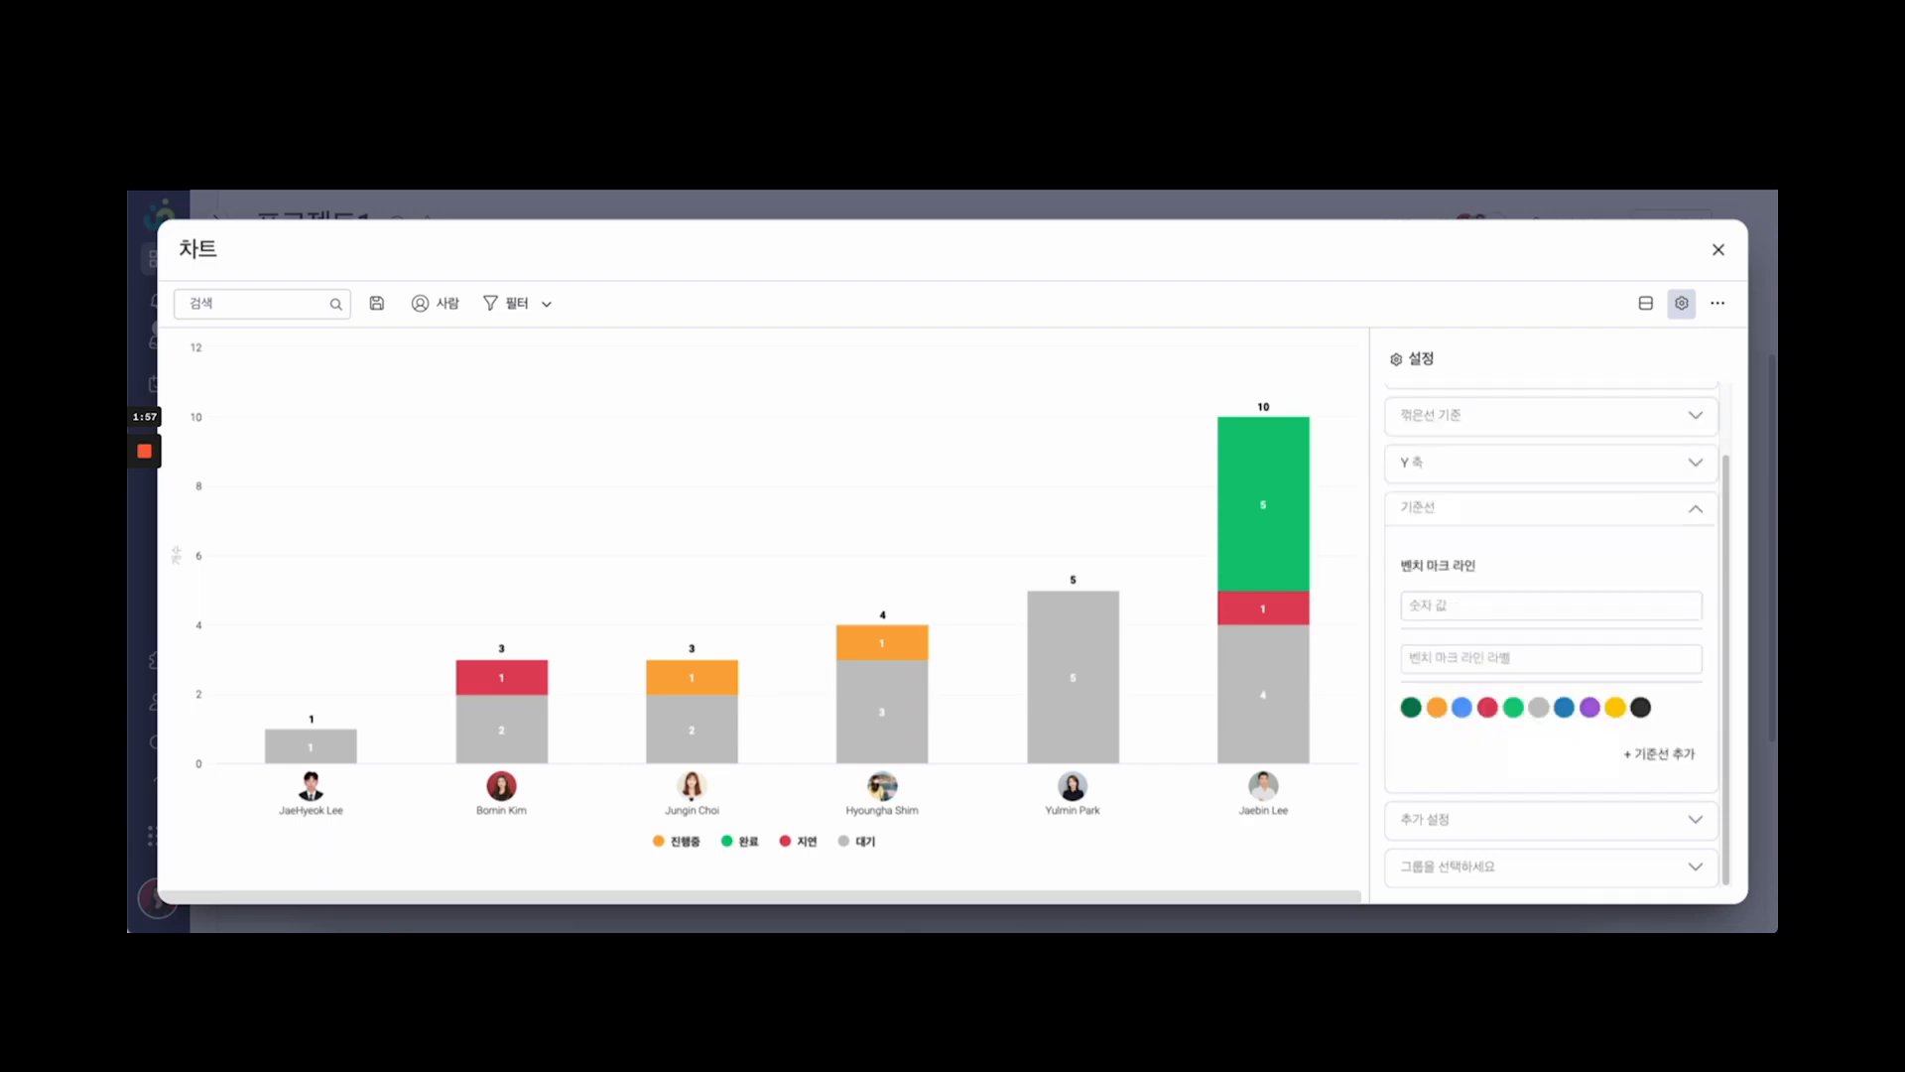
pyautogui.click(1548, 819)
pyautogui.click(1548, 610)
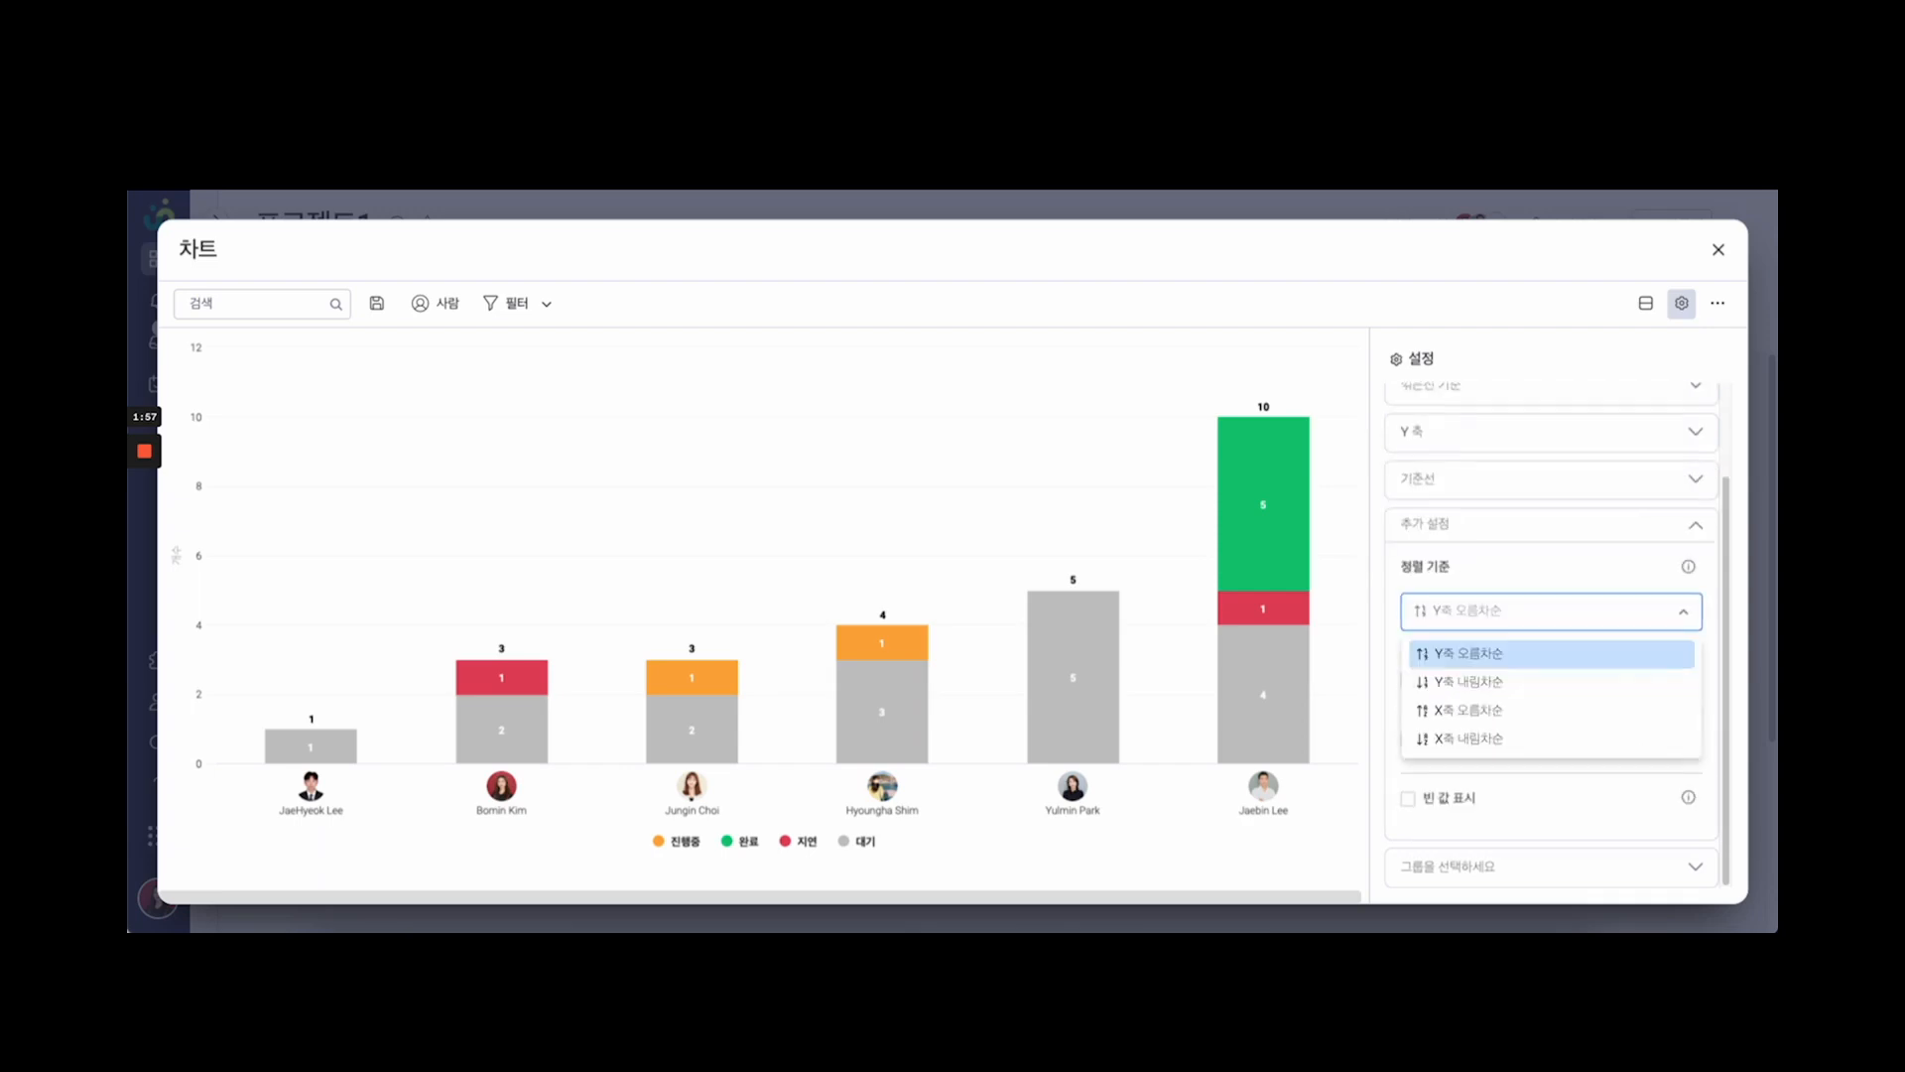
pyautogui.click(1488, 711)
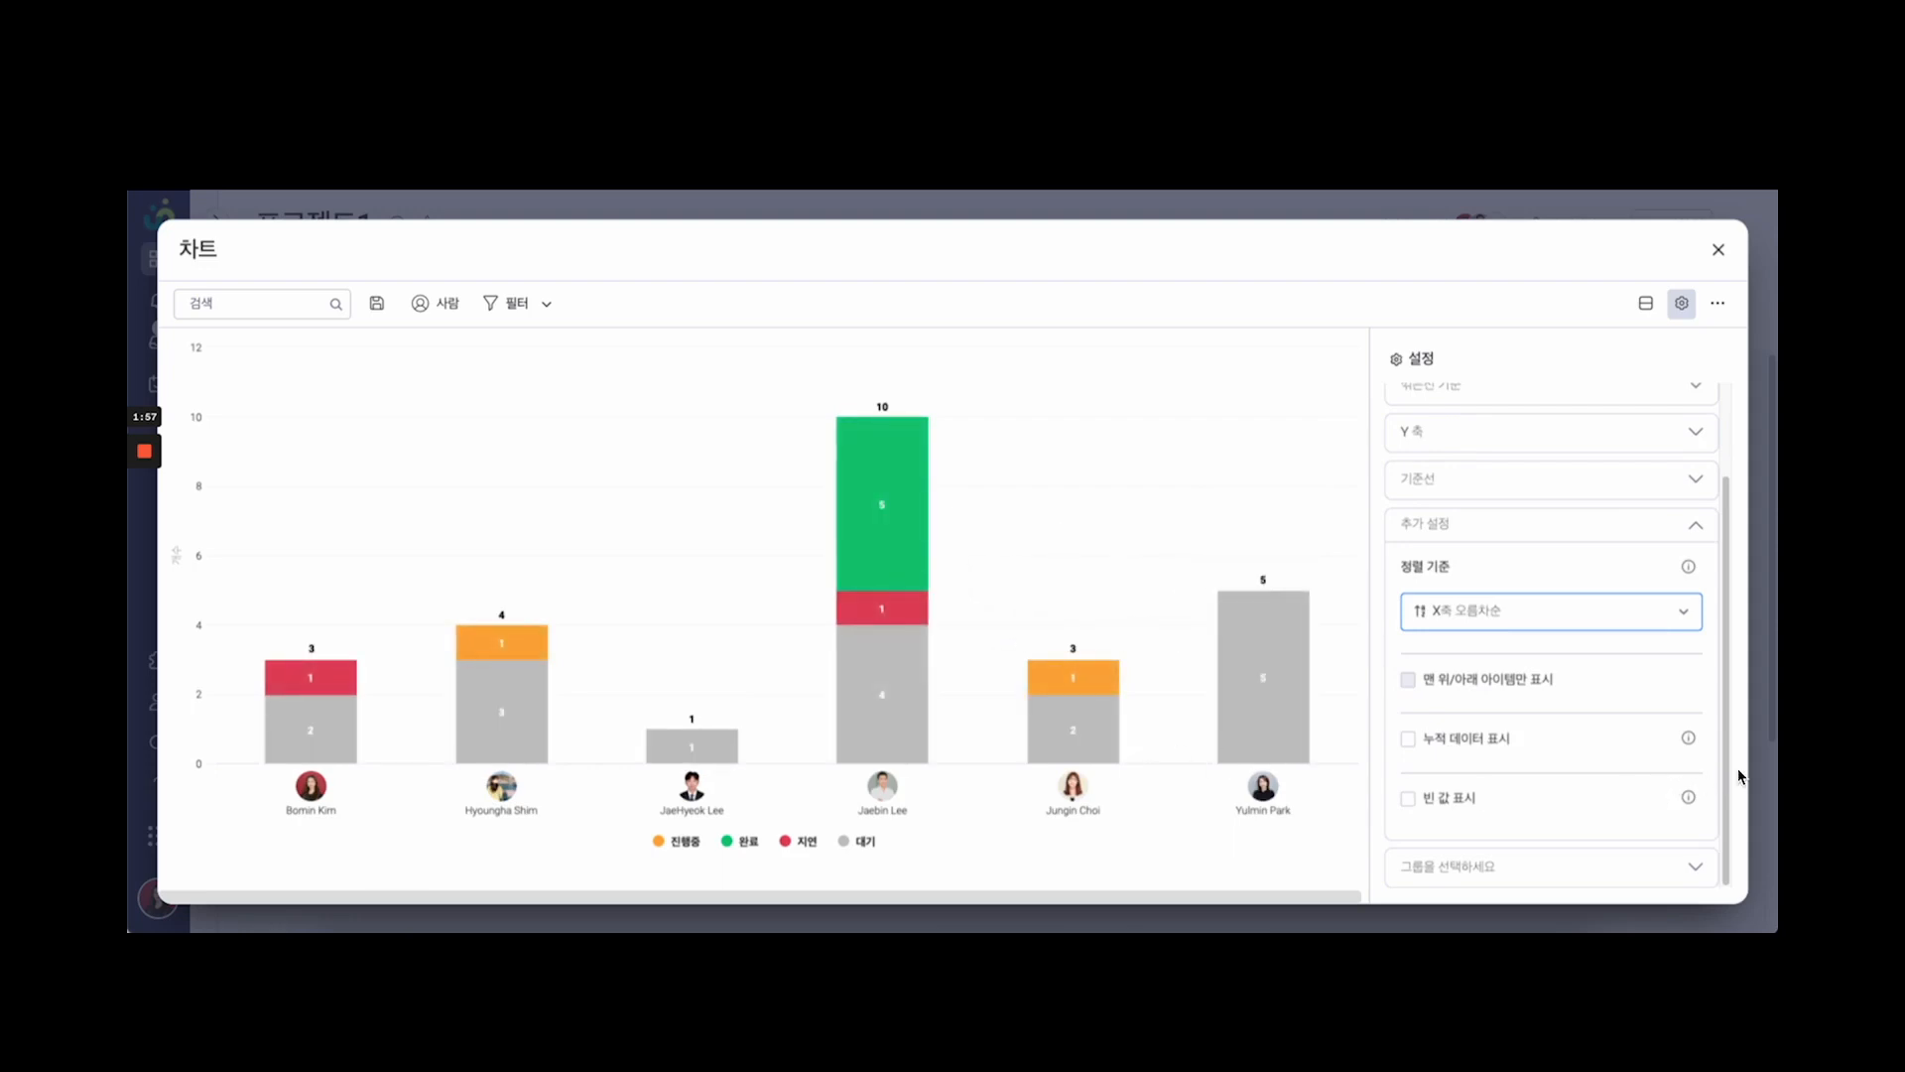
pyautogui.click(1694, 525)
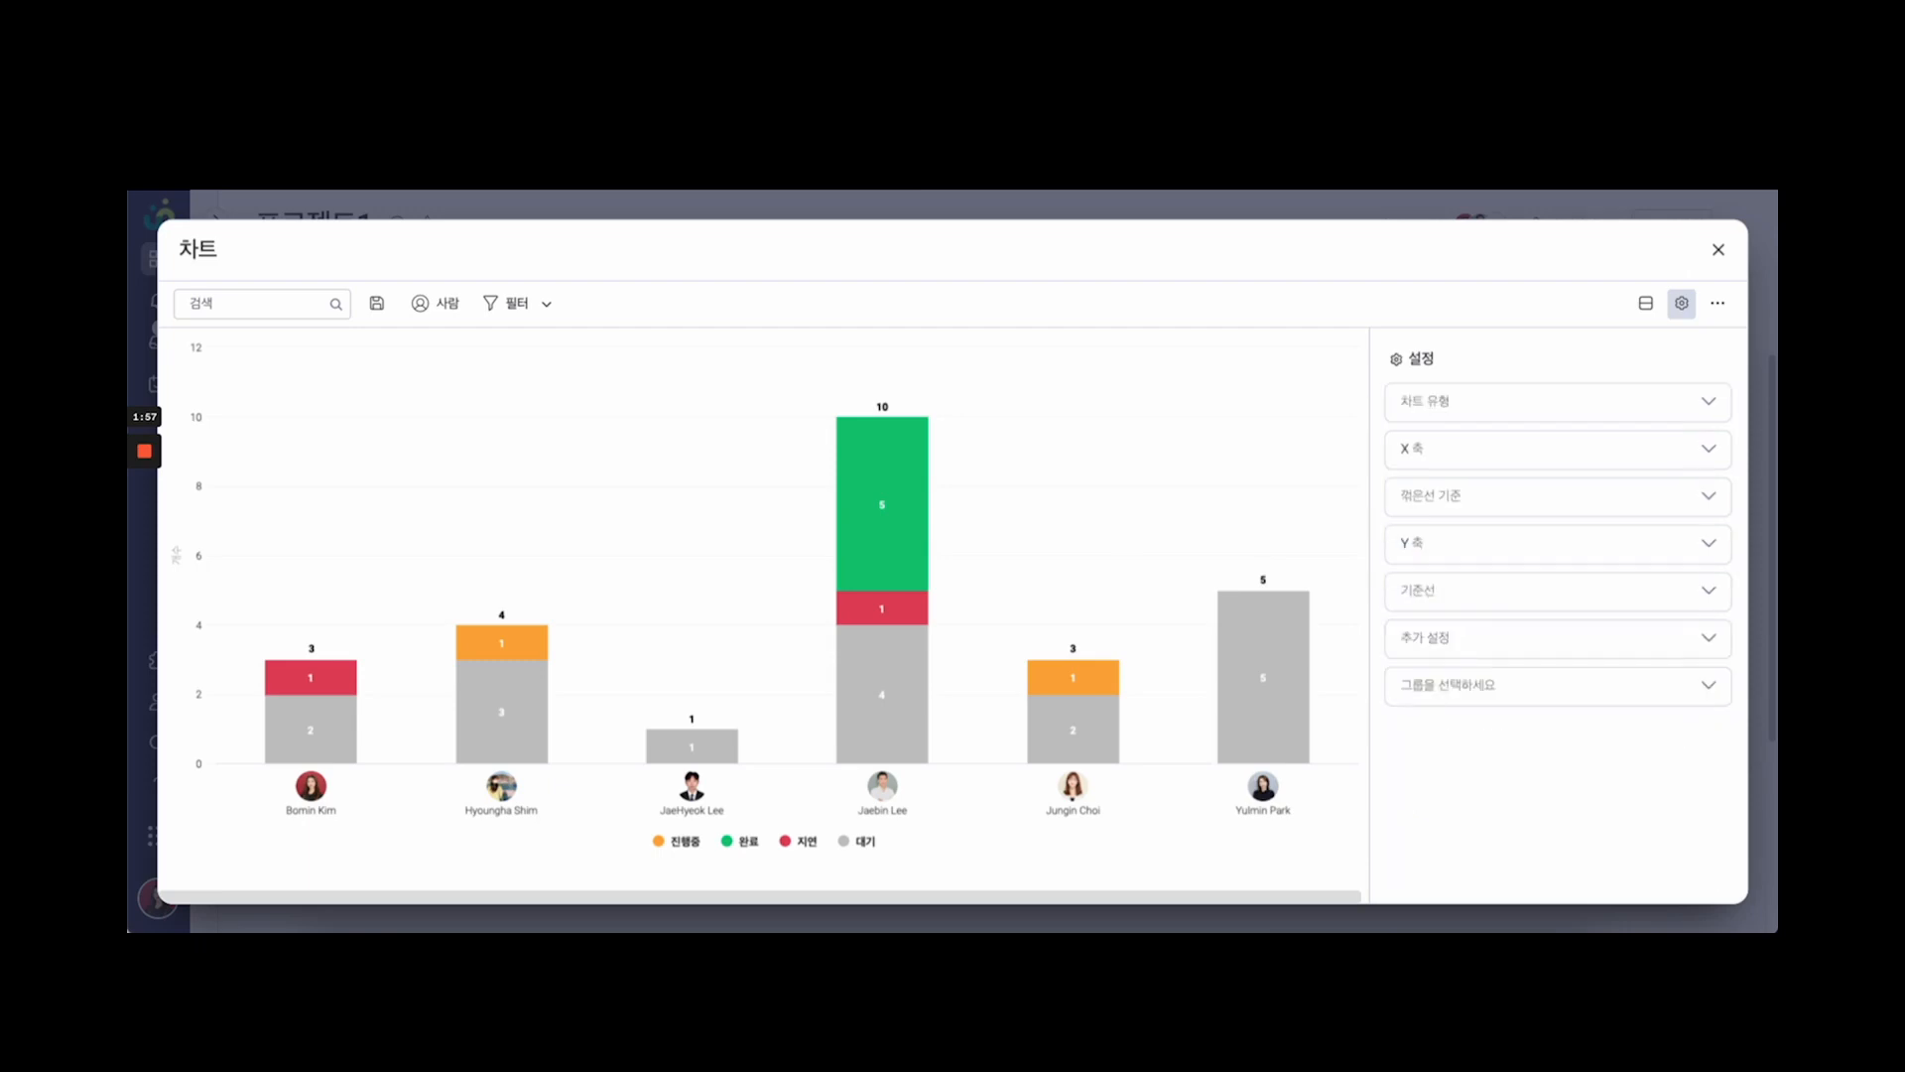
# Try limiting the chart to the Phase 2 - 시험생산 및 초도생산 group, and reselect 모든 그룹
pyautogui.click(1548, 685)
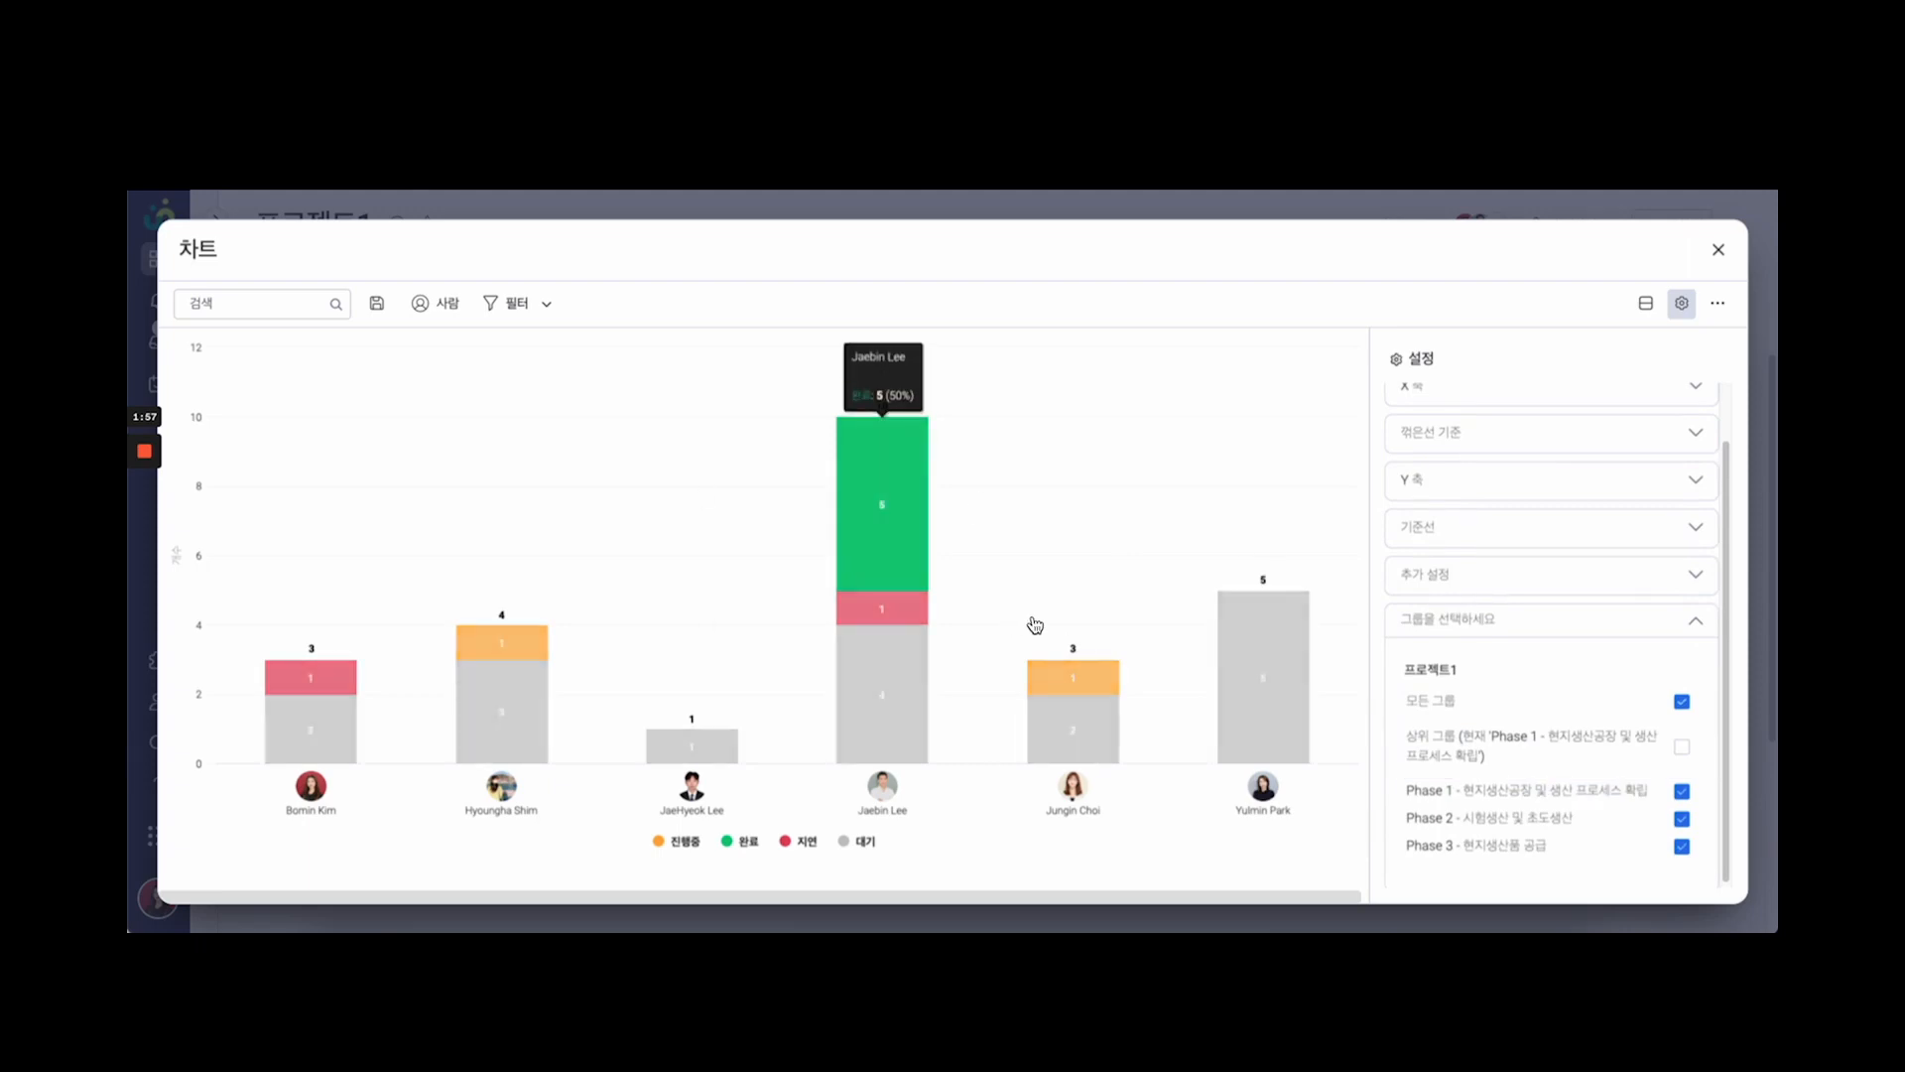
pyautogui.click(1681, 702)
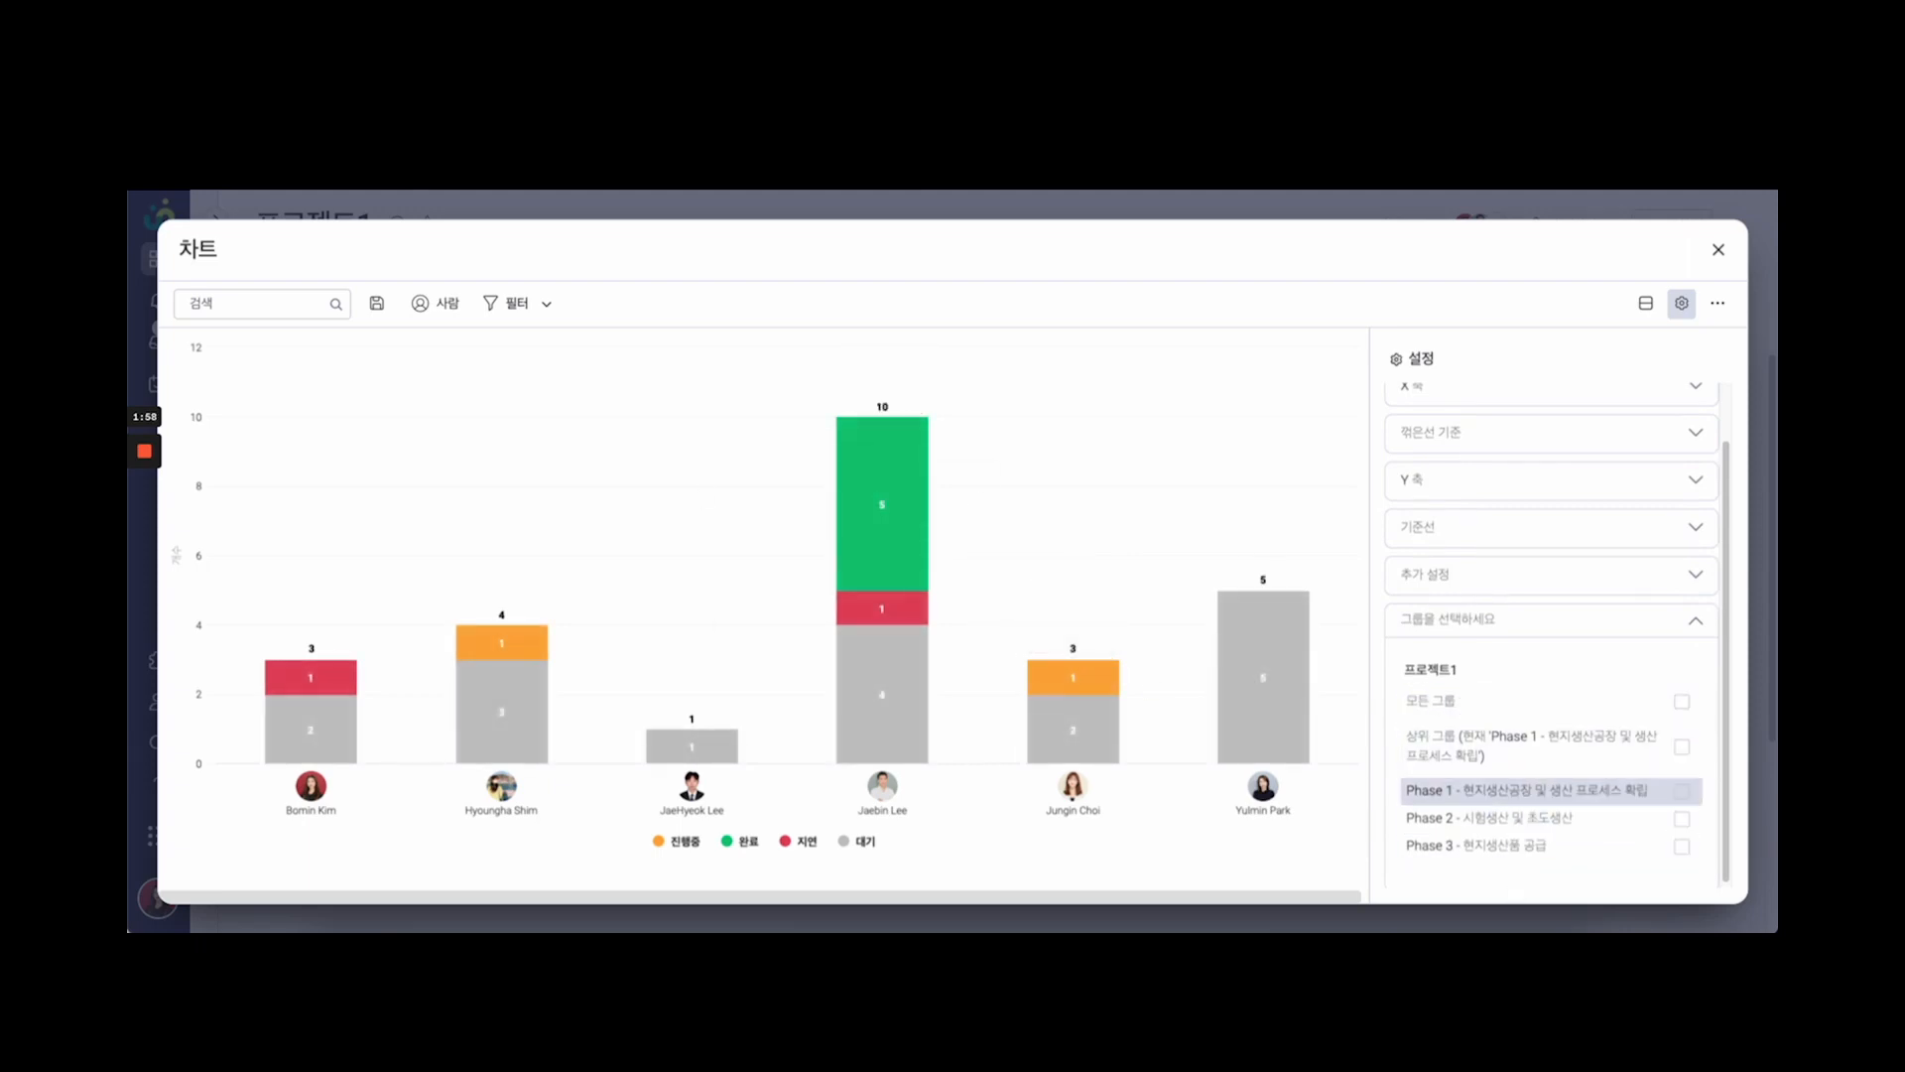
pyautogui.click(1681, 819)
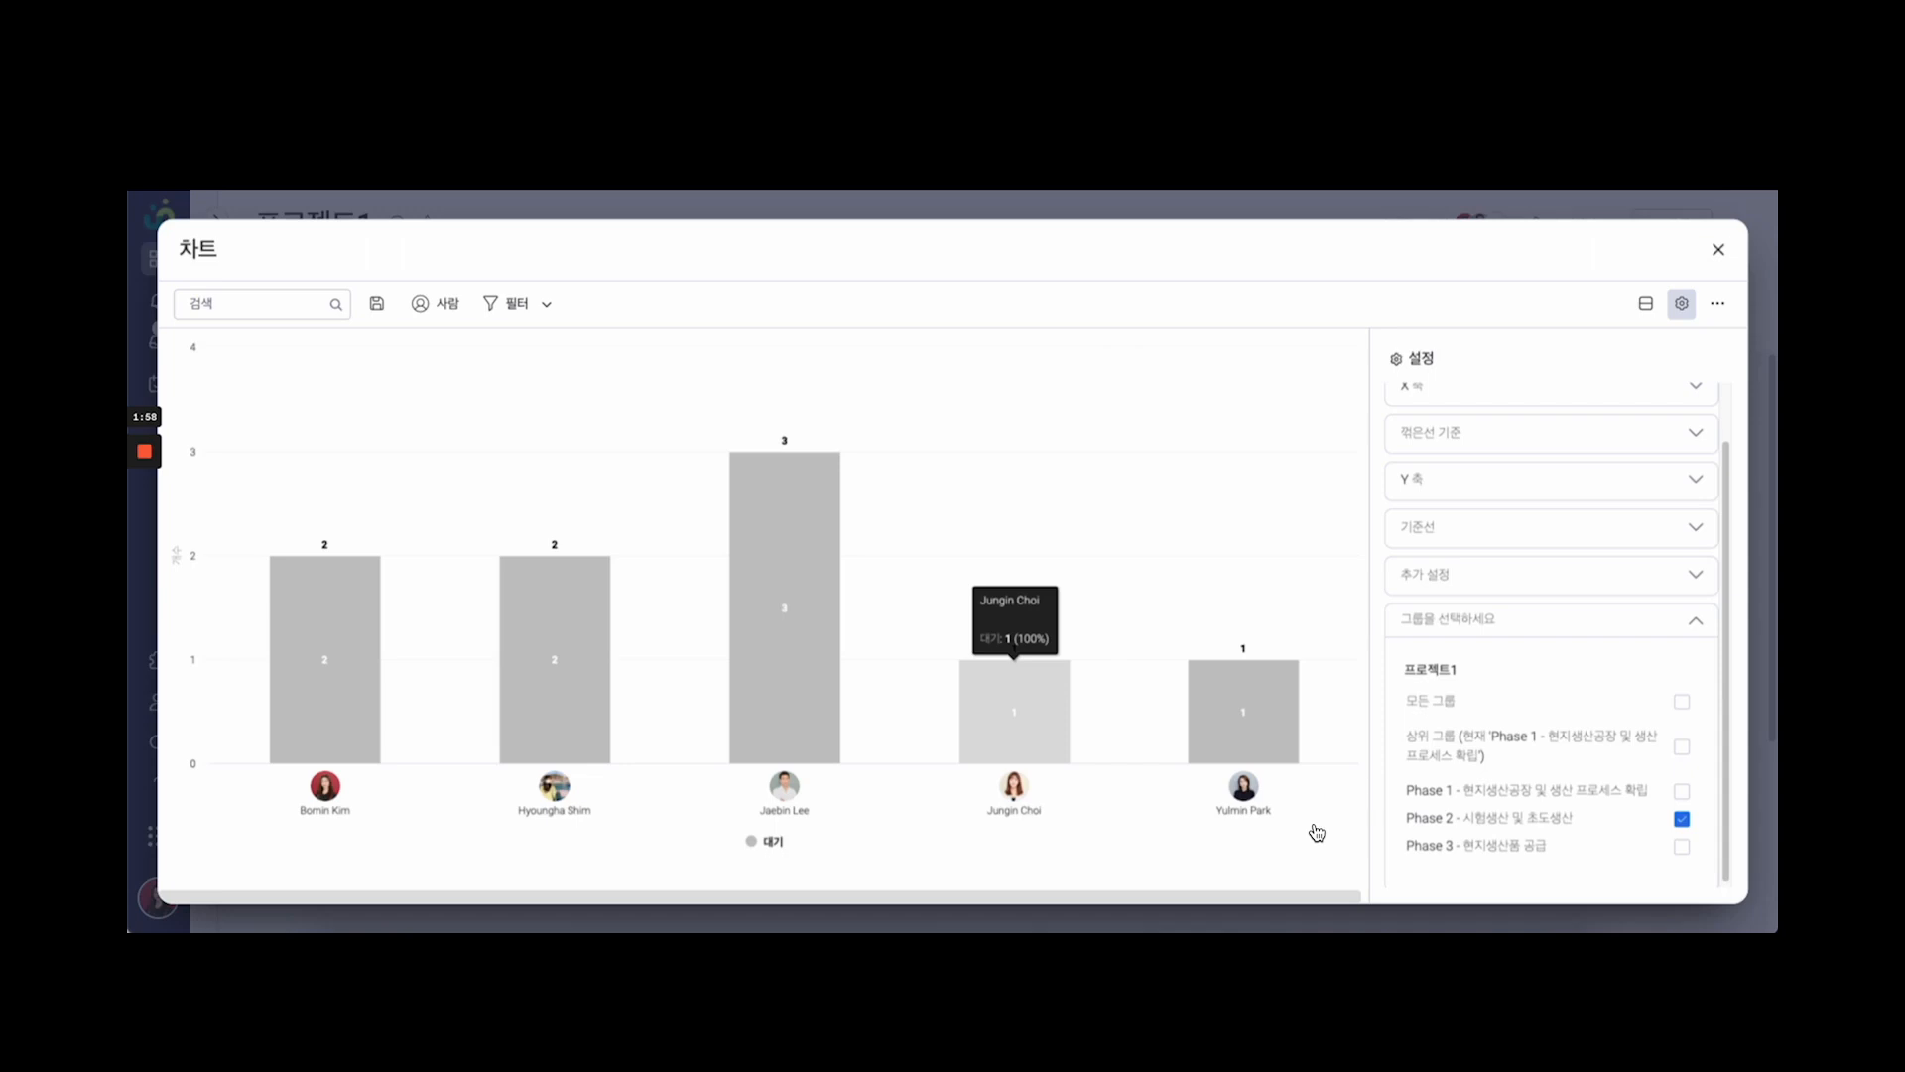
pyautogui.click(1682, 702)
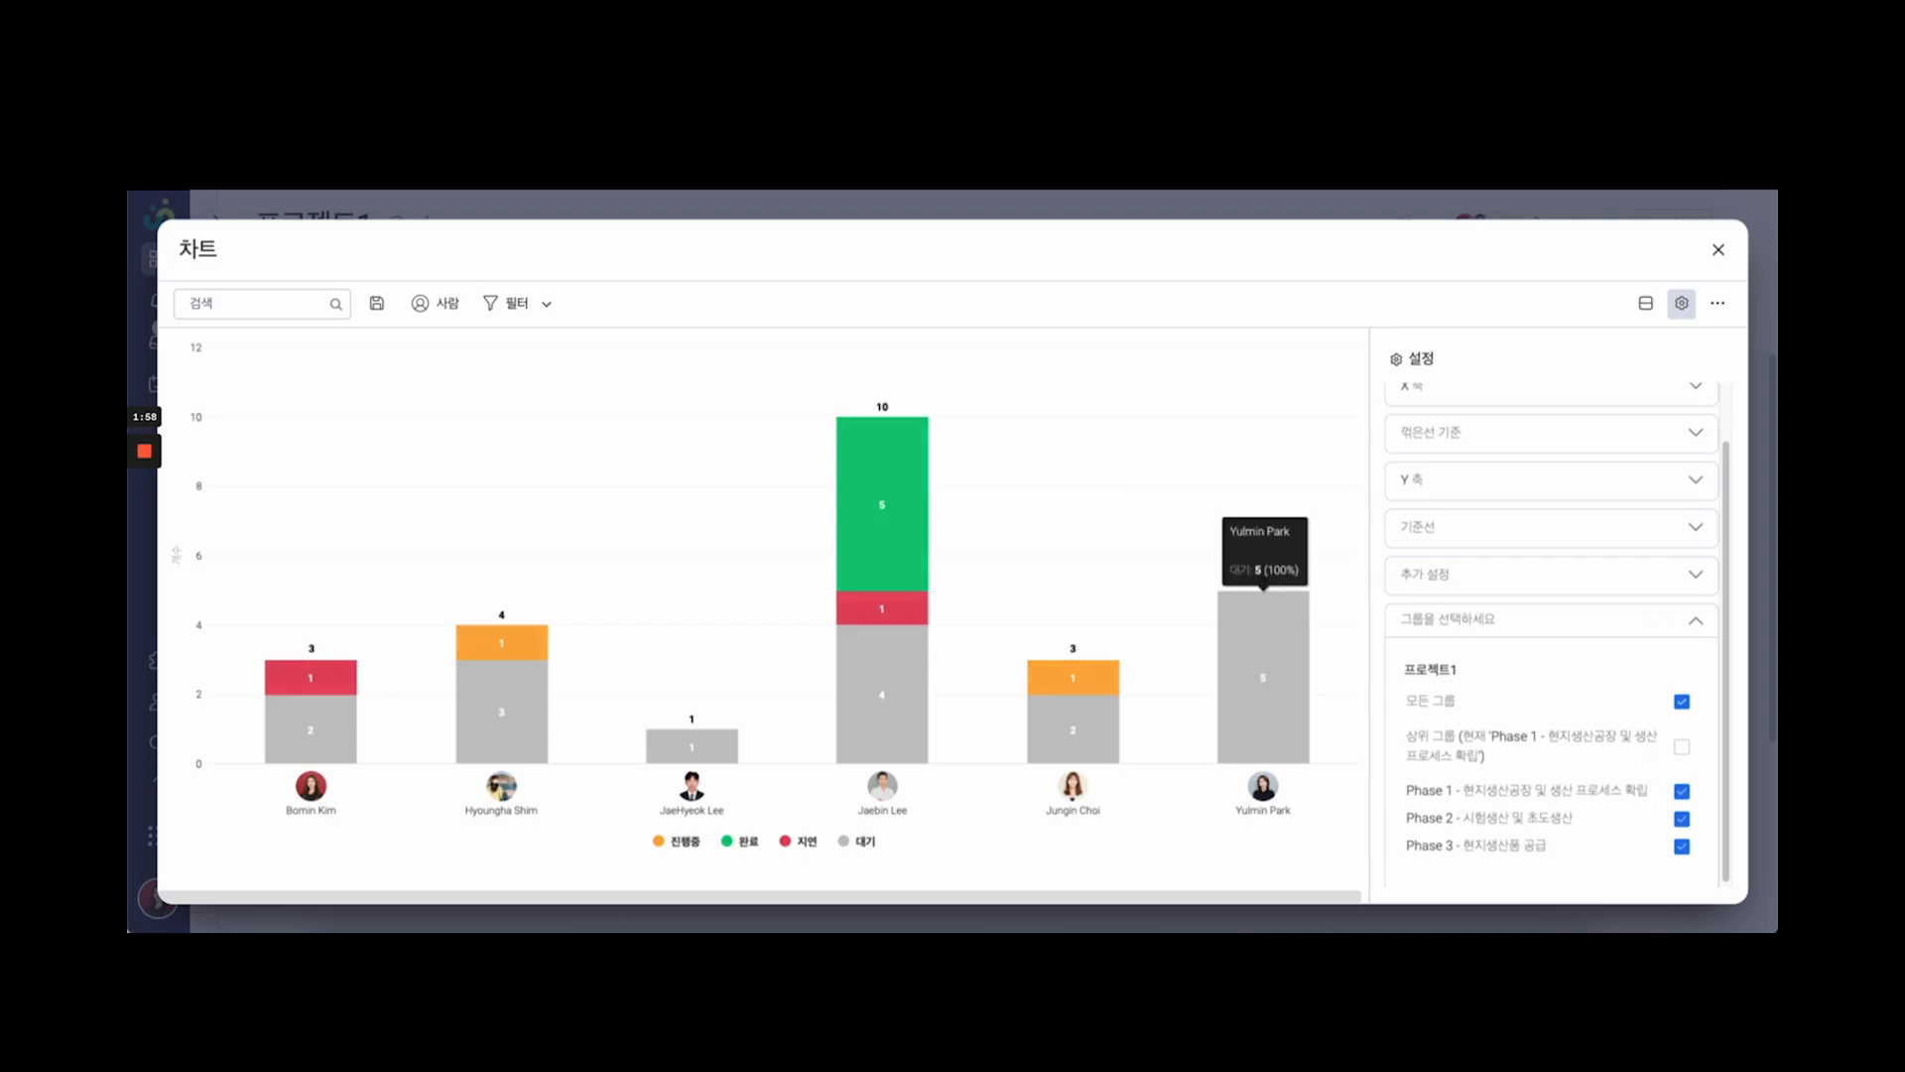
# Close the chart widget's settings and add a 간트 widget to the dashboard from the 위젯 센터
pyautogui.click(1719, 249)
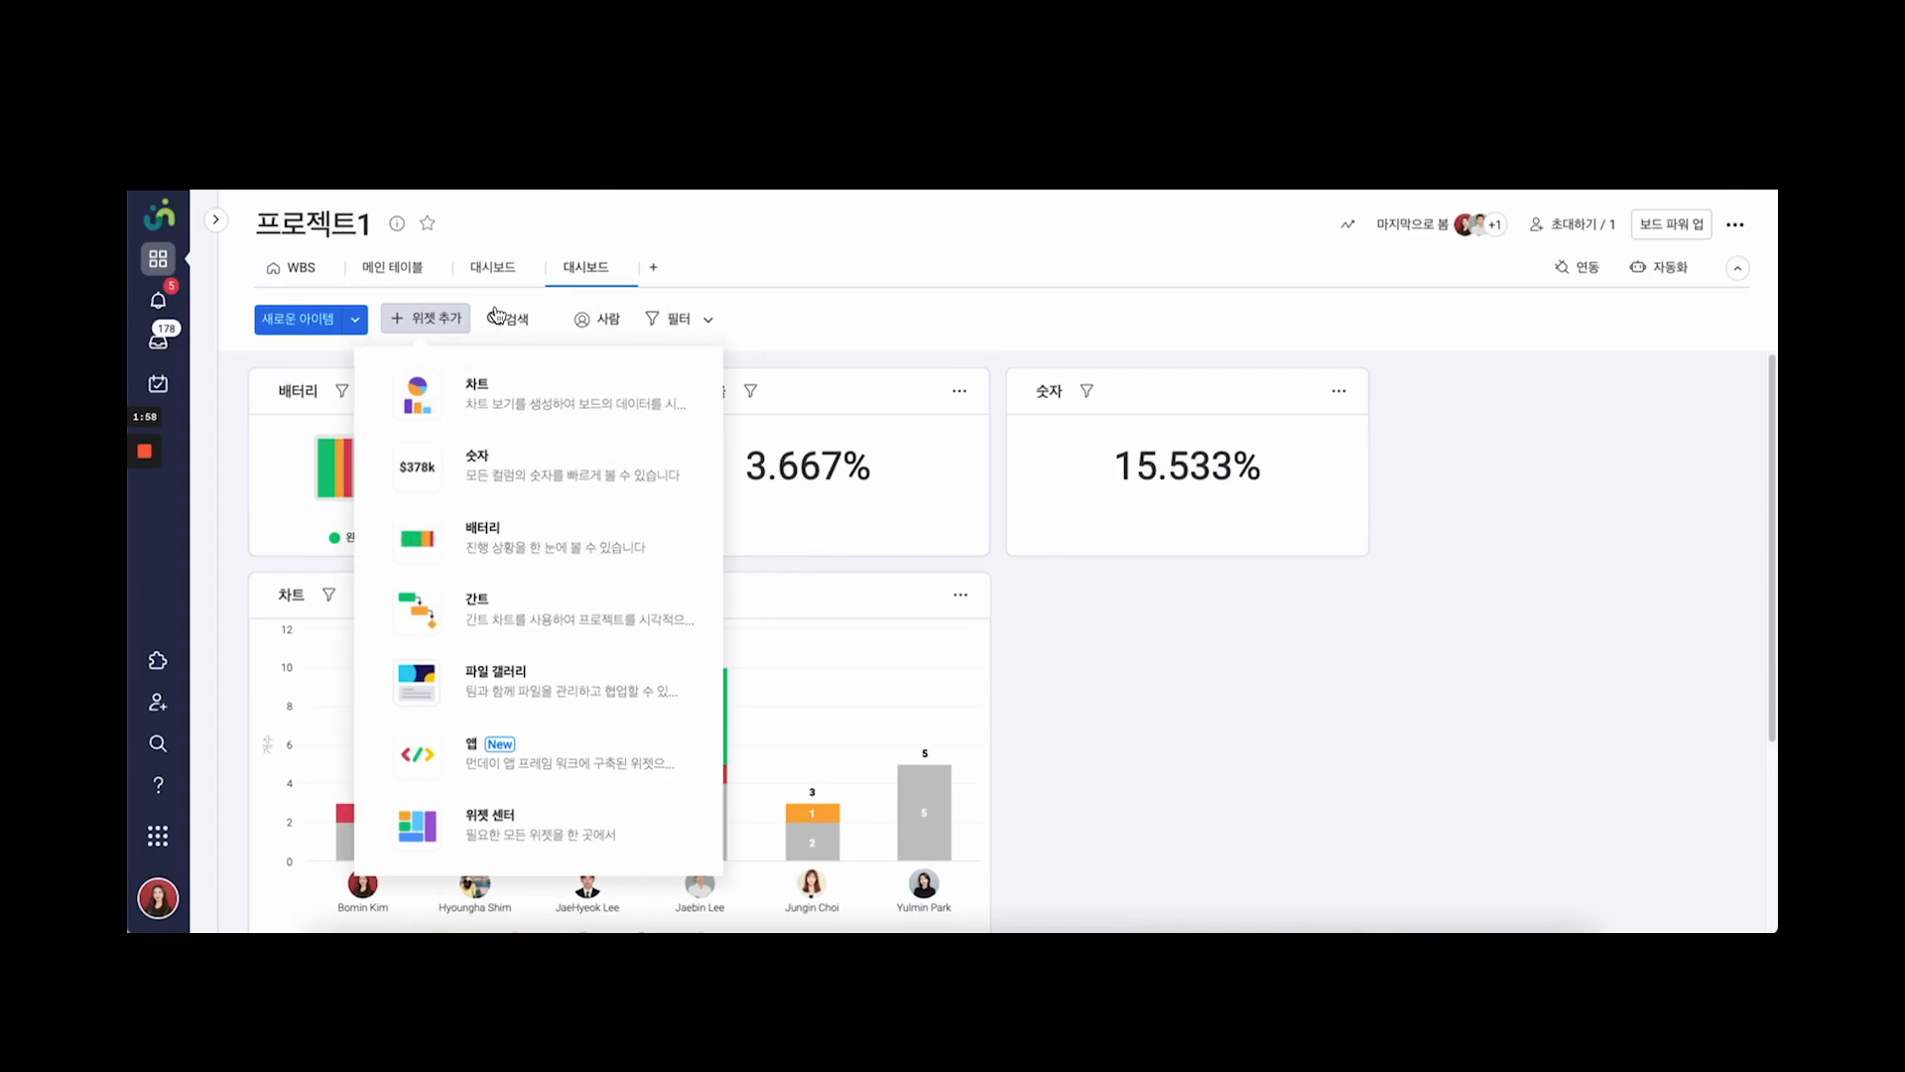
pyautogui.click(659, 838)
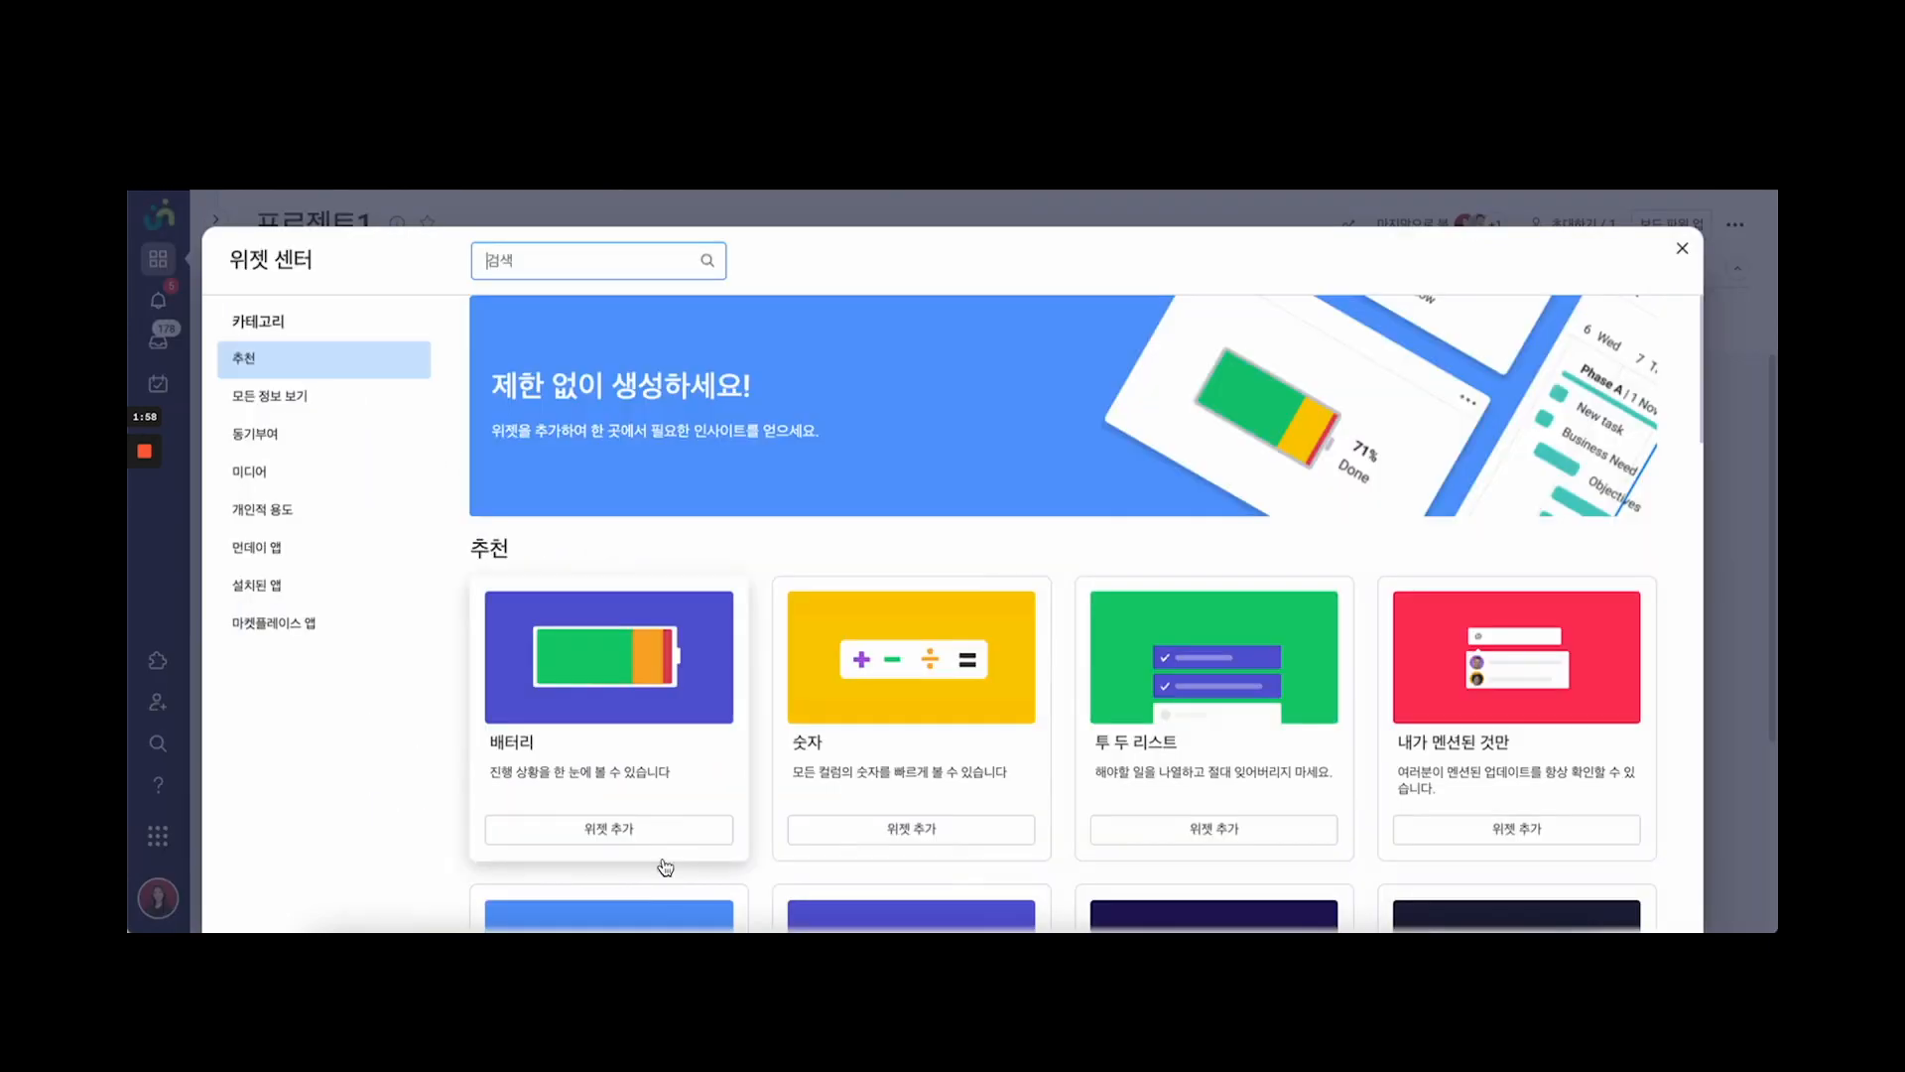
pyautogui.scroll(-1, 1518, 774)
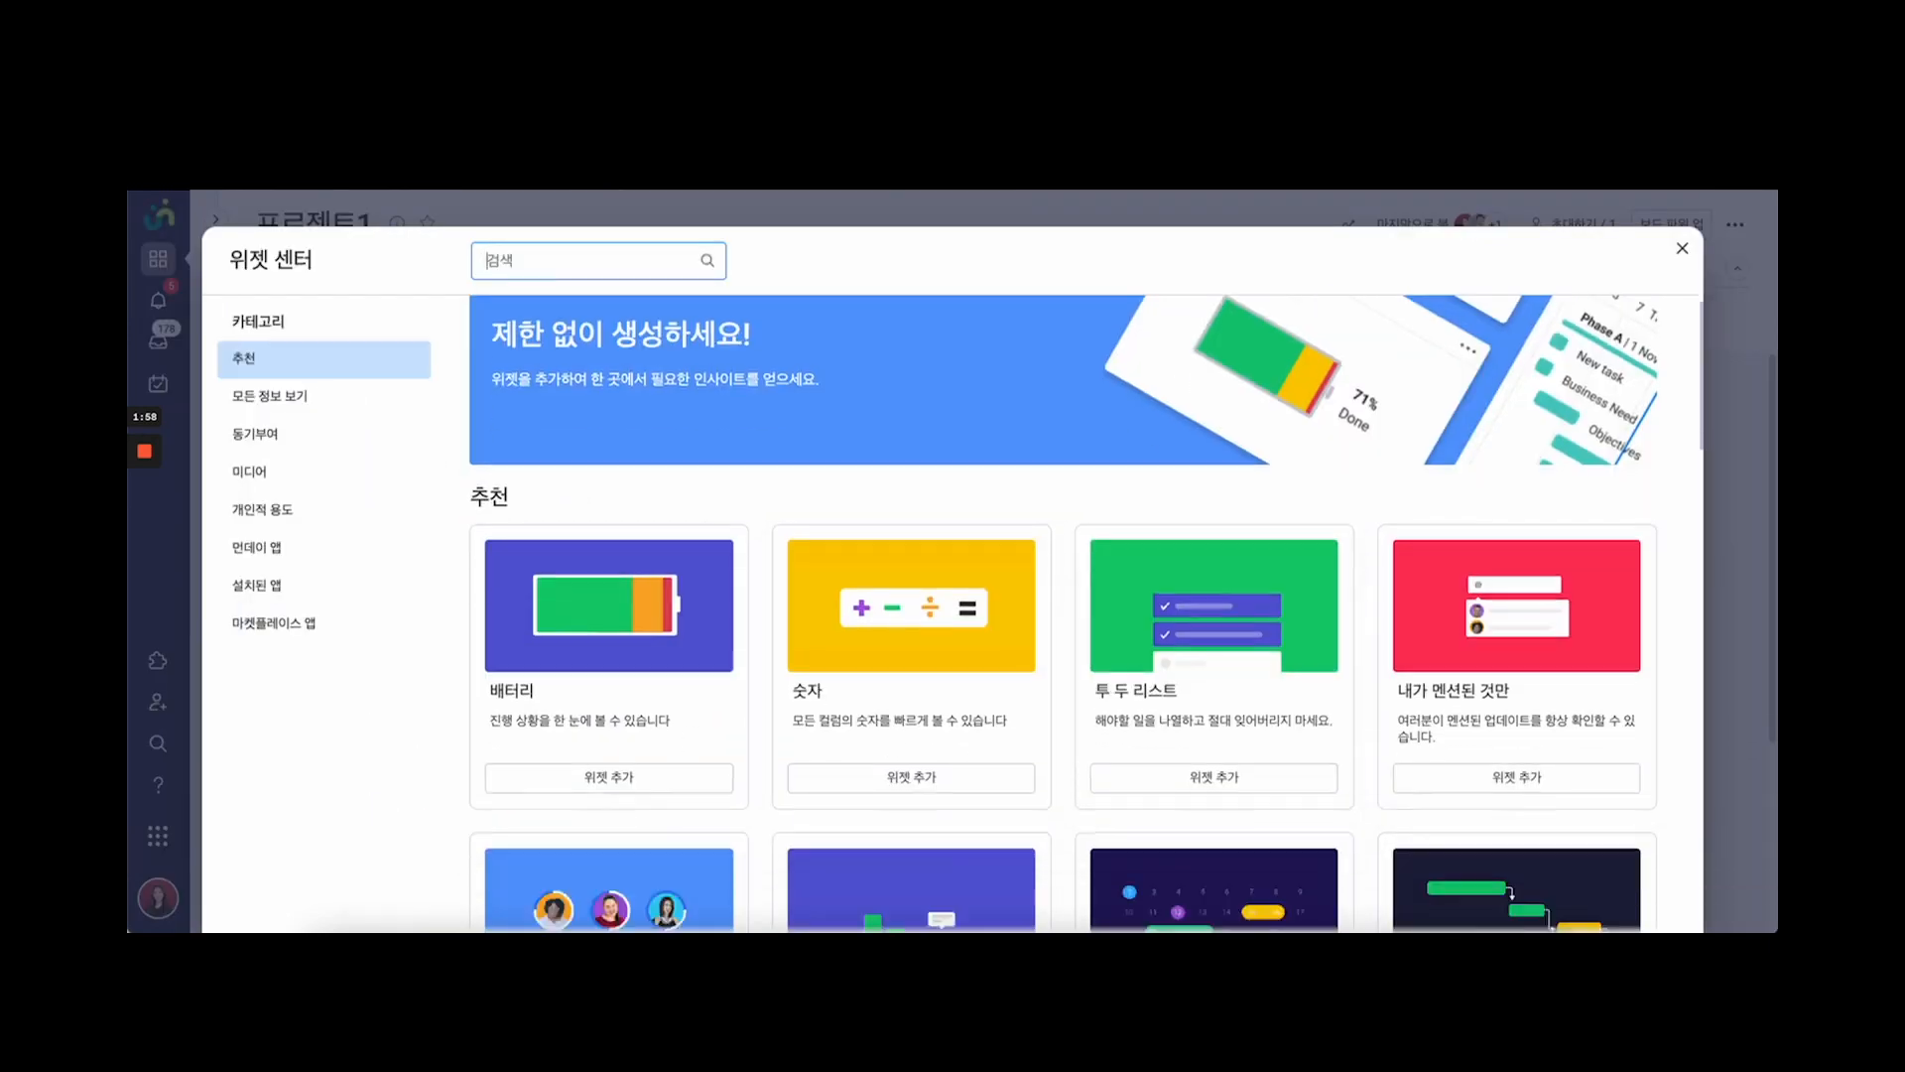
pyautogui.scroll(-2, 1084, 613)
pyautogui.write('간')
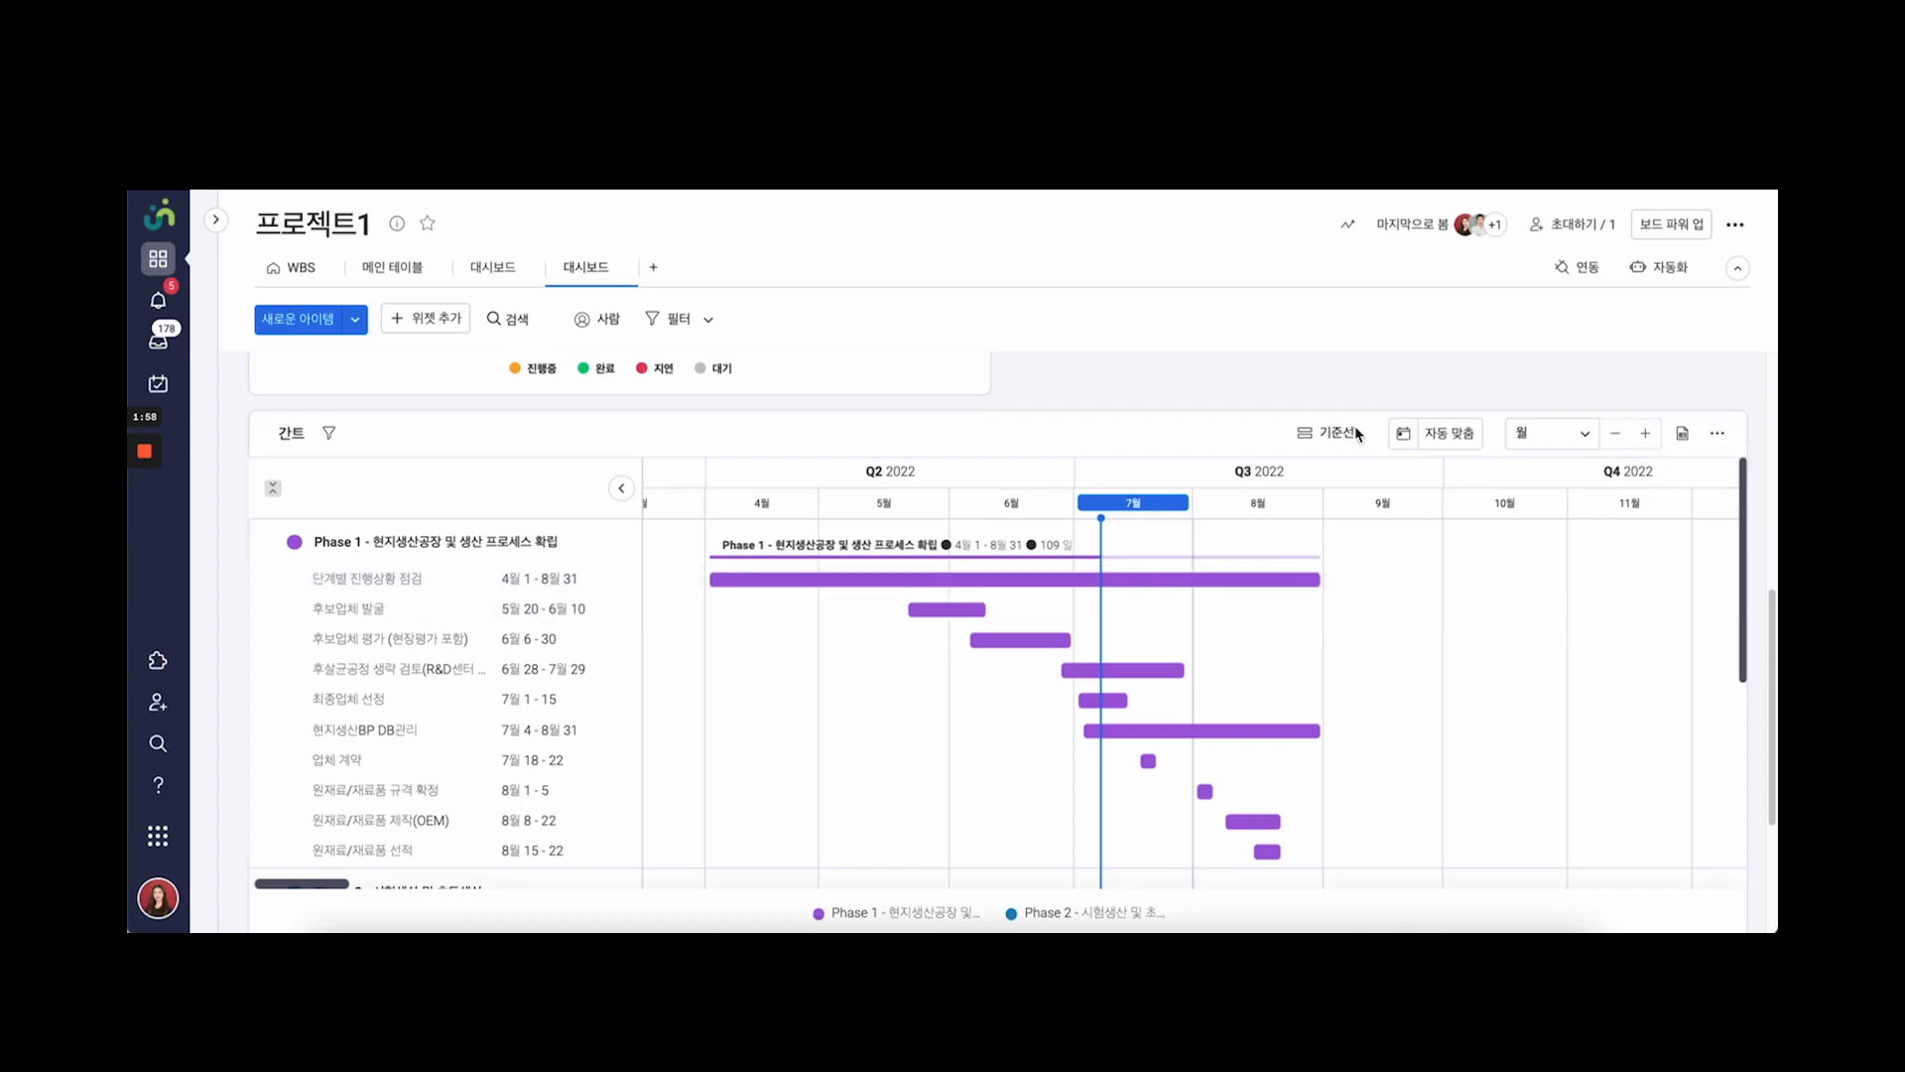
# Open the 간트 widget's settings and expand its 그룹 options
pyautogui.click(1717, 433)
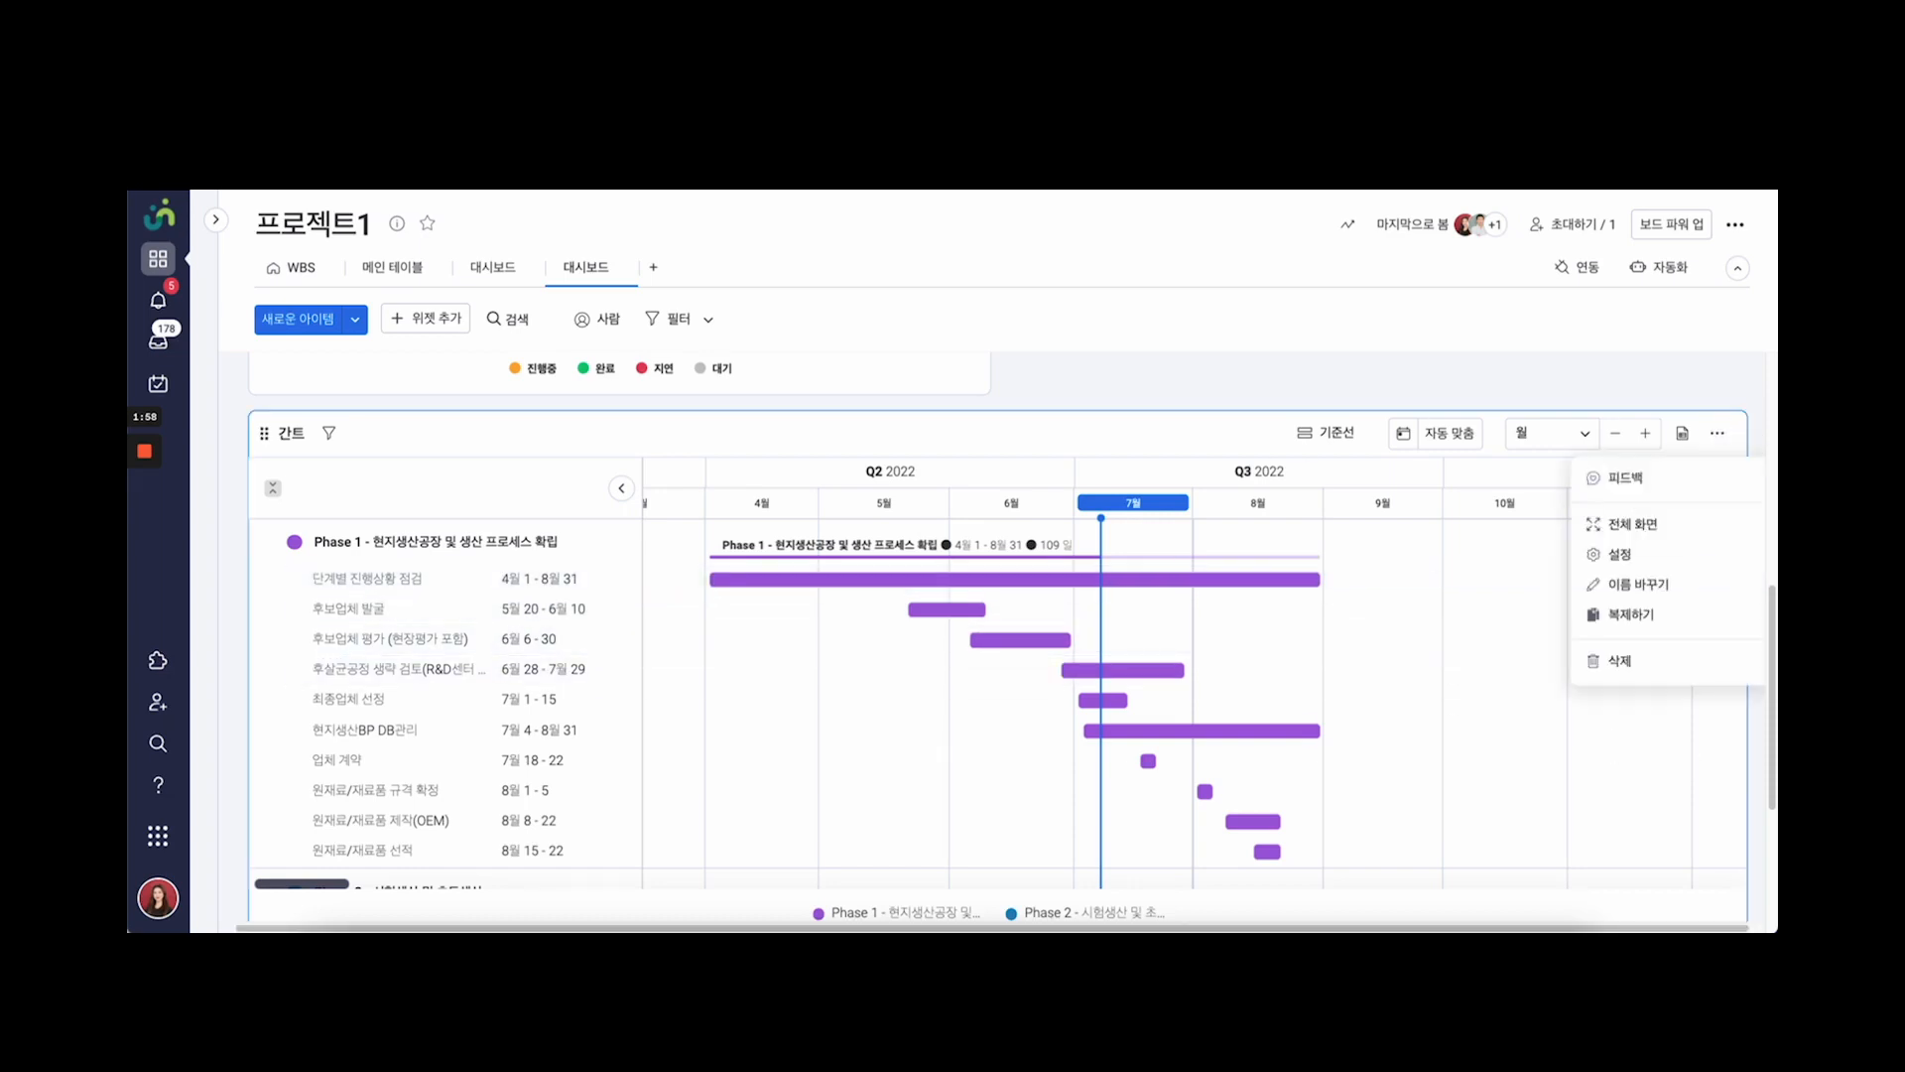
pyautogui.click(1620, 554)
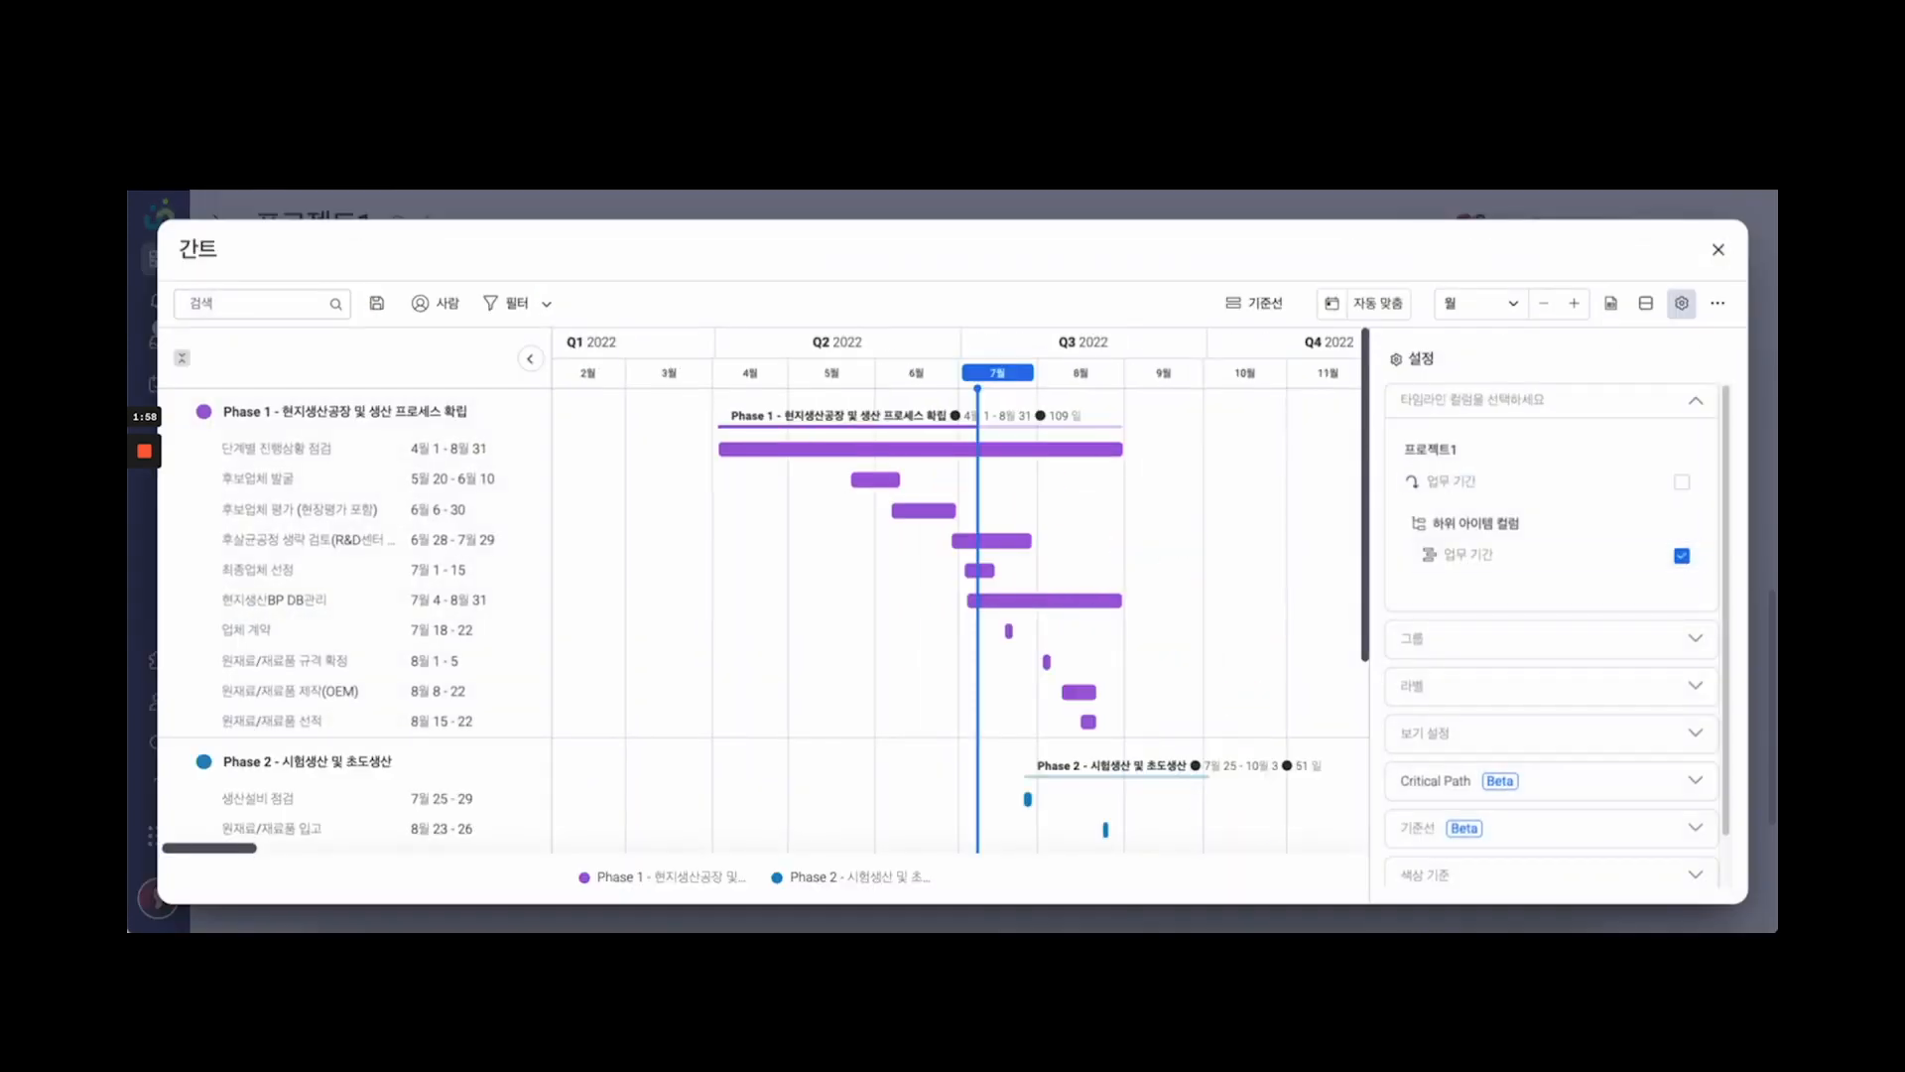
pyautogui.click(1551, 638)
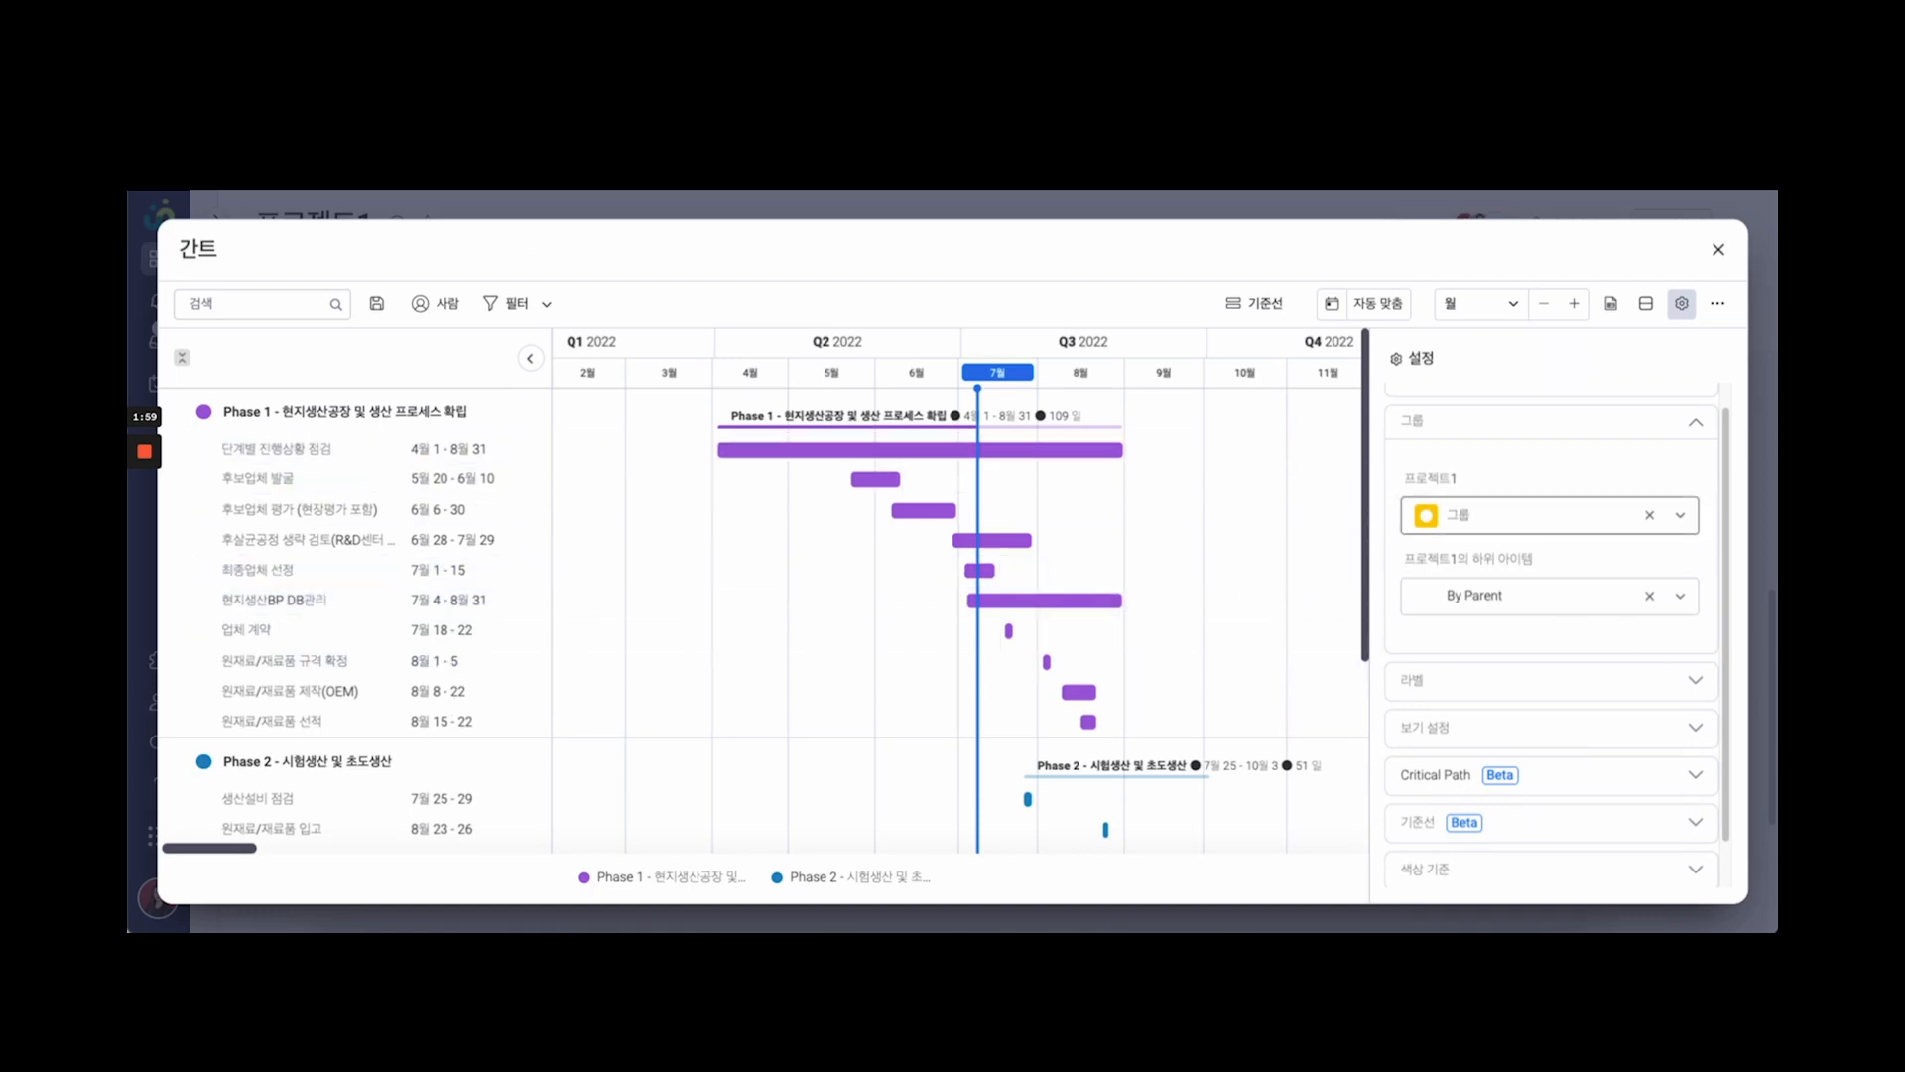
# Try grouping the 간트 widget by 보드 and by 그룹, and clear both grouping columns
pyautogui.click(1533, 514)
pyautogui.click(1503, 645)
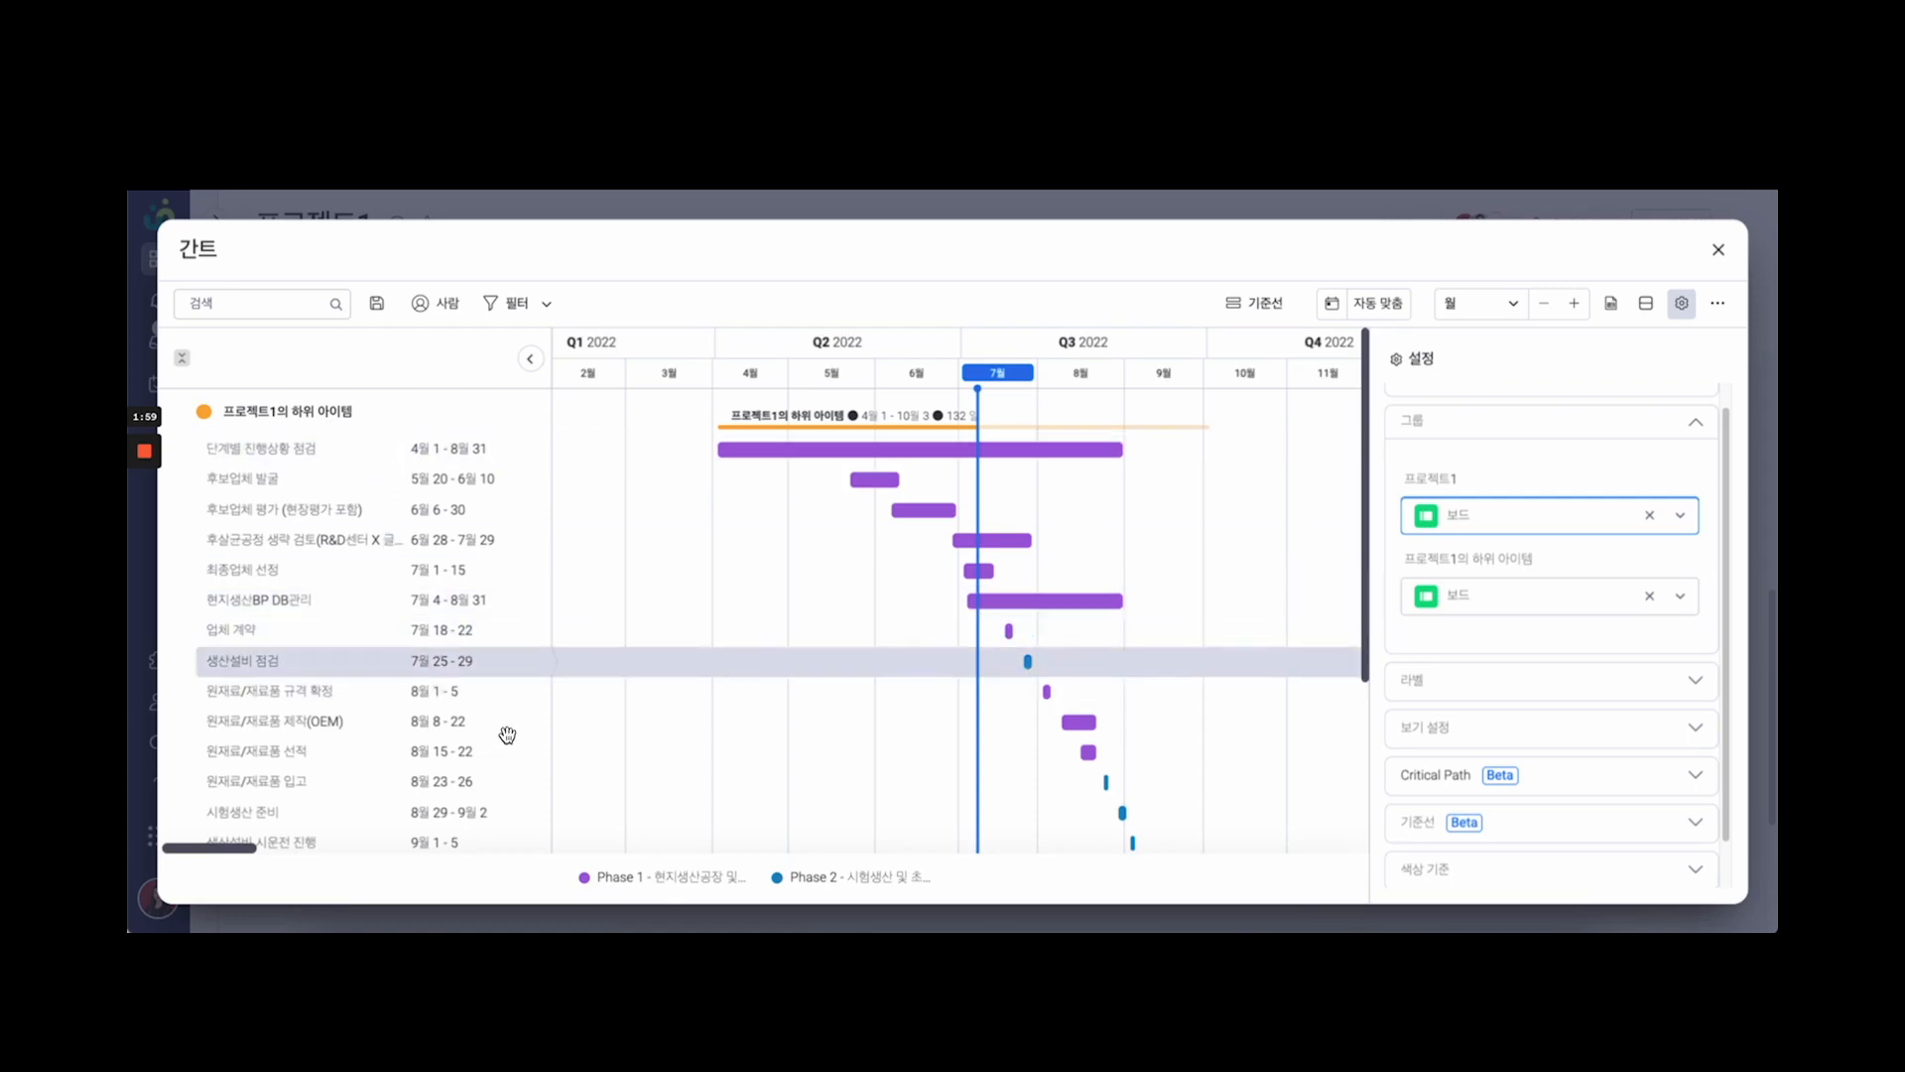
pyautogui.click(1533, 515)
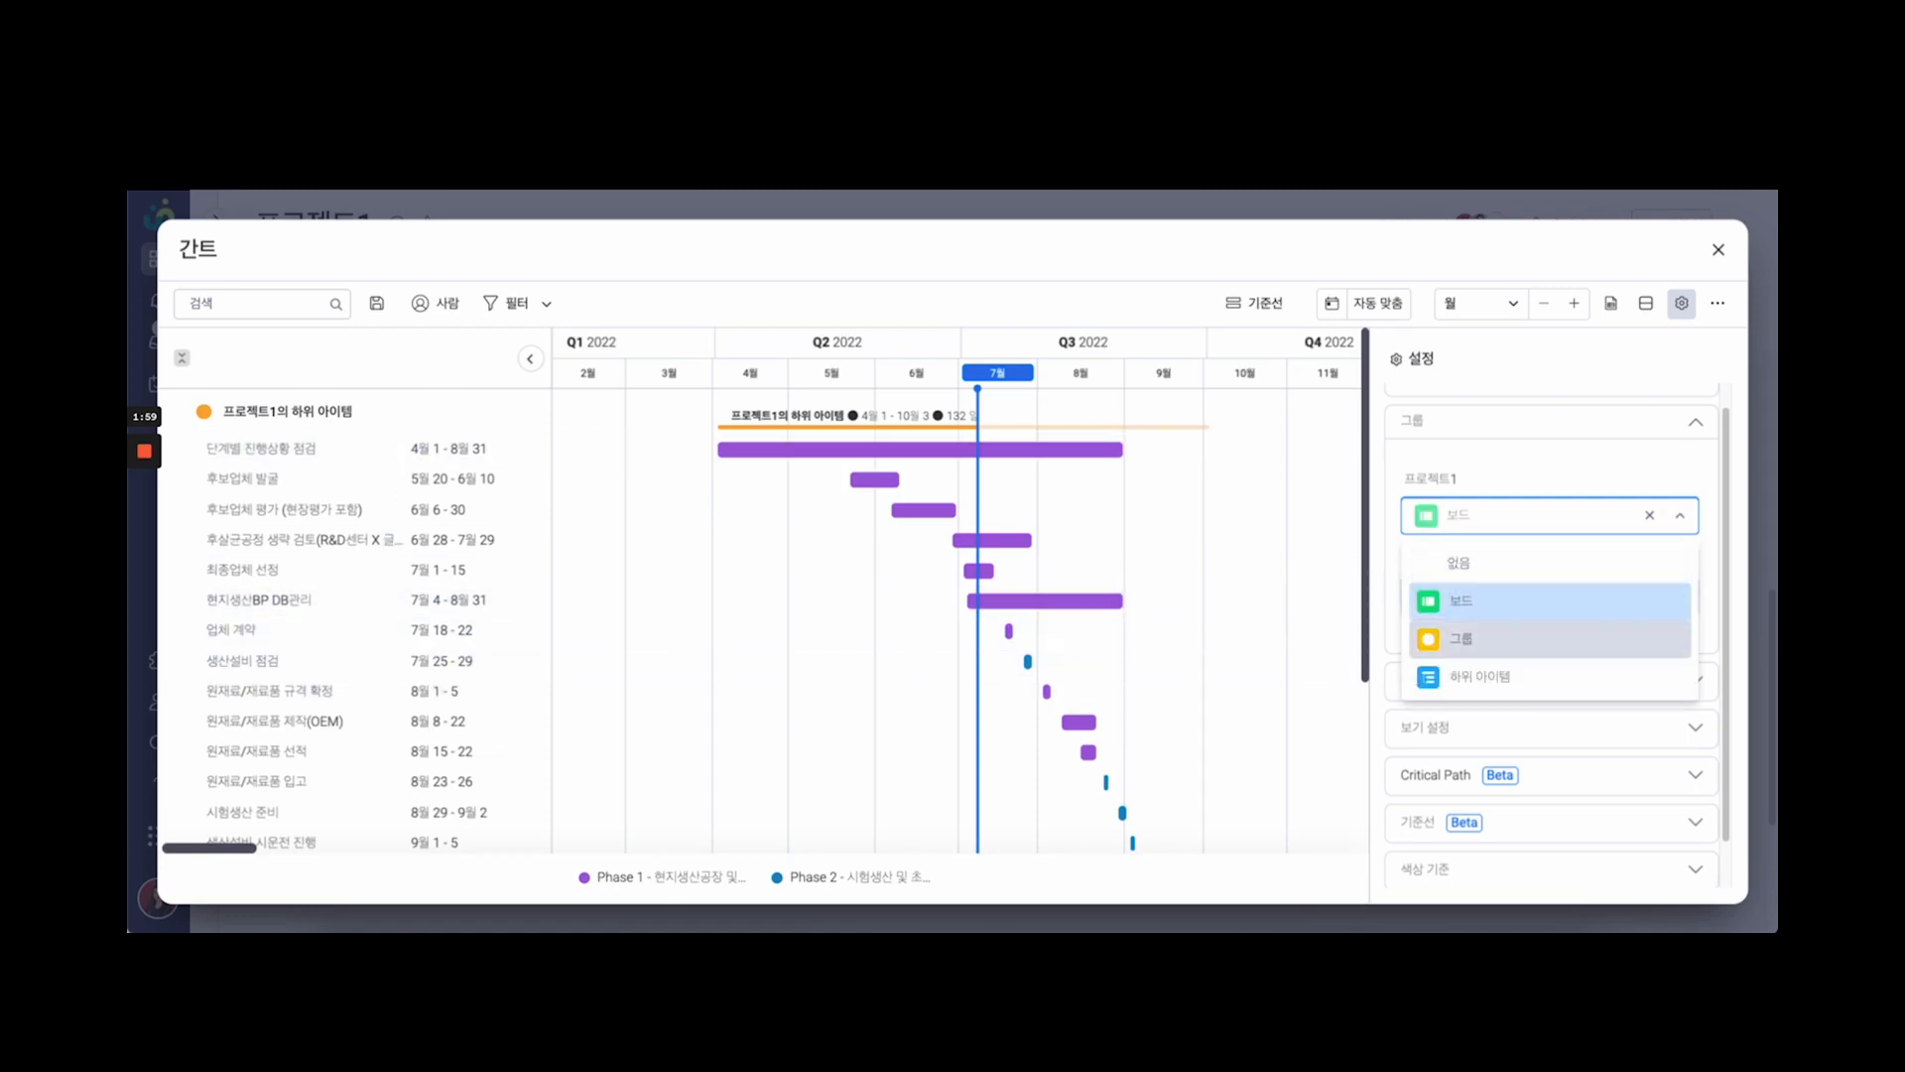
pyautogui.click(1461, 638)
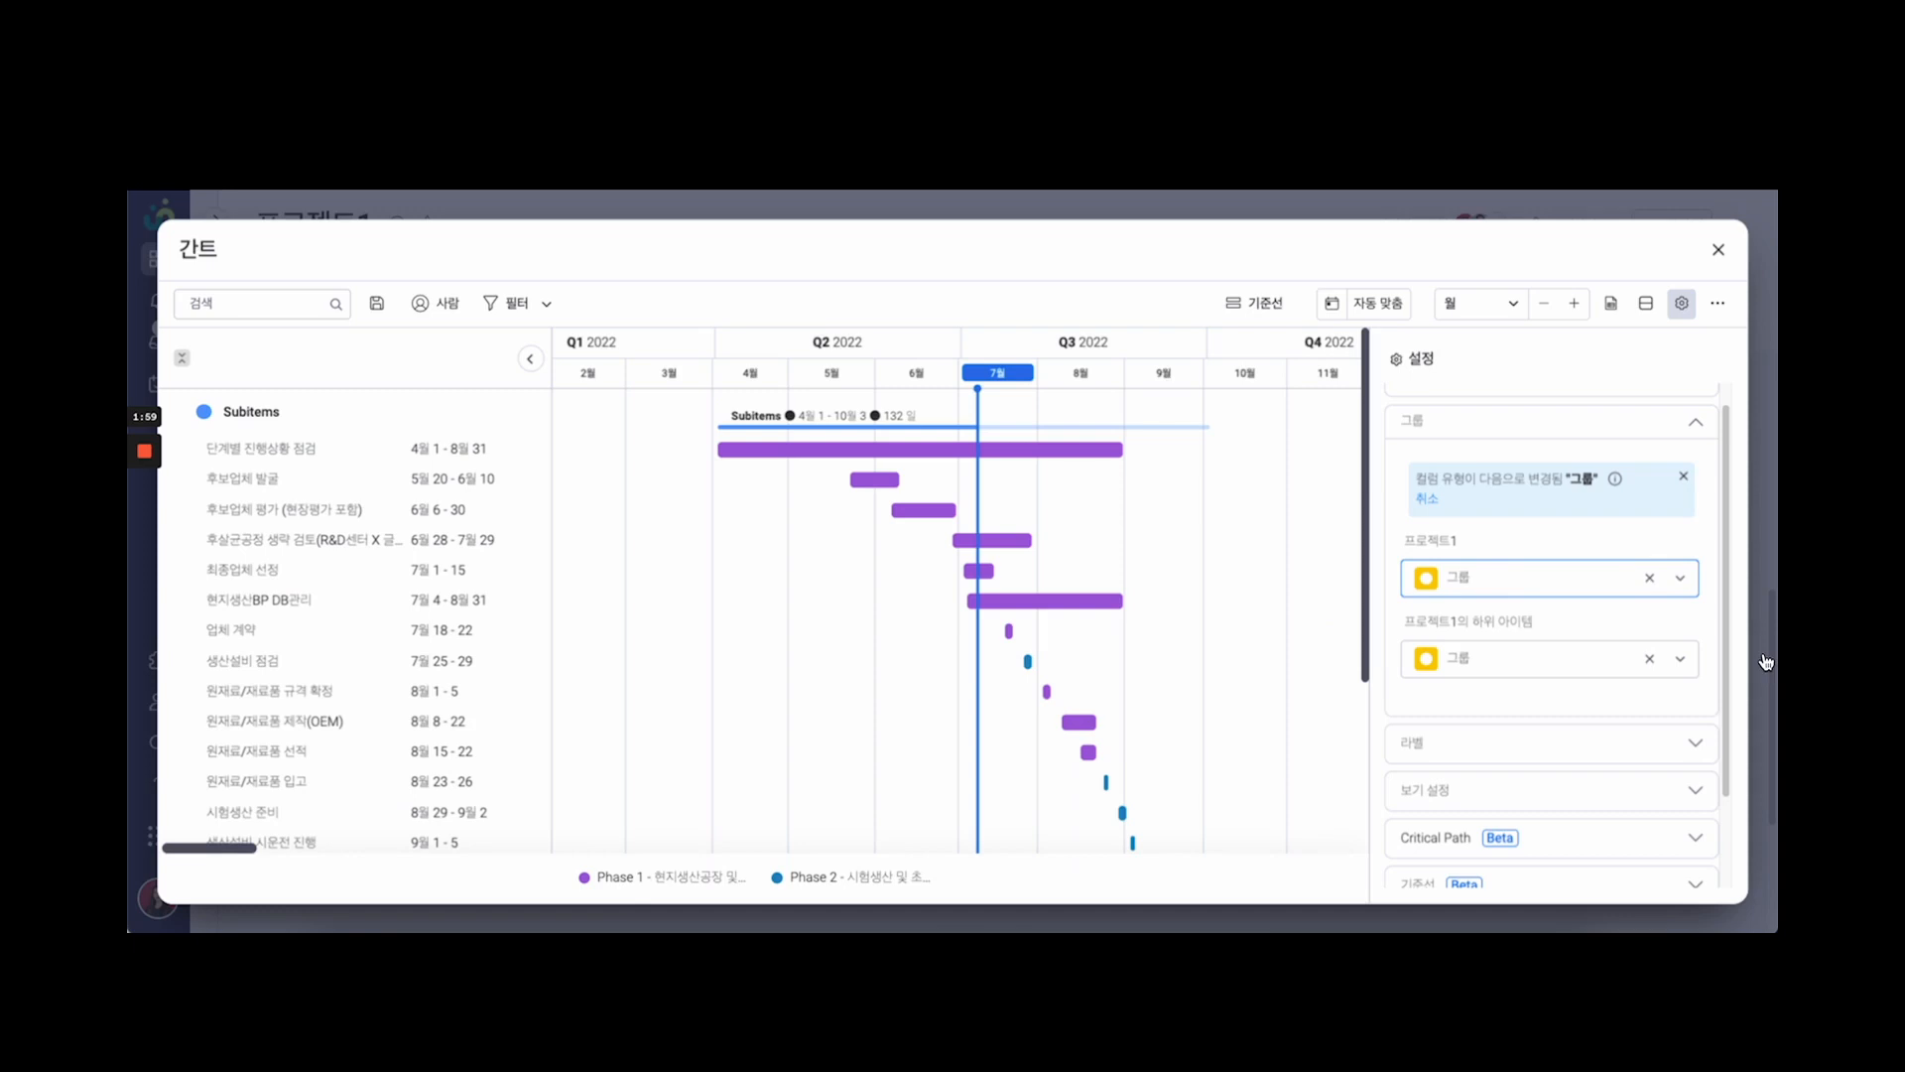
pyautogui.click(1649, 577)
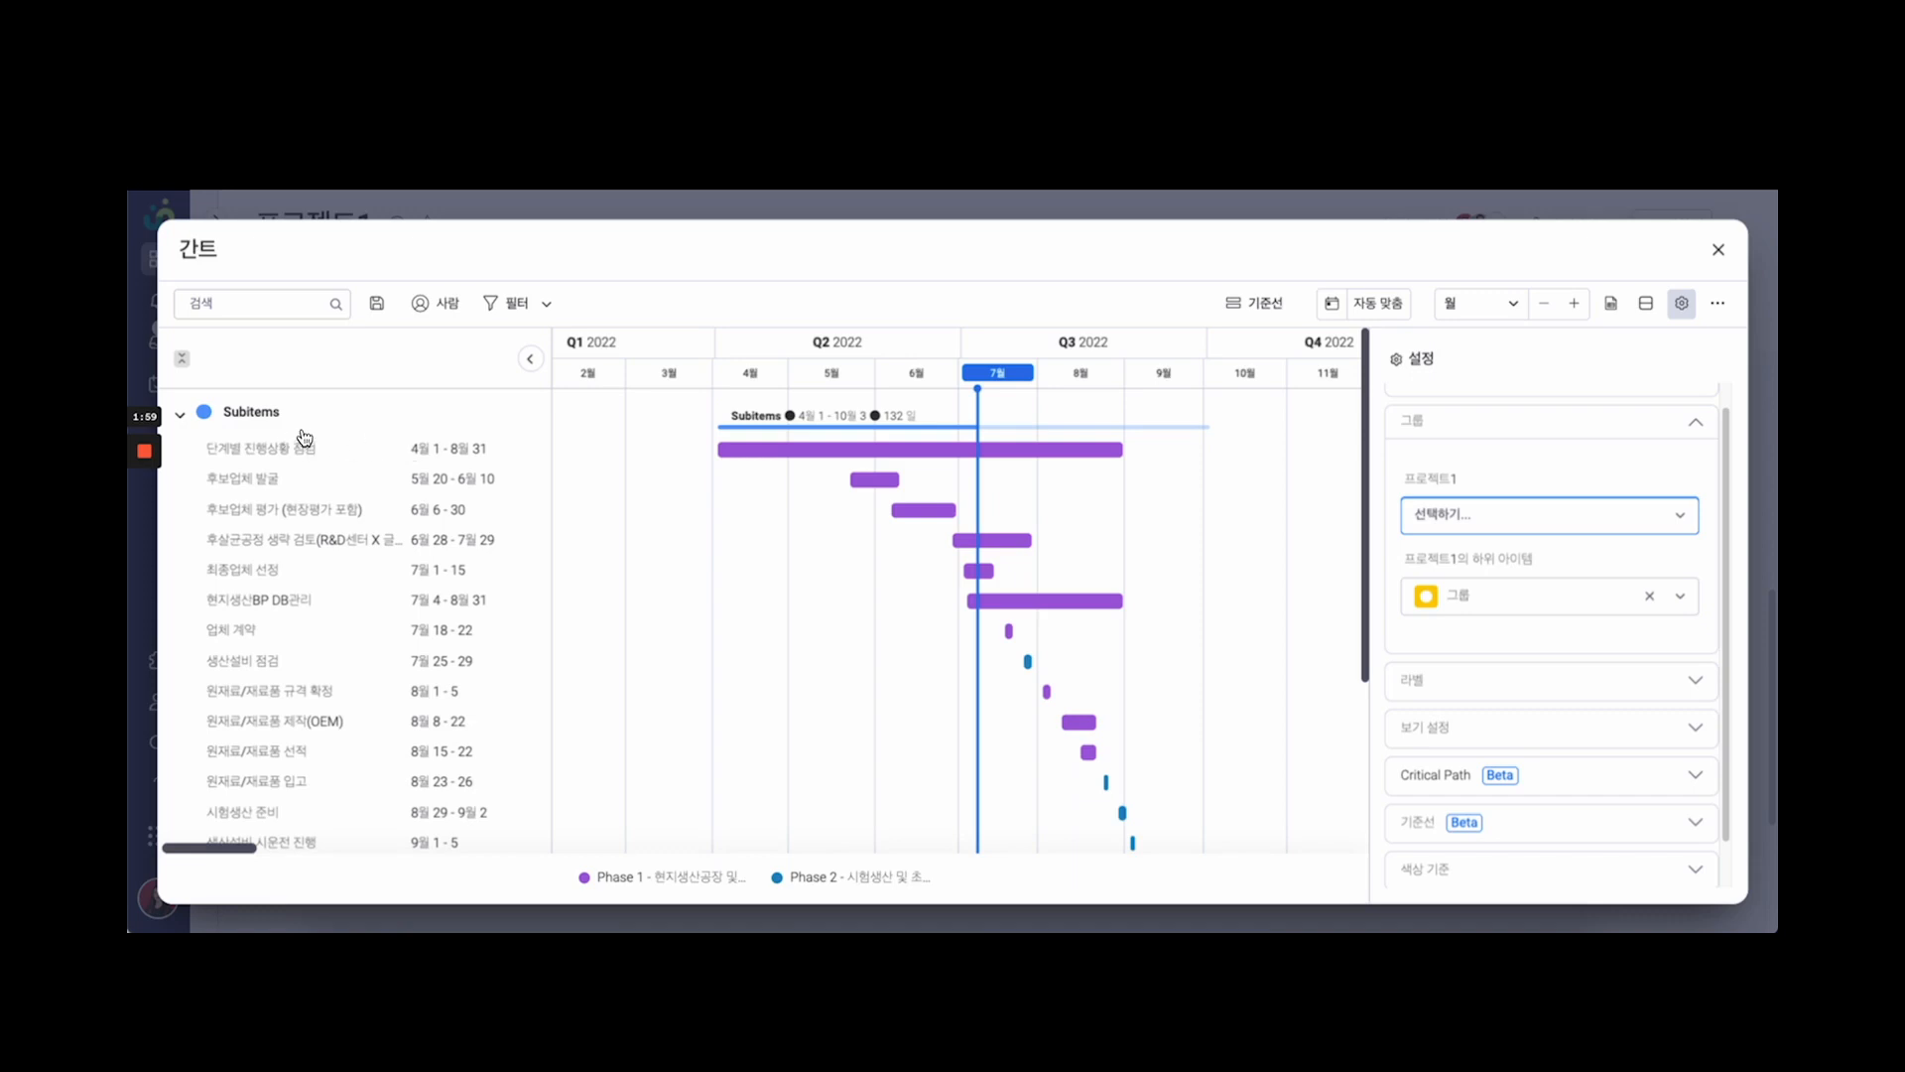
pyautogui.click(1649, 595)
# Group the 간트 widget by 그룹 for 프로젝트1 and by By Parent for its subitems
pyautogui.click(1568, 515)
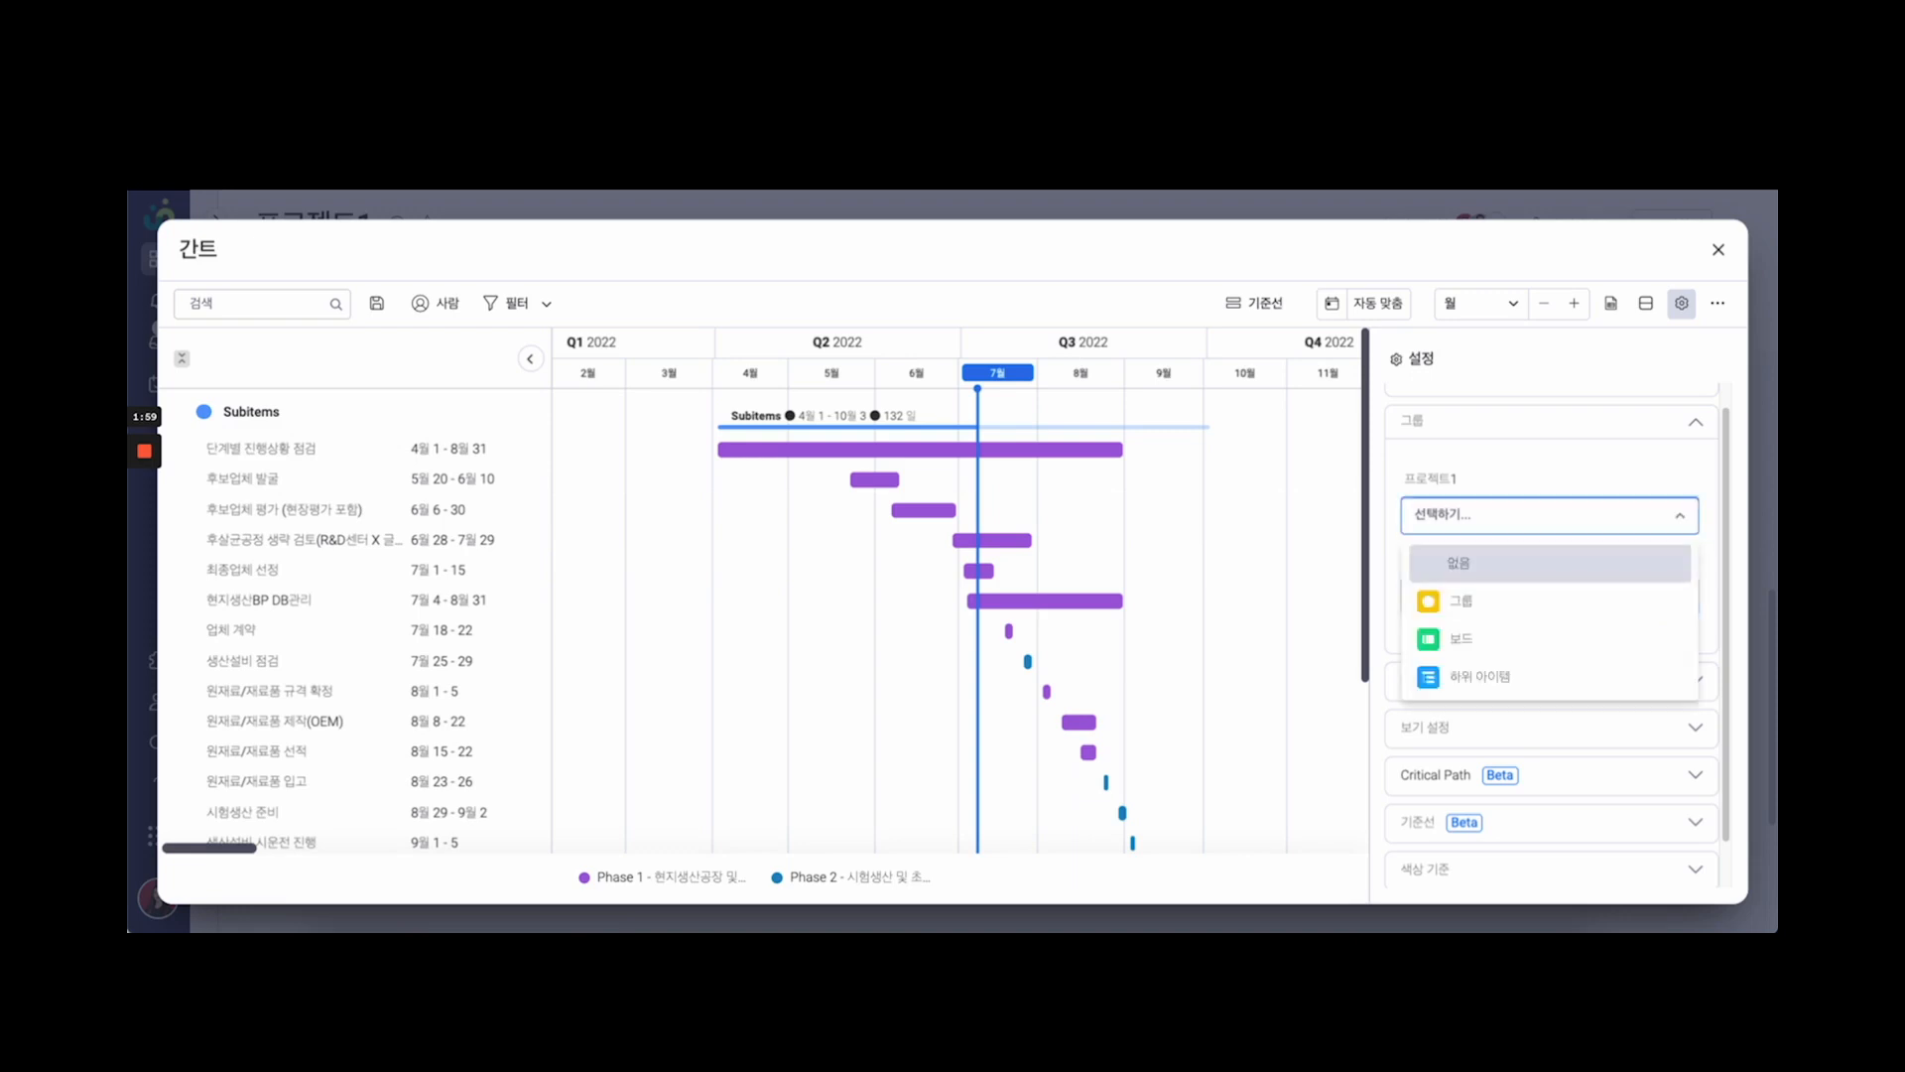
pyautogui.click(1548, 600)
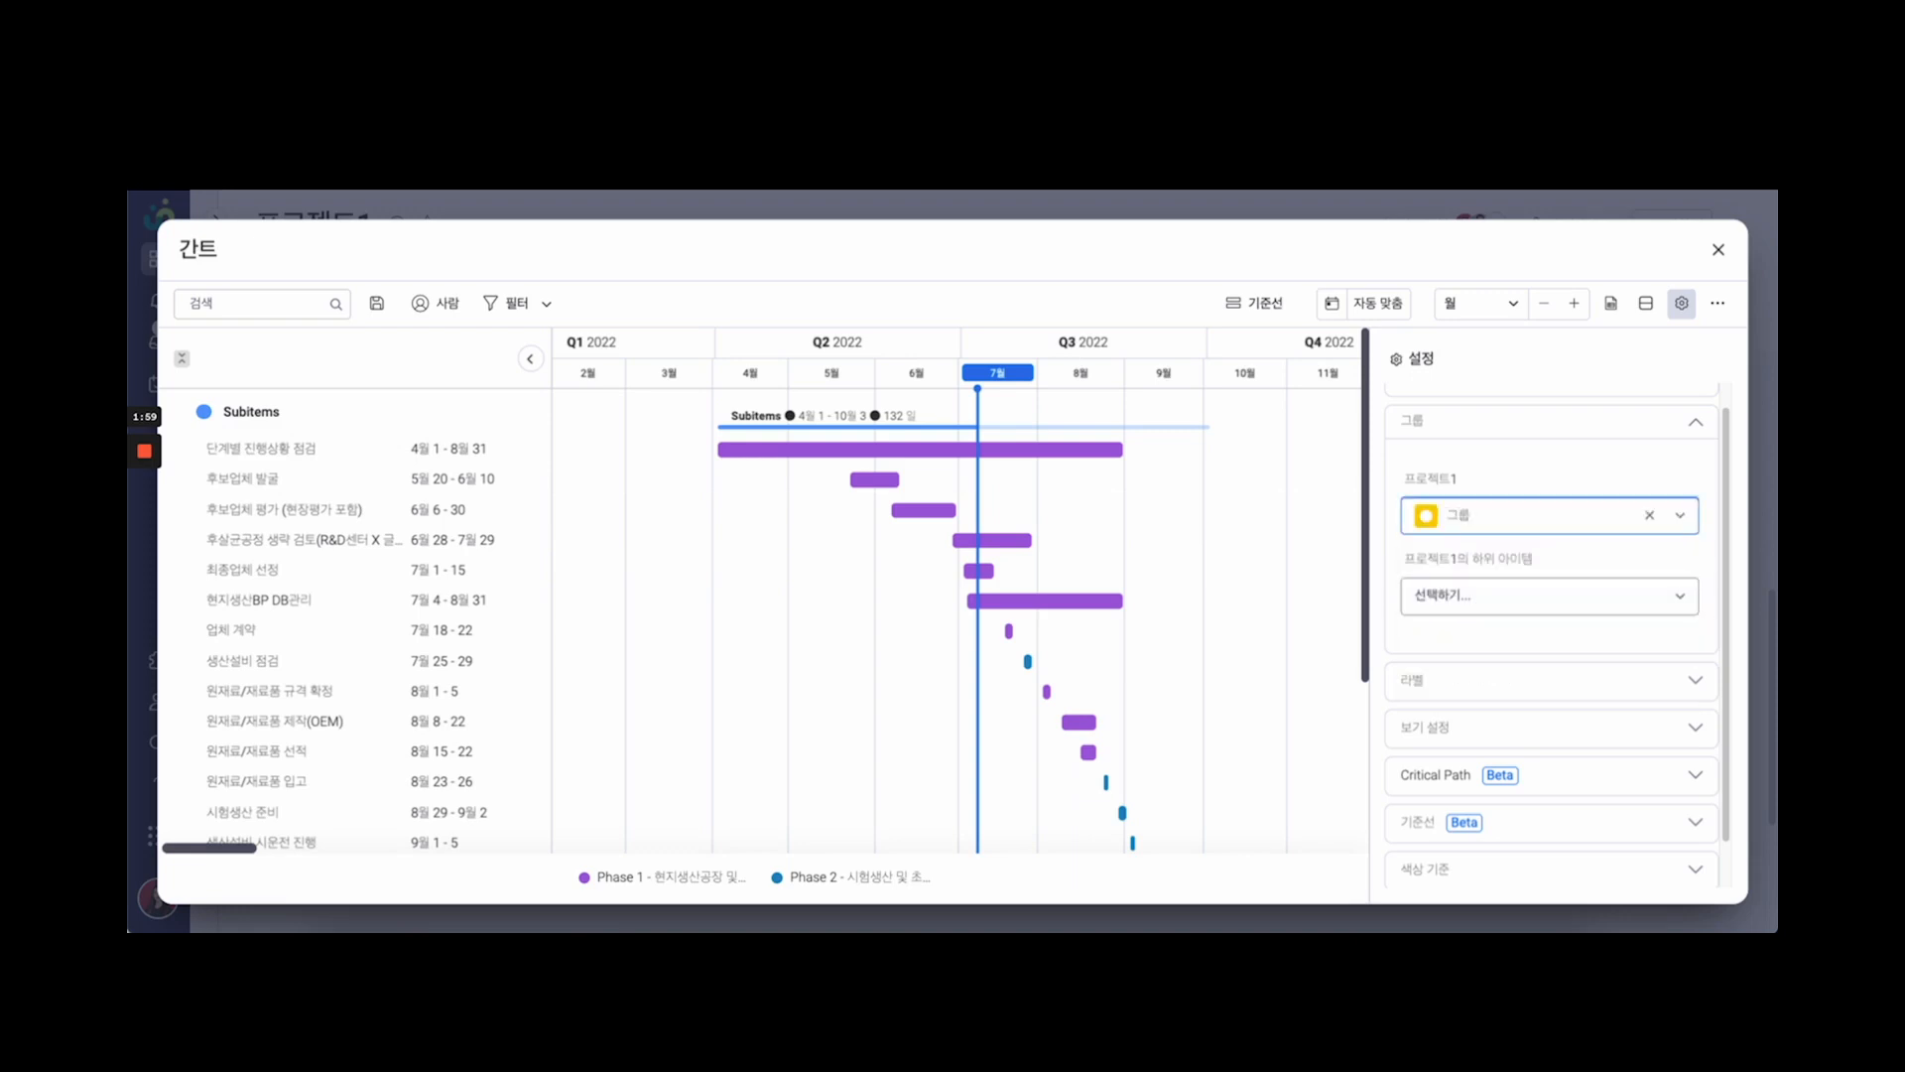
pyautogui.click(1547, 595)
pyautogui.click(1459, 677)
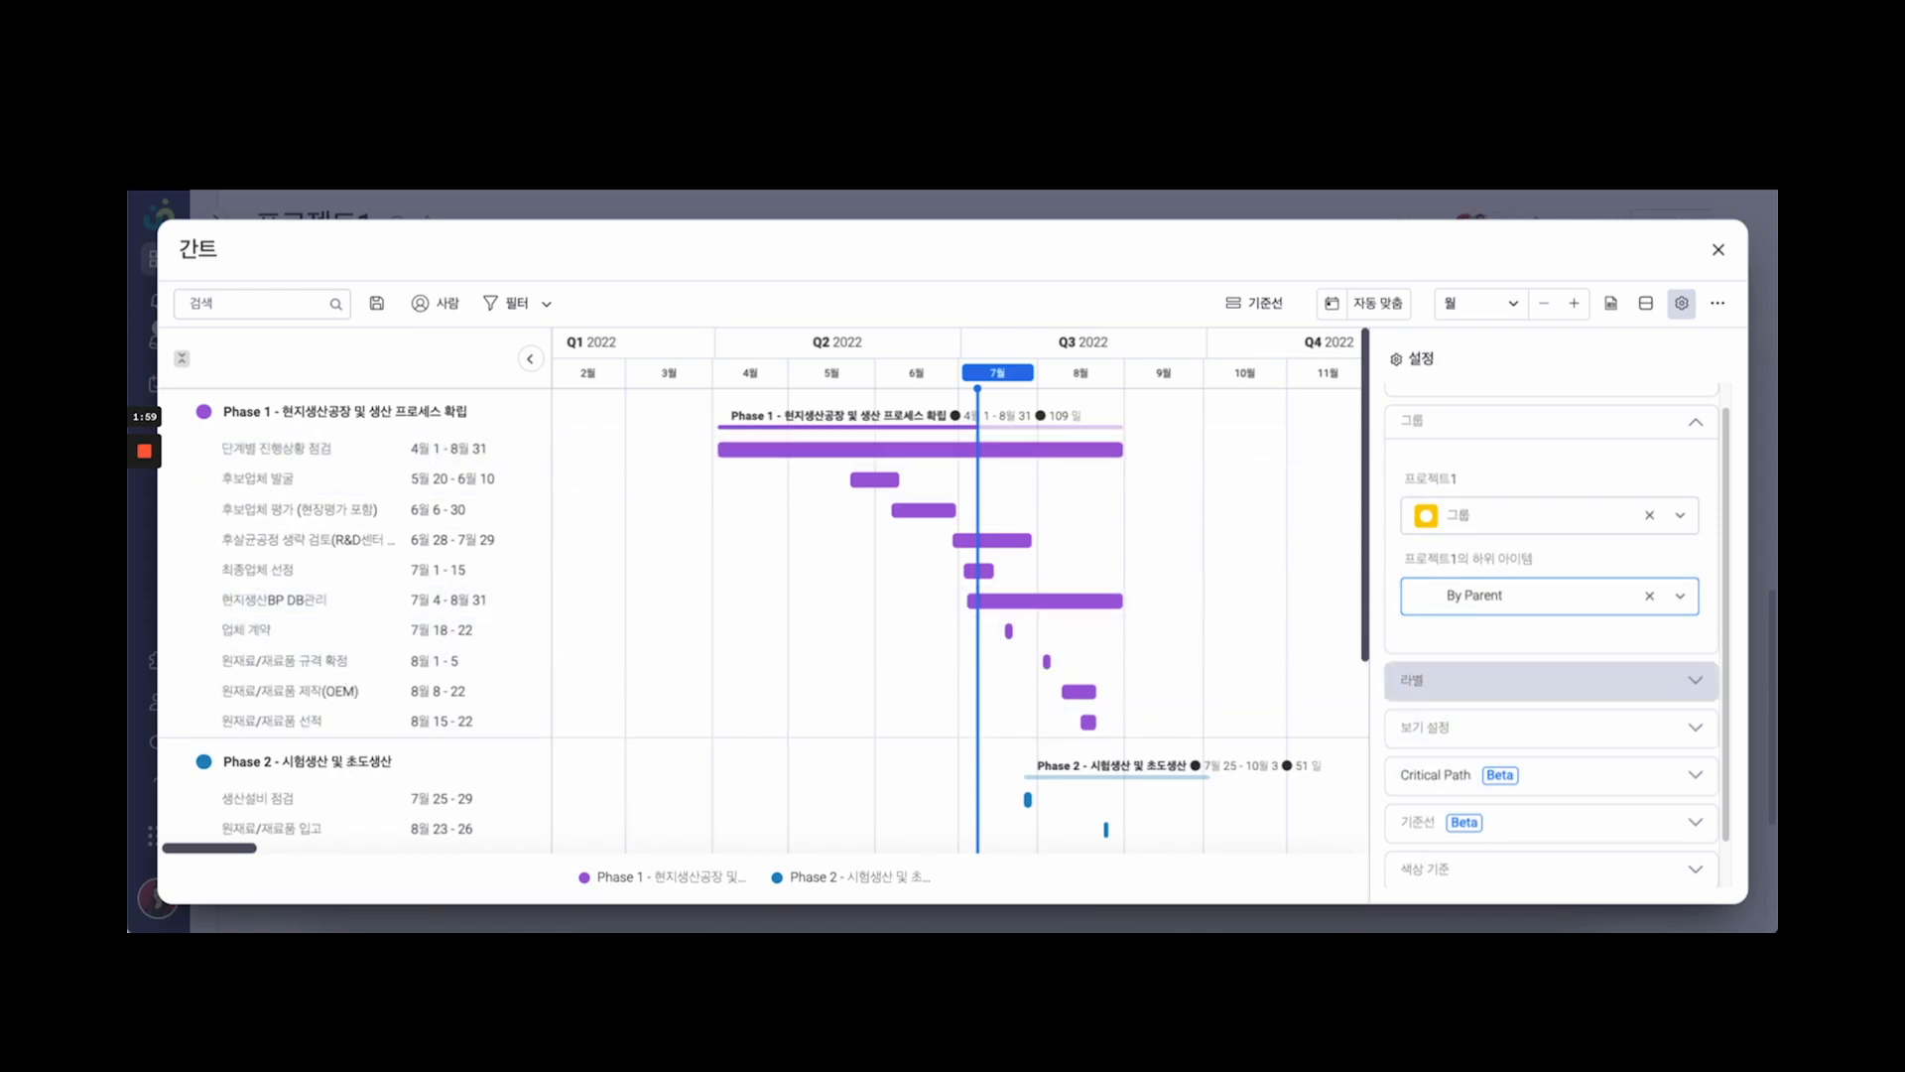
# Set the 간트 widget's 라벨 to 없음 for 프로젝트1 and to 담당자 for its subitems
pyautogui.click(1469, 680)
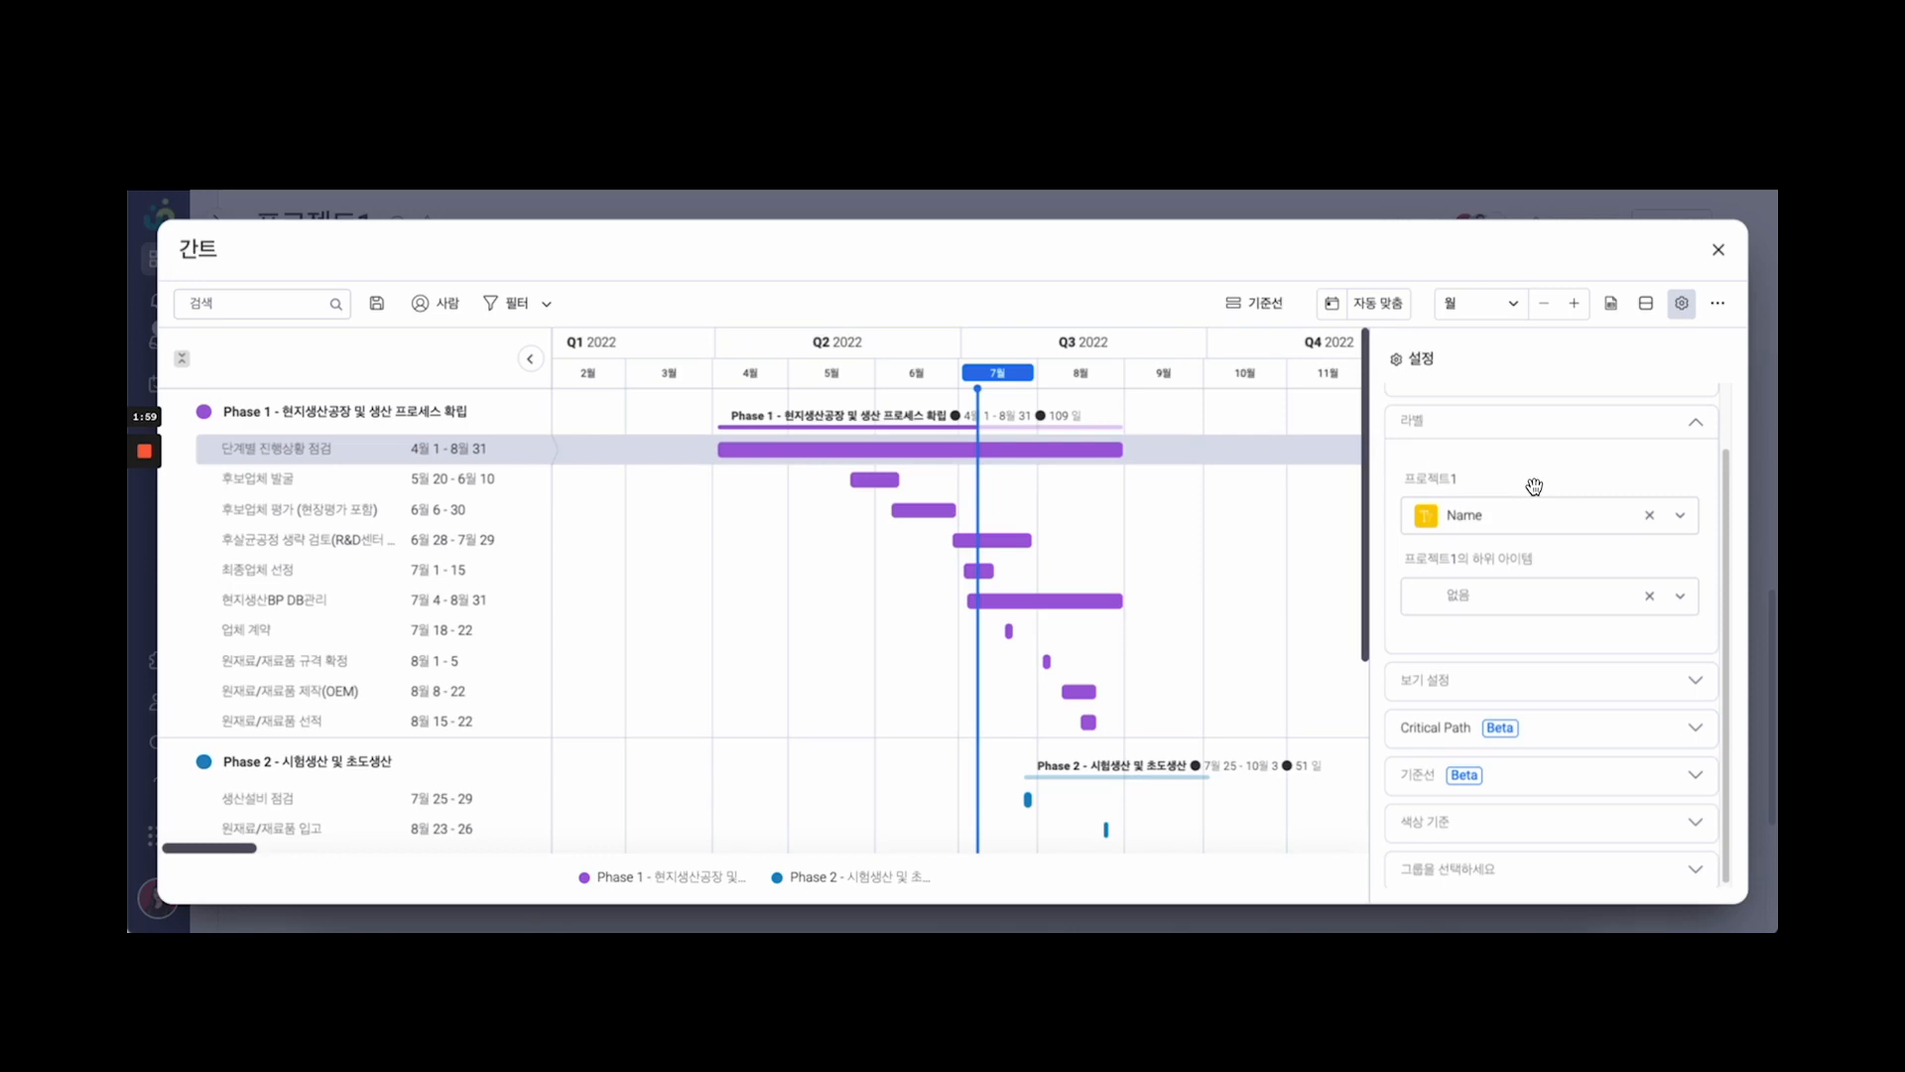
pyautogui.click(1565, 515)
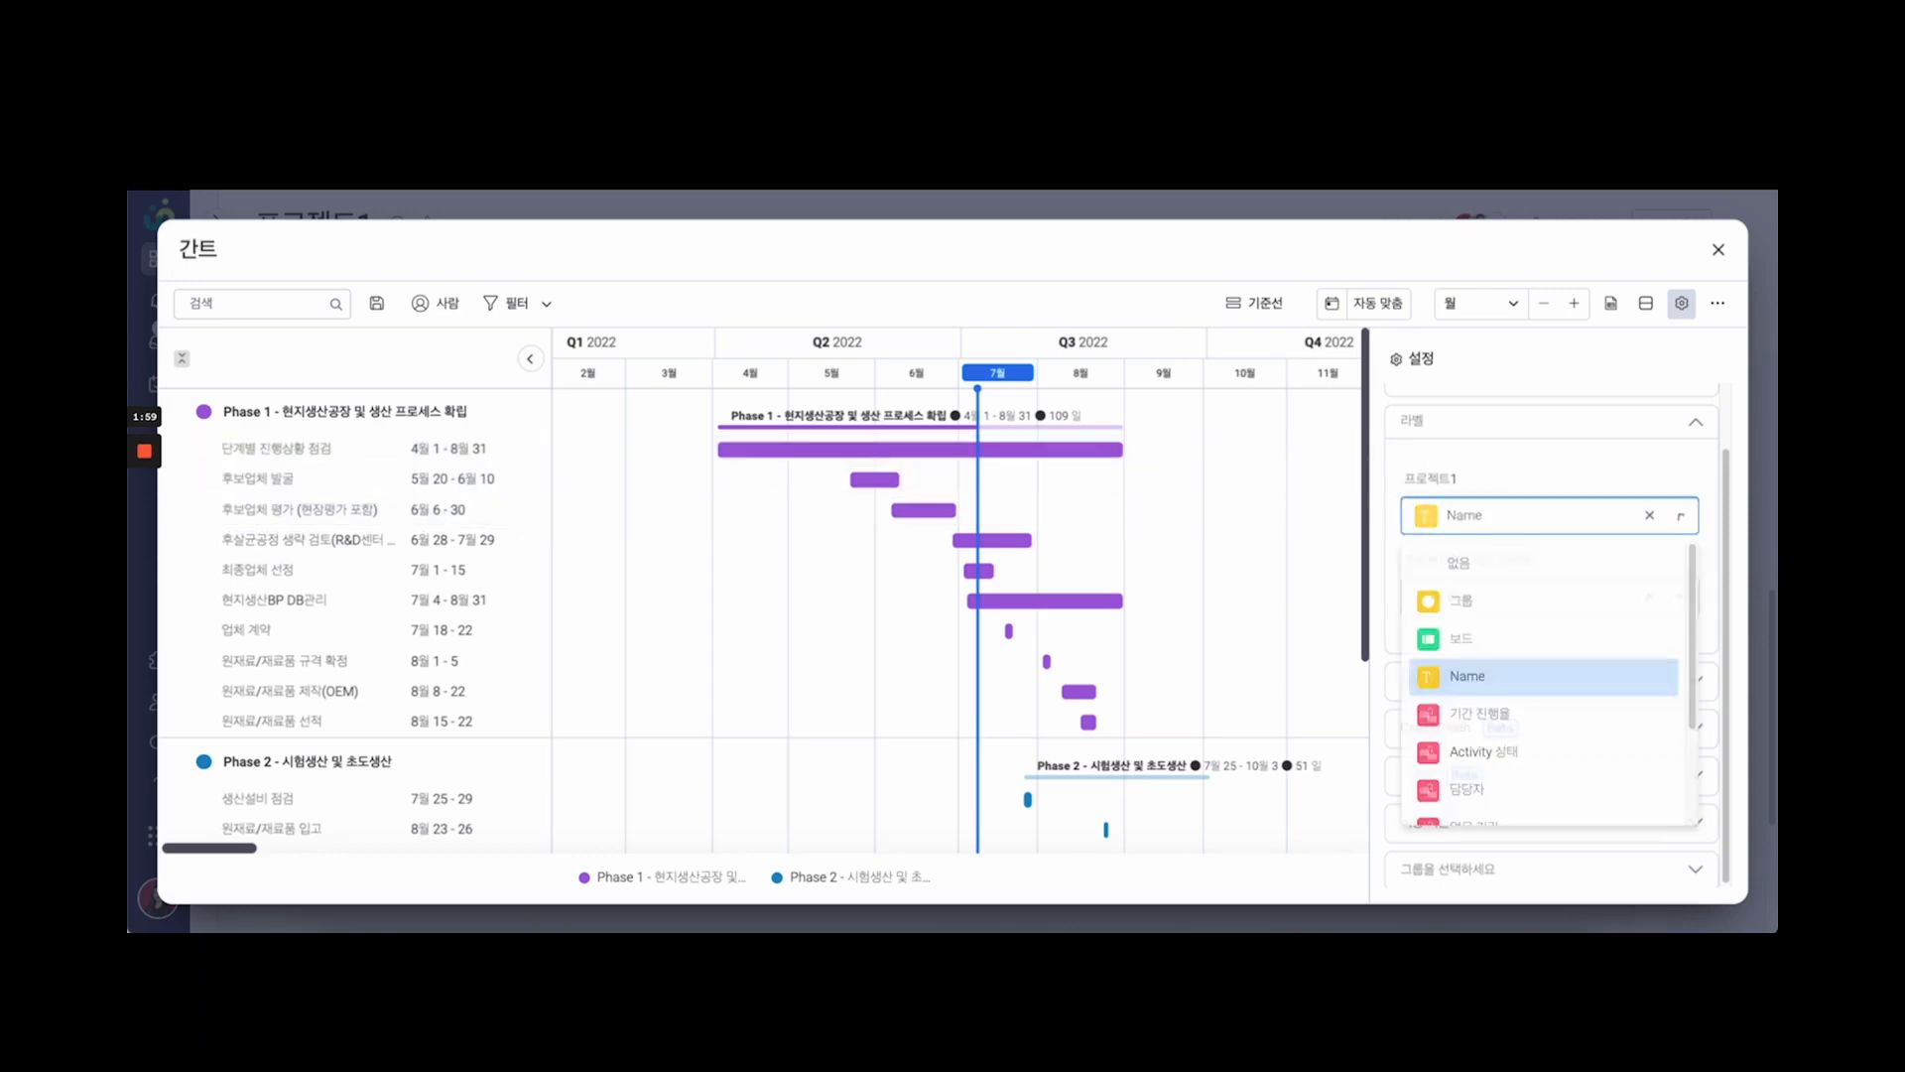
pyautogui.click(1458, 563)
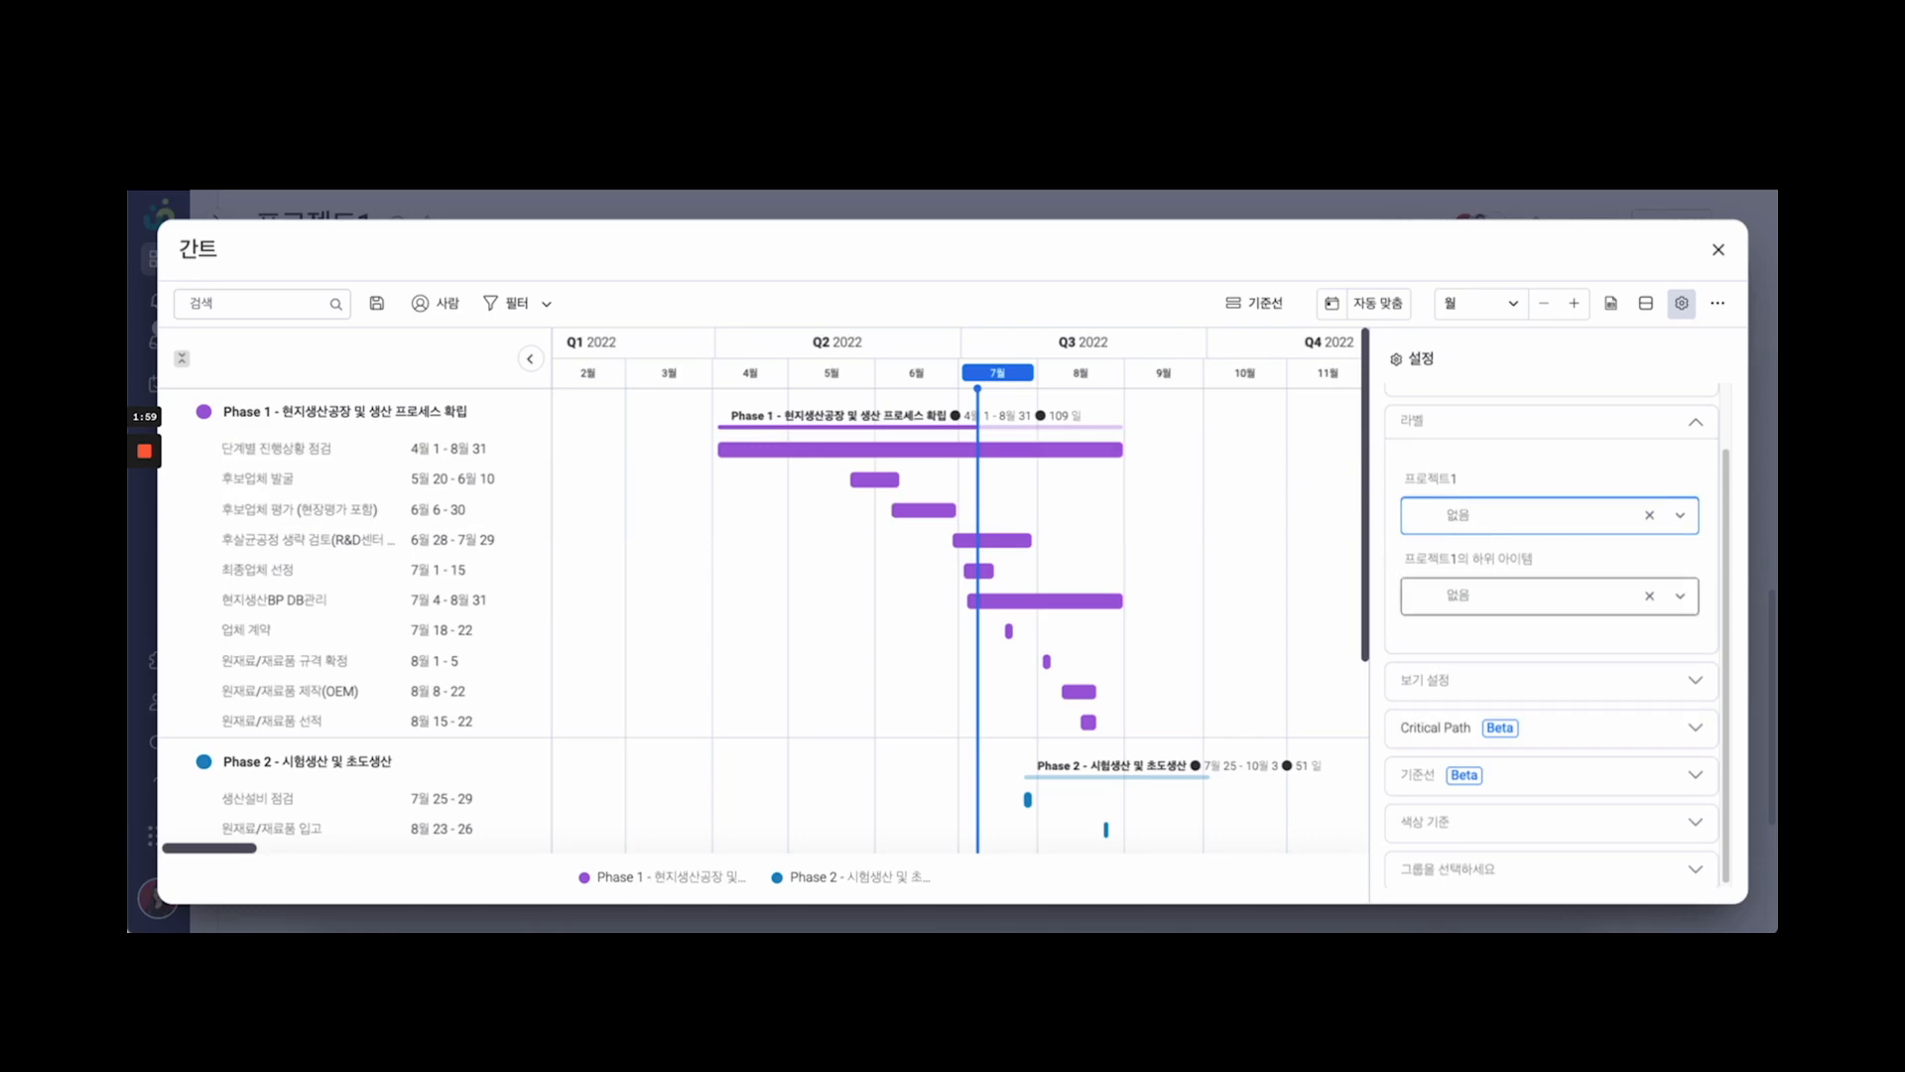
pyautogui.click(1549, 596)
pyautogui.click(1466, 794)
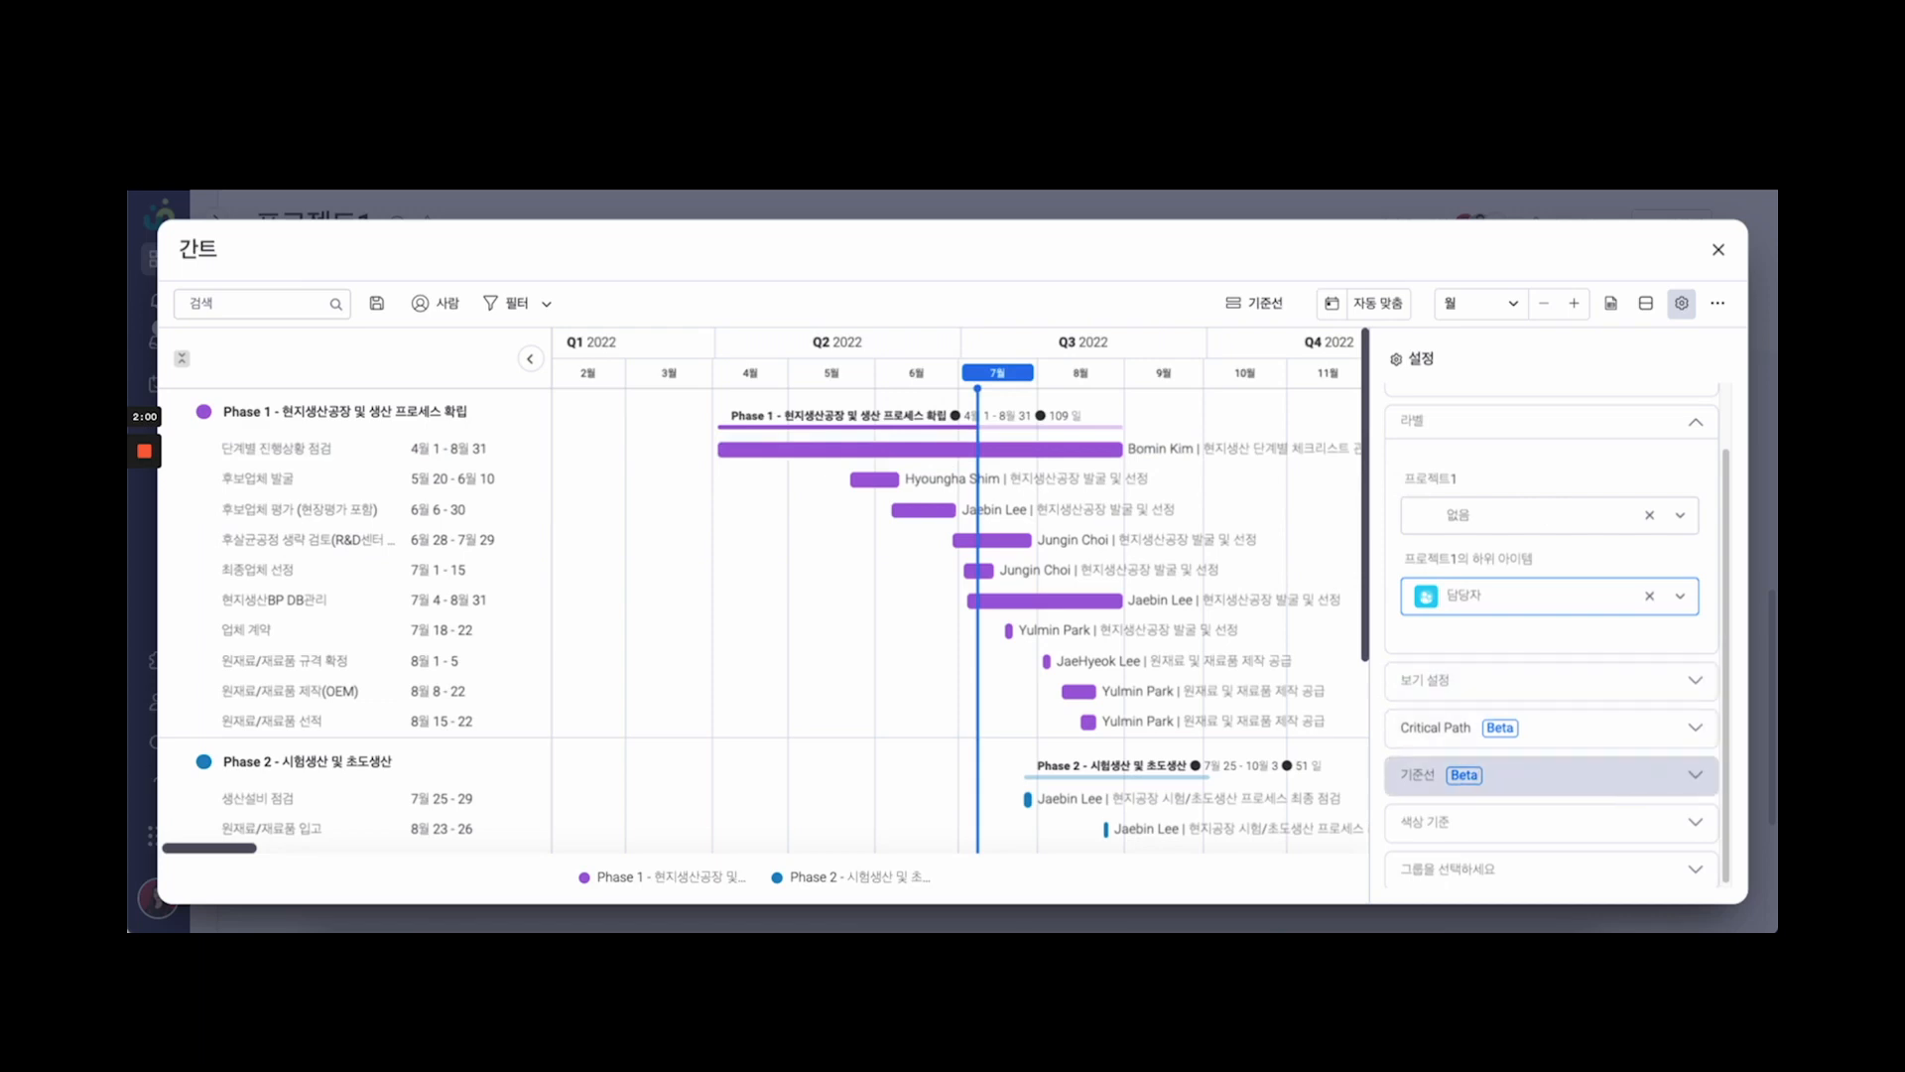
# Set the 간트 widget's 색상 기준 for 프로젝트1 to 없음
pyautogui.click(1489, 822)
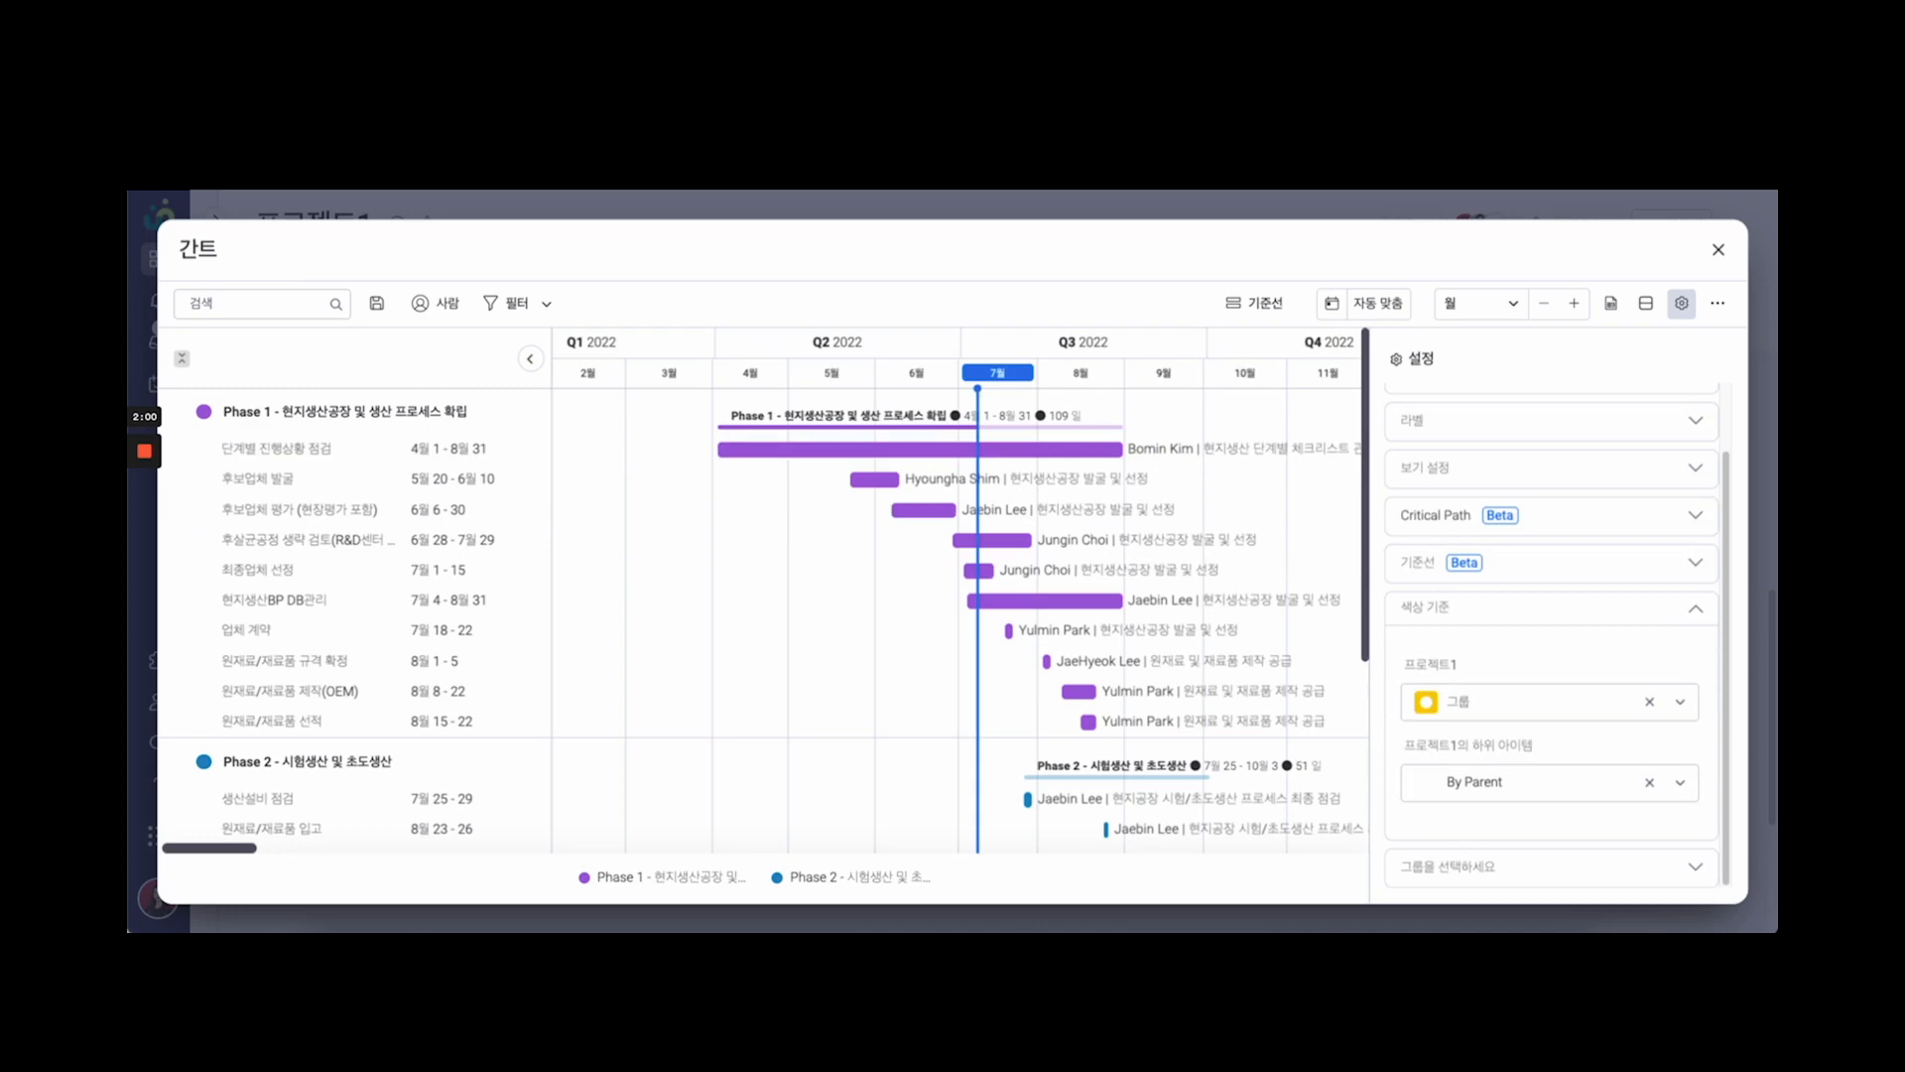
pyautogui.click(1528, 701)
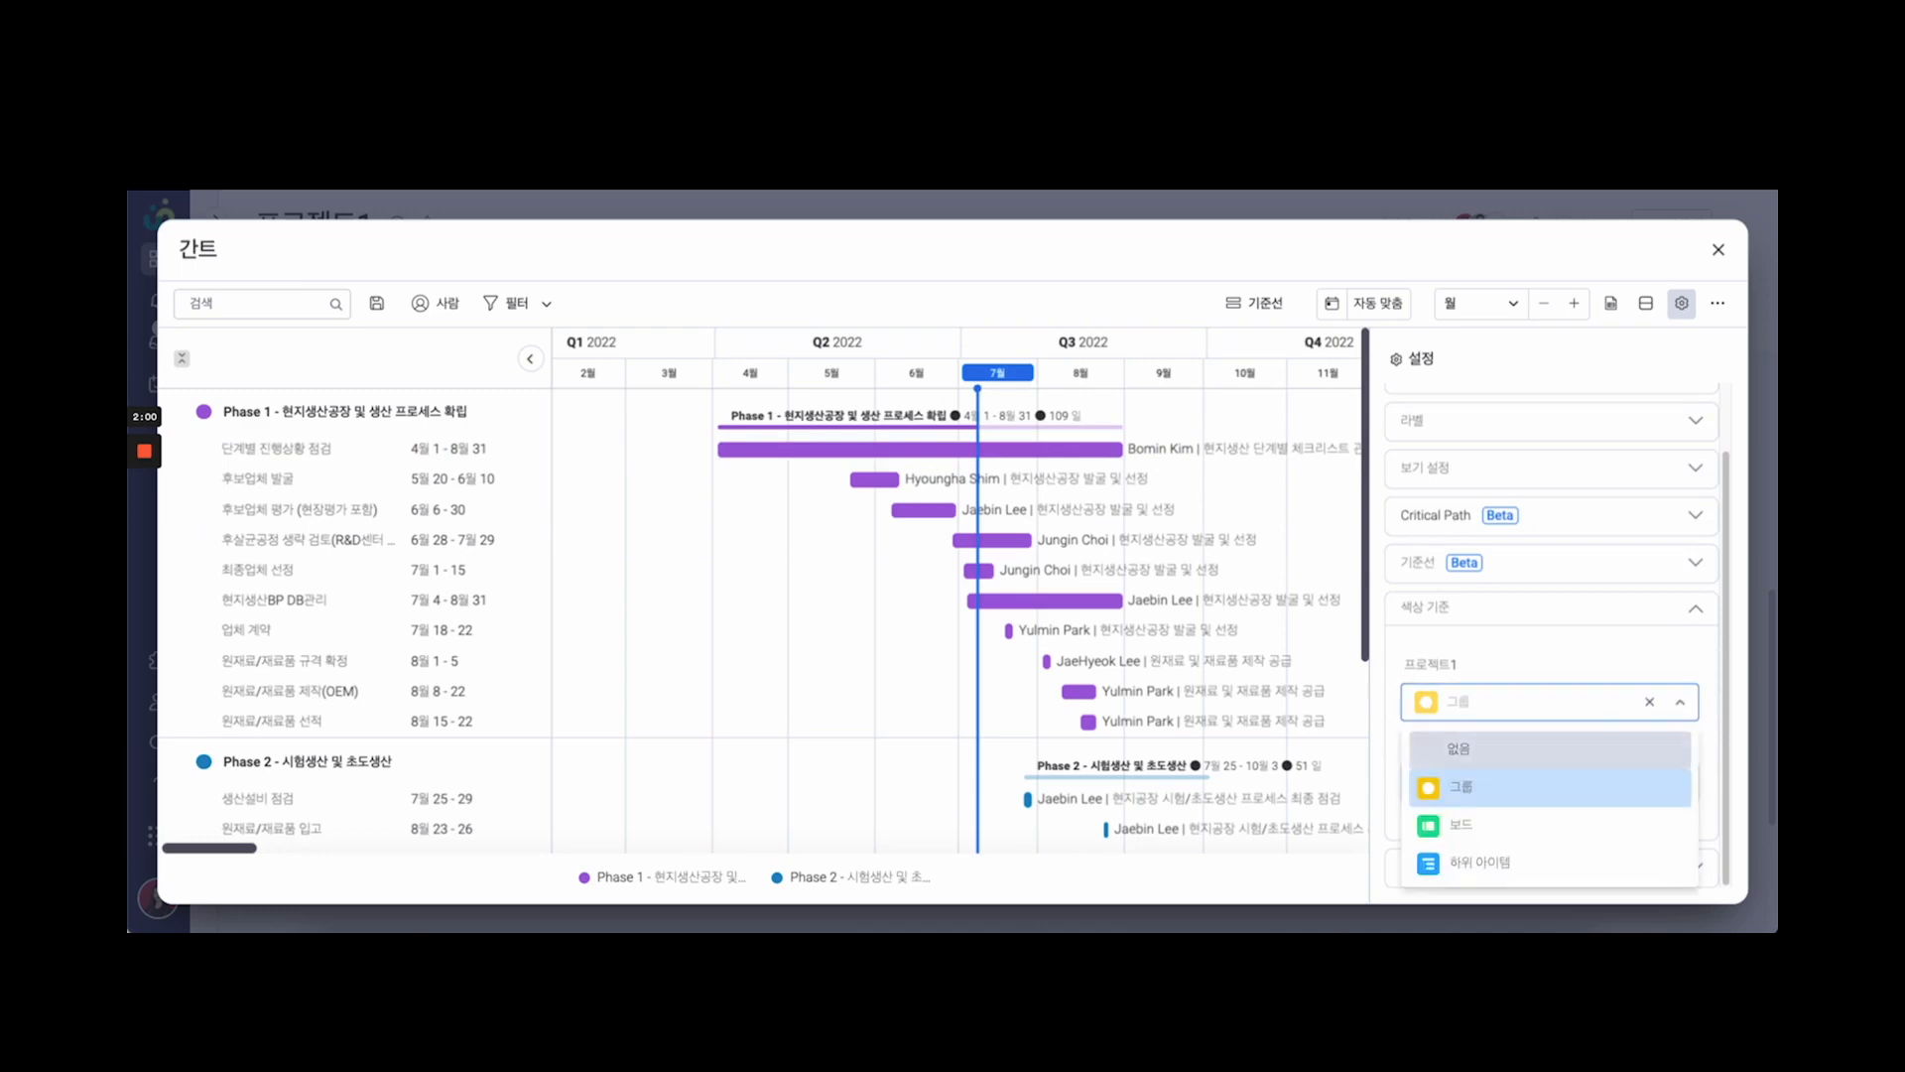
pyautogui.click(1458, 749)
# Set the 색상 기준 for the 프로젝트1 subitems to 없음
pyautogui.click(1528, 782)
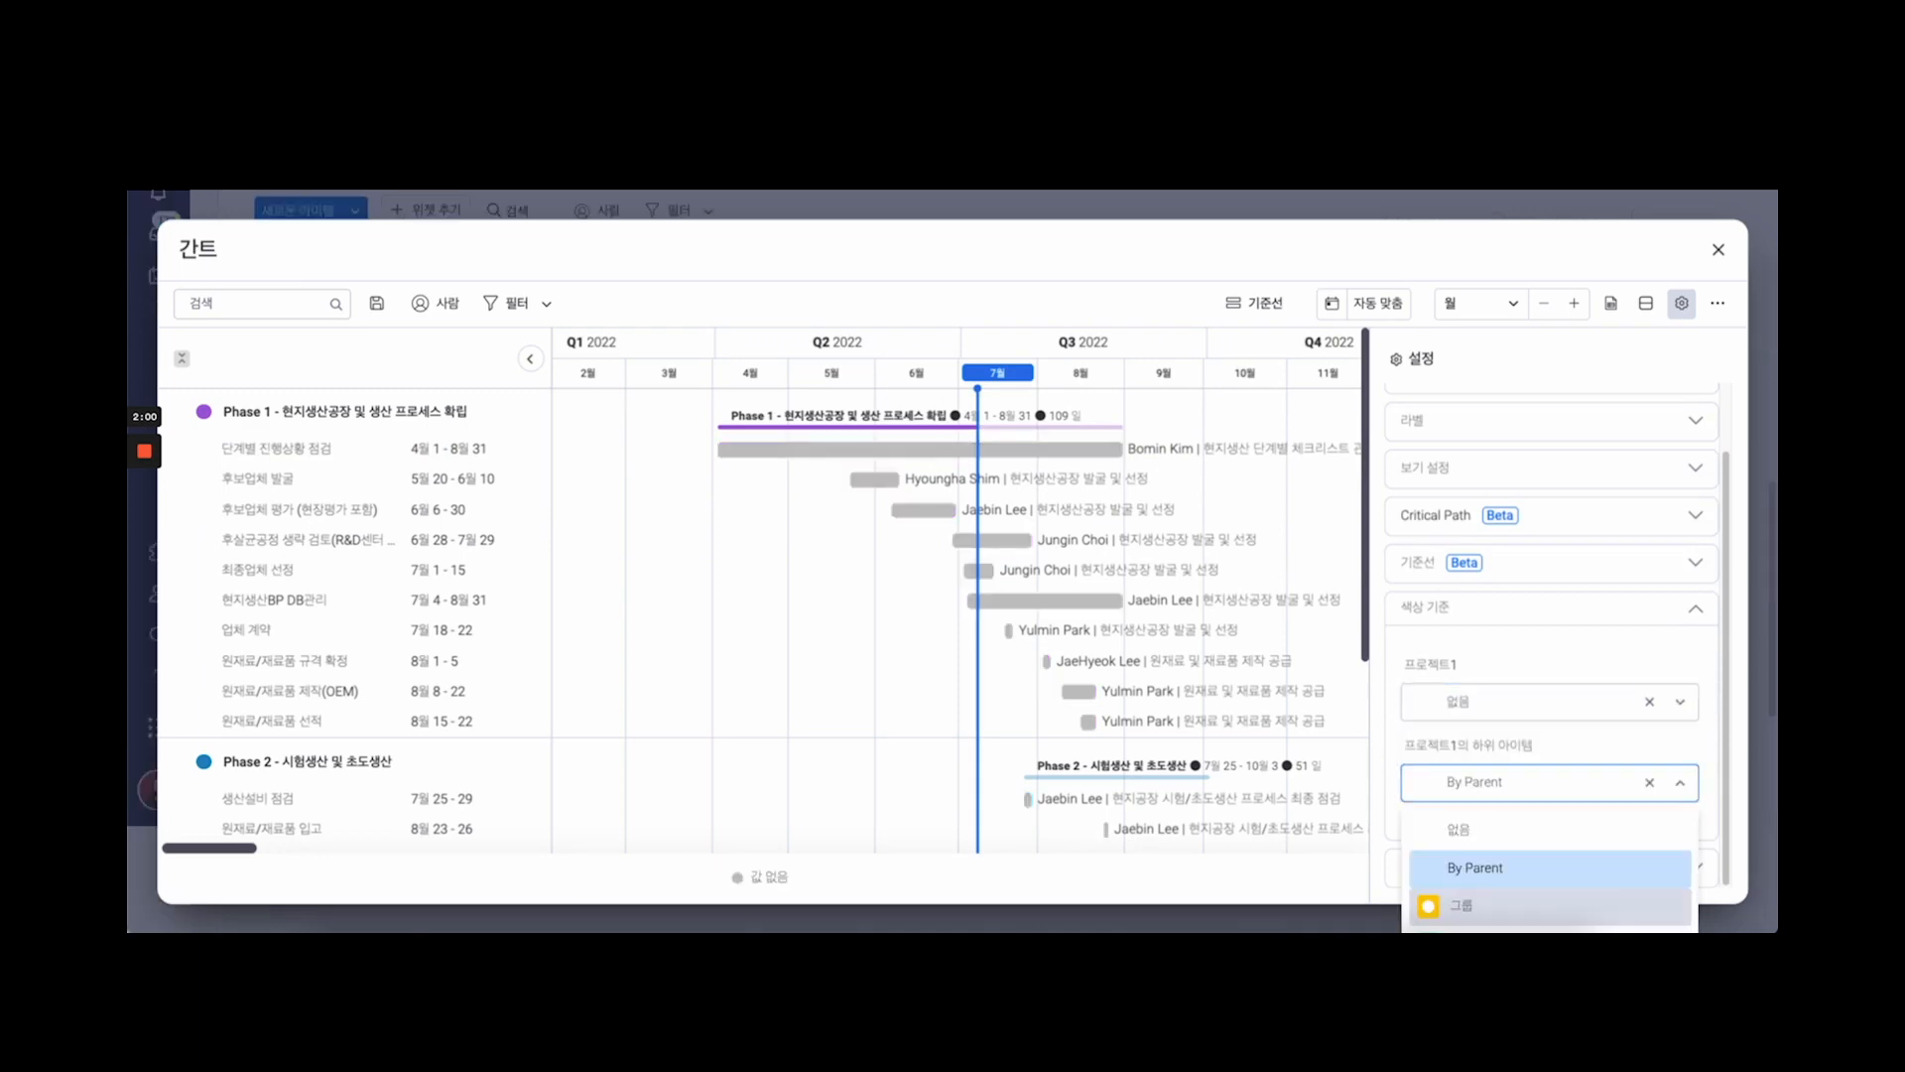
pyautogui.scroll(-1, 1628, 746)
pyautogui.click(1677, 781)
pyautogui.click(1677, 782)
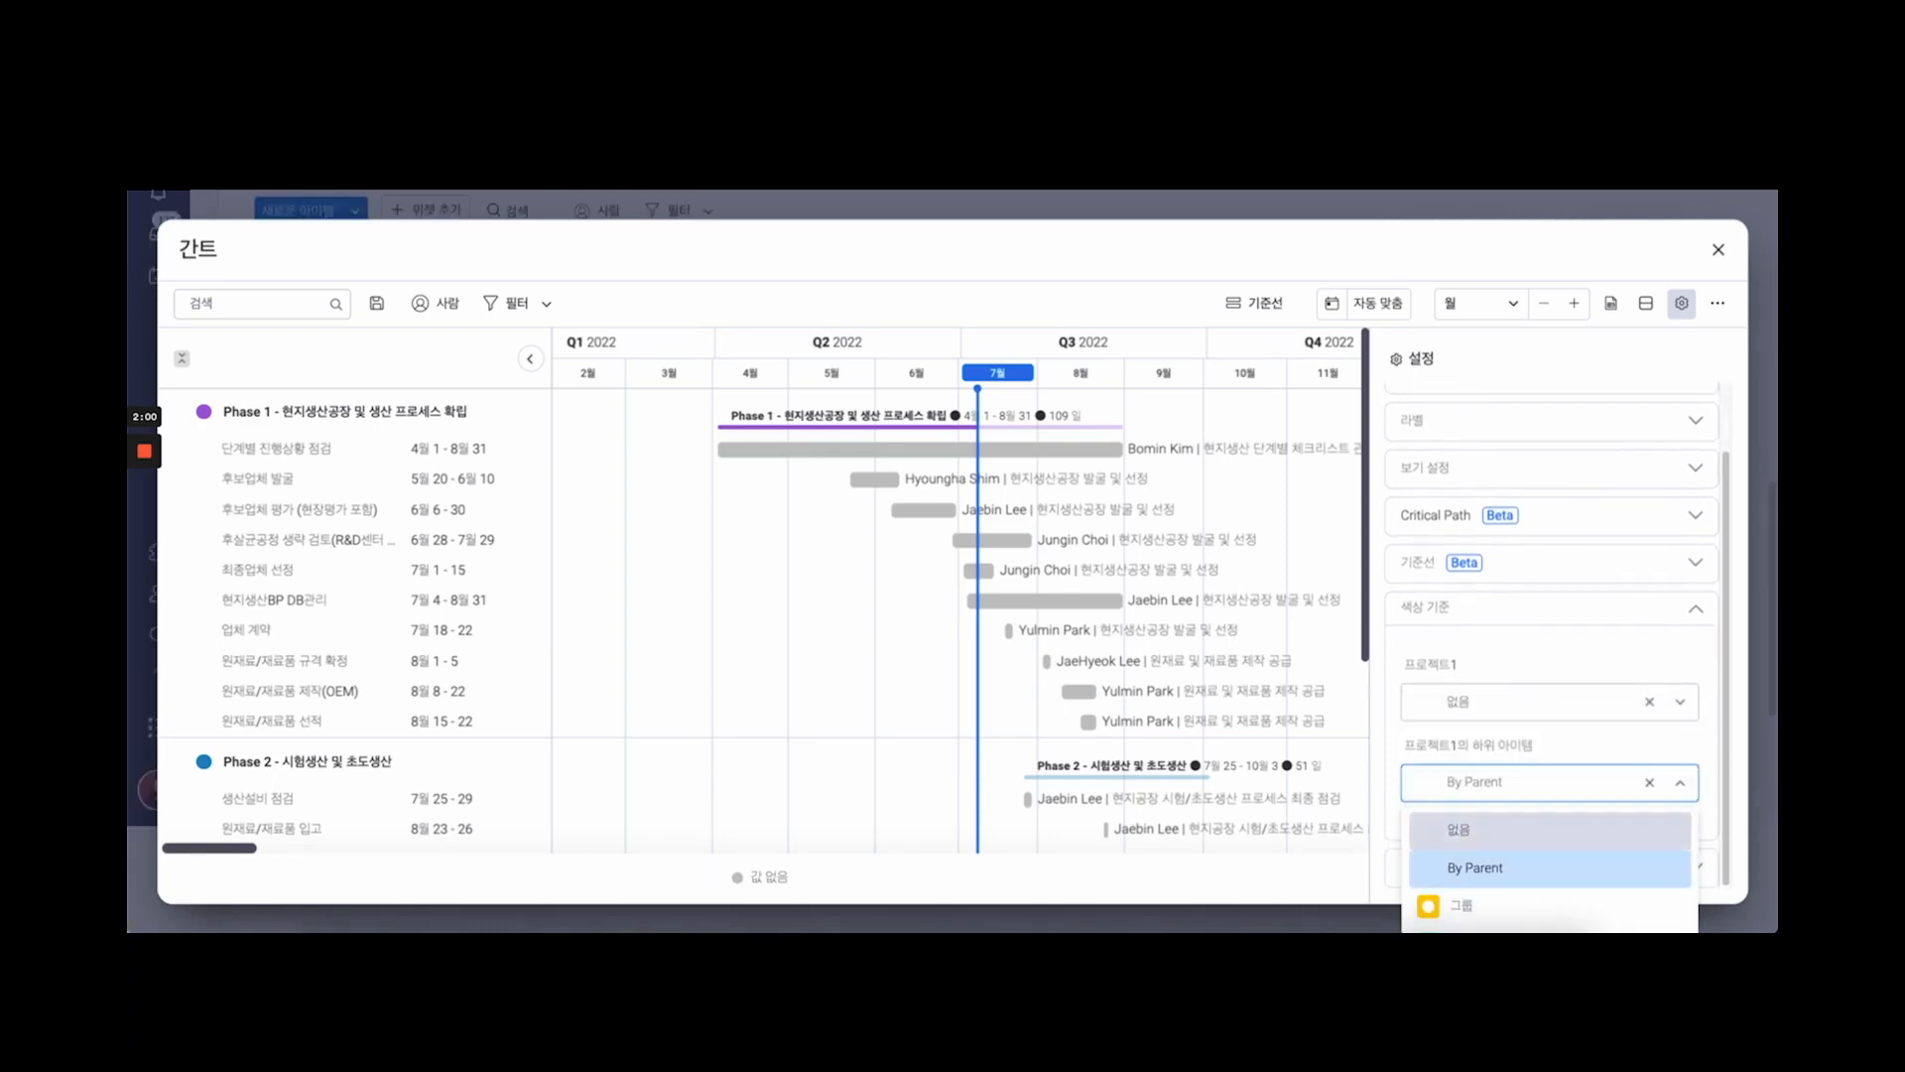
pyautogui.click(1528, 831)
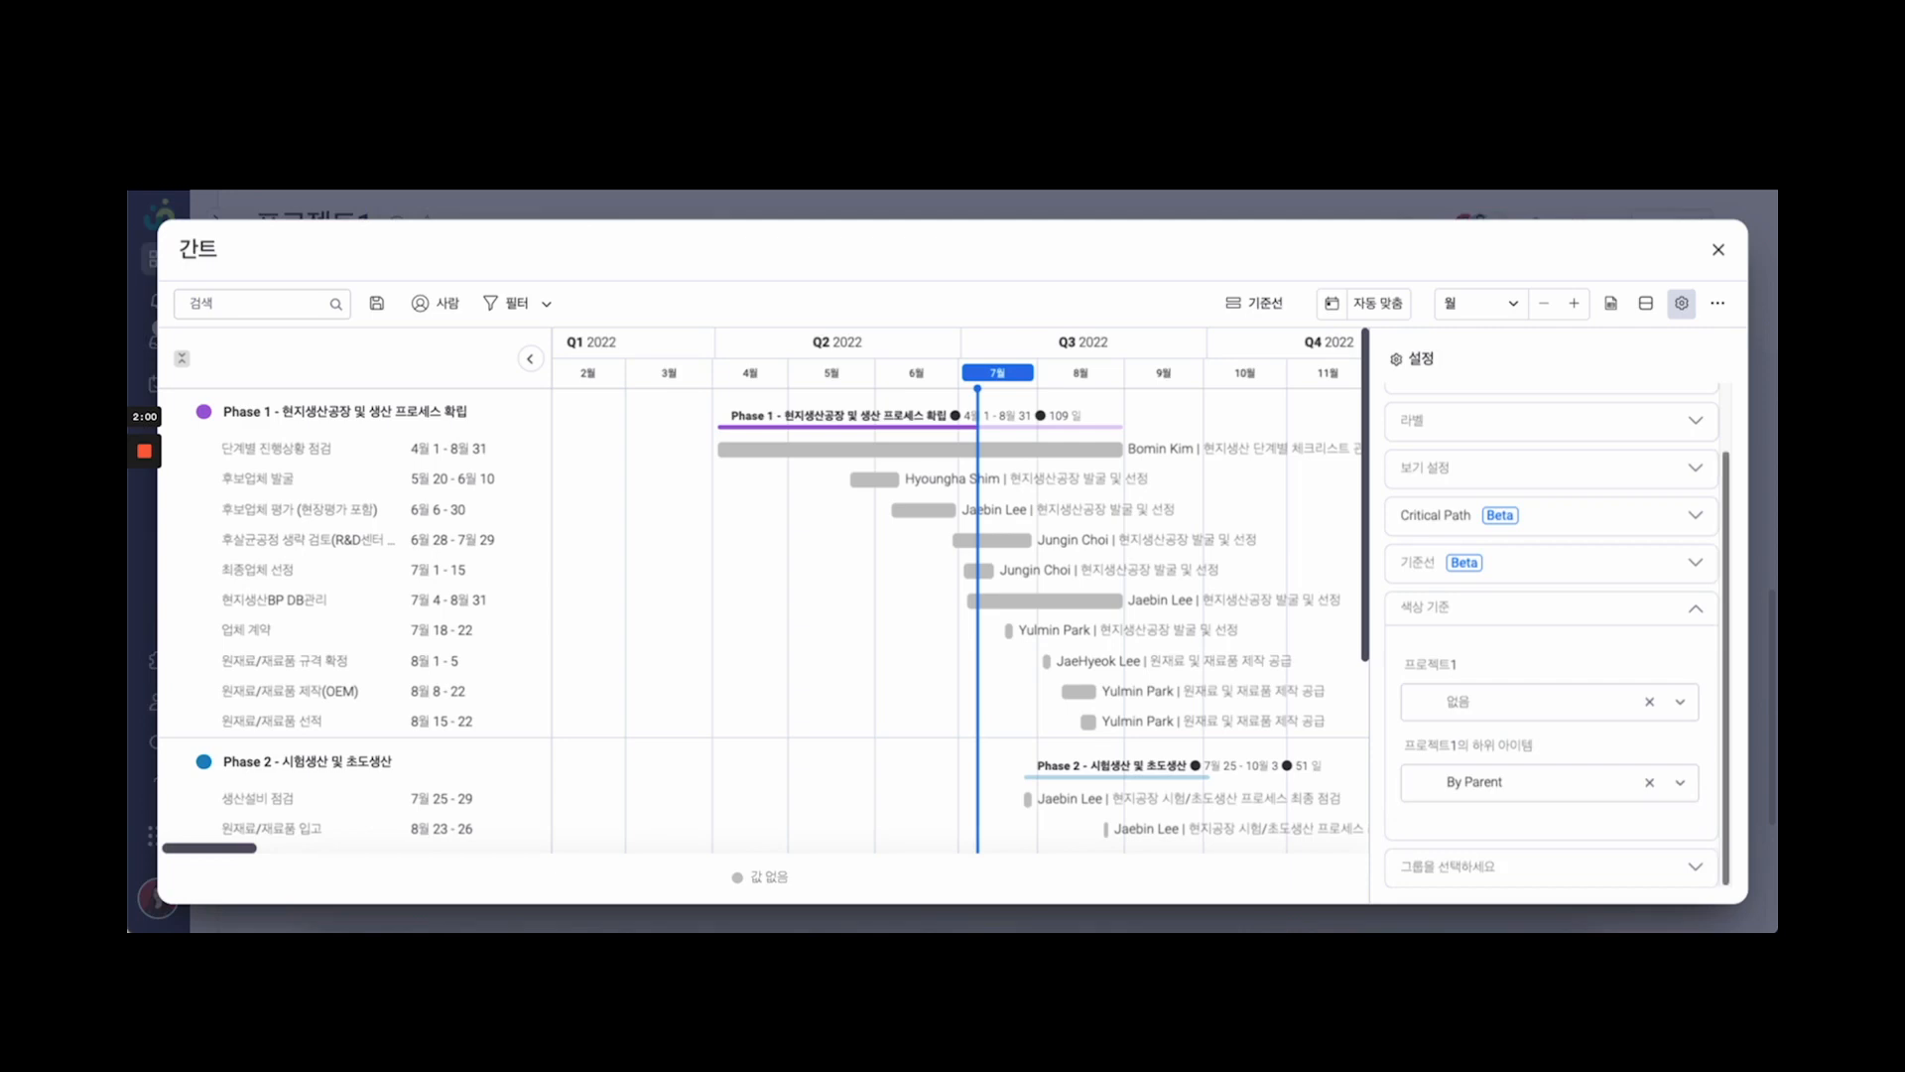
pyautogui.click(1548, 782)
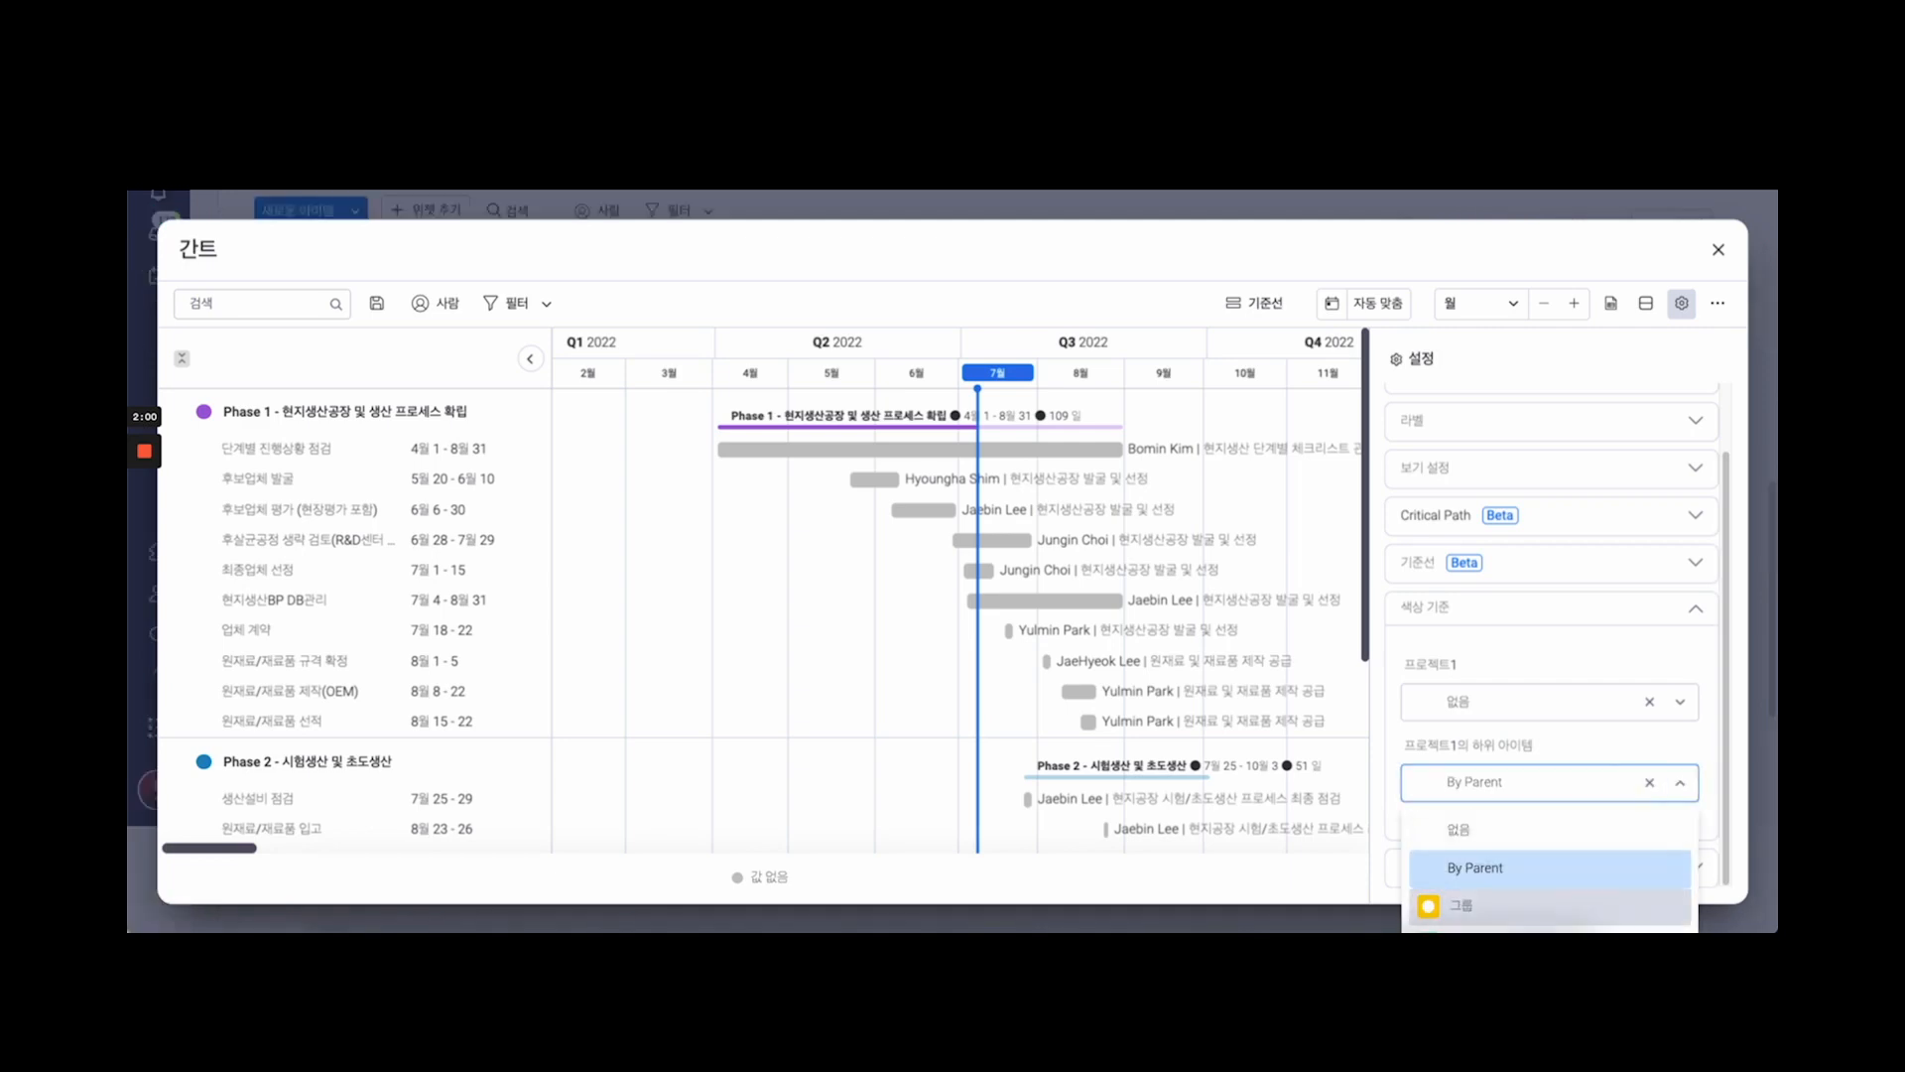
pyautogui.click(1548, 782)
pyautogui.scroll(1, 1680, 702)
pyautogui.scroll(-1, 1680, 701)
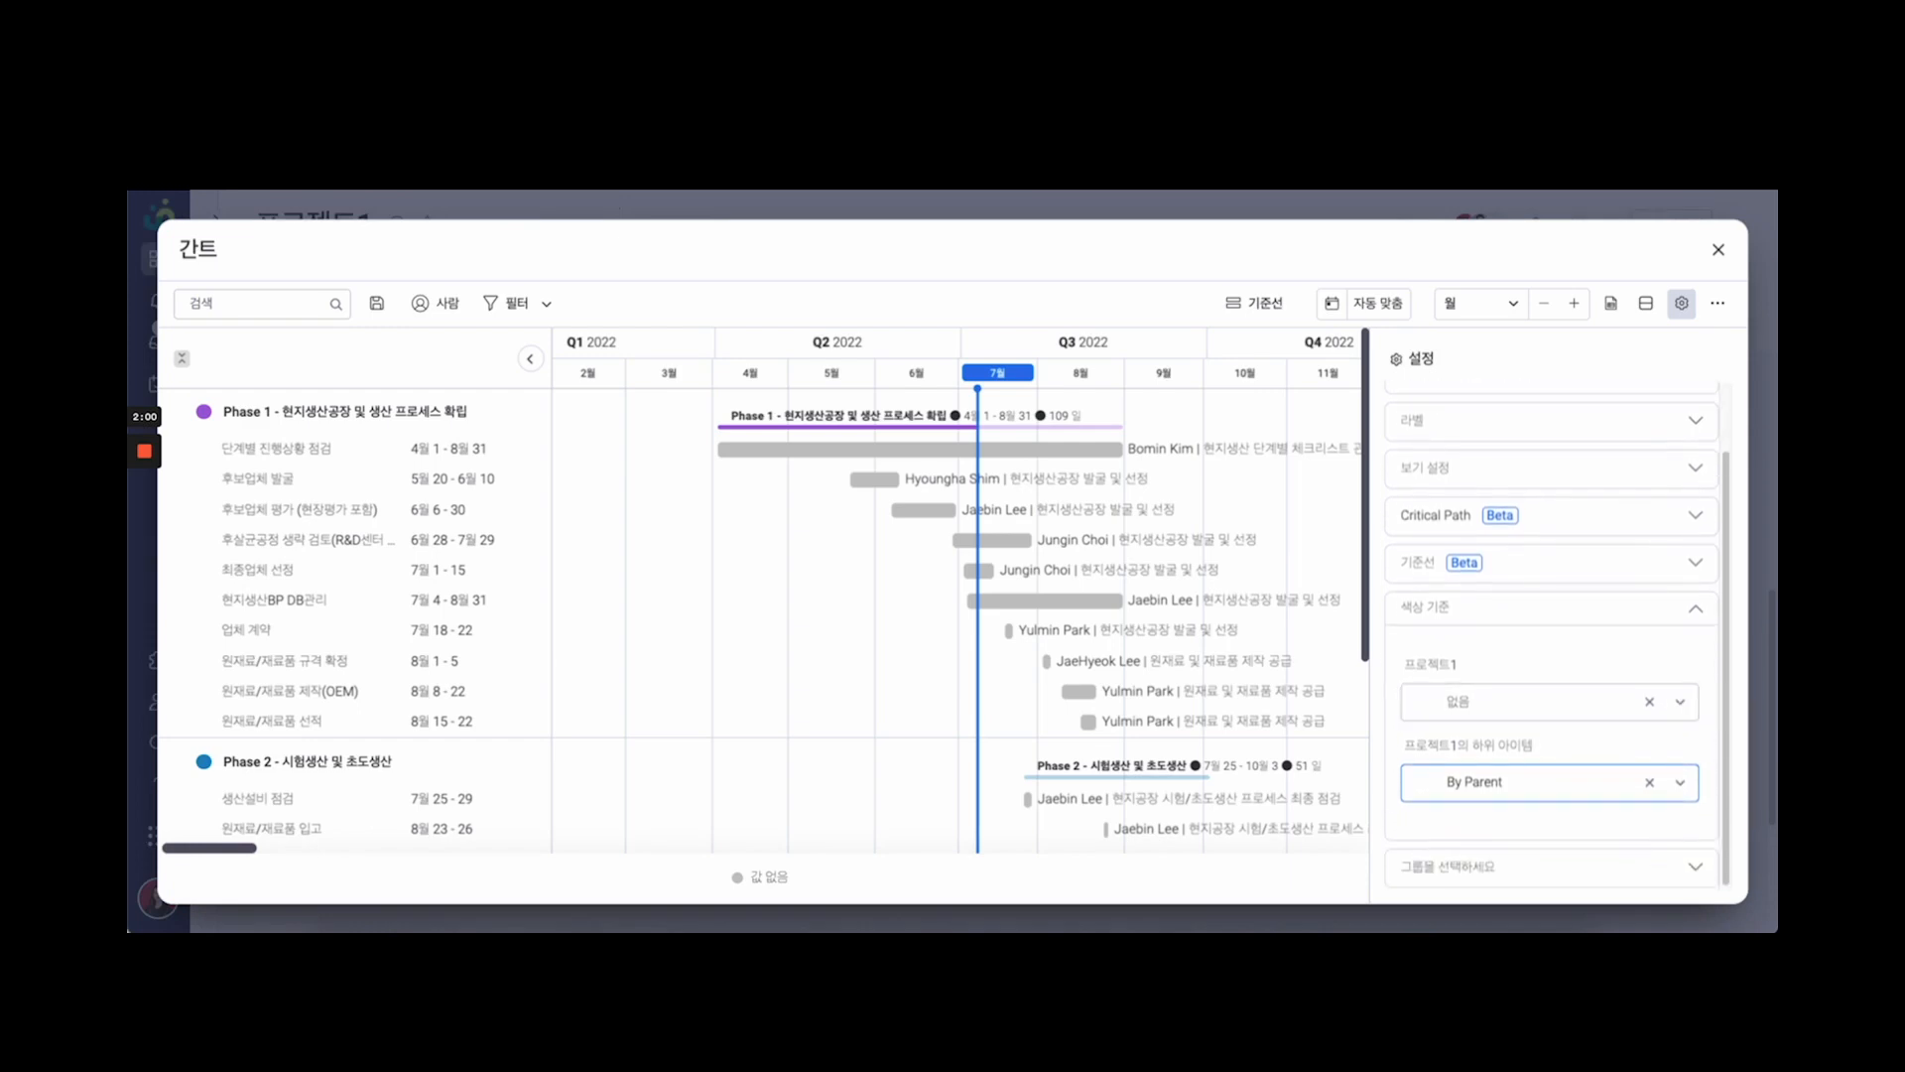
pyautogui.click(1680, 782)
pyautogui.click(1627, 830)
# Try to choose a different 색상 기준 column for the 프로젝트1 subitems
pyautogui.click(1676, 782)
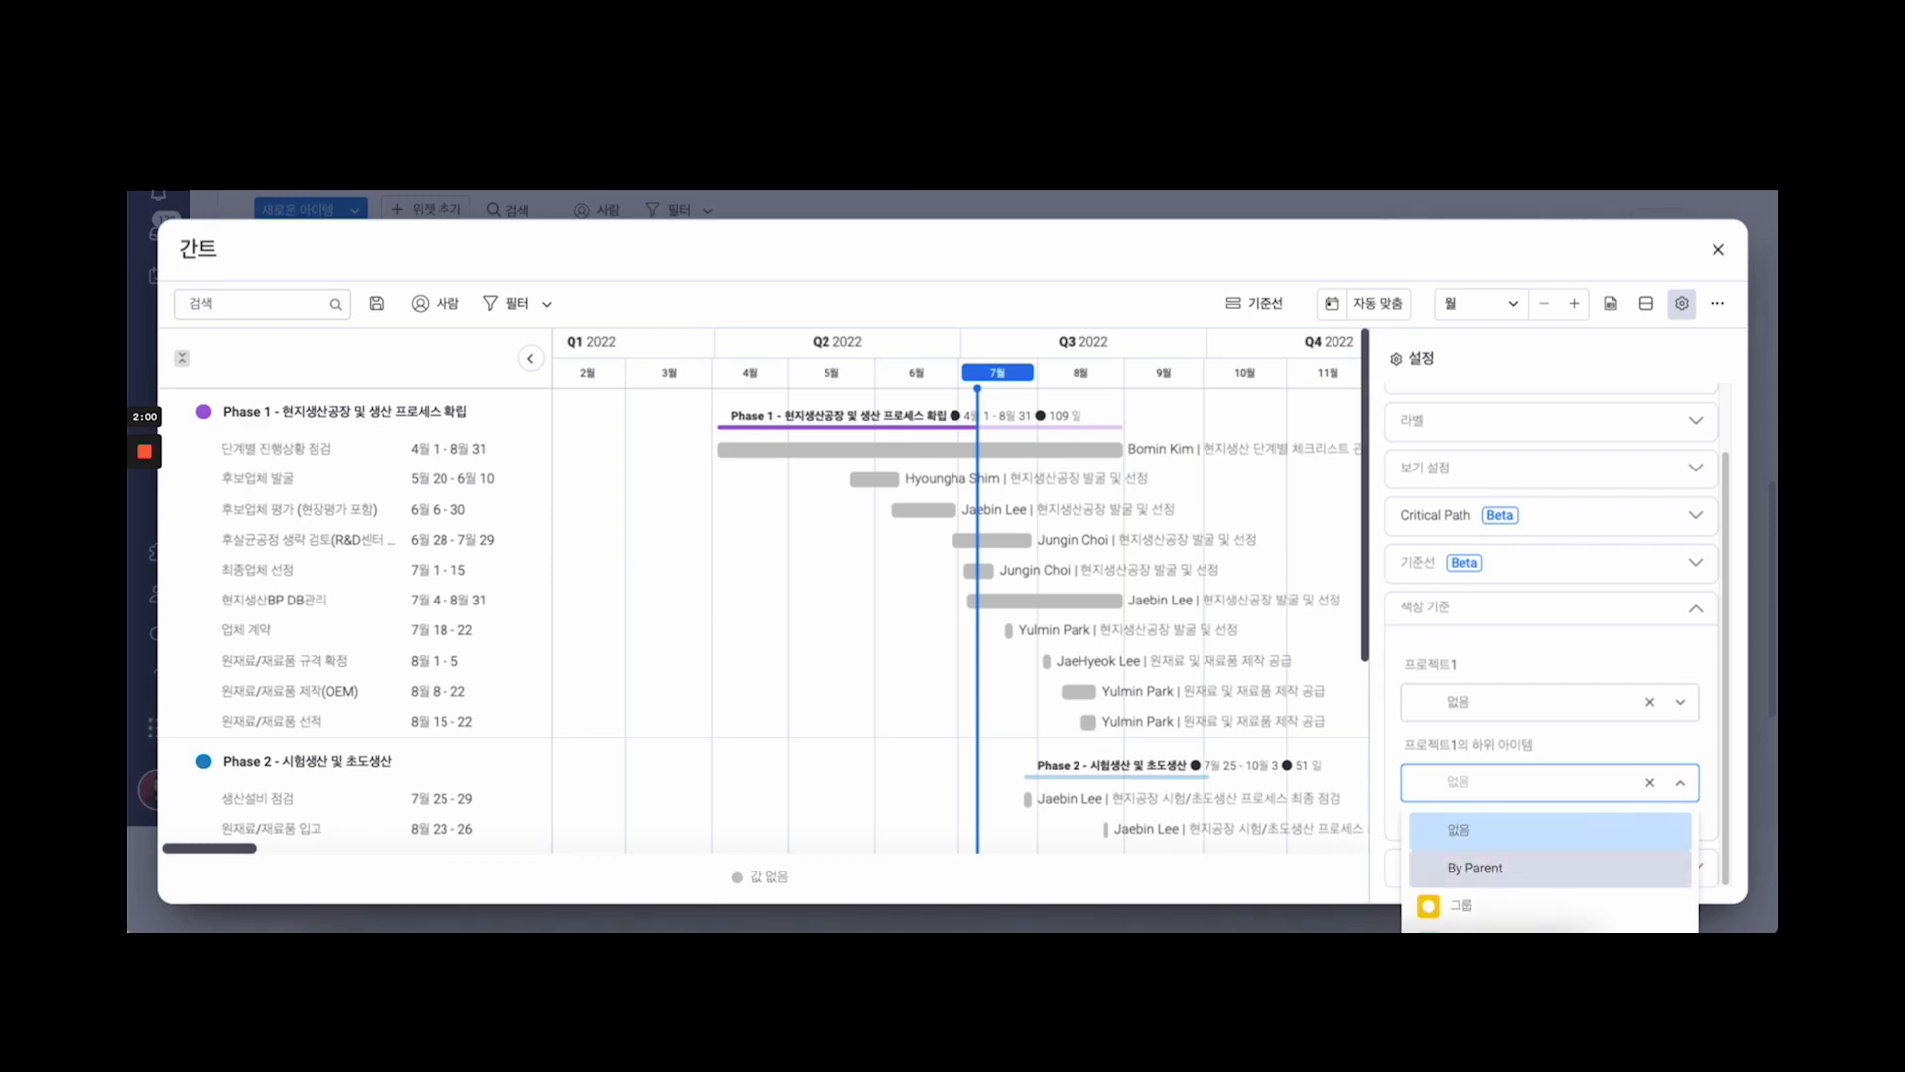
pyautogui.click(1548, 906)
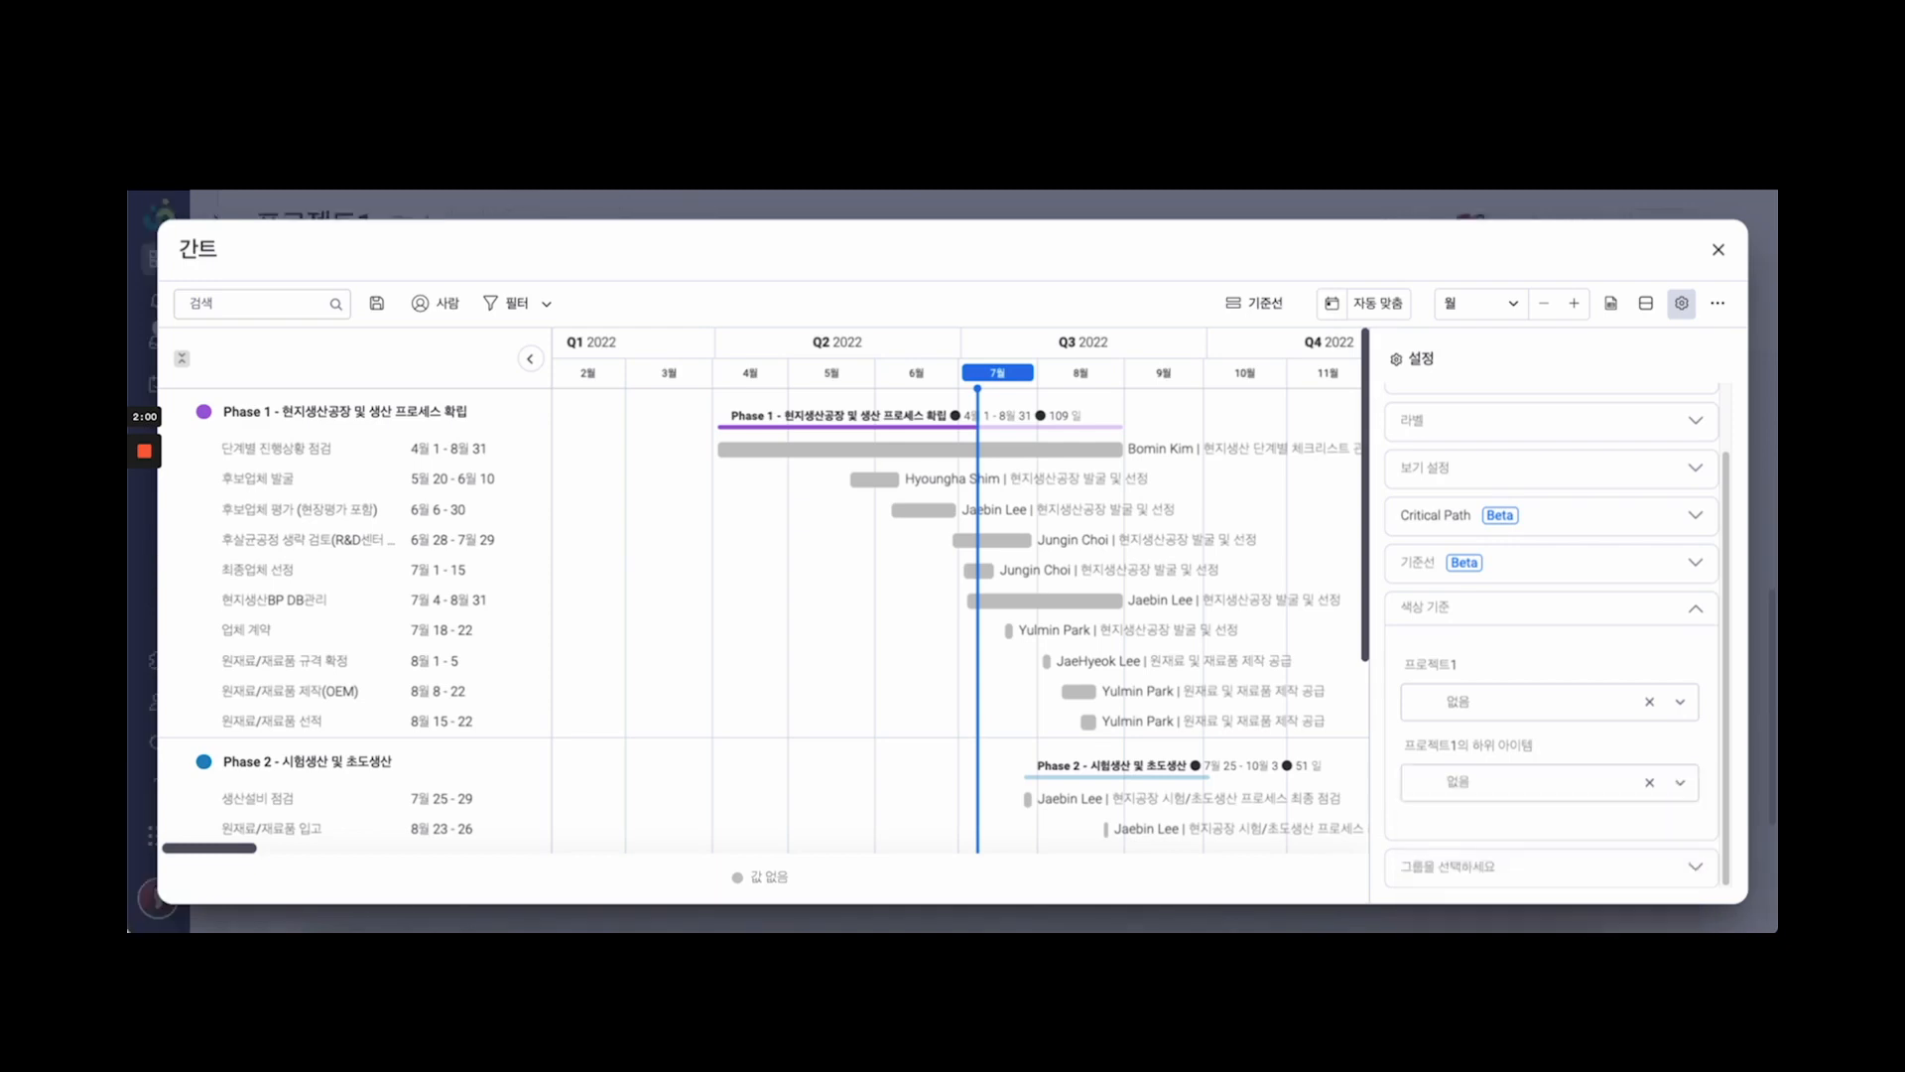
pyautogui.scroll(1, 1550, 635)
pyautogui.scroll(-1, 1550, 635)
pyautogui.click(1550, 782)
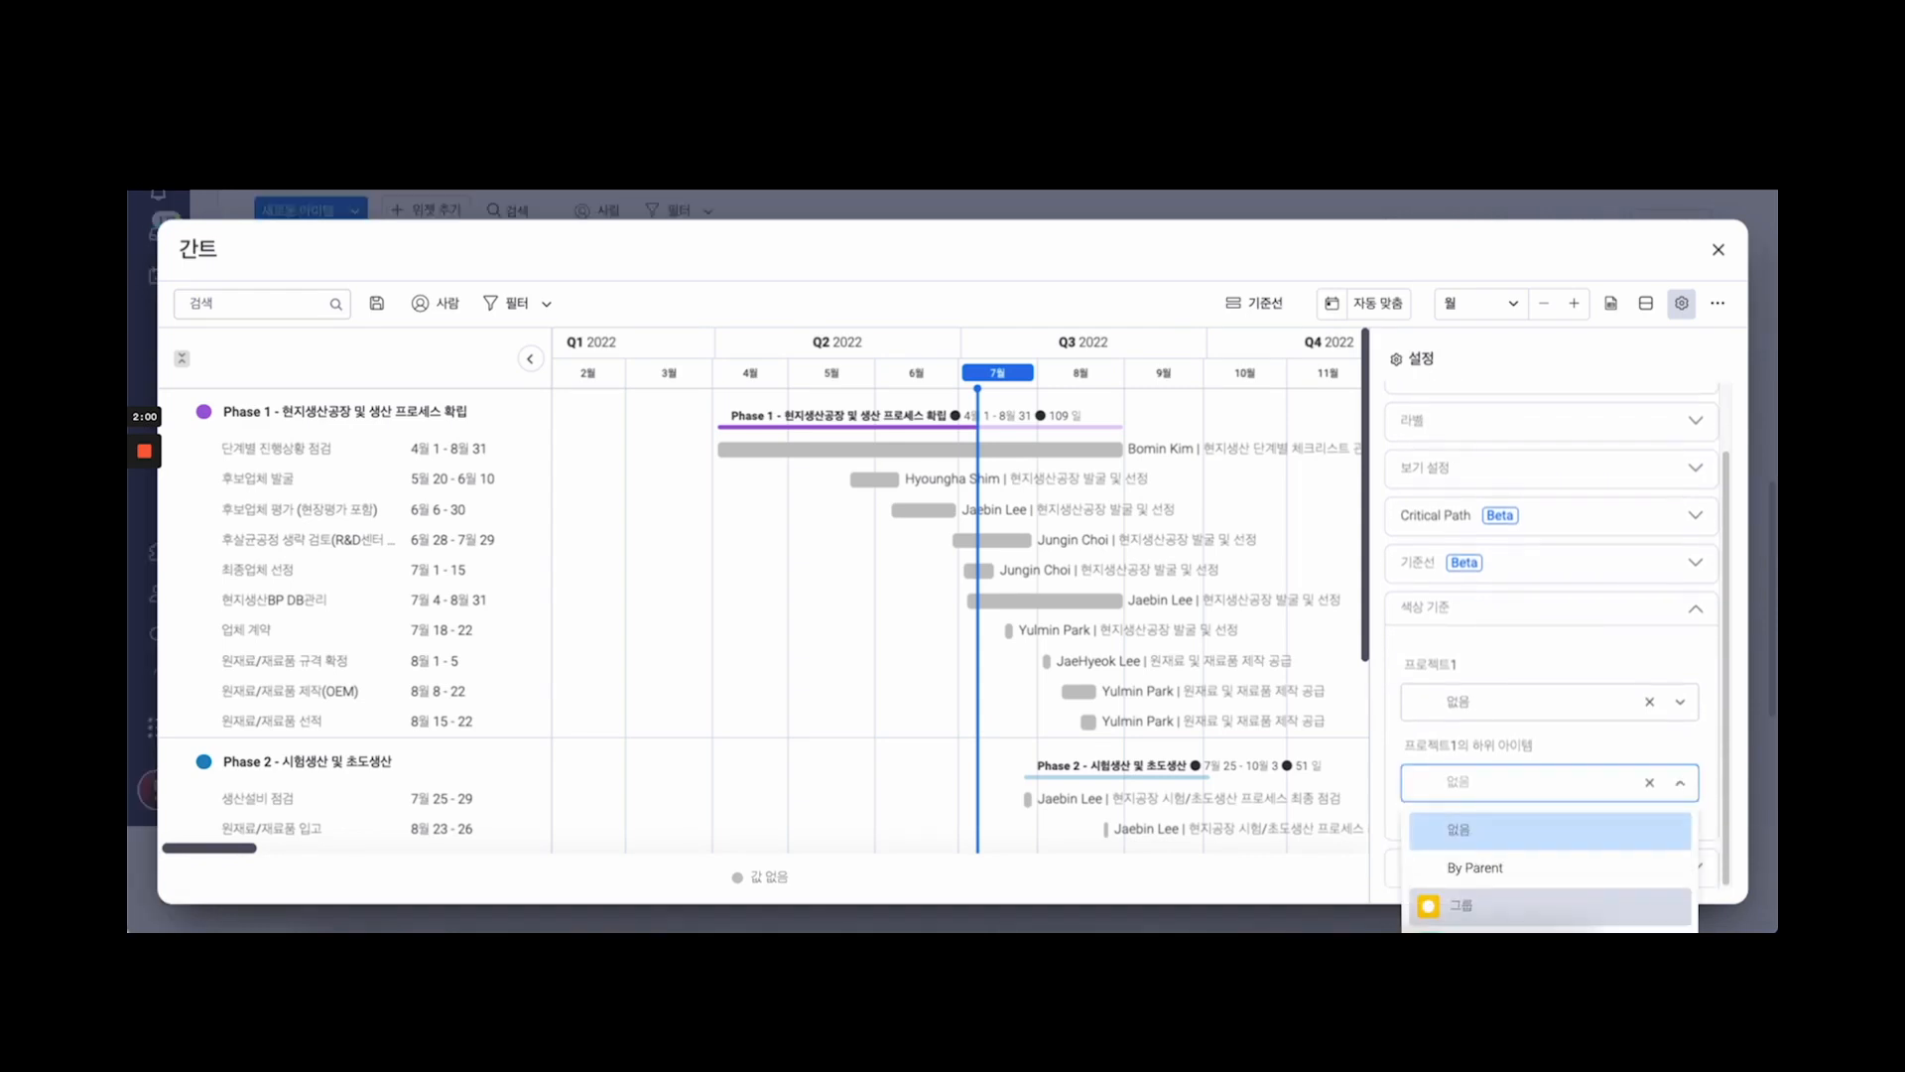
pyautogui.click(1647, 356)
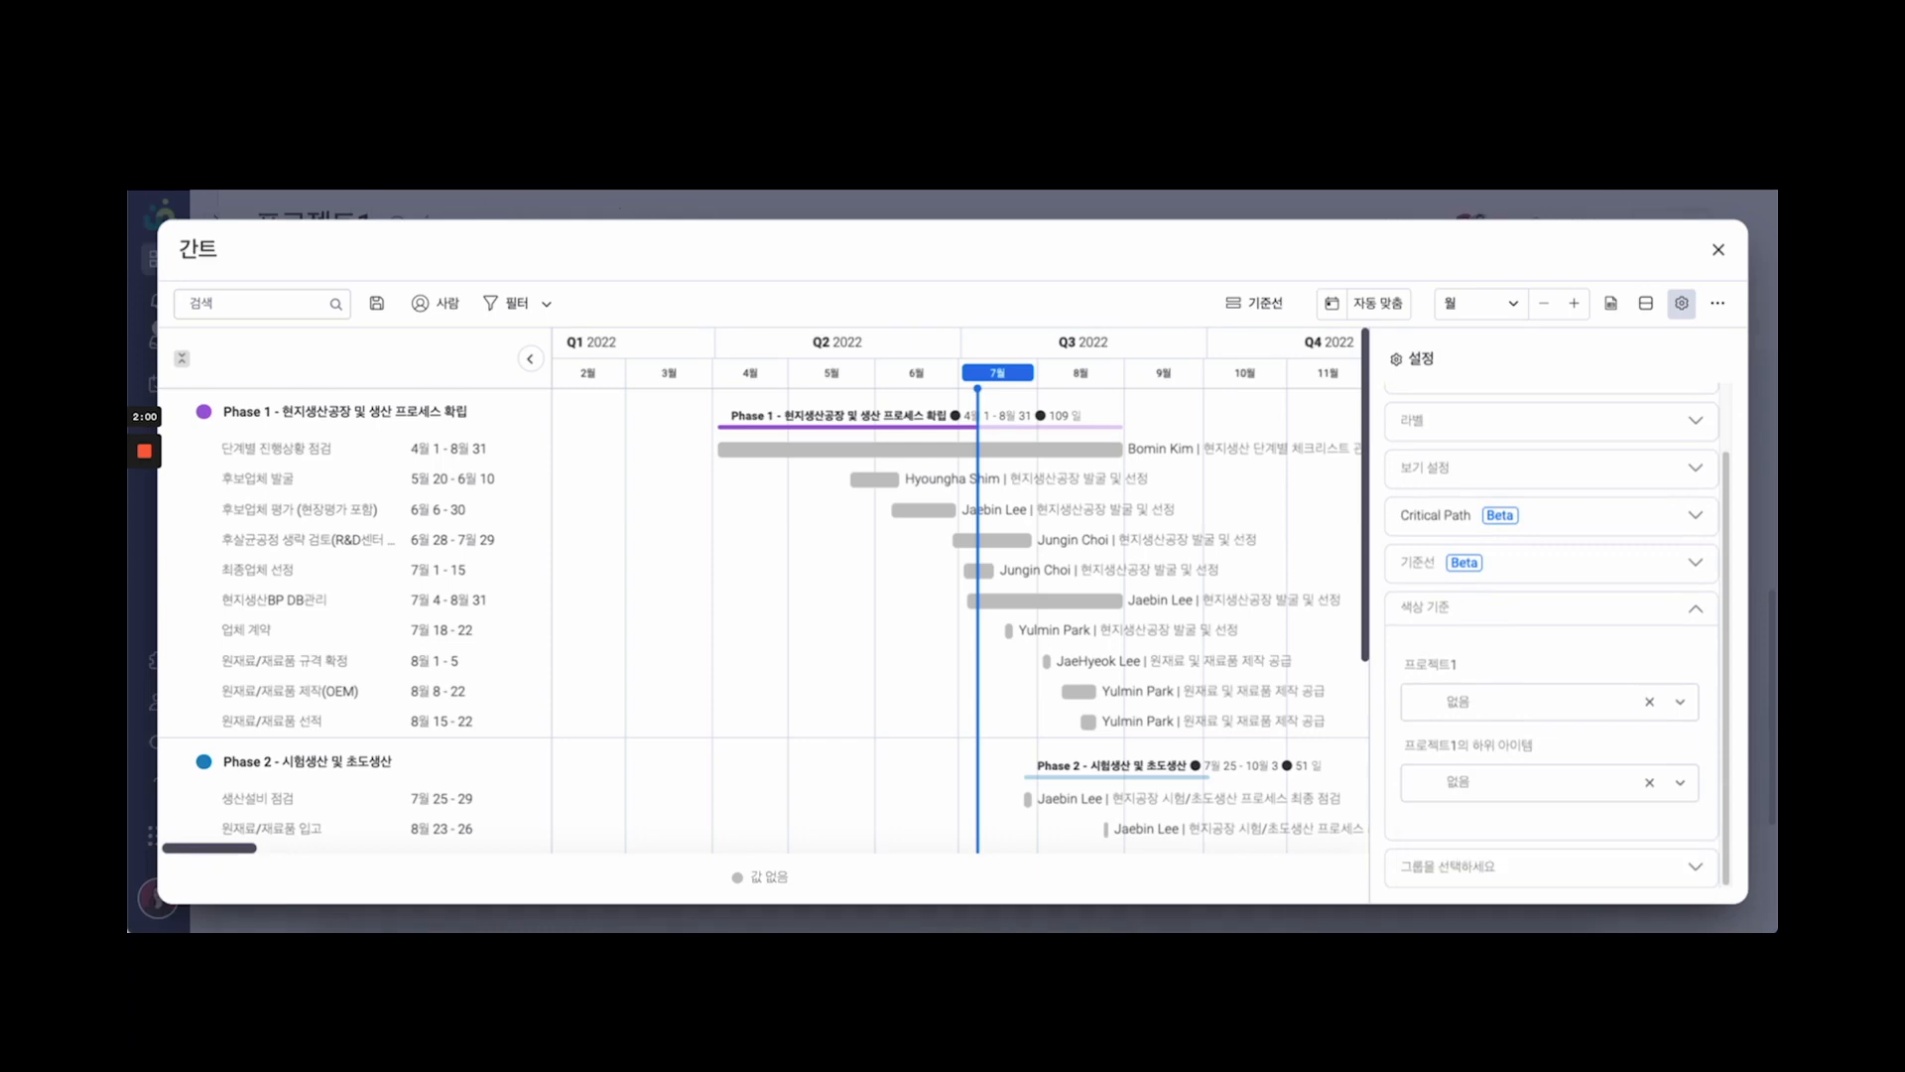
# Close and reopen the 간트 widget's settings, and retry the subitems' list of 색상 기준 columns
pyautogui.click(1718, 249)
pyautogui.click(1717, 432)
pyautogui.click(1619, 554)
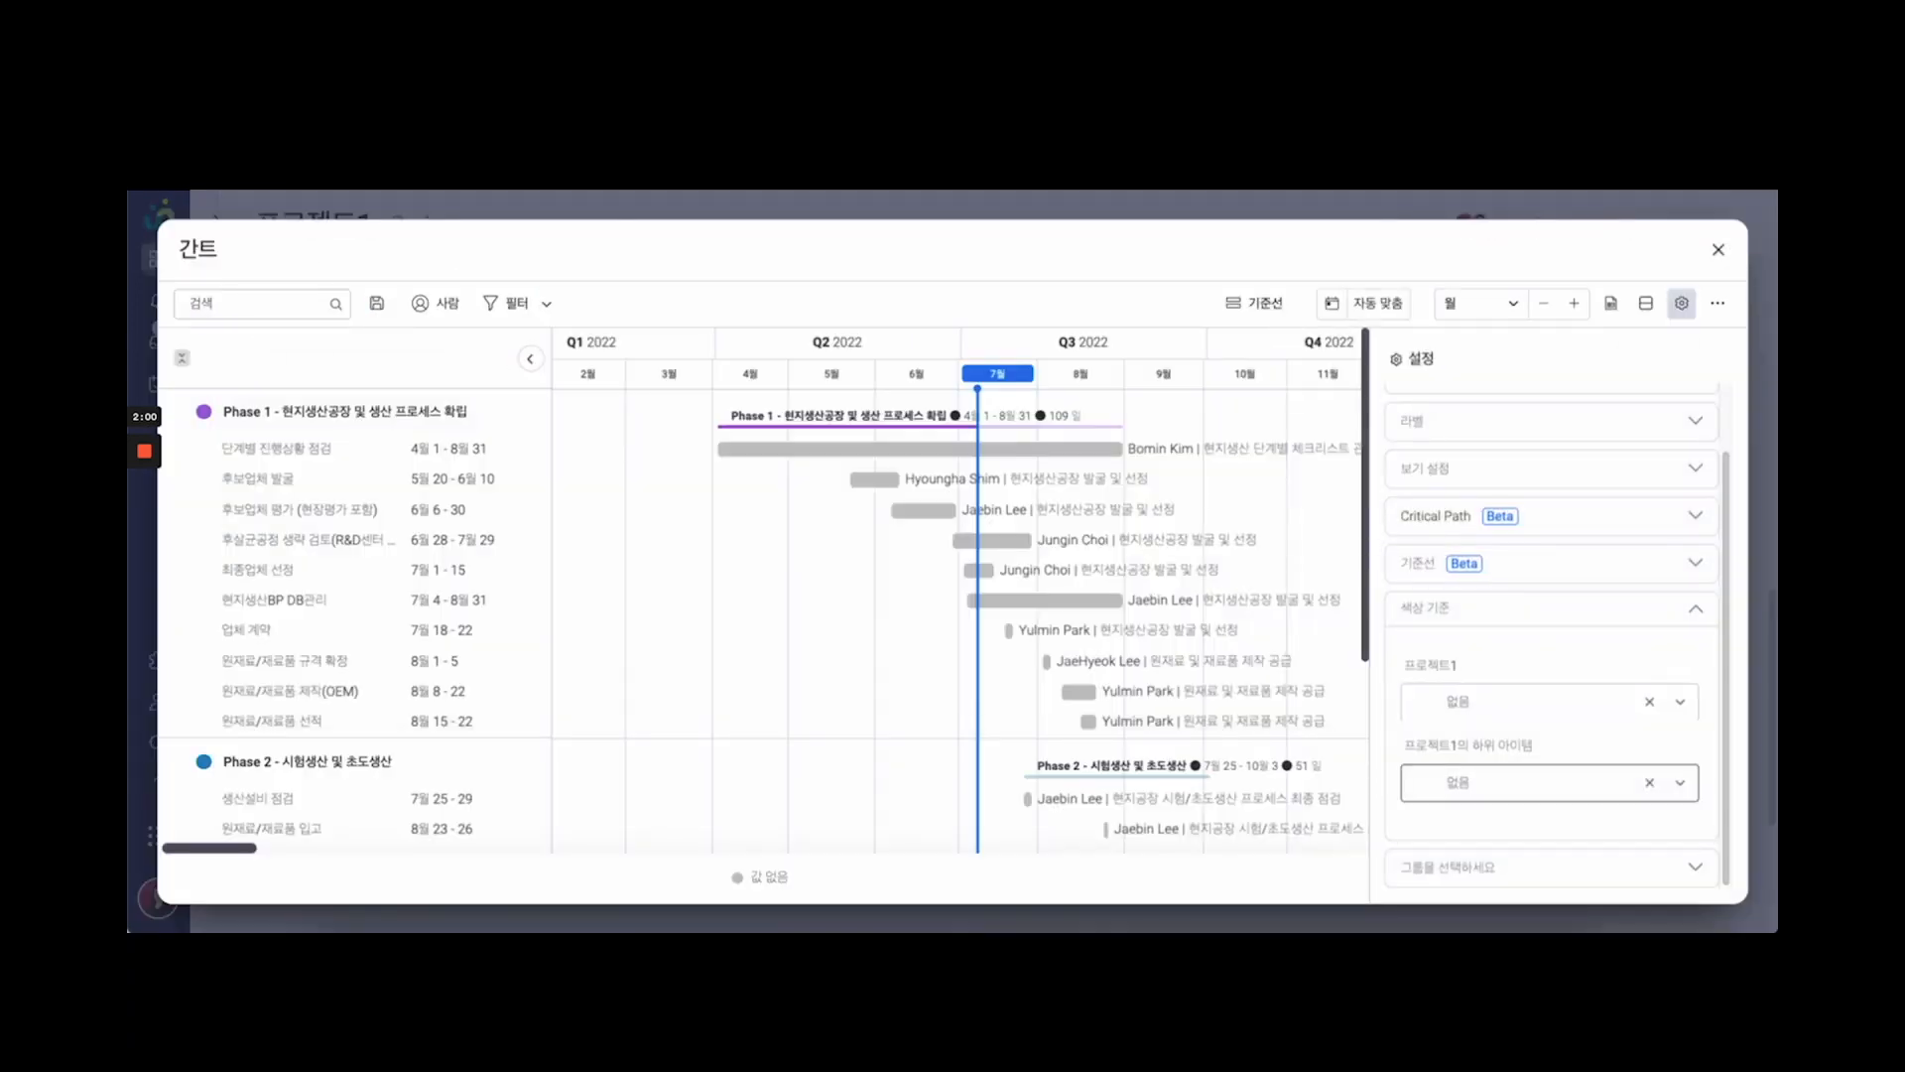
pyautogui.click(1550, 783)
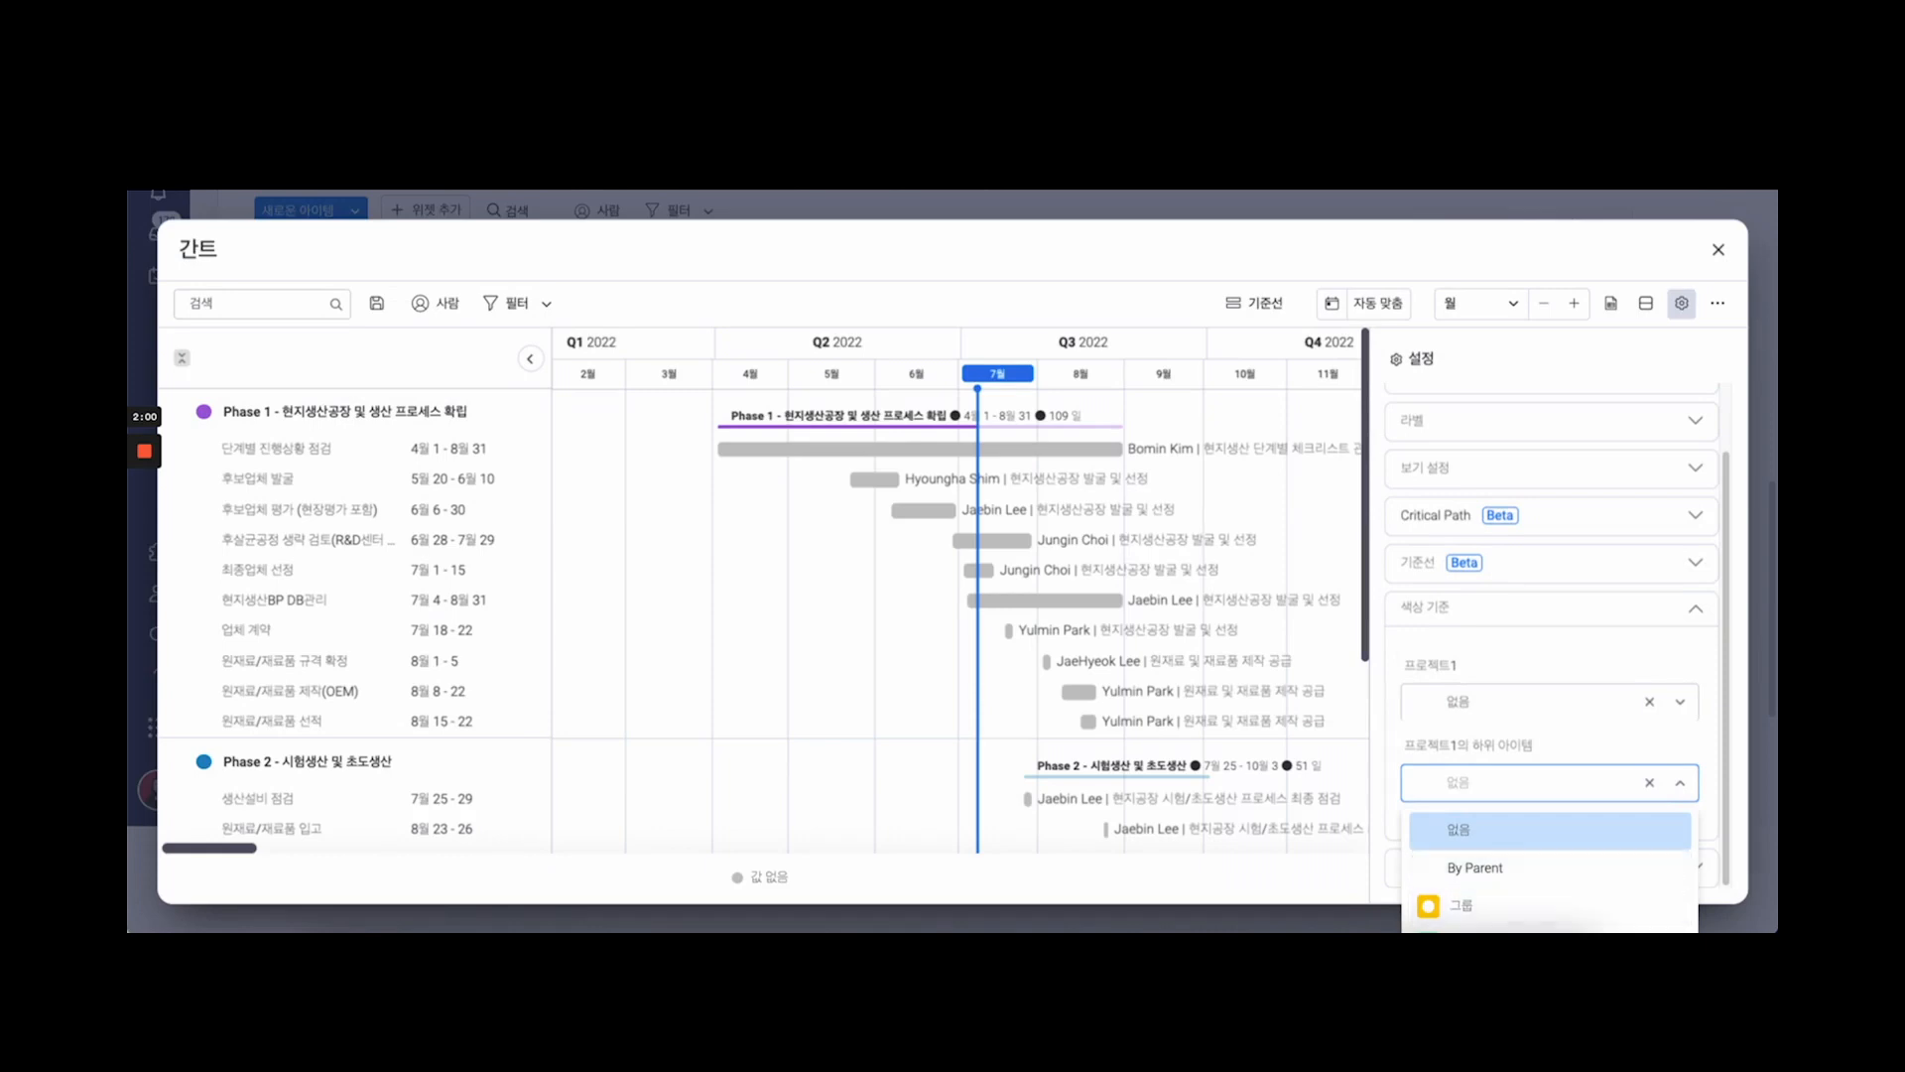
pyautogui.click(1550, 783)
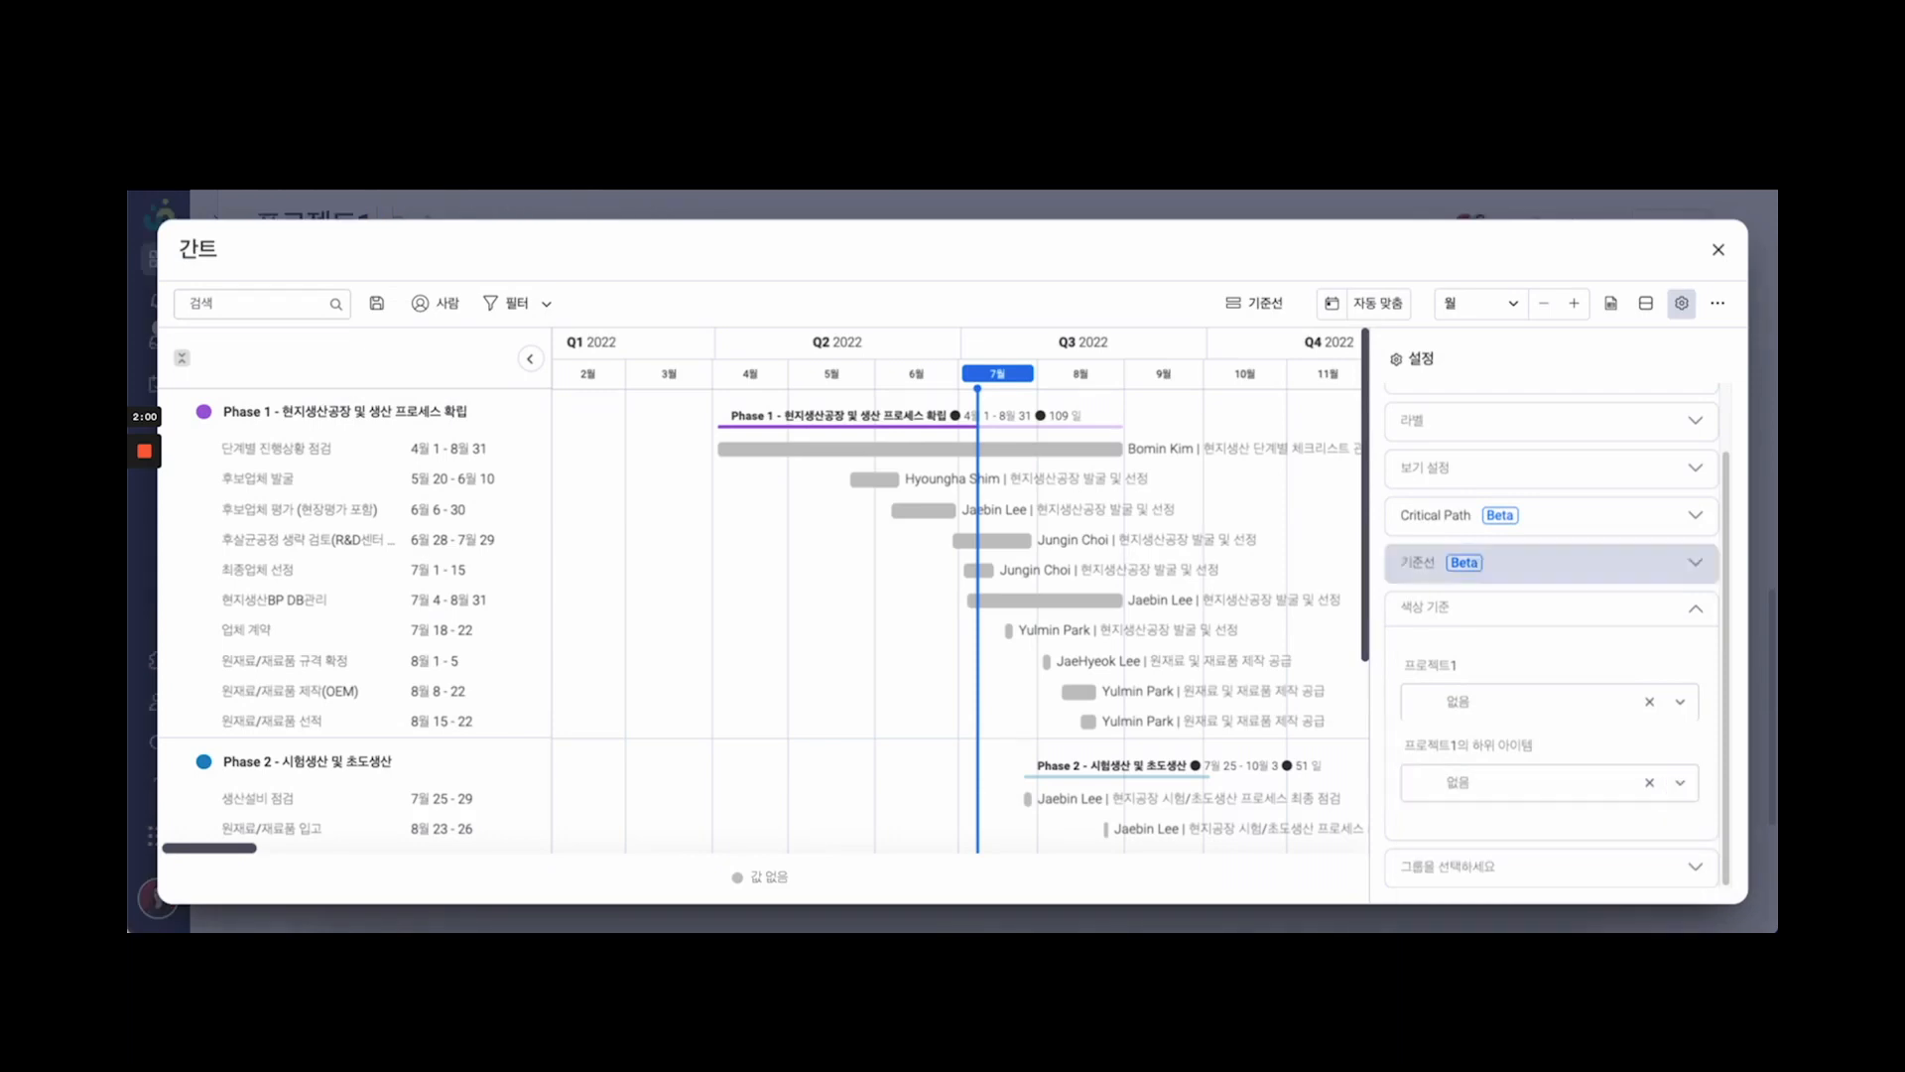
# Reduce the page zoom one level and set the 프로젝트1 subitems' 색상 기준 to the Activity 상태 column
pyautogui.click(1758, 149)
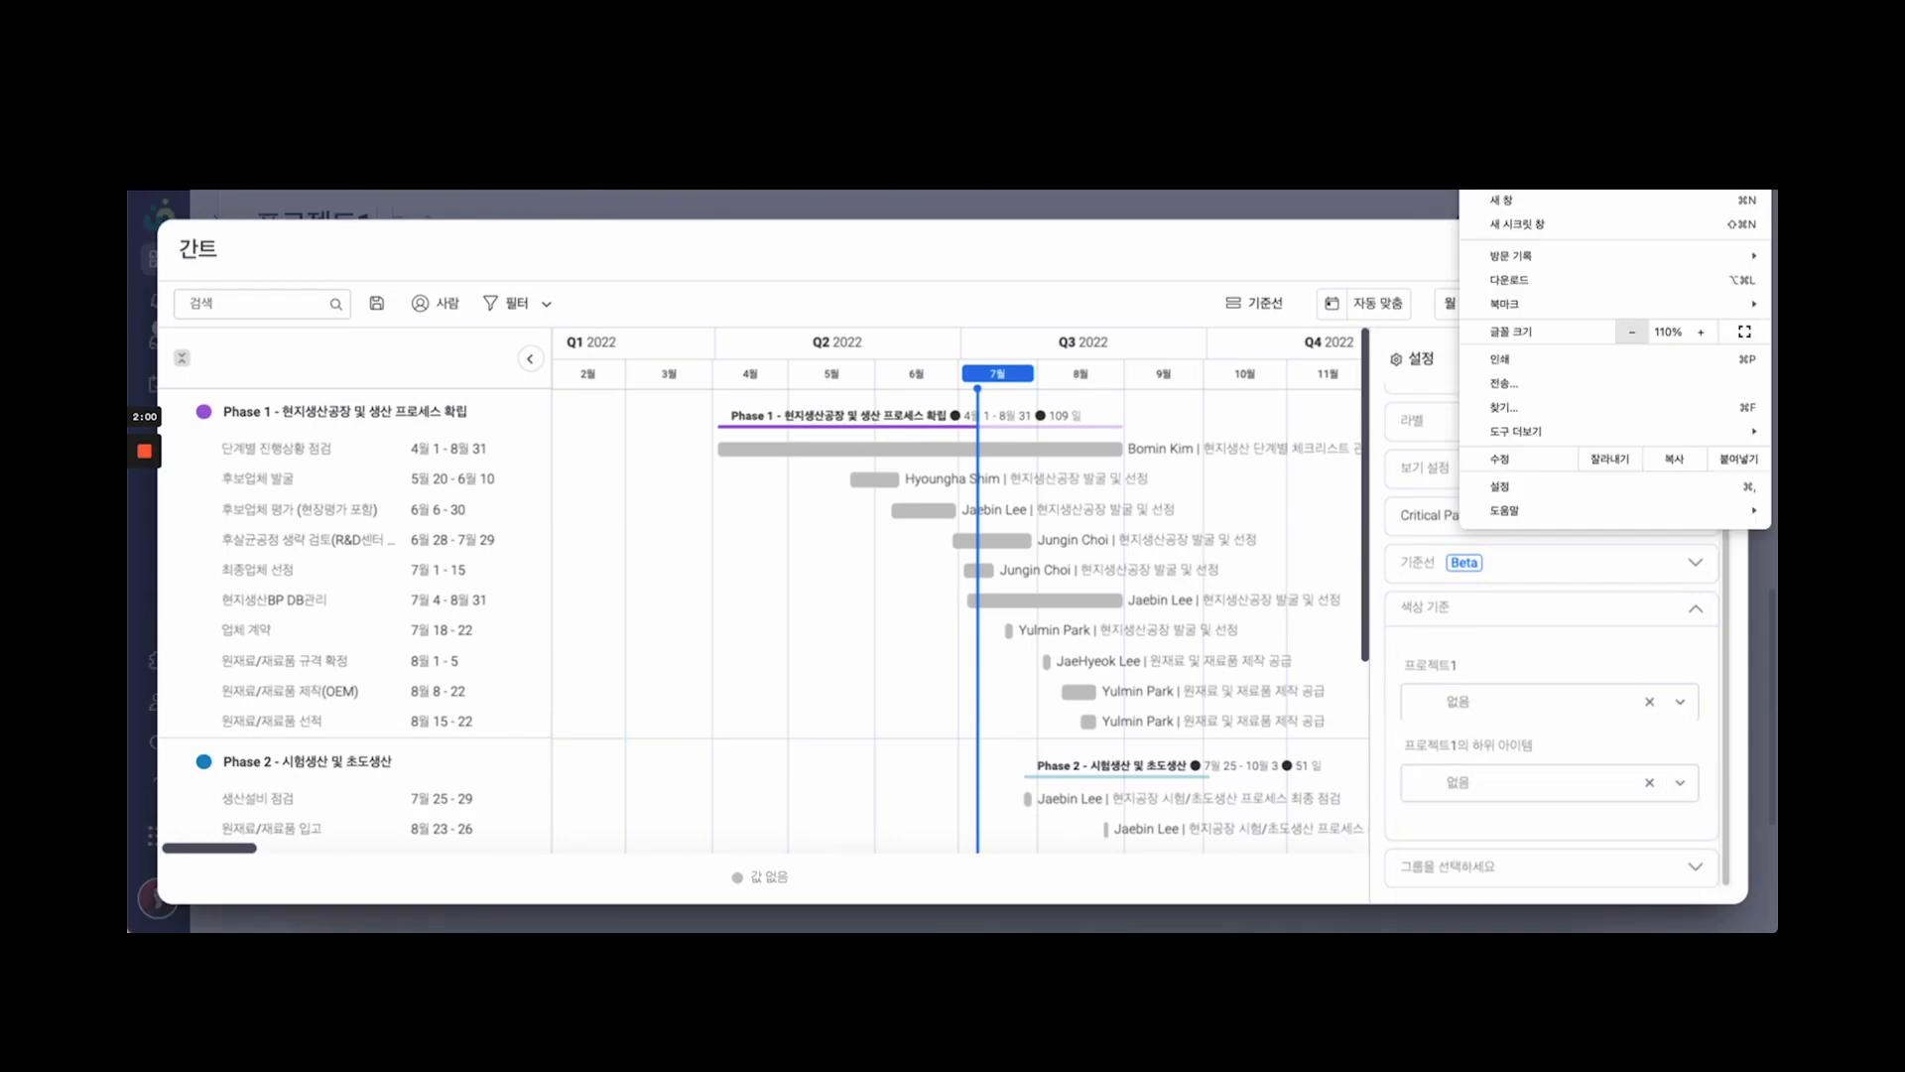
pyautogui.click(1632, 331)
pyautogui.click(1379, 248)
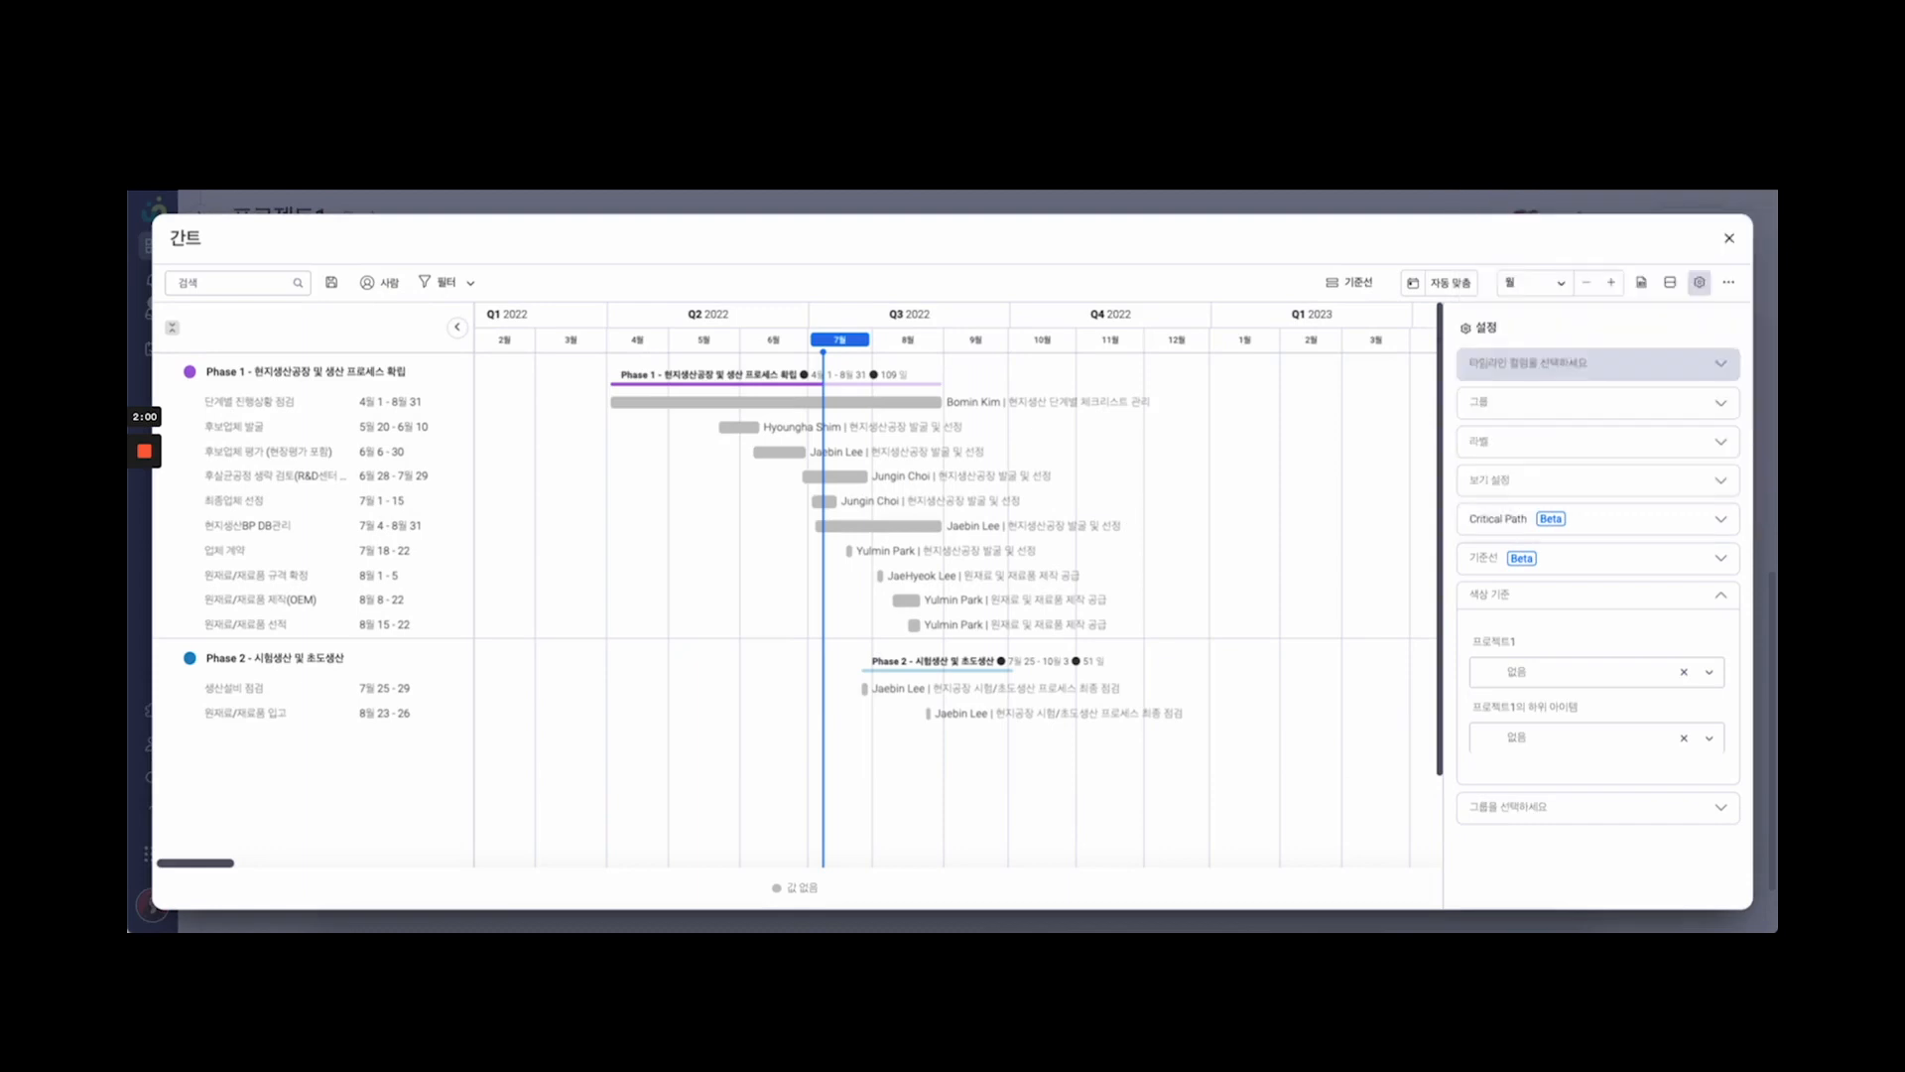
pyautogui.click(1577, 737)
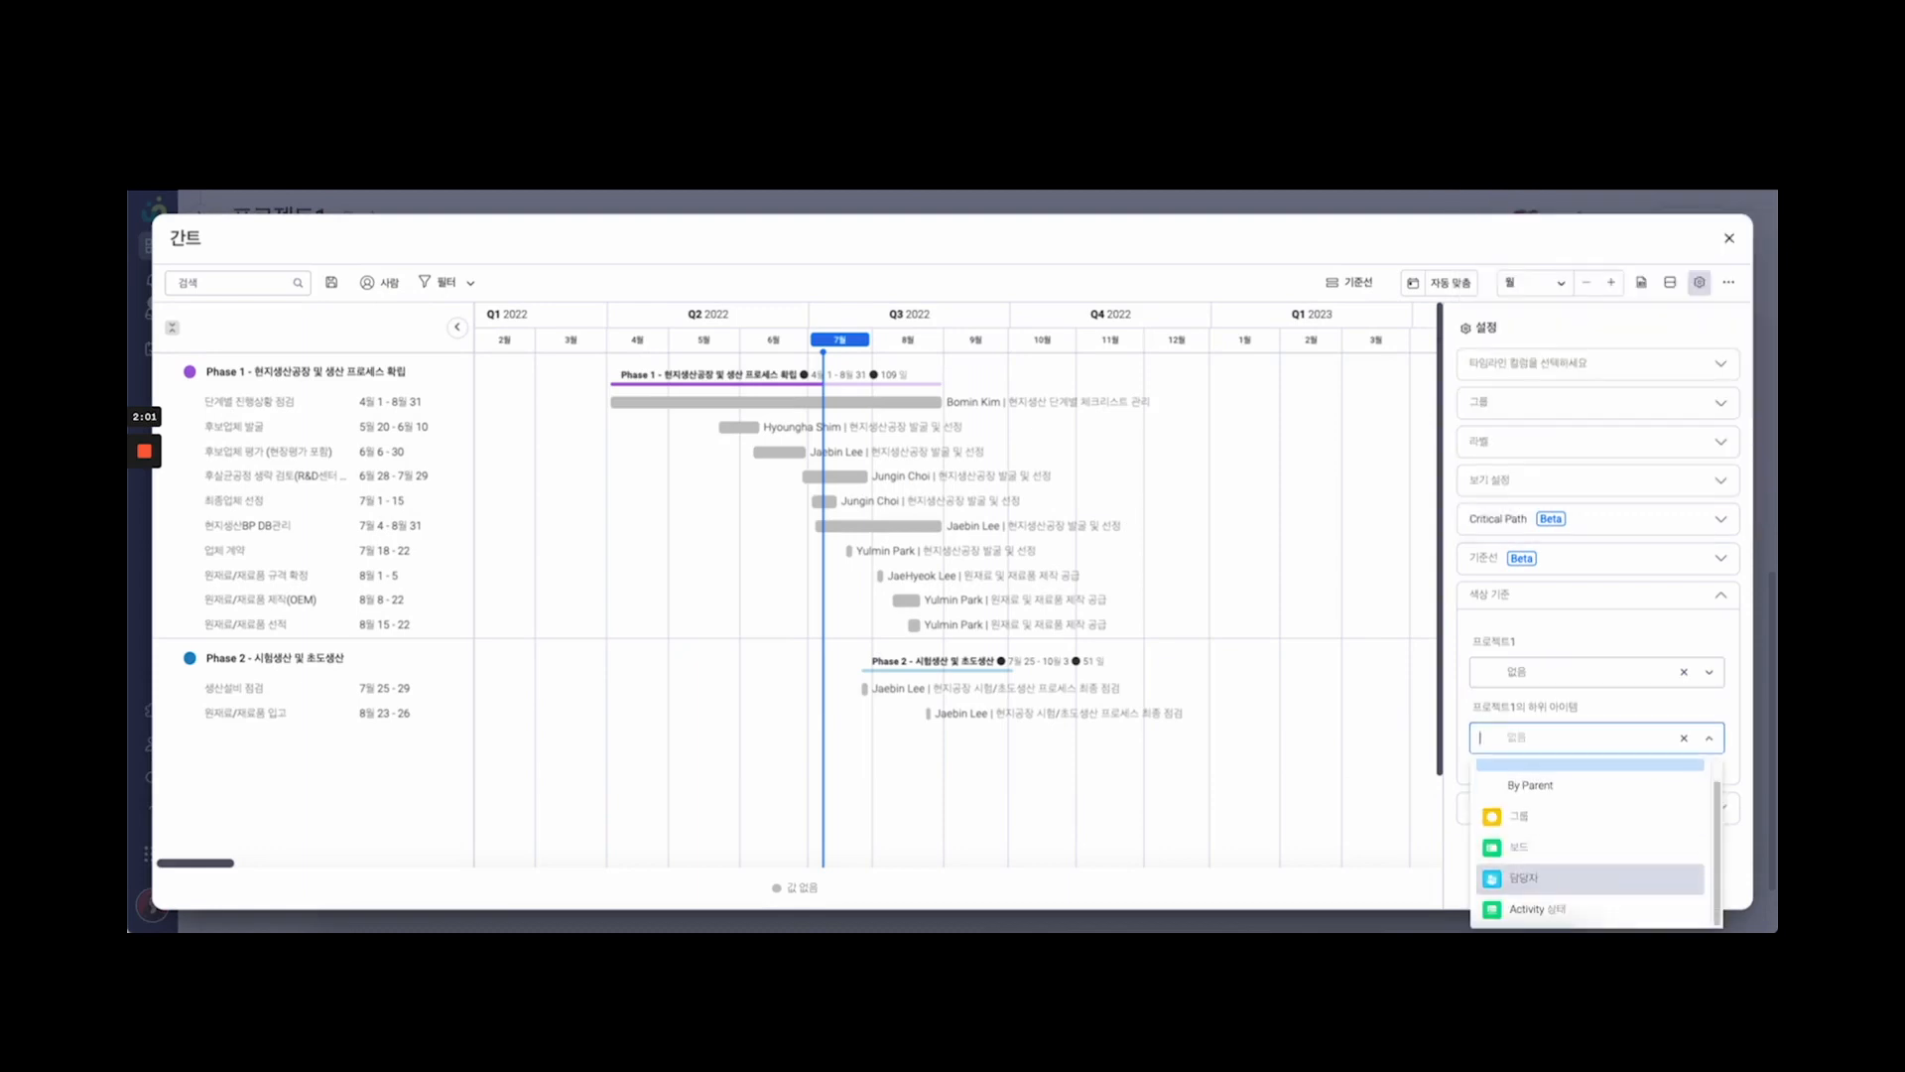
pyautogui.click(1538, 909)
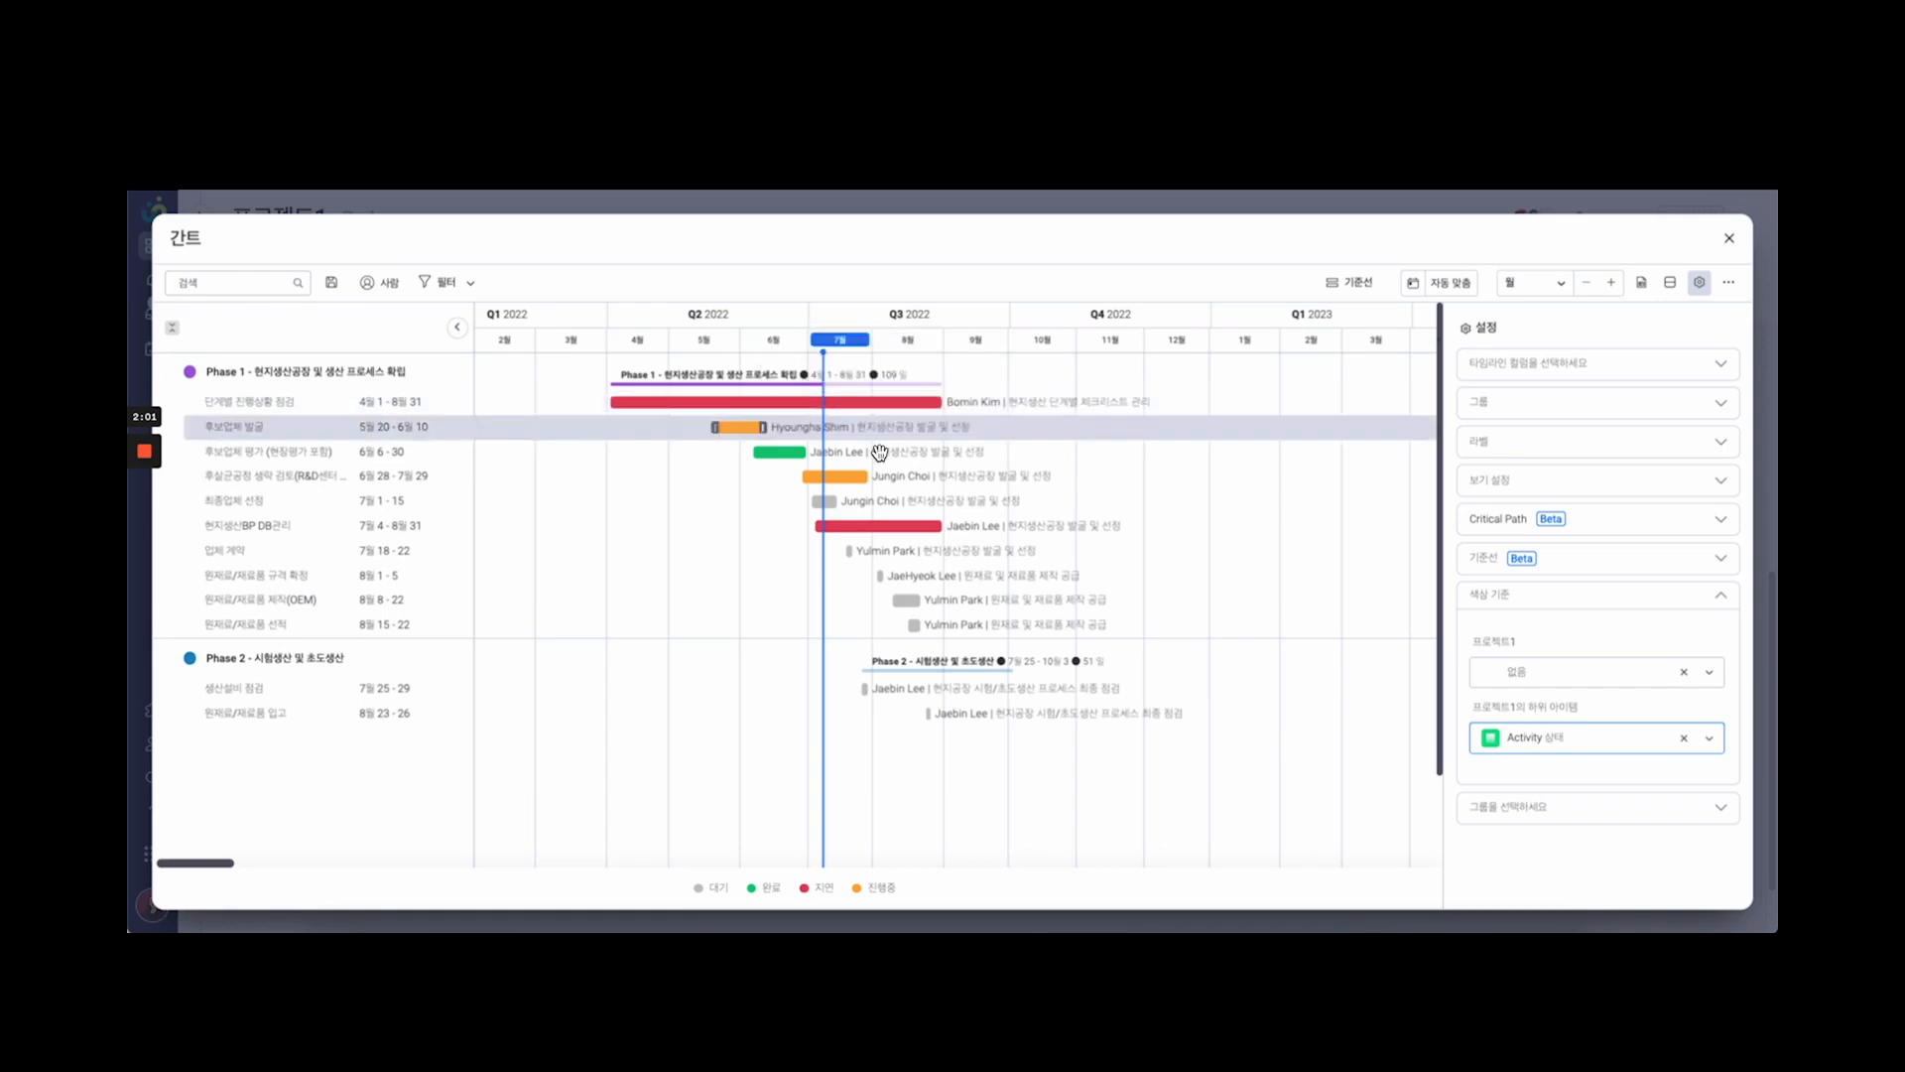
# Post an update mentioning the assignee on the 후보업체 발굴 item, and close the item and the enlarged 간트 widget
pyautogui.click(853, 428)
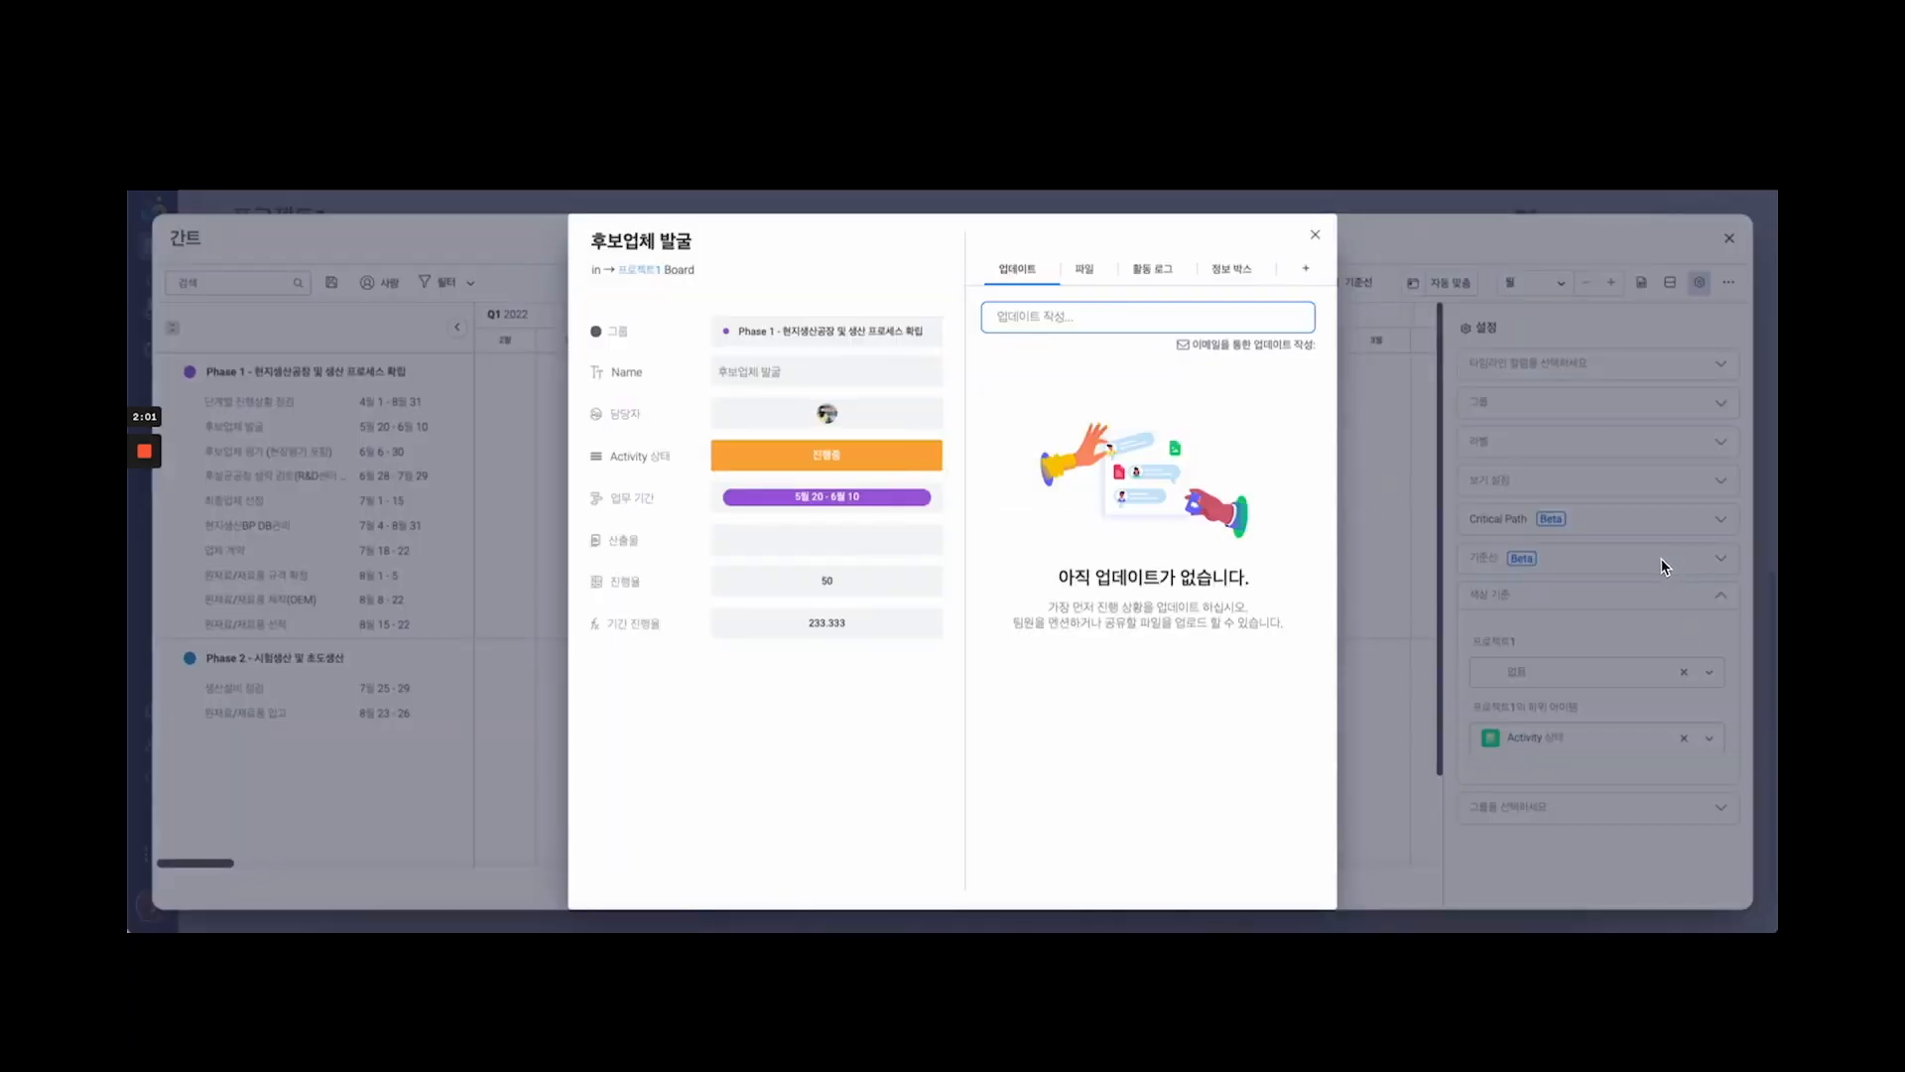
pyautogui.click(1329, 320)
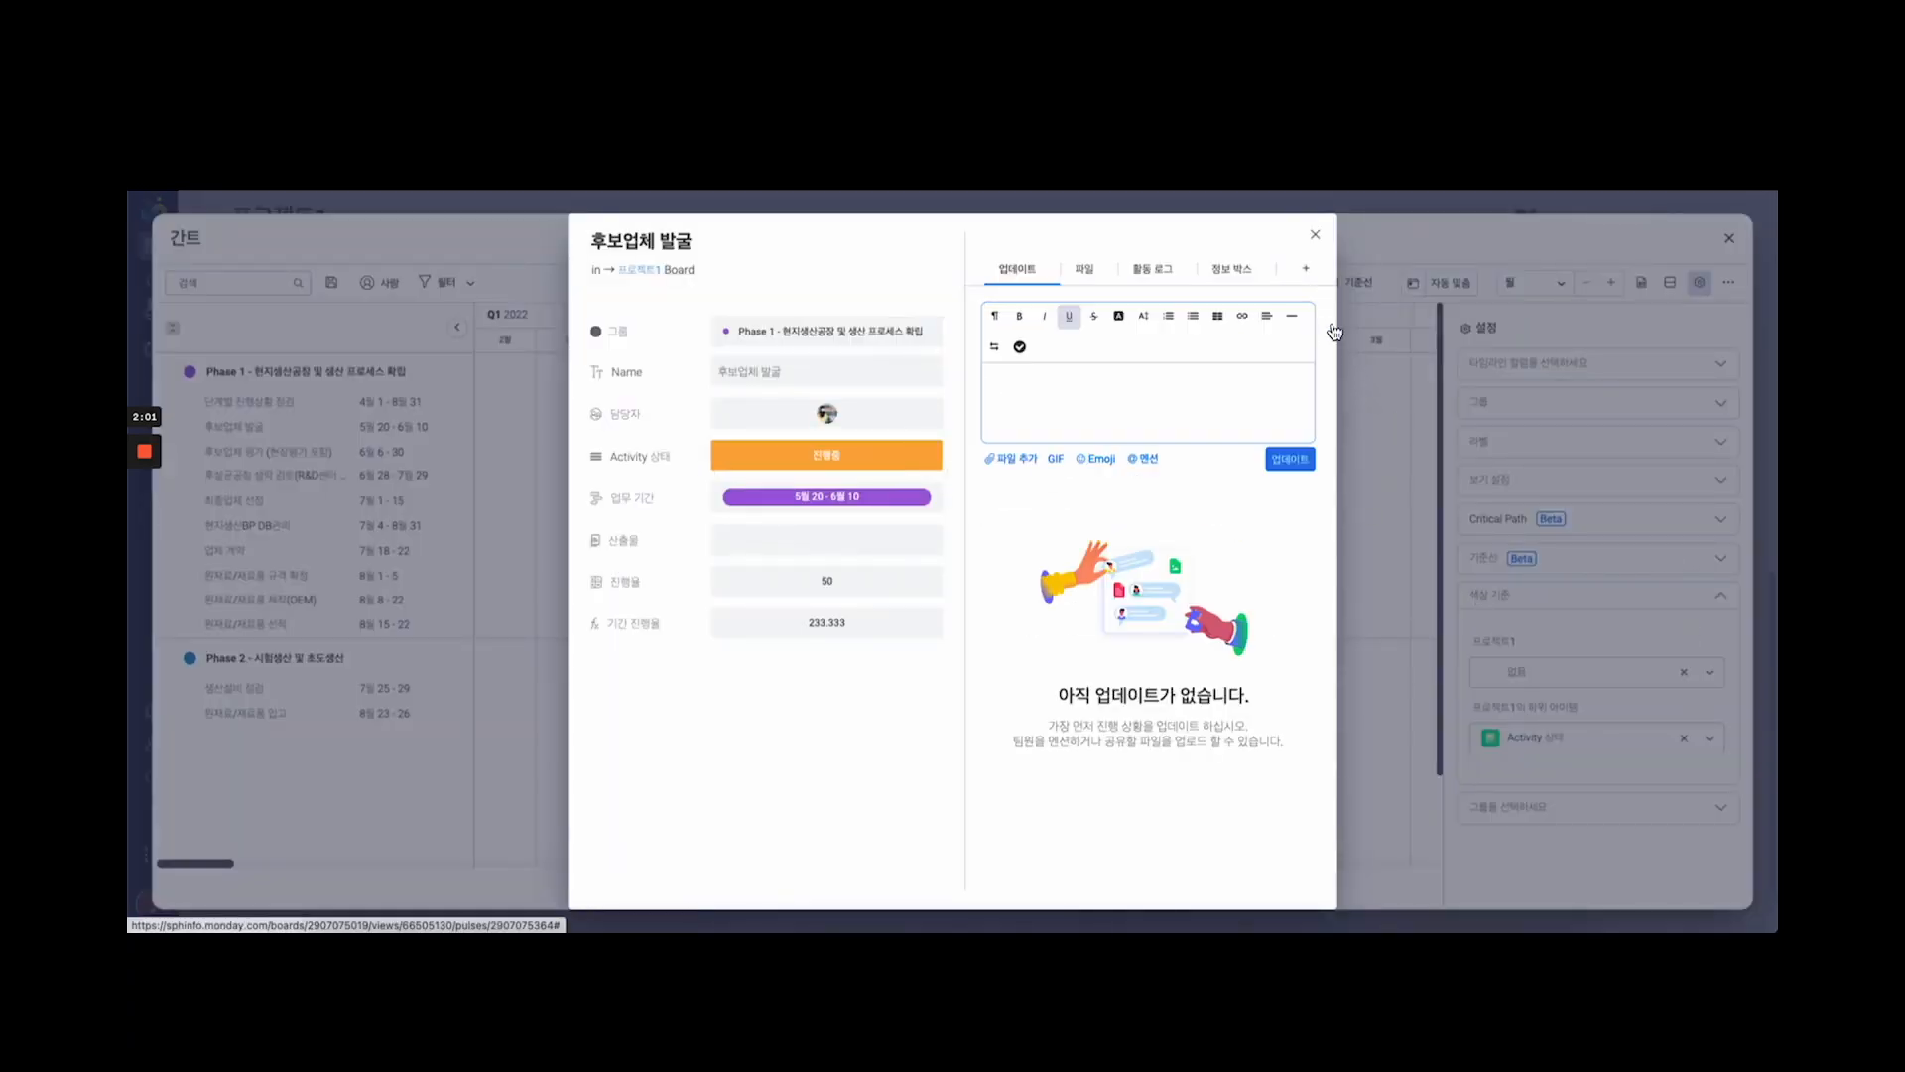
pyautogui.write('@')
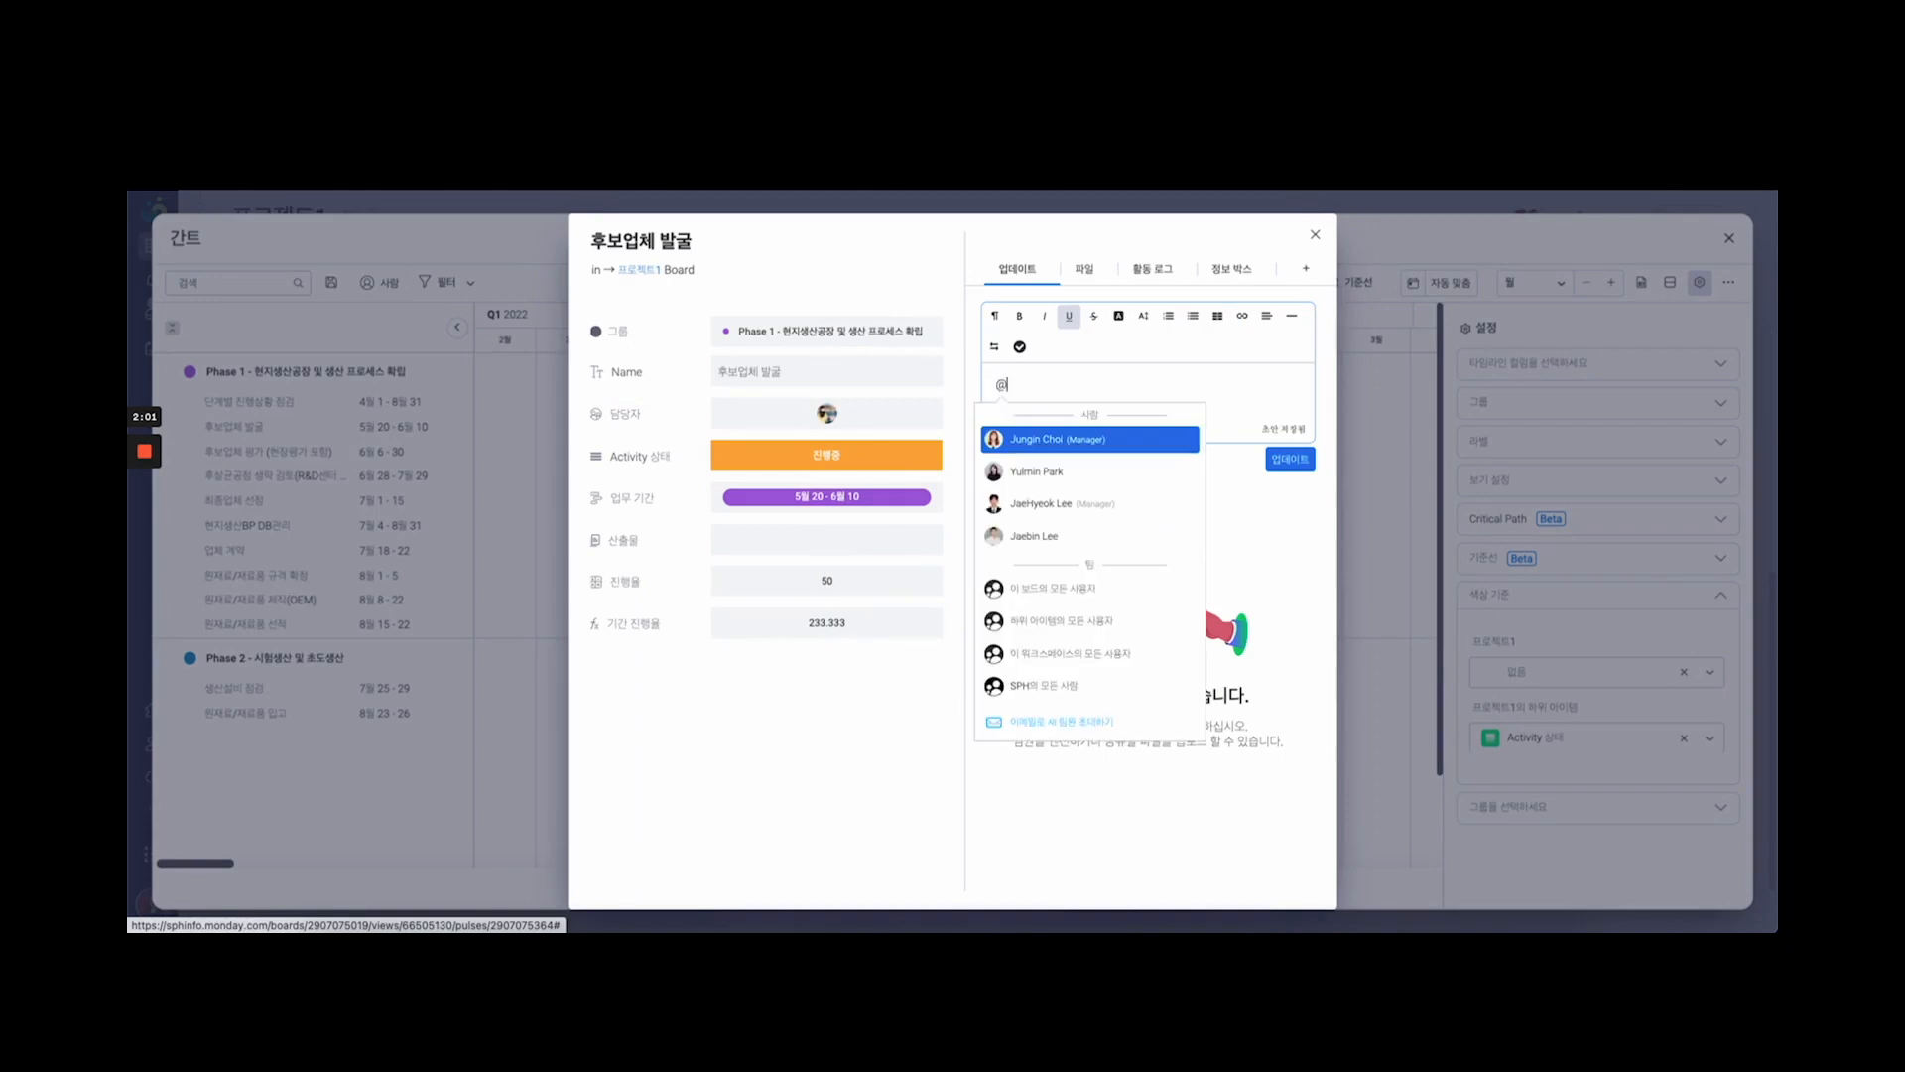
pyautogui.write('ㅓ')
pyautogui.press('BackSpace')
pyautogui.write('h')
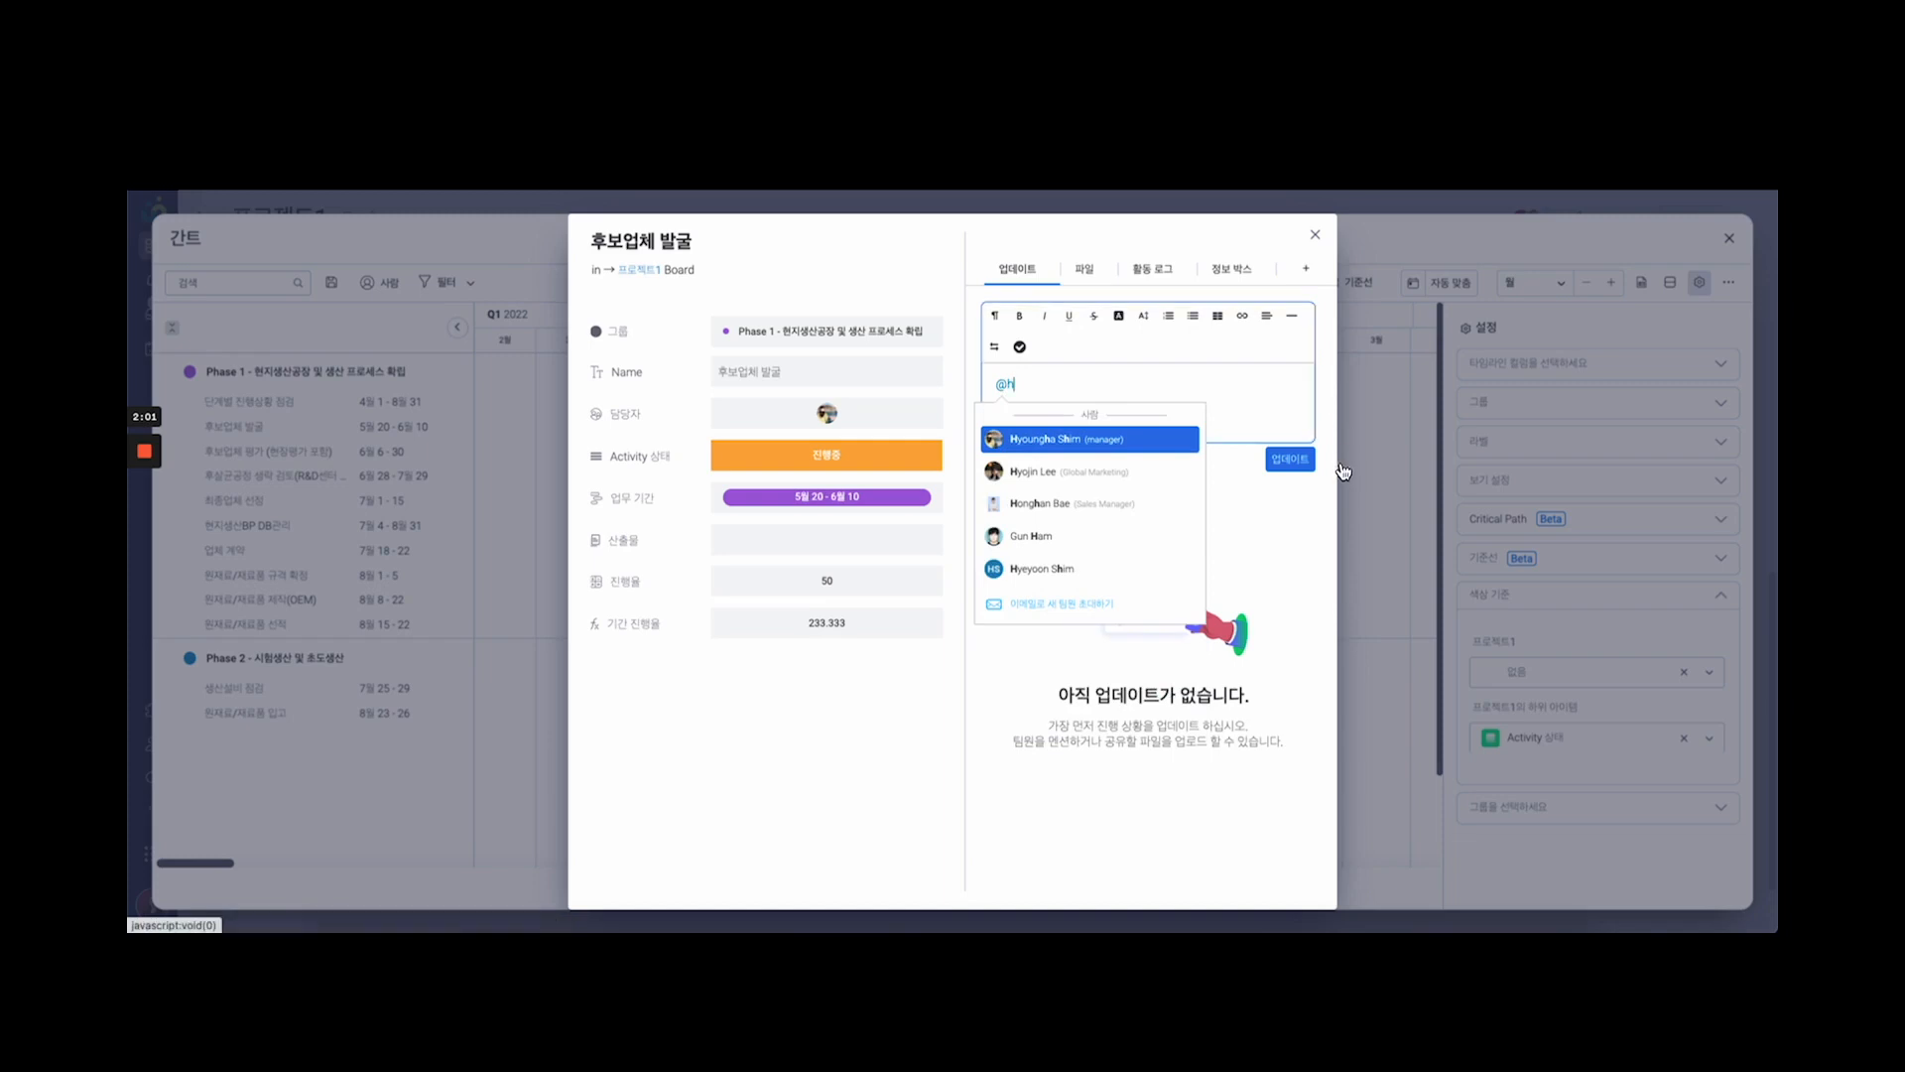
pyautogui.press('Return')
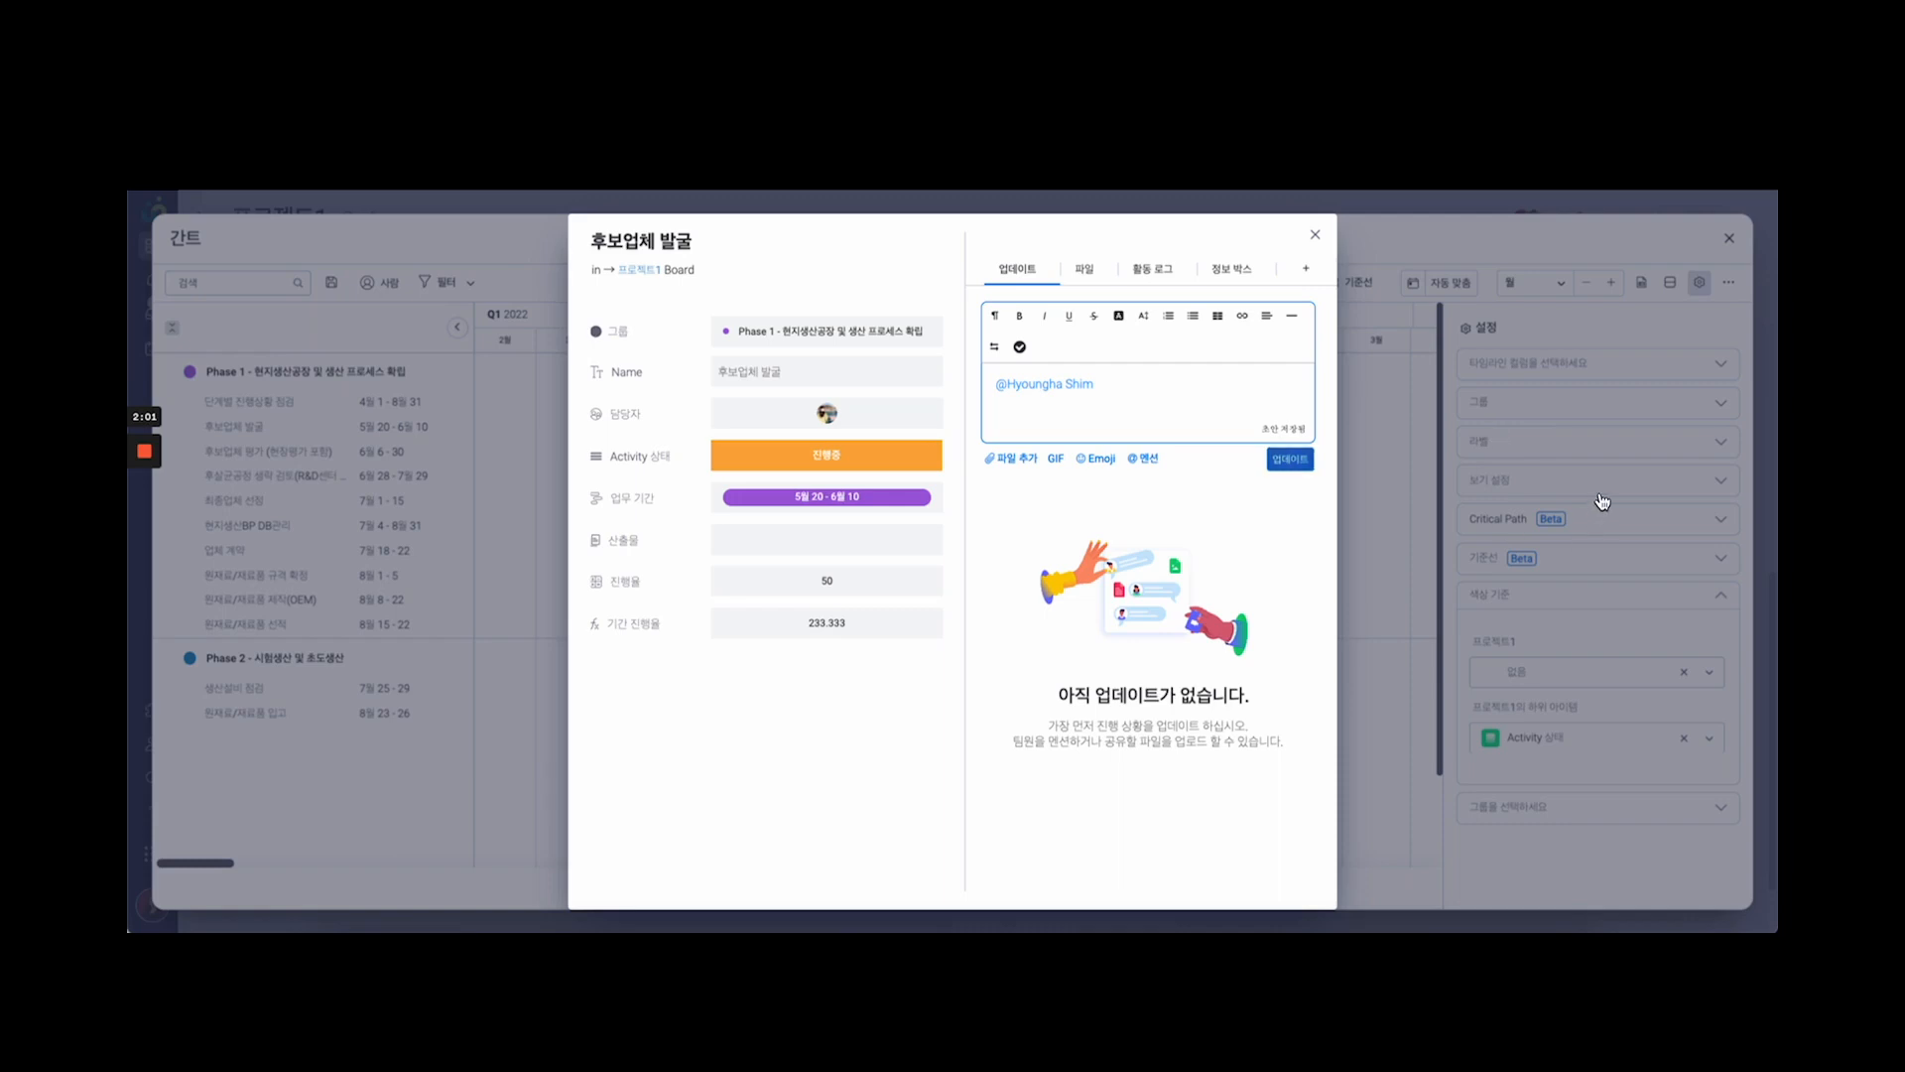
pyautogui.click(1290, 458)
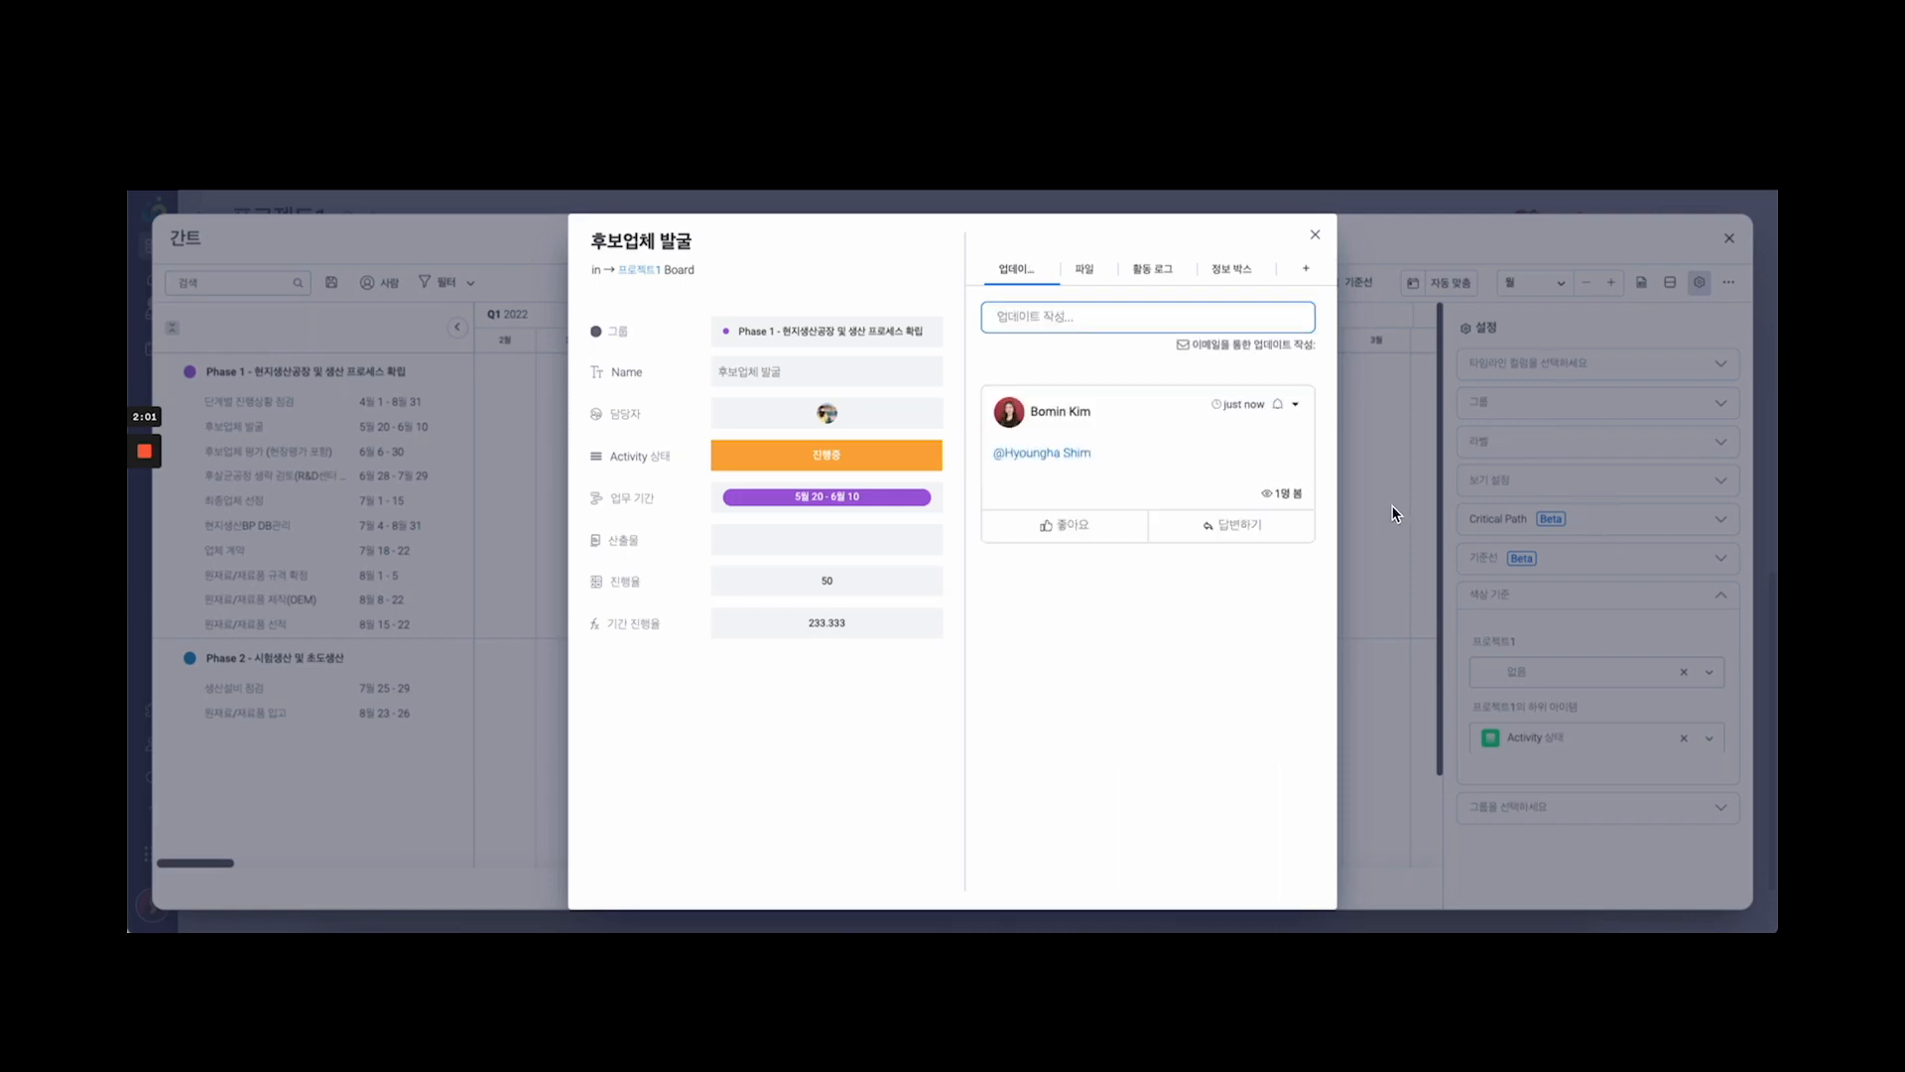
pyautogui.click(1647, 230)
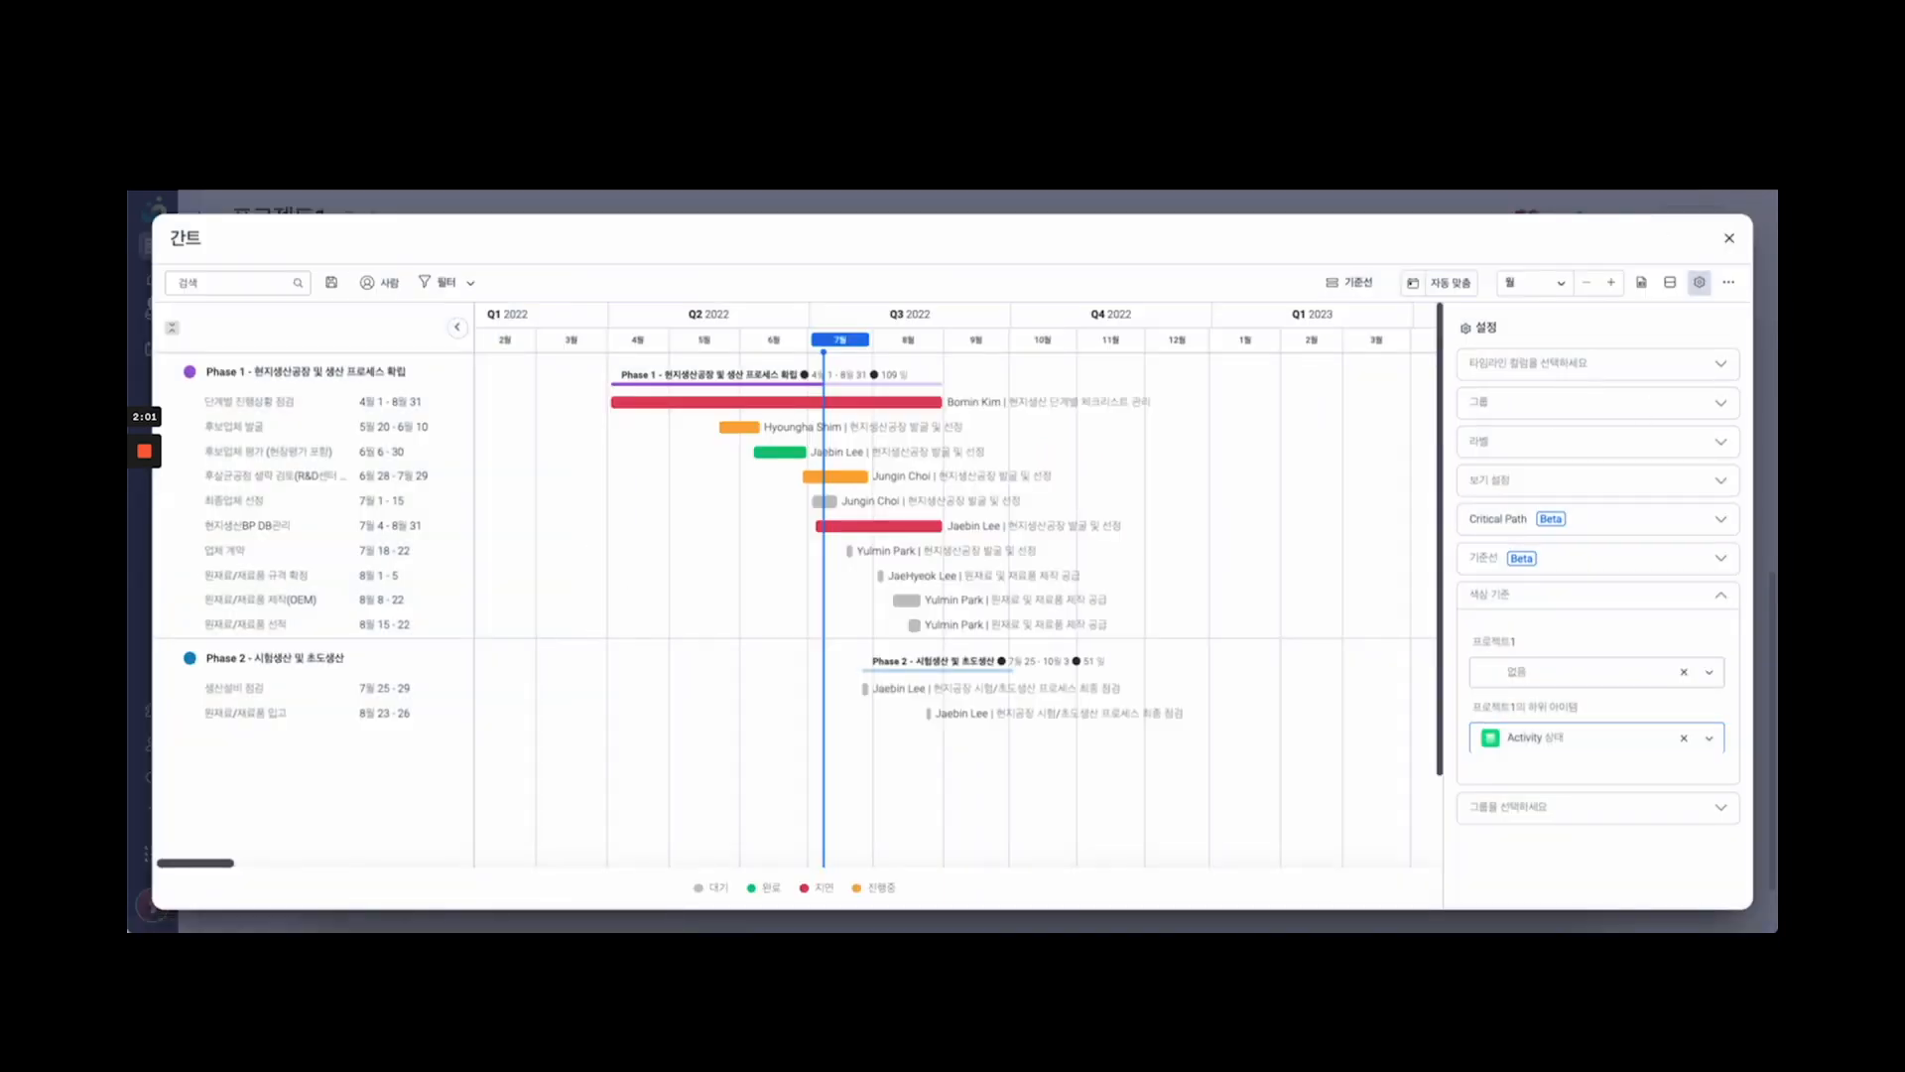
pyautogui.click(1728, 238)
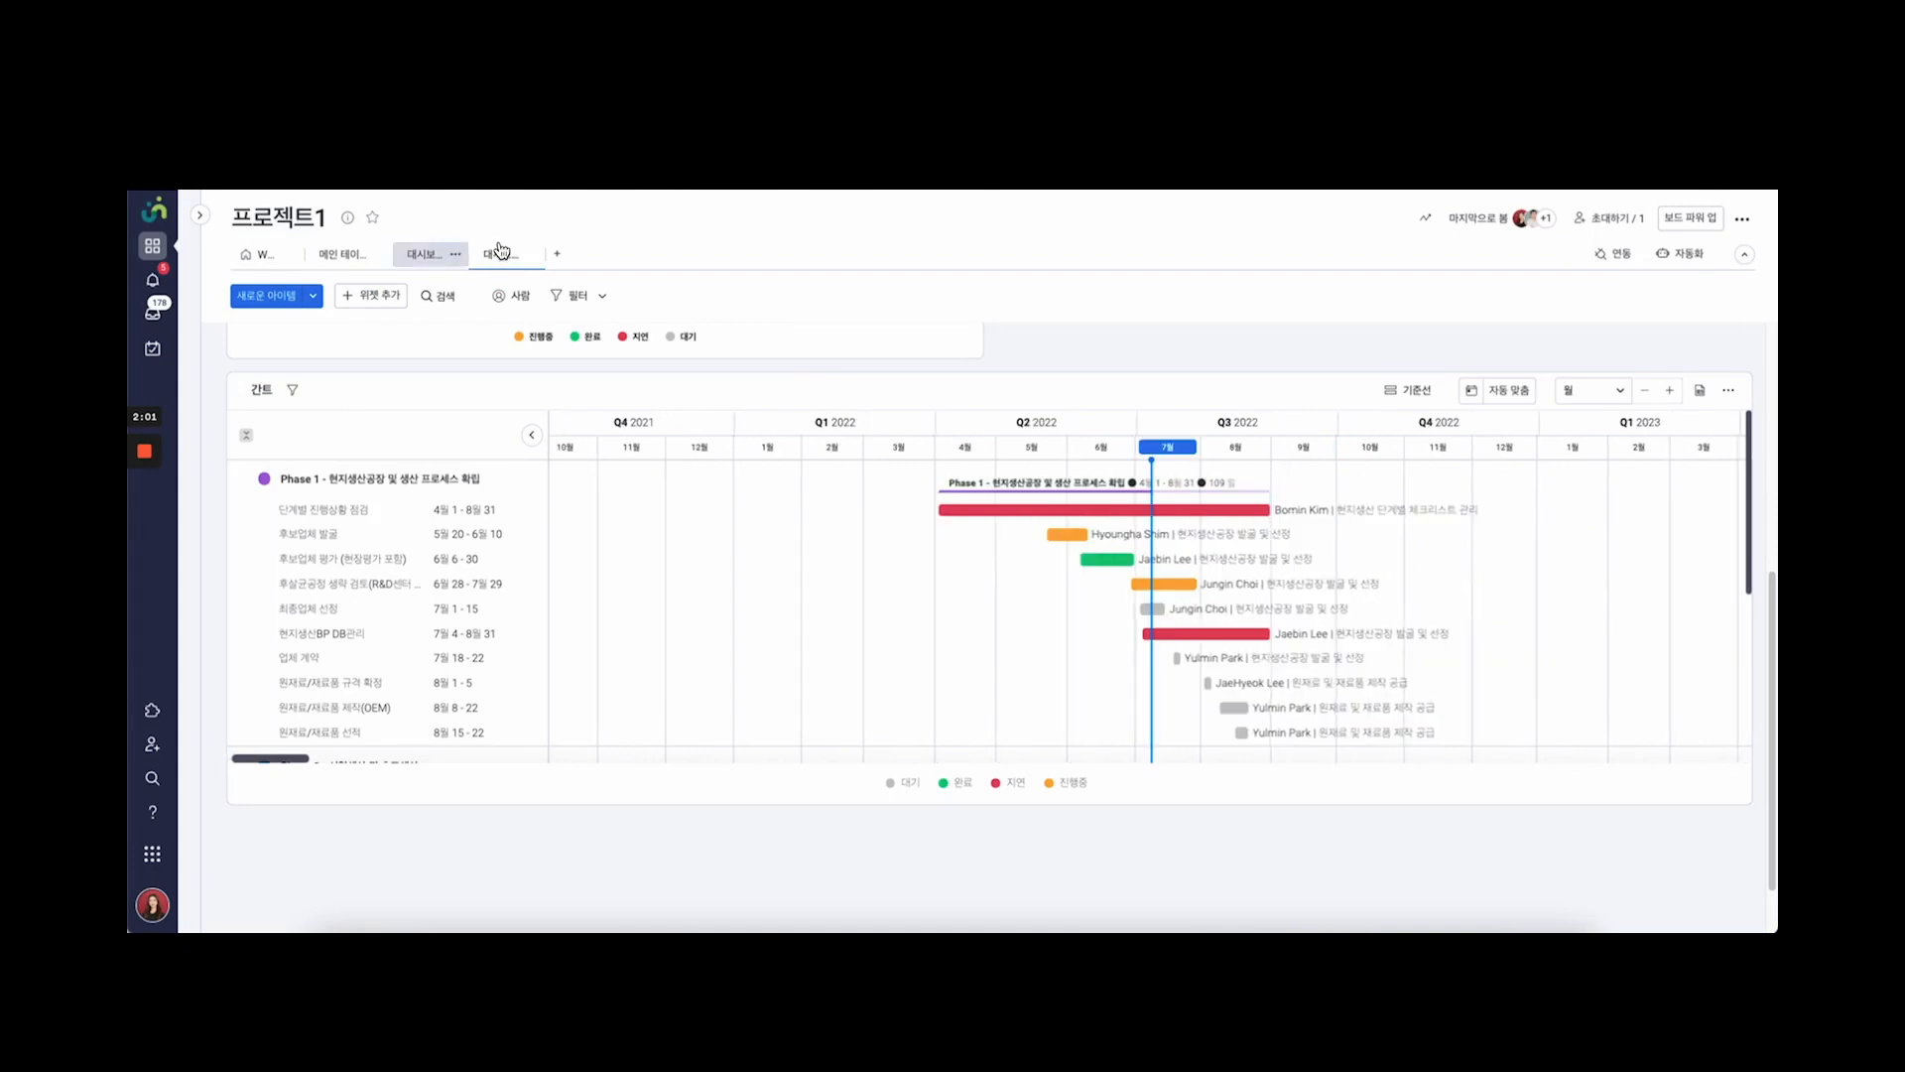
# Review the widgets on the other 프로젝트1 dashboard view, including the details of 후보업체 발굴 in its Gantt chart
pyautogui.click(431, 254)
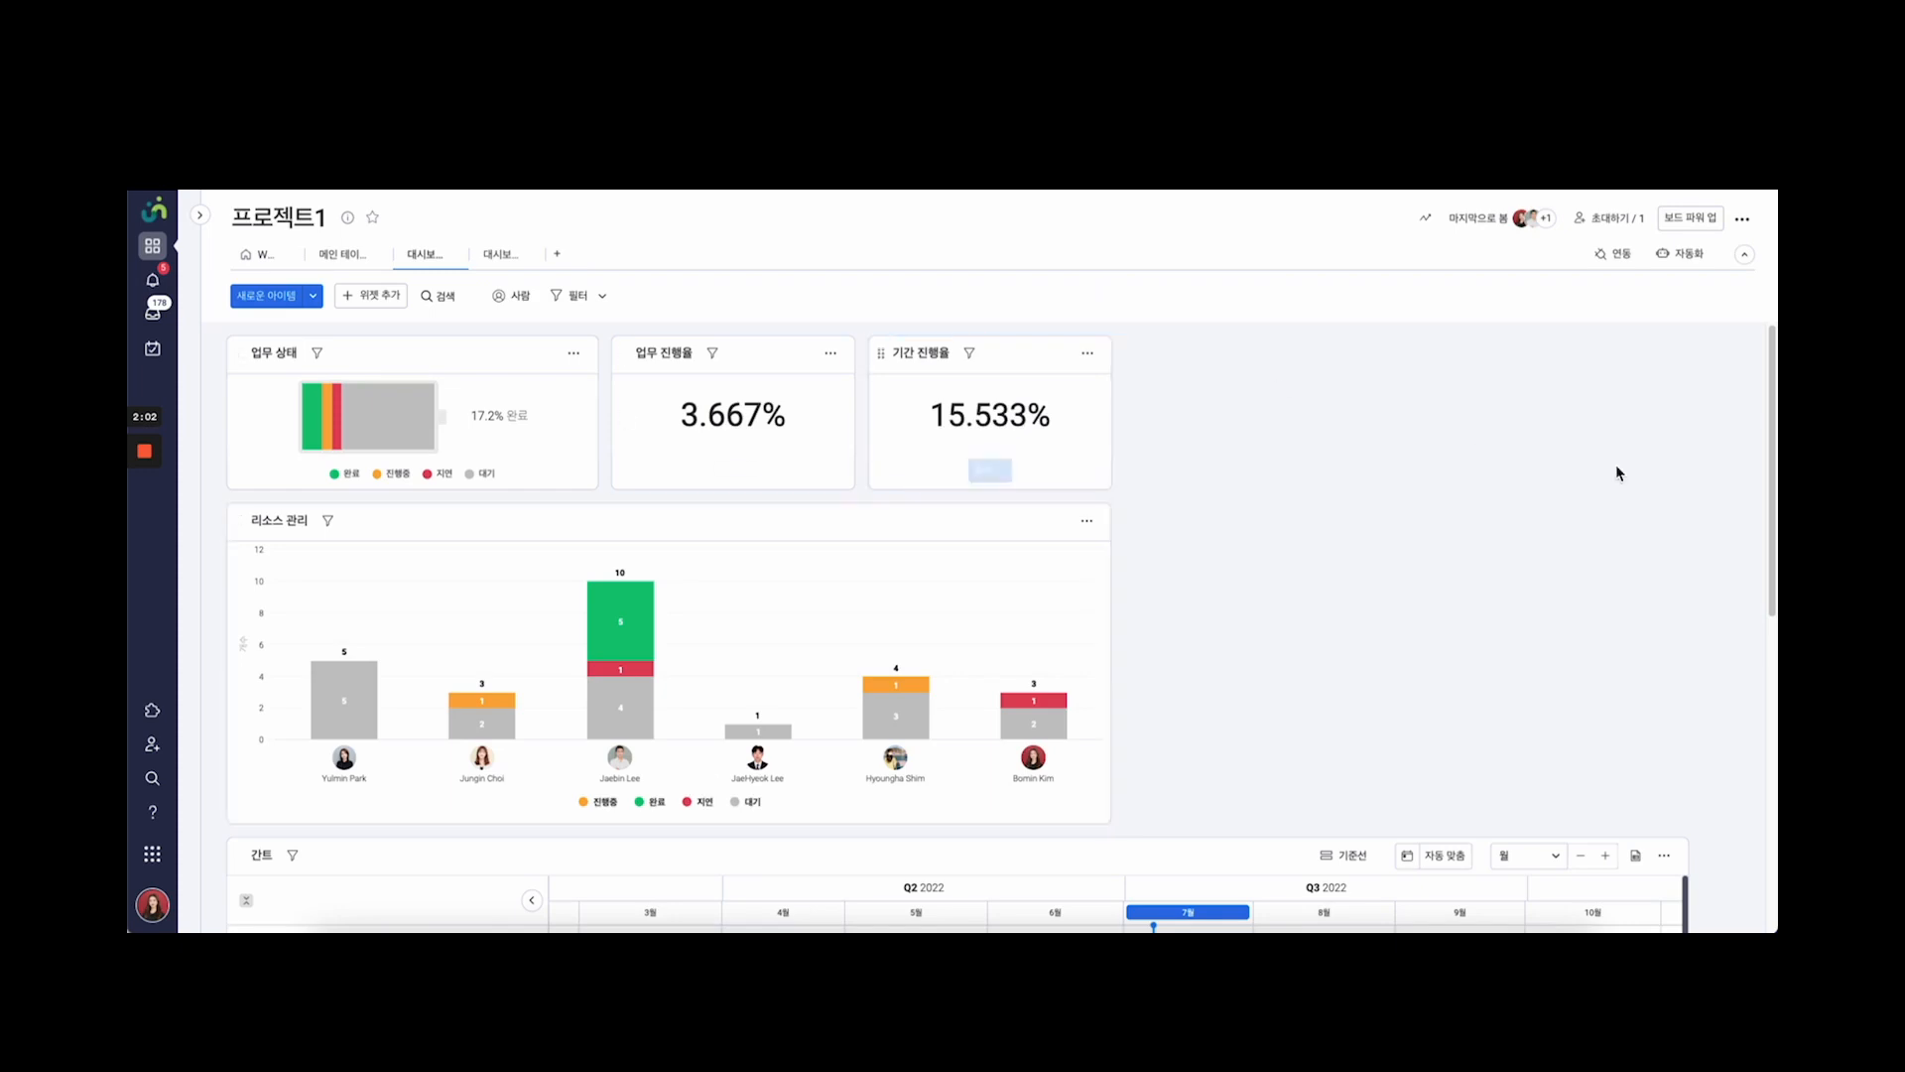
pyautogui.scroll(-5, 1617, 474)
pyautogui.scroll(-3, 1618, 474)
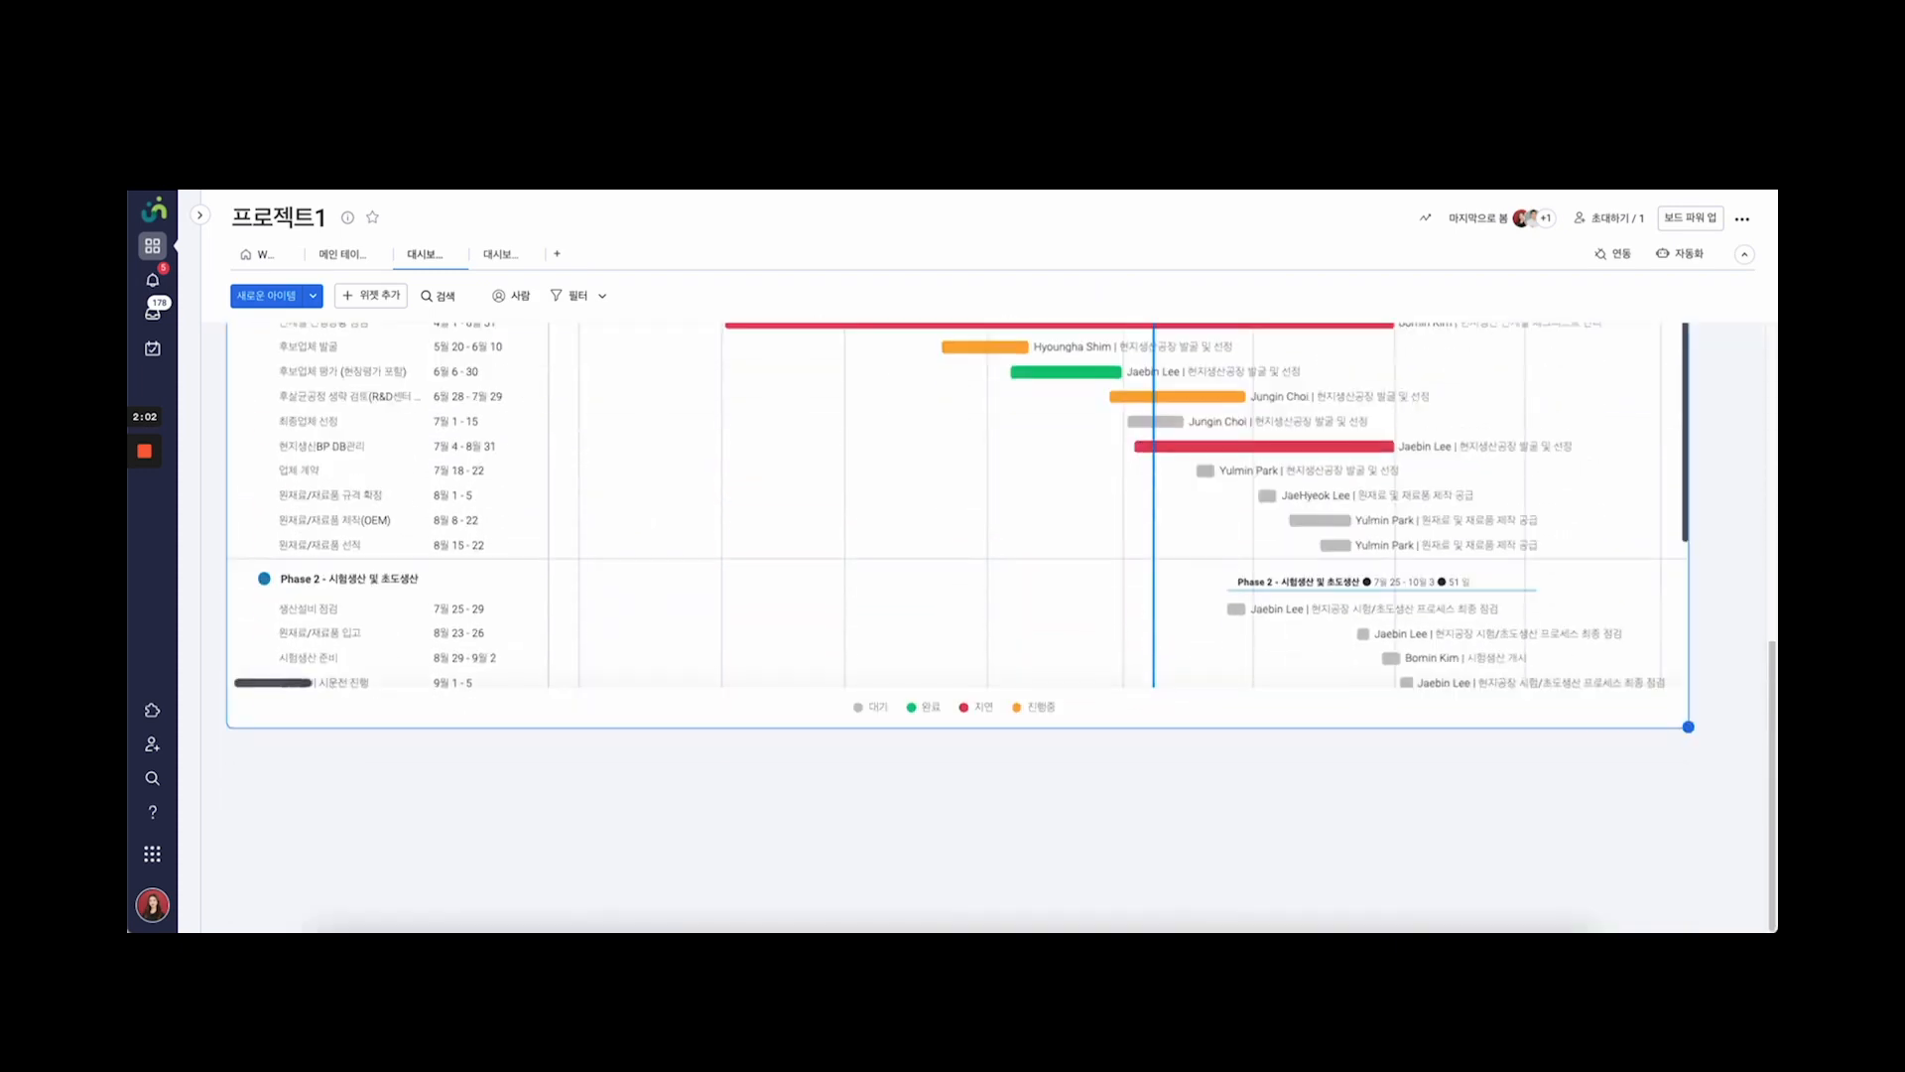
pyautogui.scroll(1, 1405, 477)
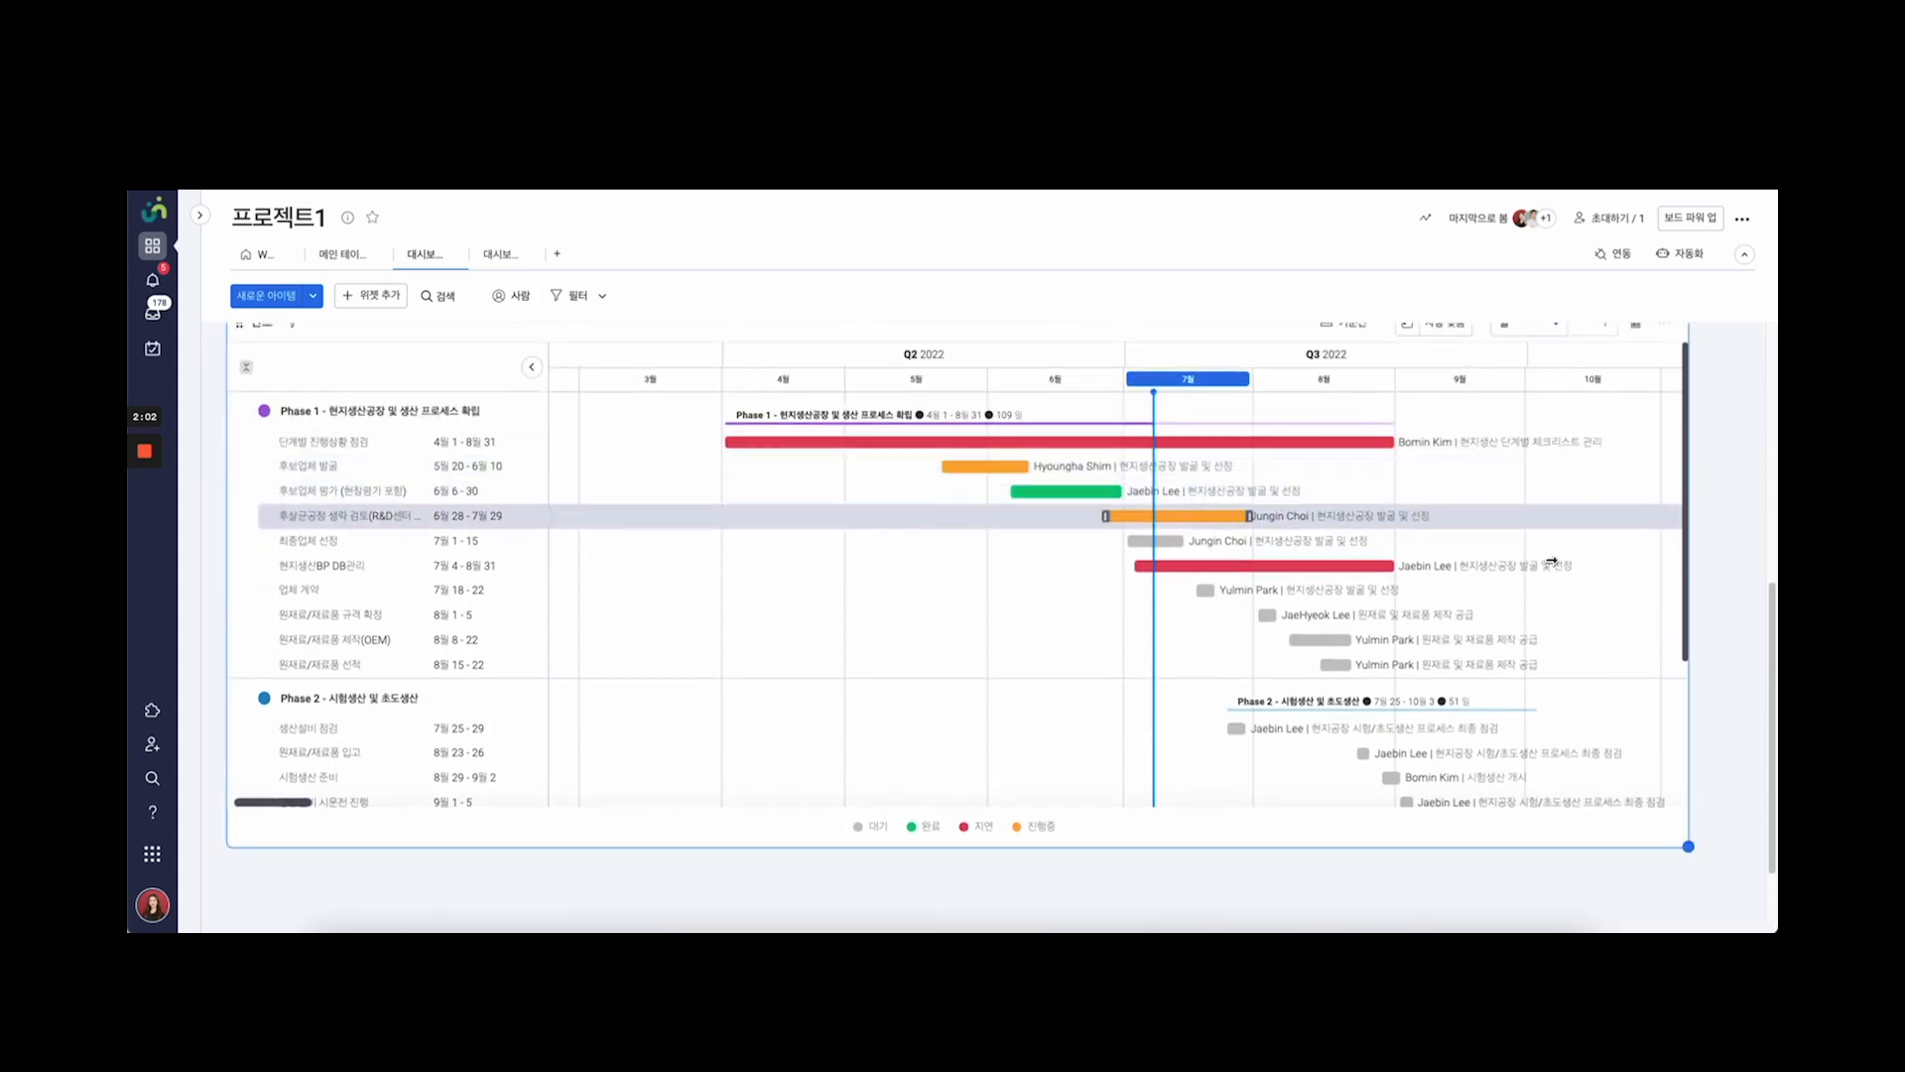
pyautogui.click(1226, 467)
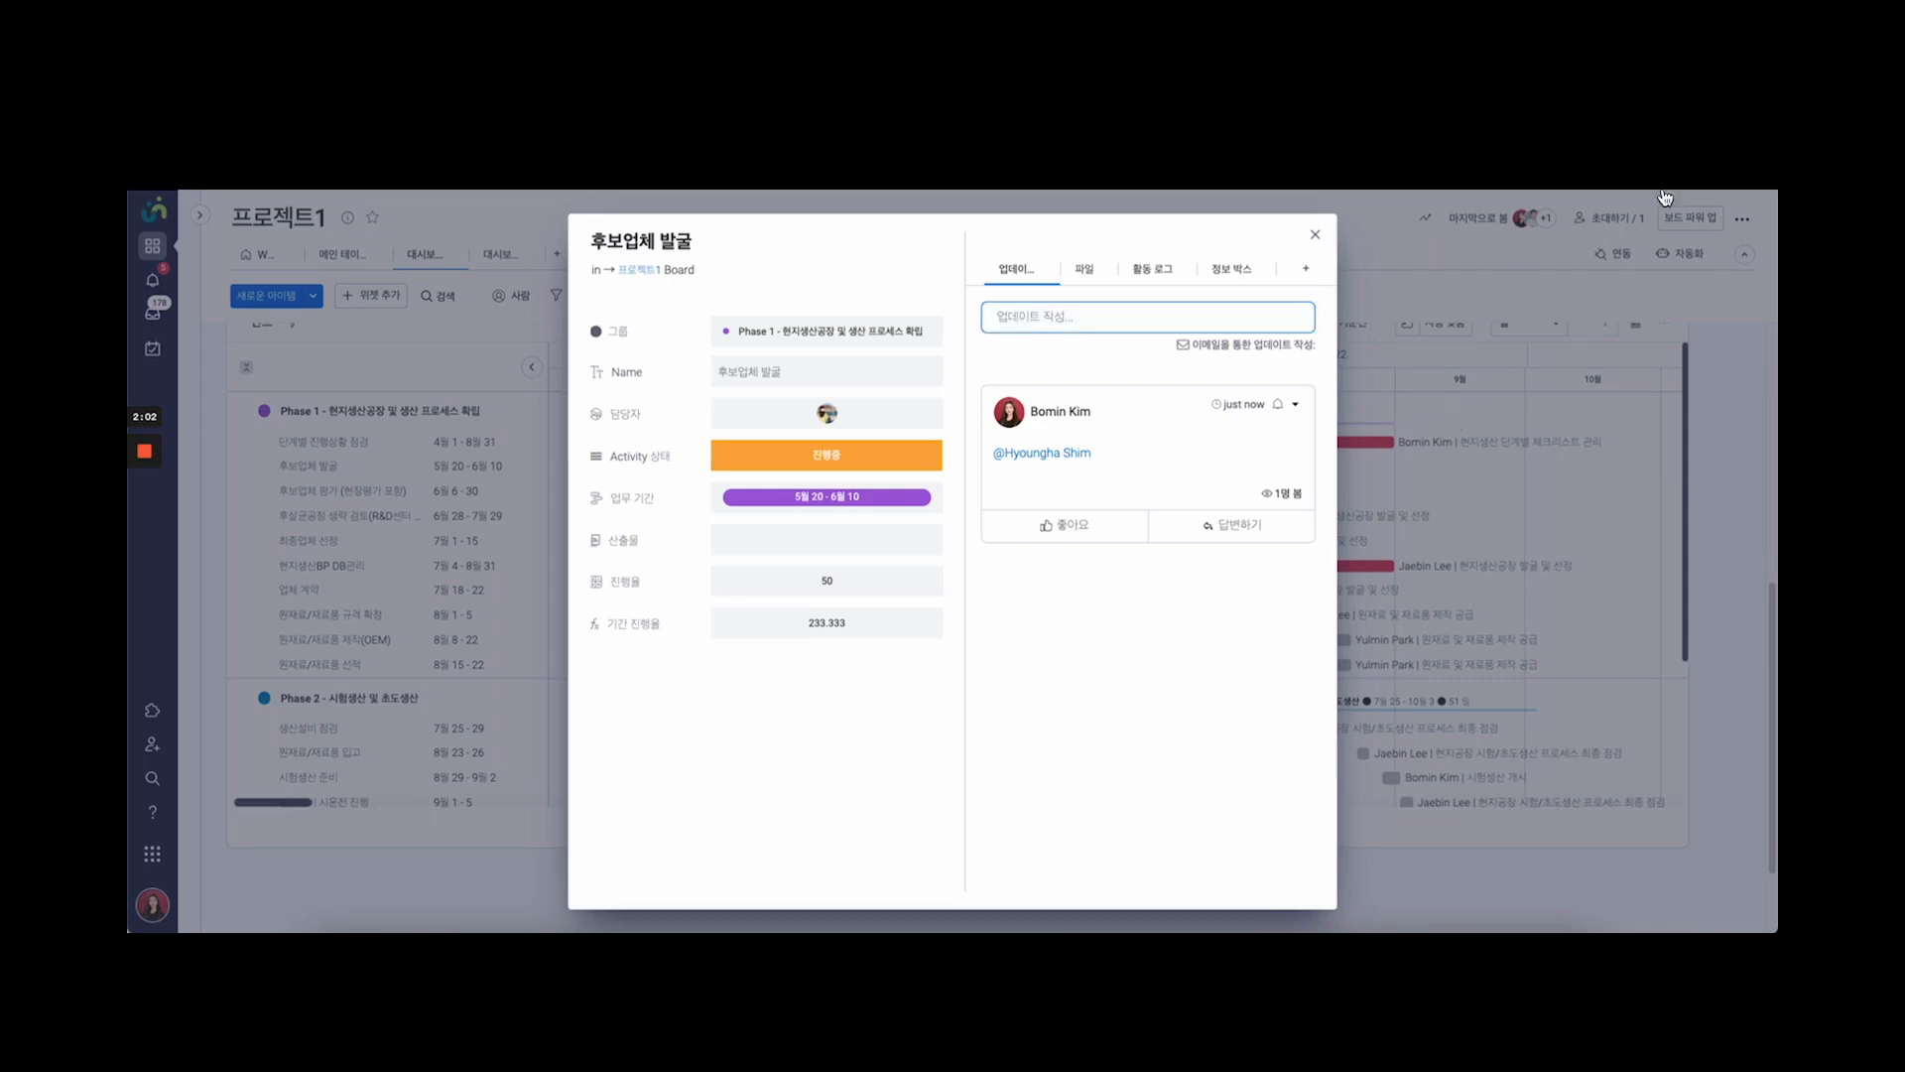
pyautogui.click(1314, 234)
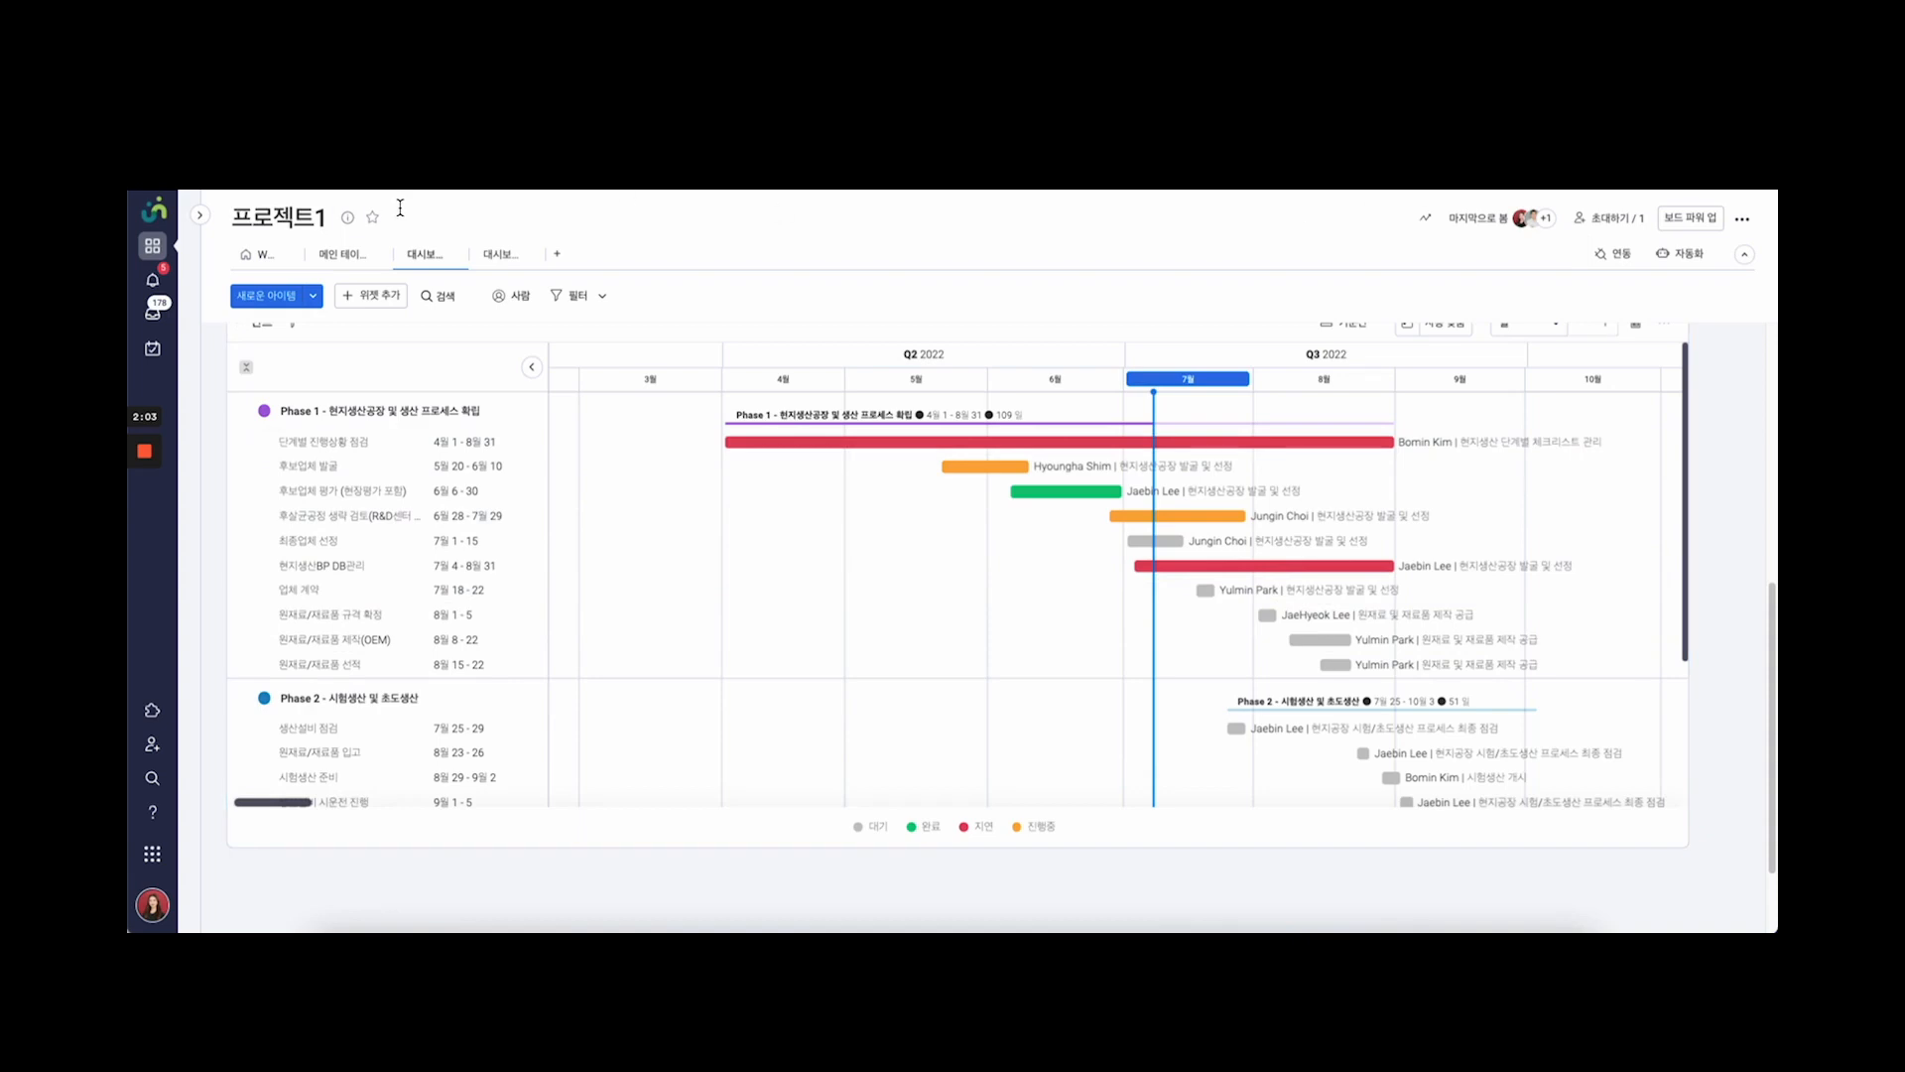
pyautogui.scroll(2, 953, 615)
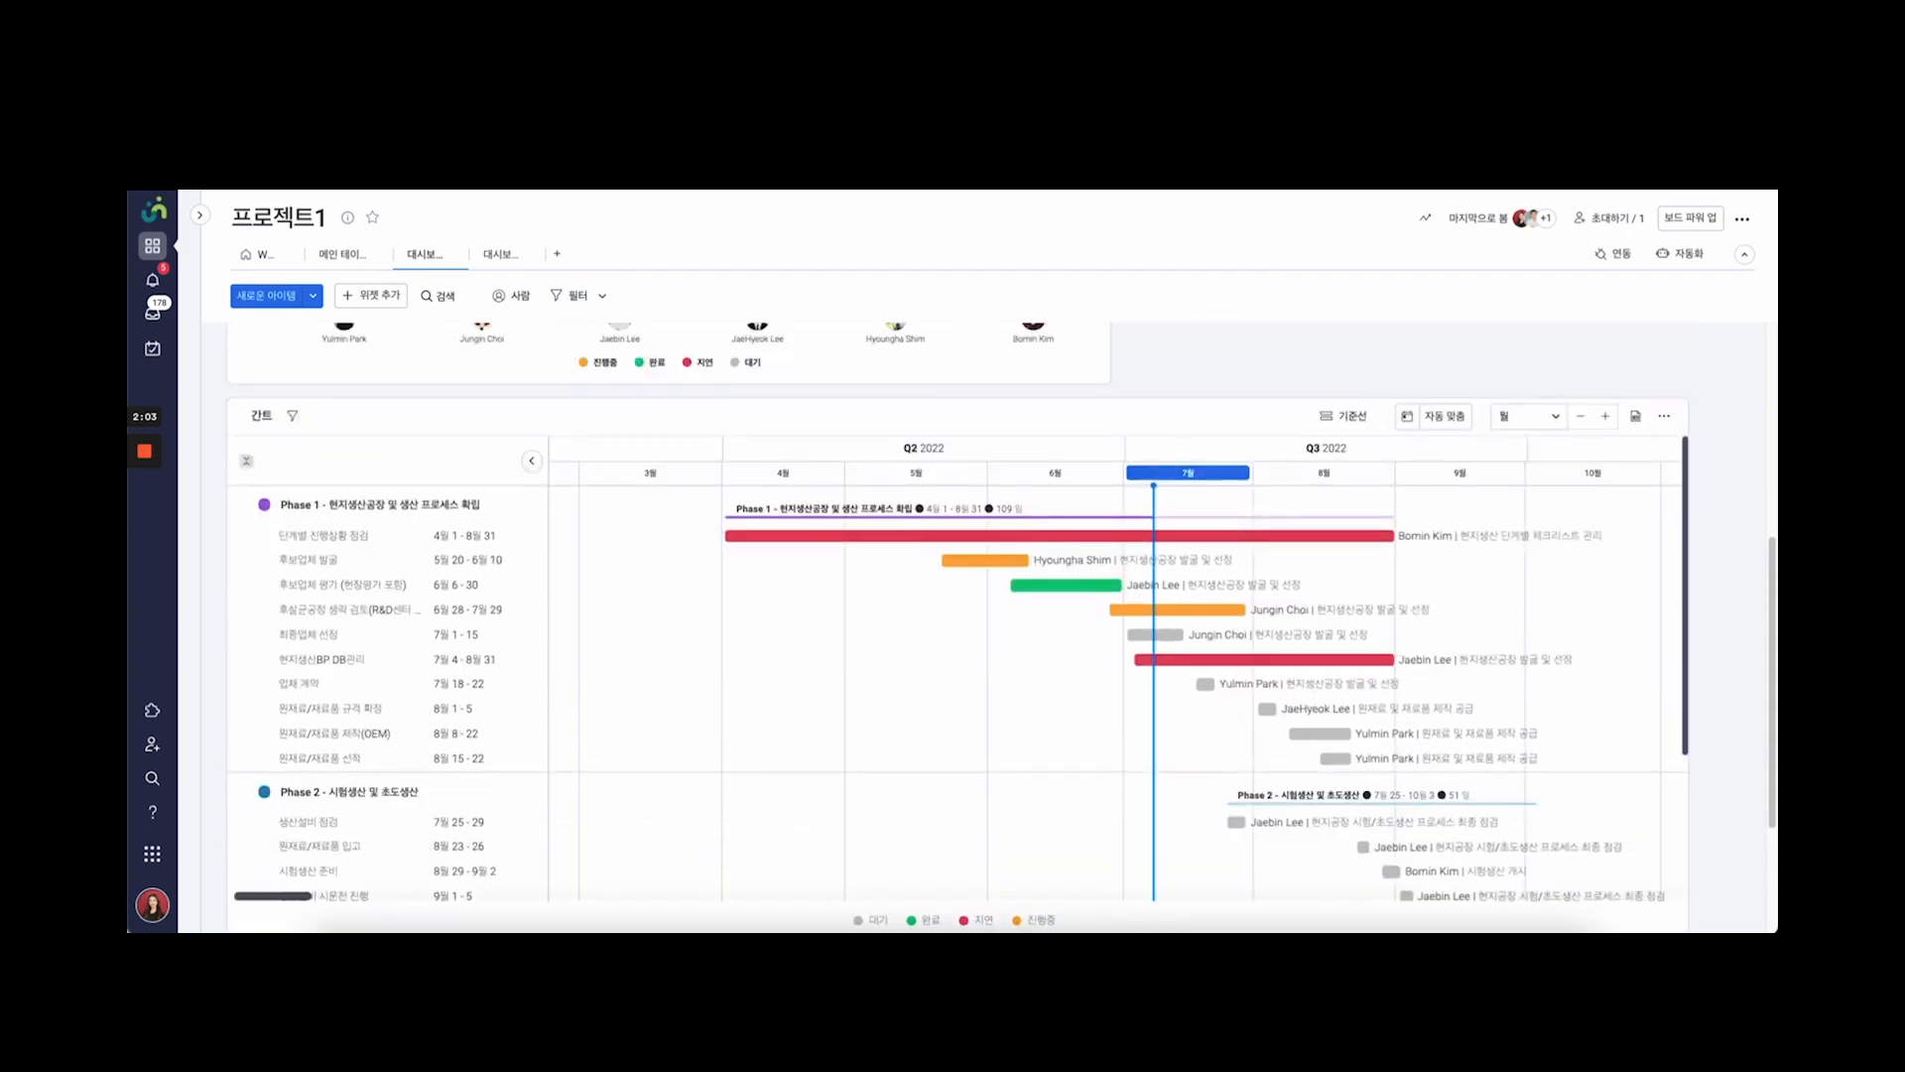
pyautogui.scroll(5, 953, 615)
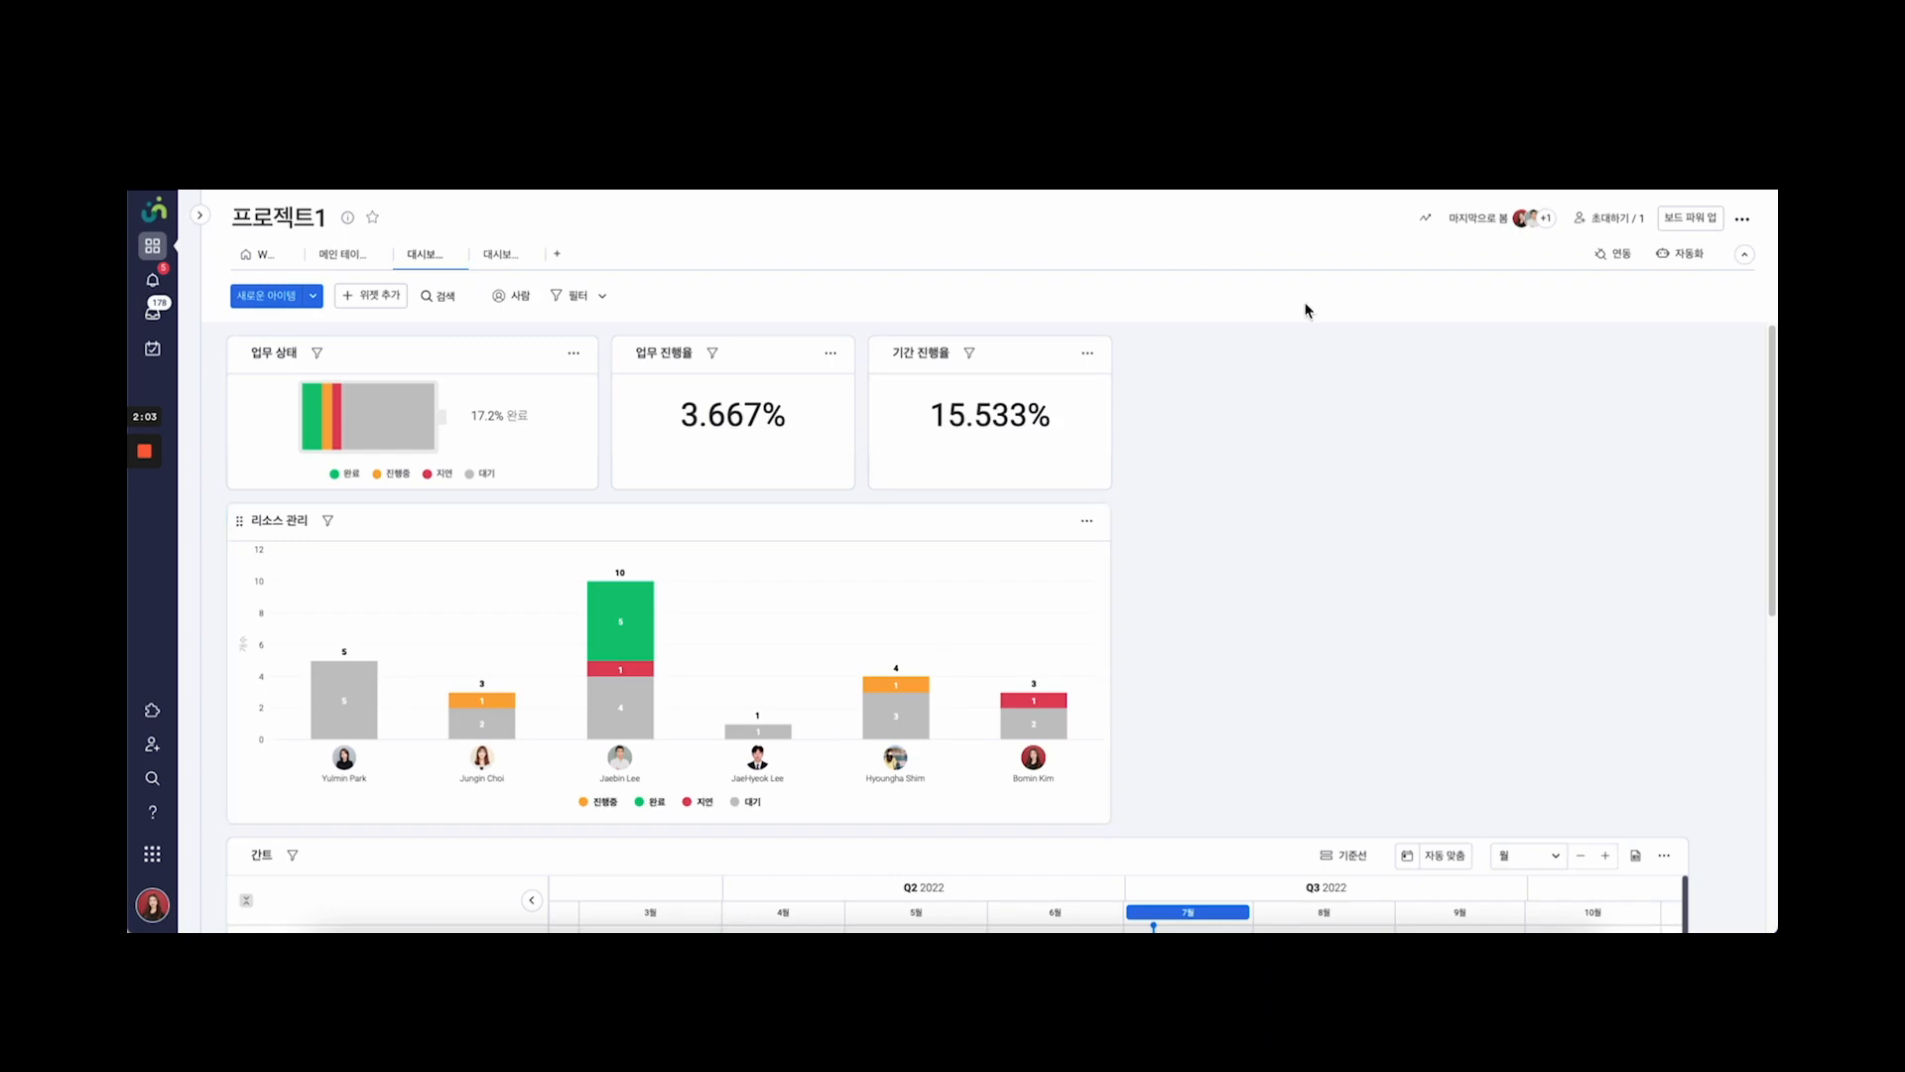
pyautogui.scroll(-5, 1657, 432)
pyautogui.scroll(-2, 1664, 437)
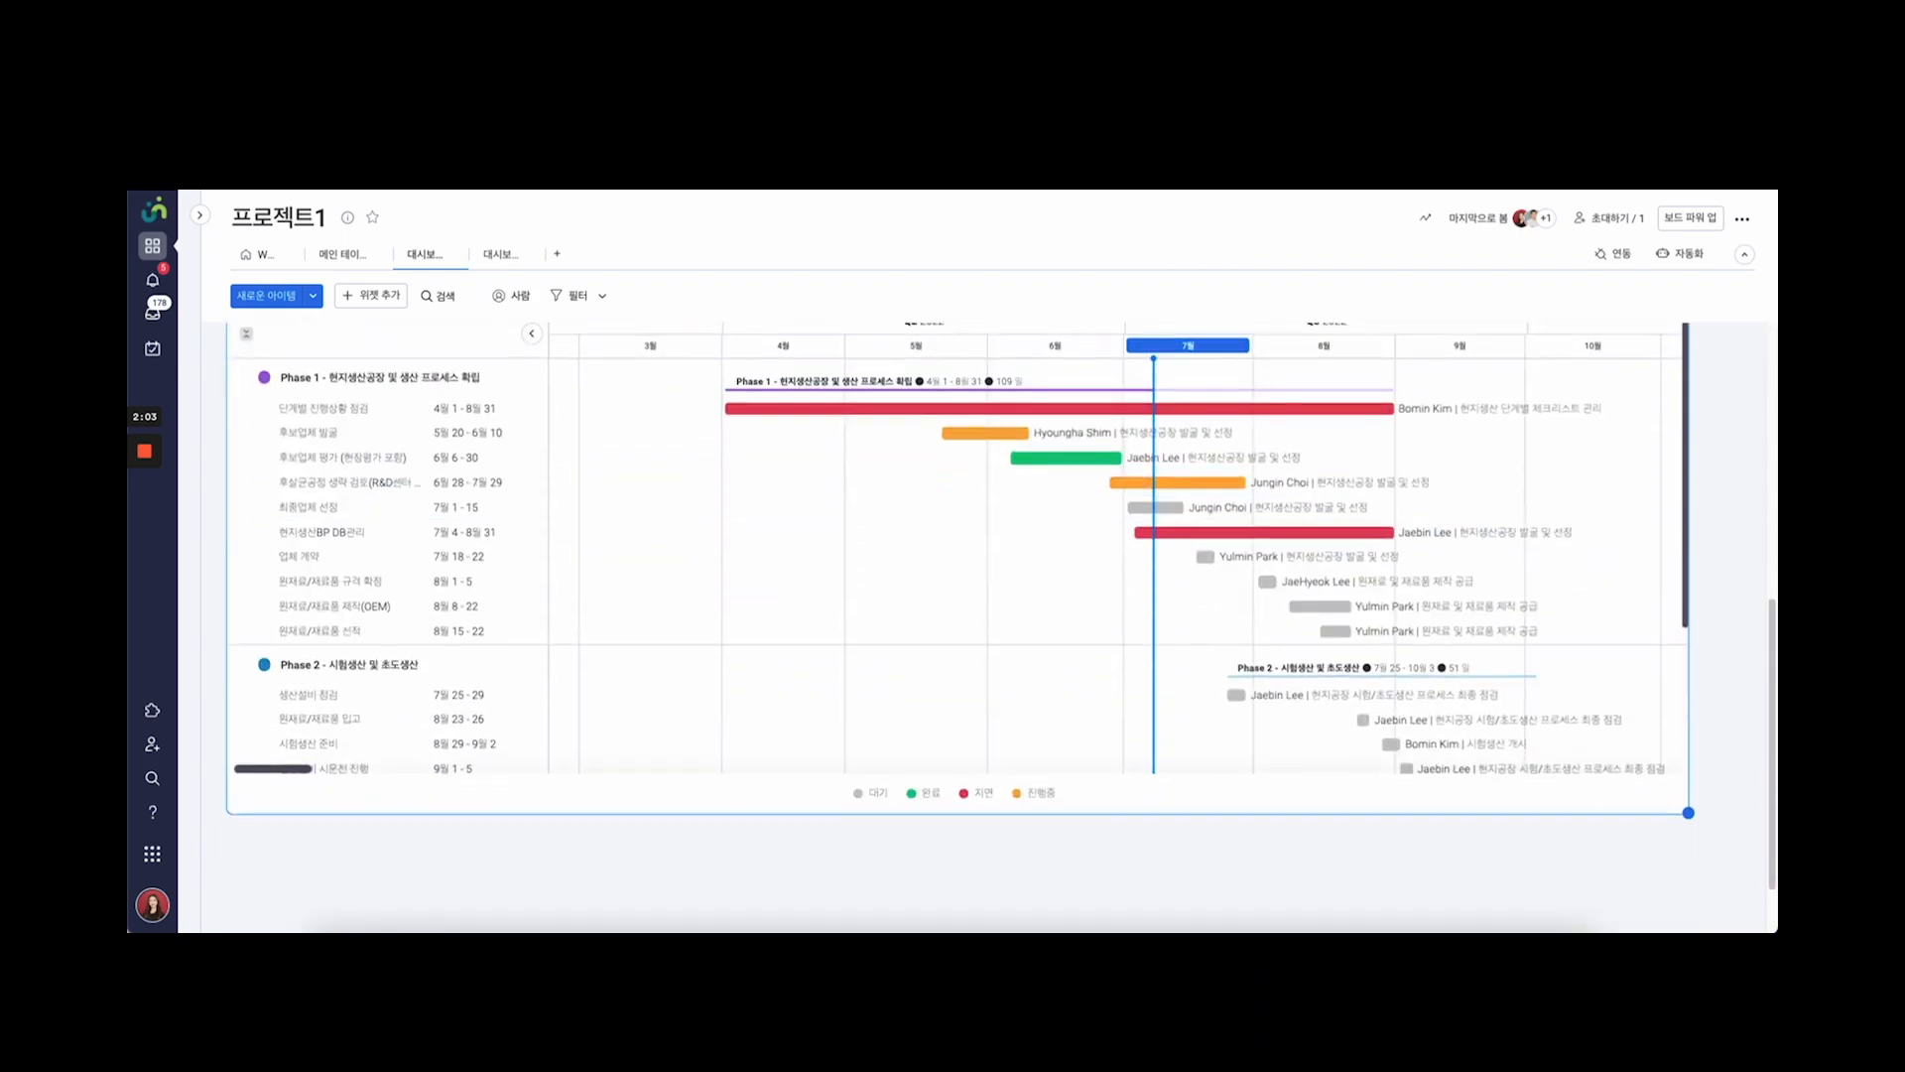
# Create a 비공개 dashboard with the default name 새 대시보드 in the Monday 업무 workspace
pyautogui.moveTo(237, 196)
pyautogui.click(200, 214)
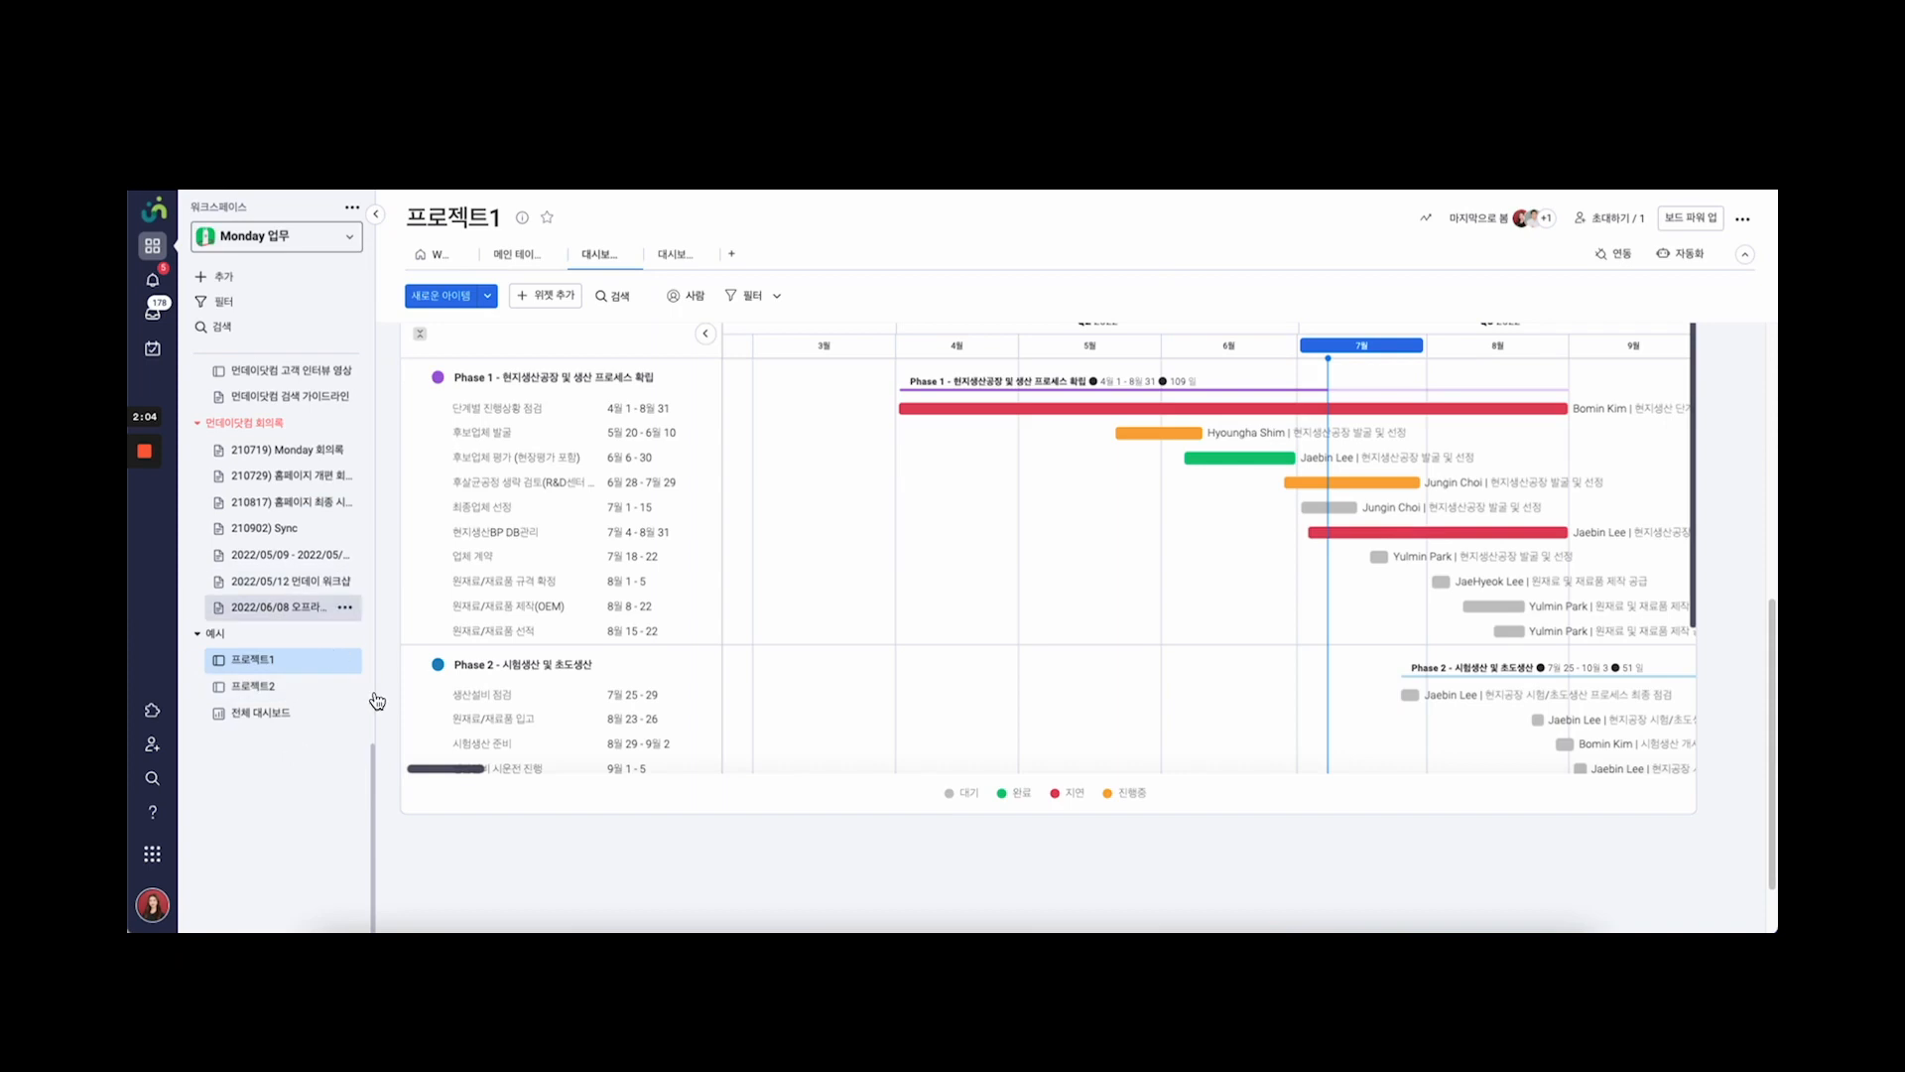
pyautogui.click(286, 271)
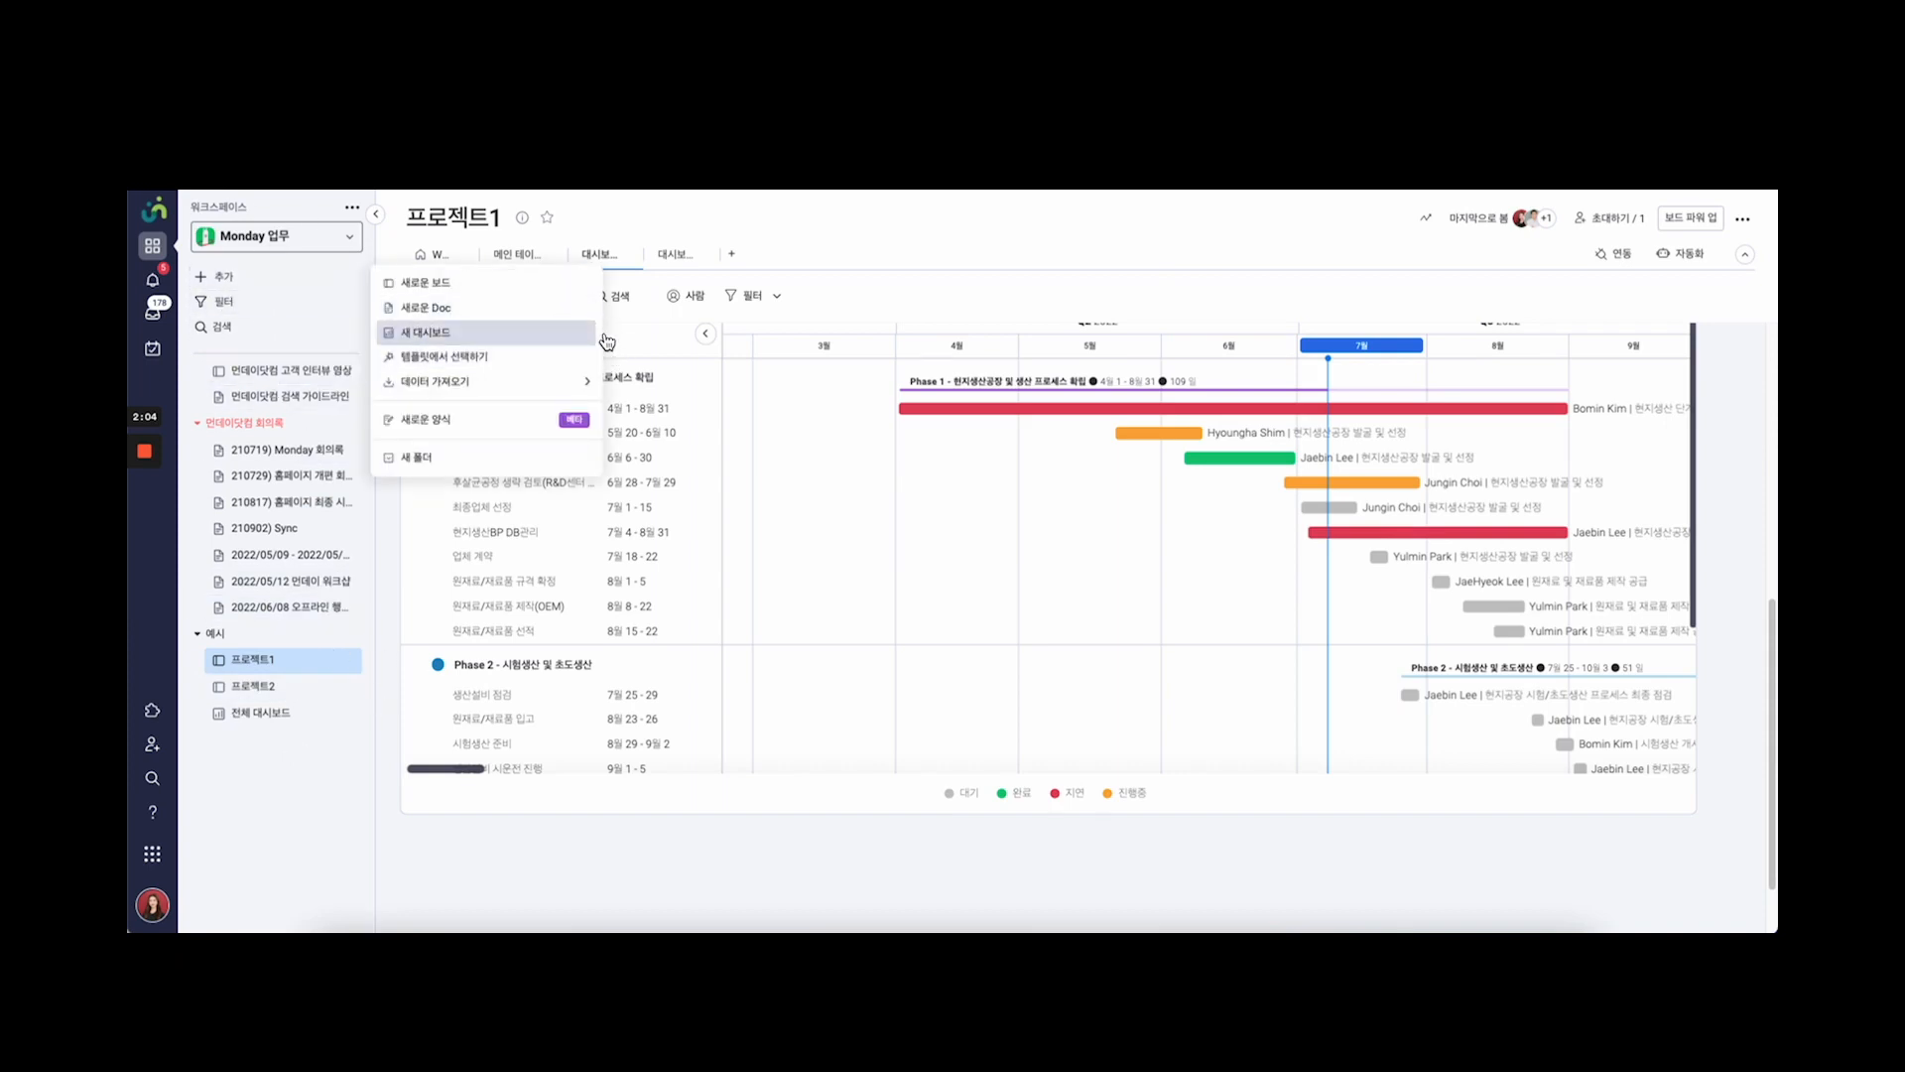
pyautogui.click(427, 332)
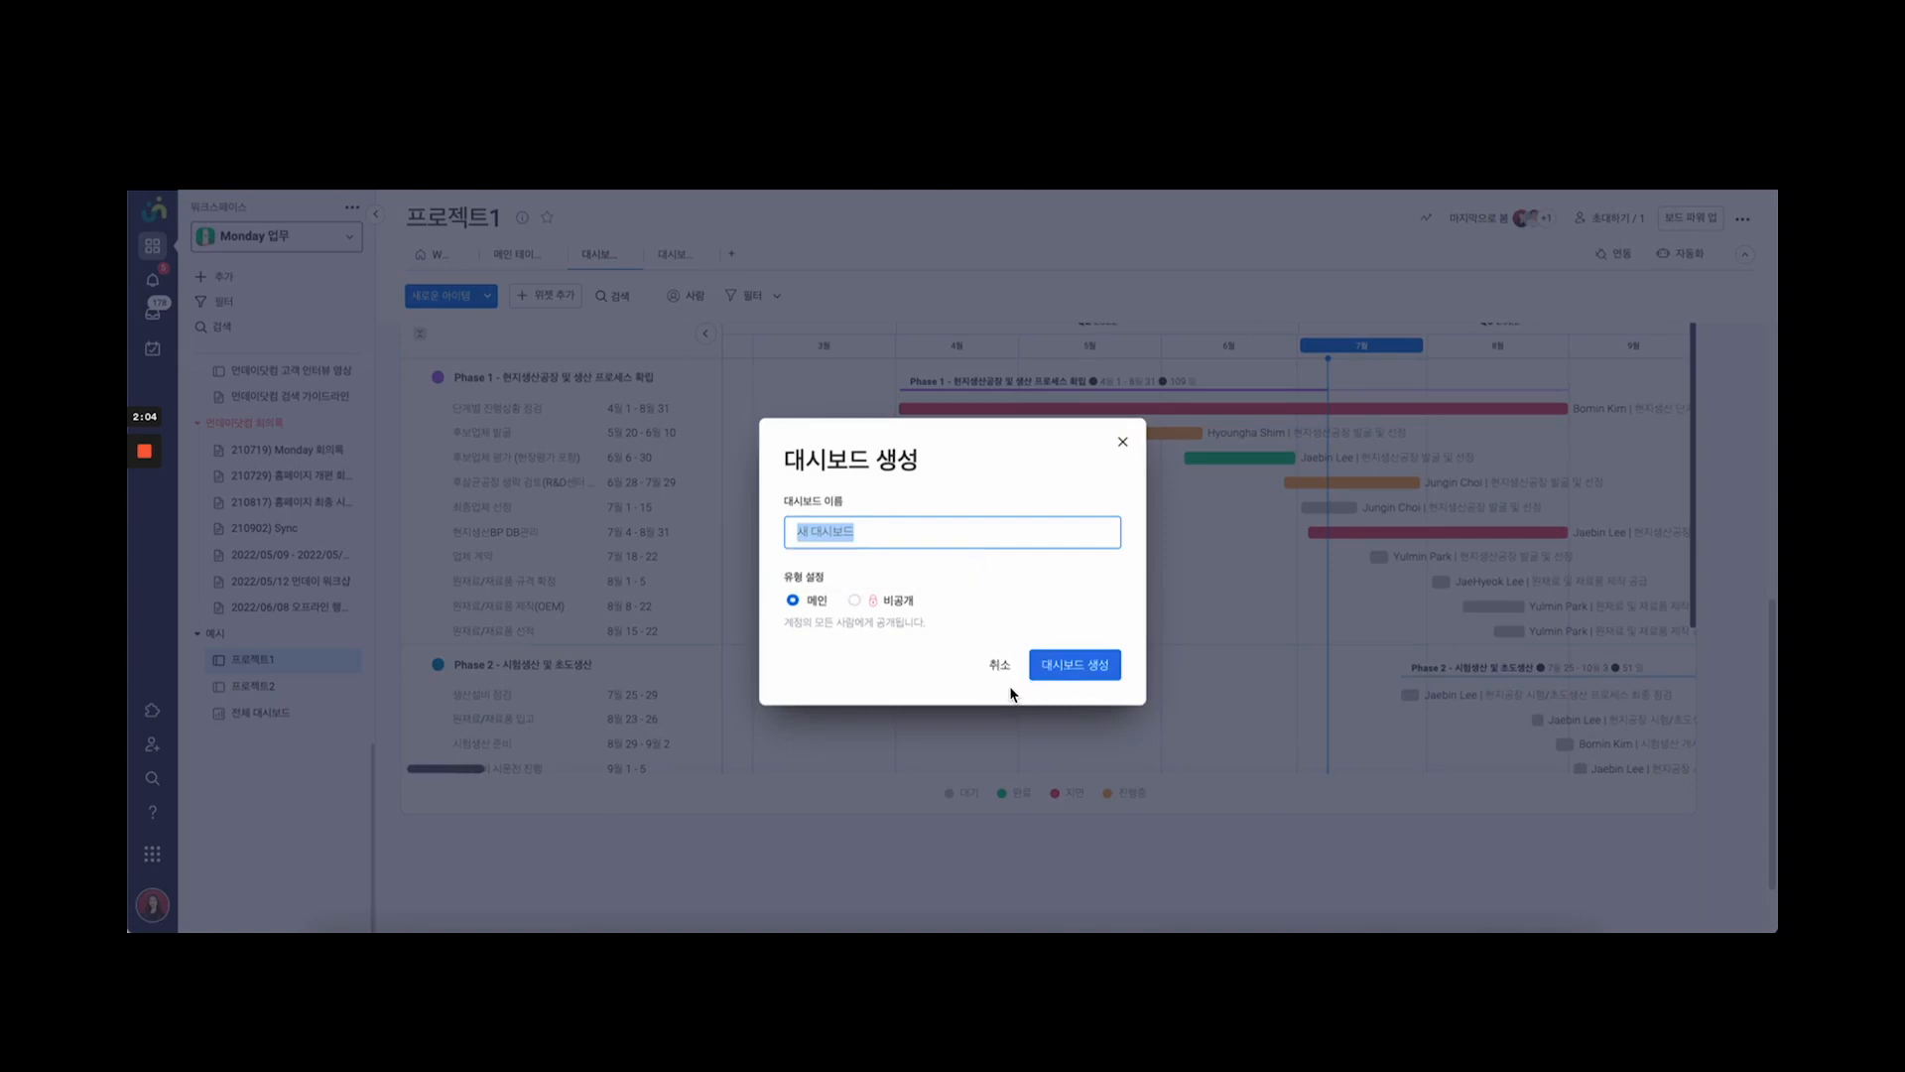
pyautogui.click(856, 600)
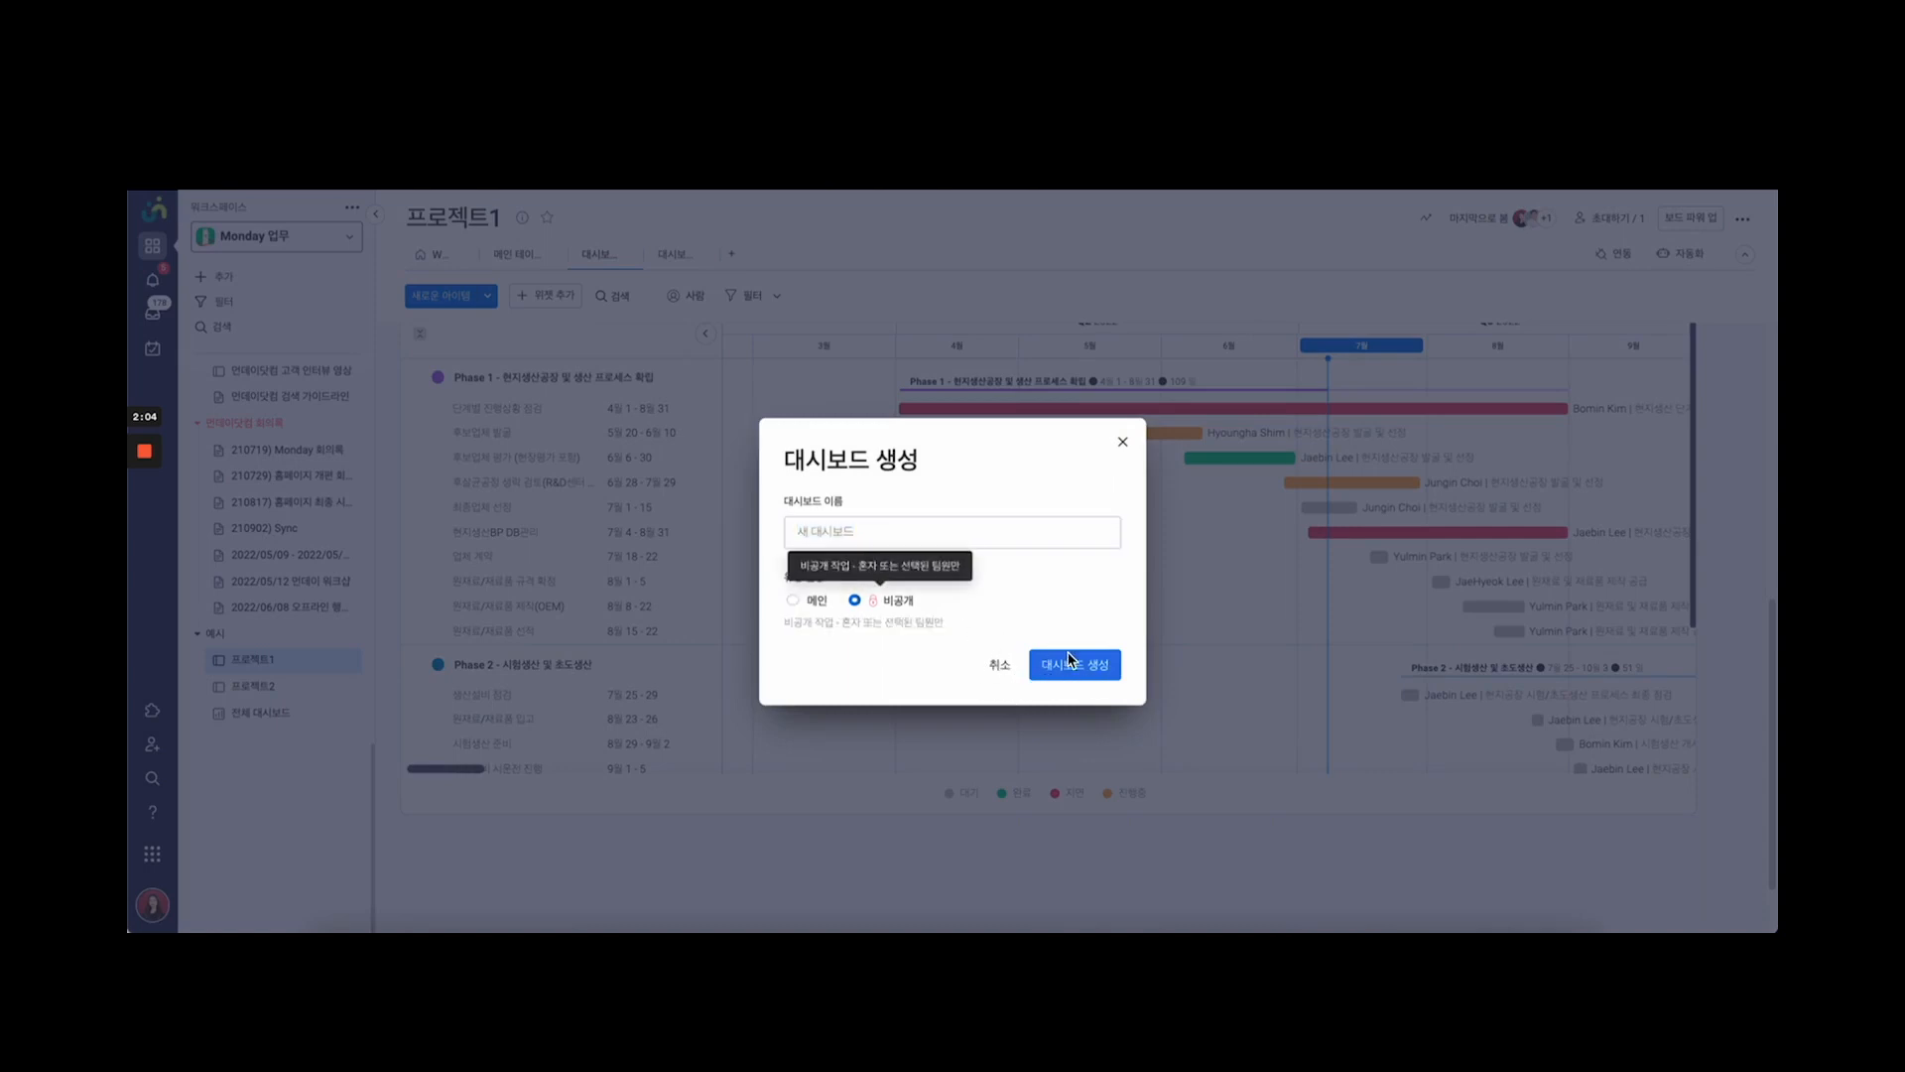
pyautogui.click(1097, 668)
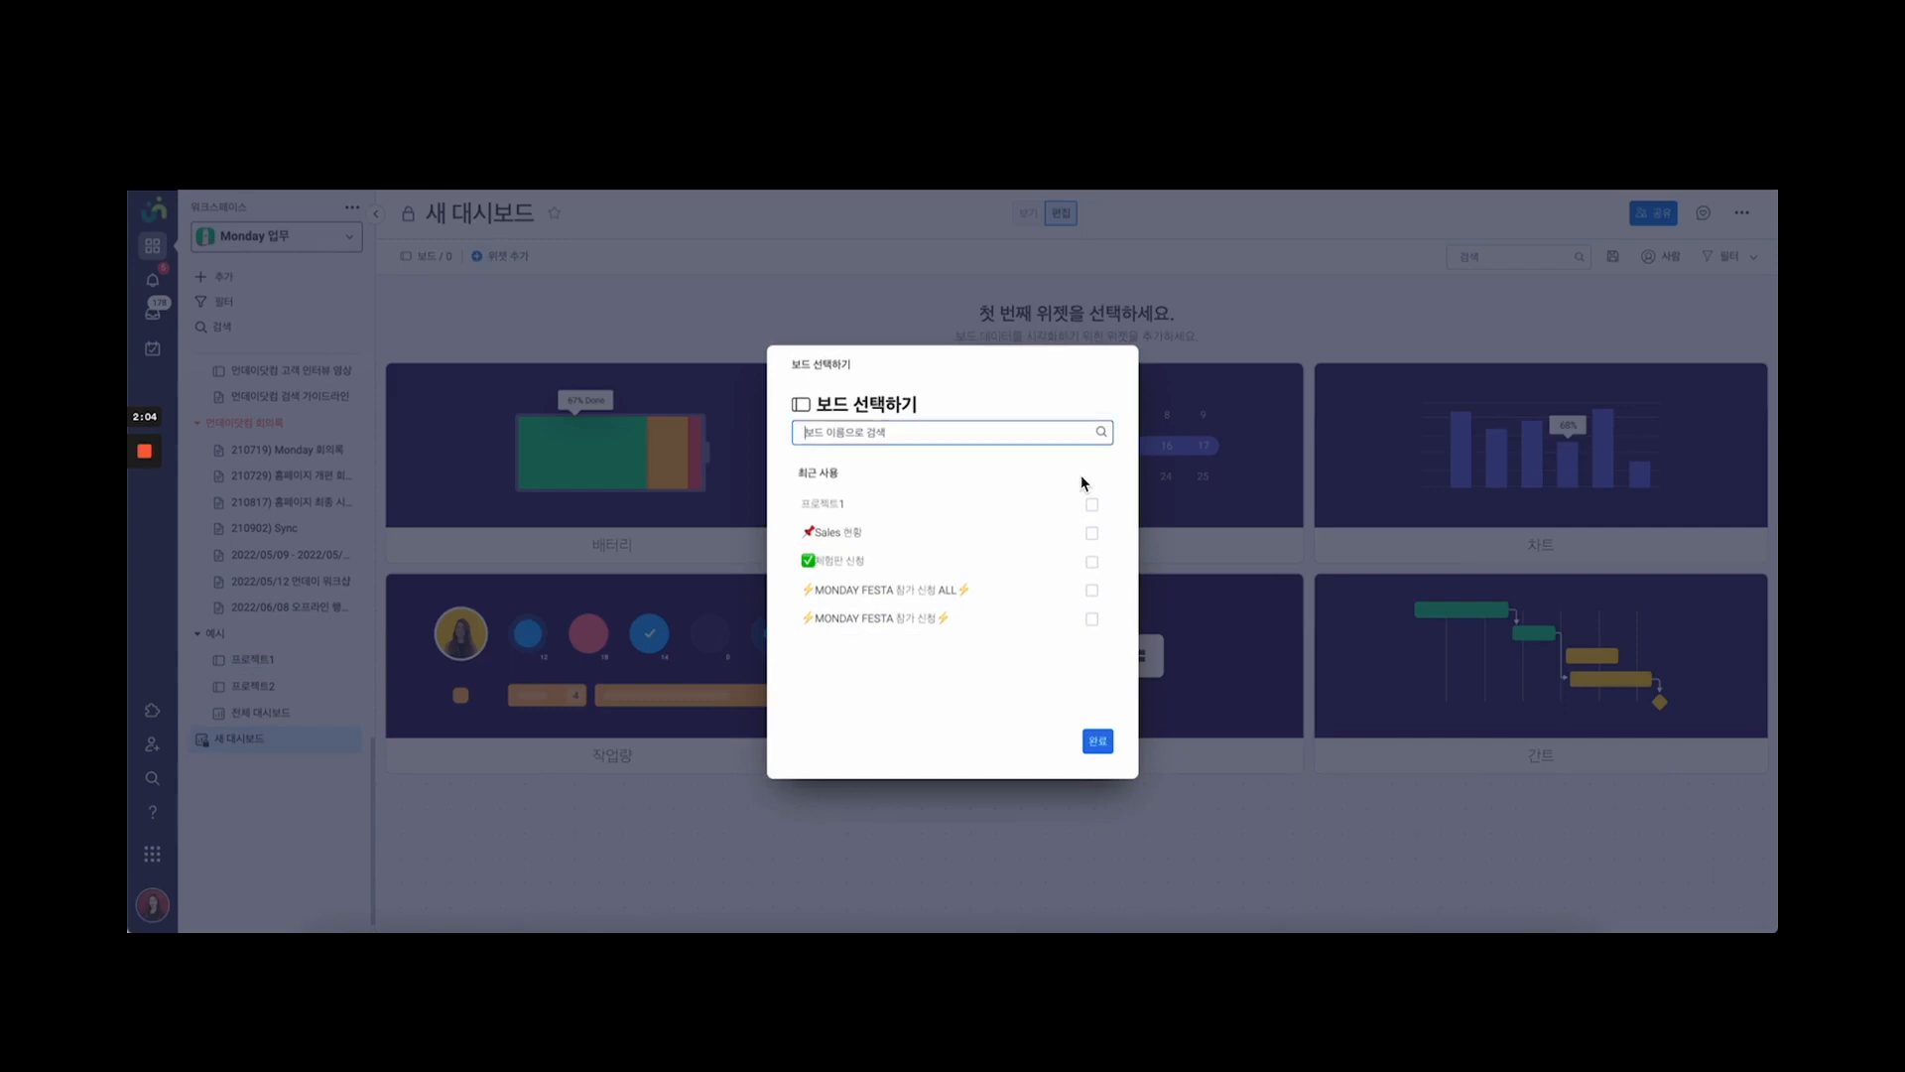
# Connect the 프로젝트1 and 프로젝트2 boards to the new dashboard
pyautogui.write('vm')
pyautogui.press('BackSpace')
pyautogui.write('프로')
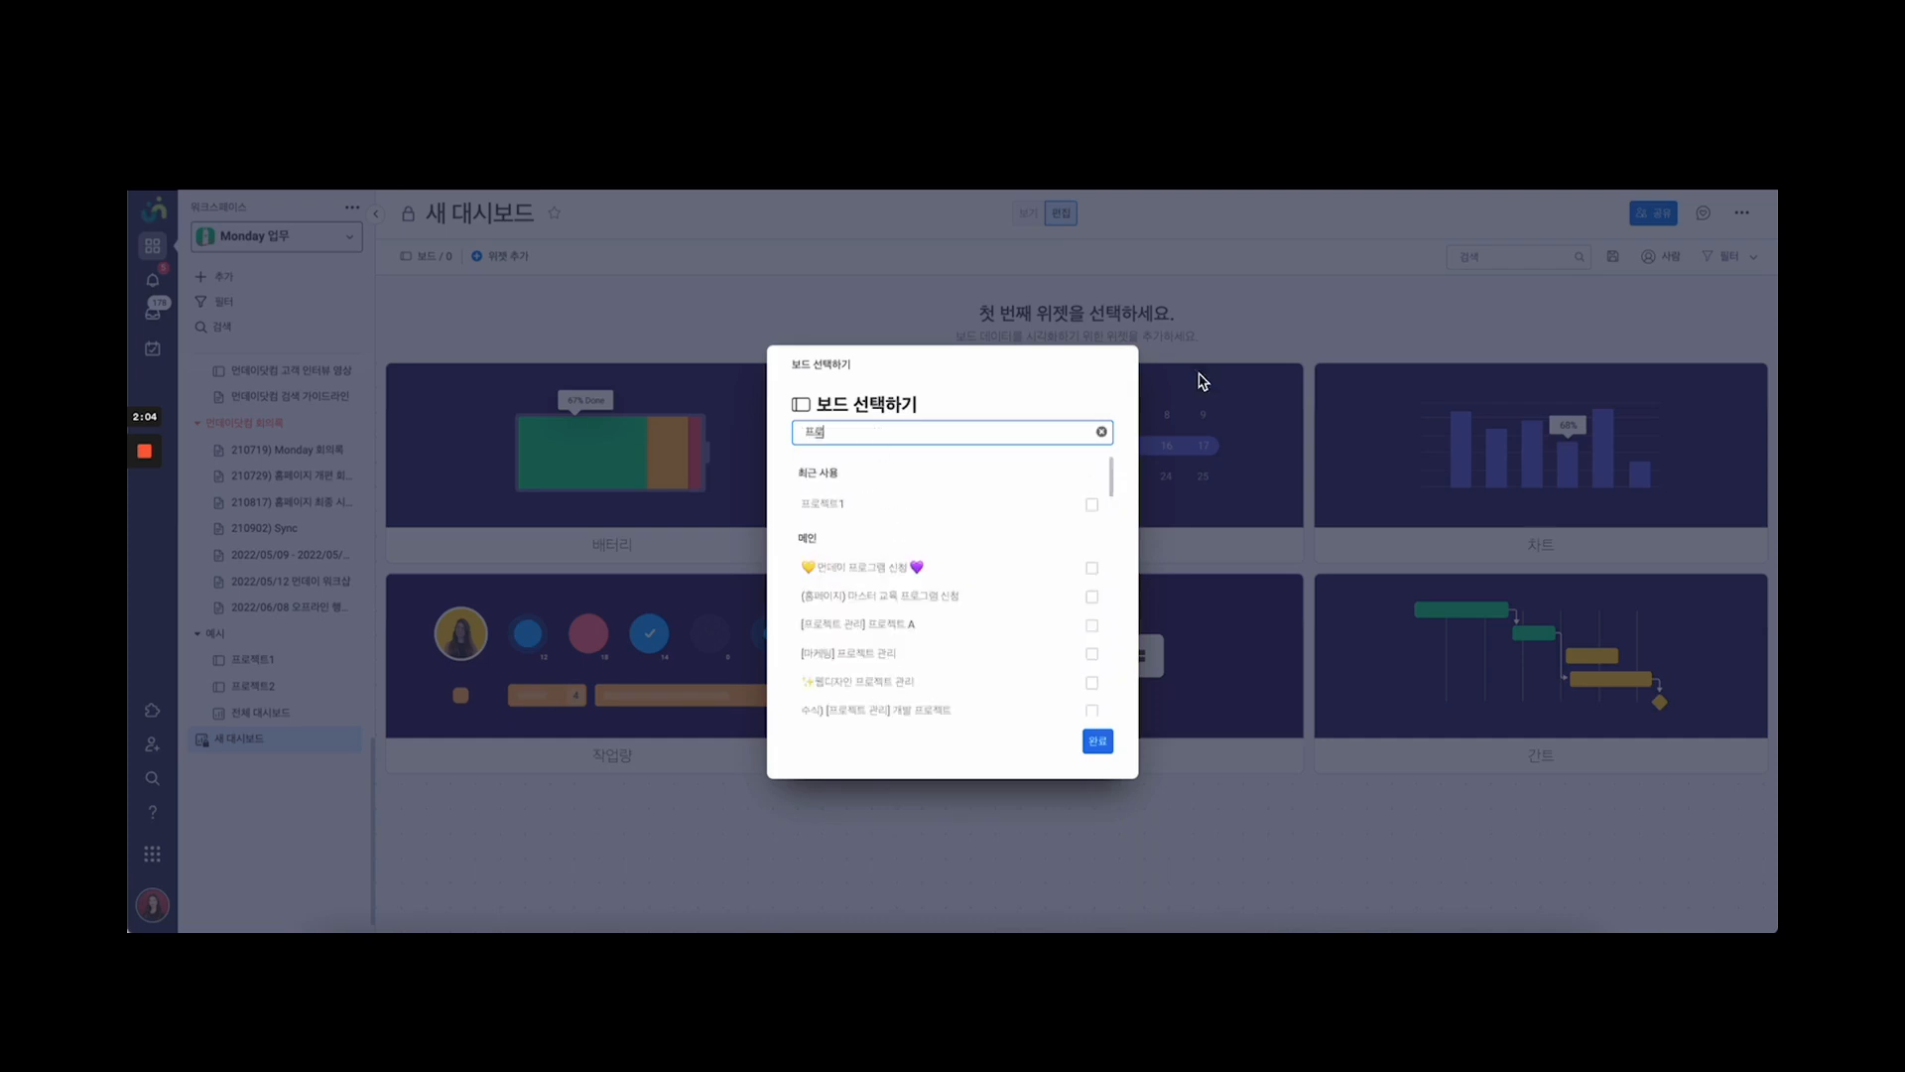
pyautogui.click(1092, 504)
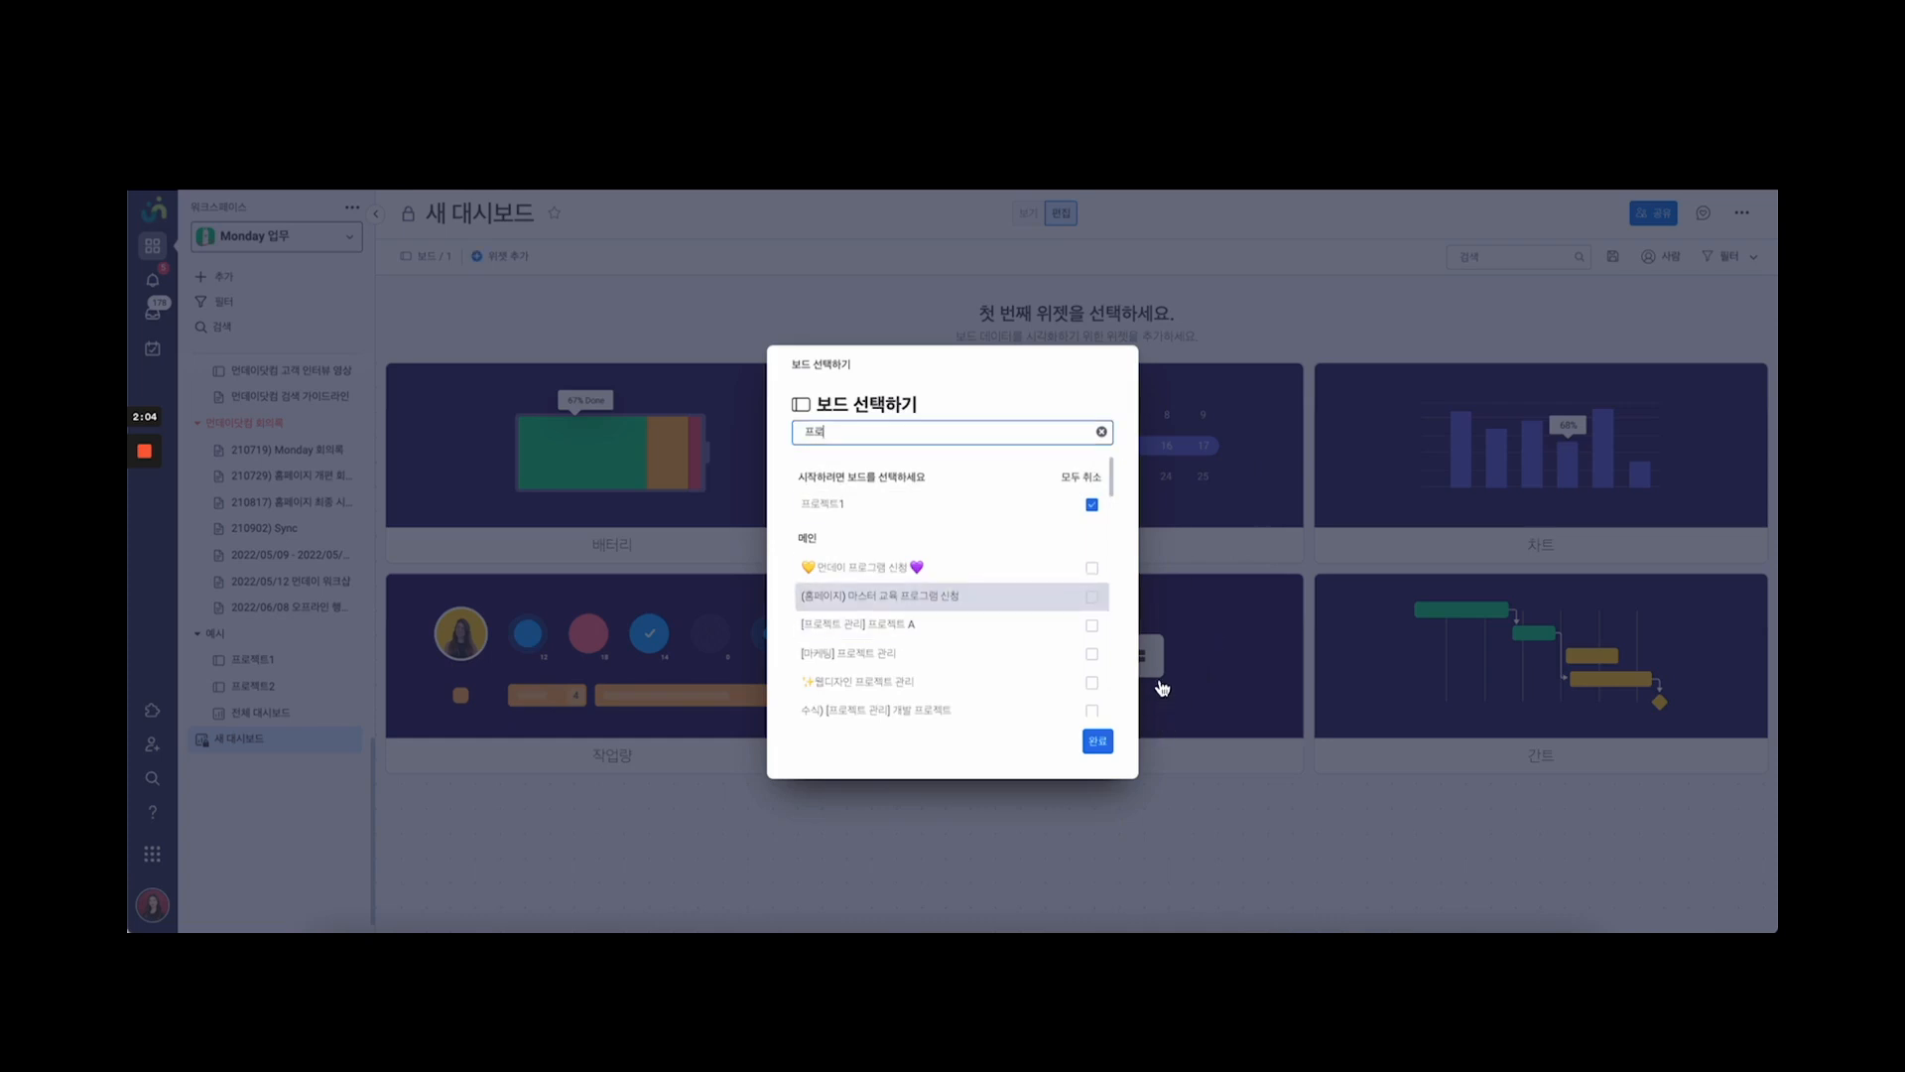
pyautogui.write('젝트2')
pyautogui.click(1091, 568)
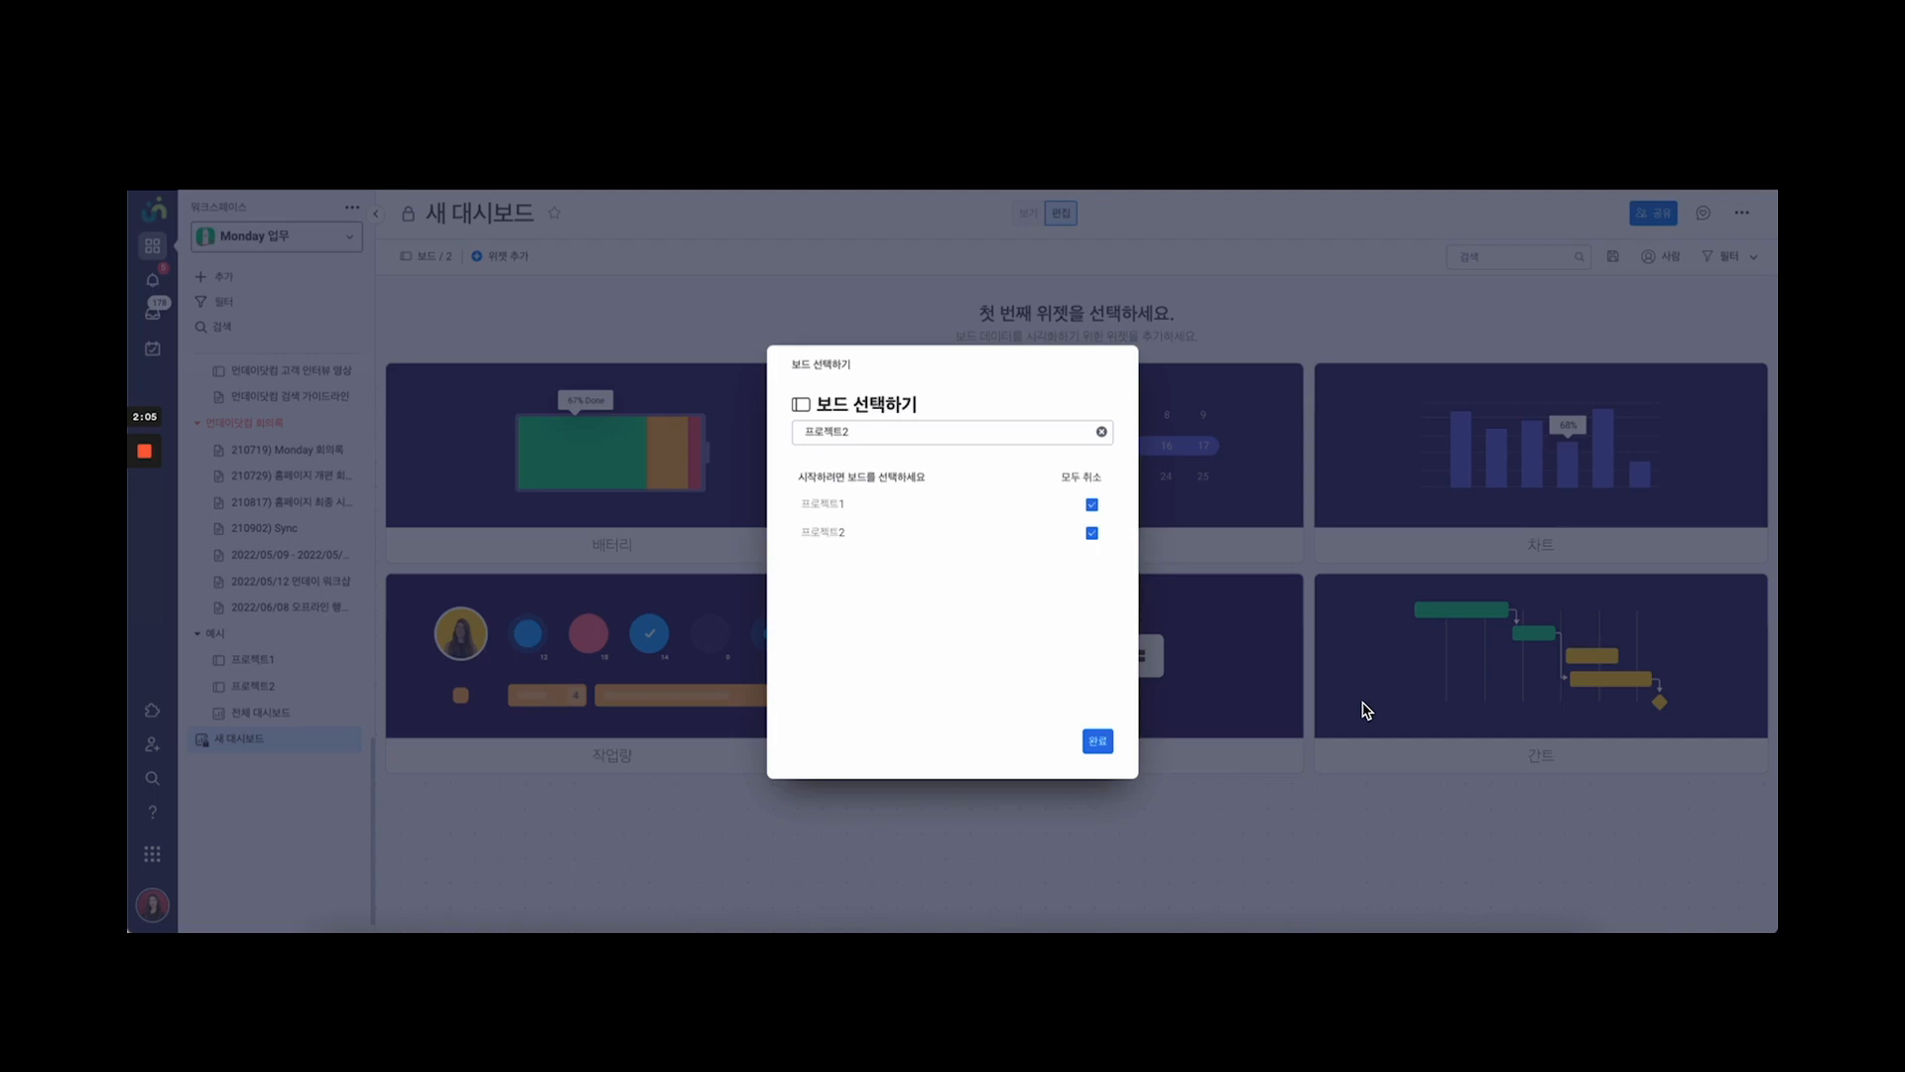
pyautogui.click(1368, 860)
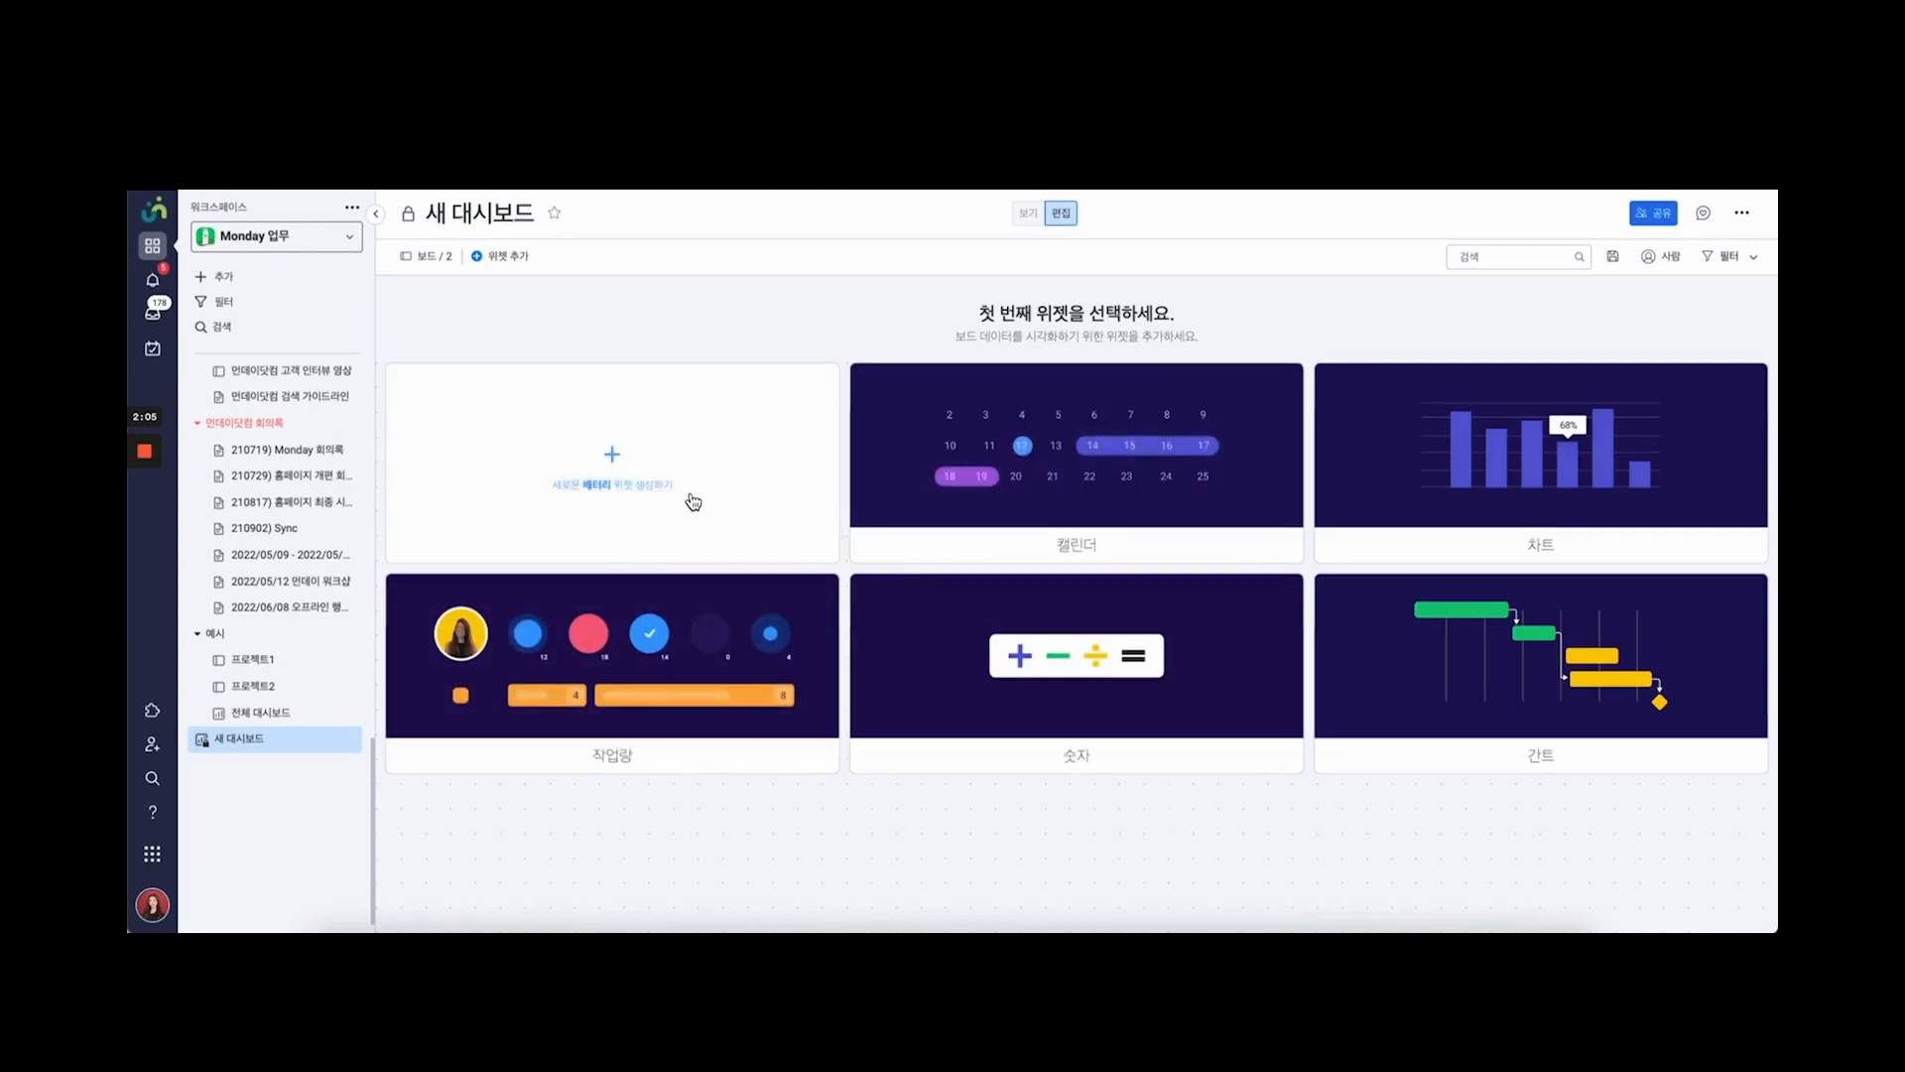
# Add a 배터리 widget to the new dashboard and adjust its size
pyautogui.click(759, 499)
pyautogui.moveTo(876, 456); pyautogui.dragTo(950, 525)
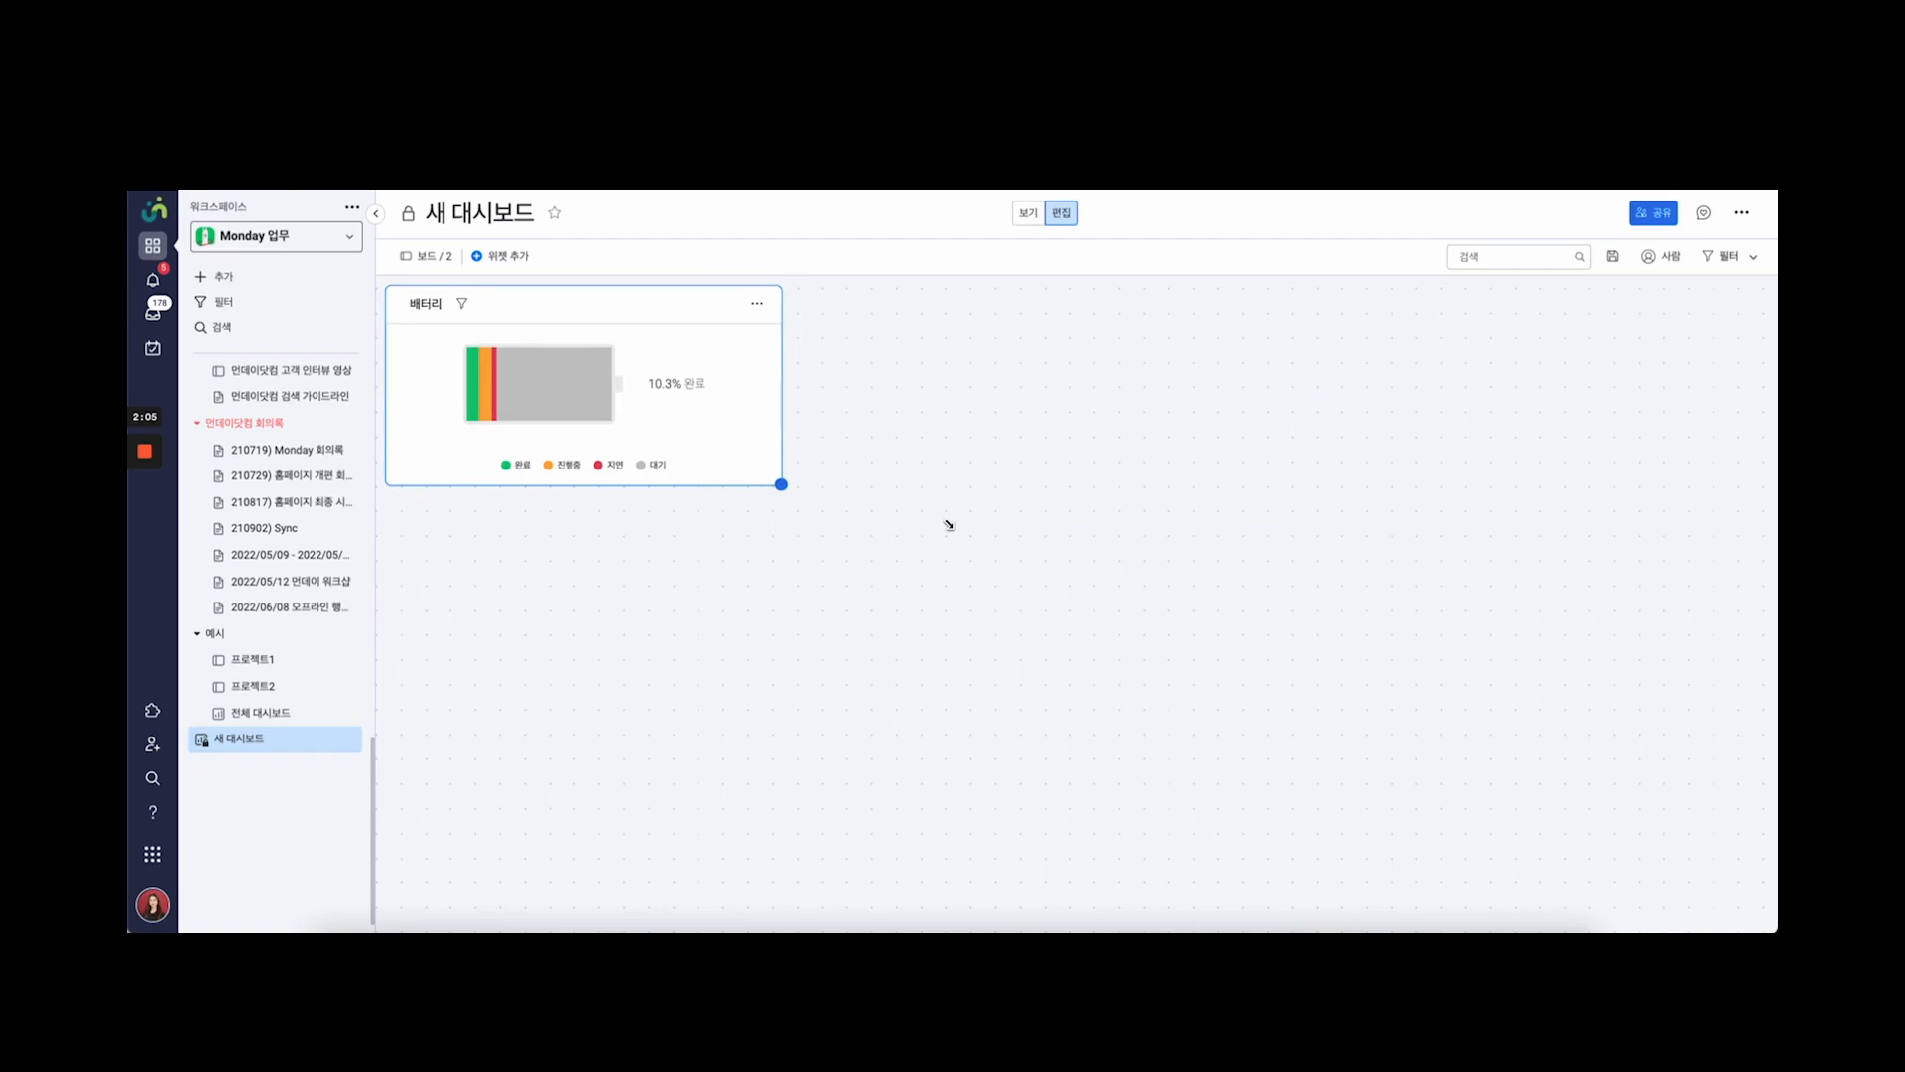
# Exclude the 프로젝트2 board in the 배터리 widget's settings, leaving only 프로젝트1 as its source
pyautogui.moveTo(571, 380)
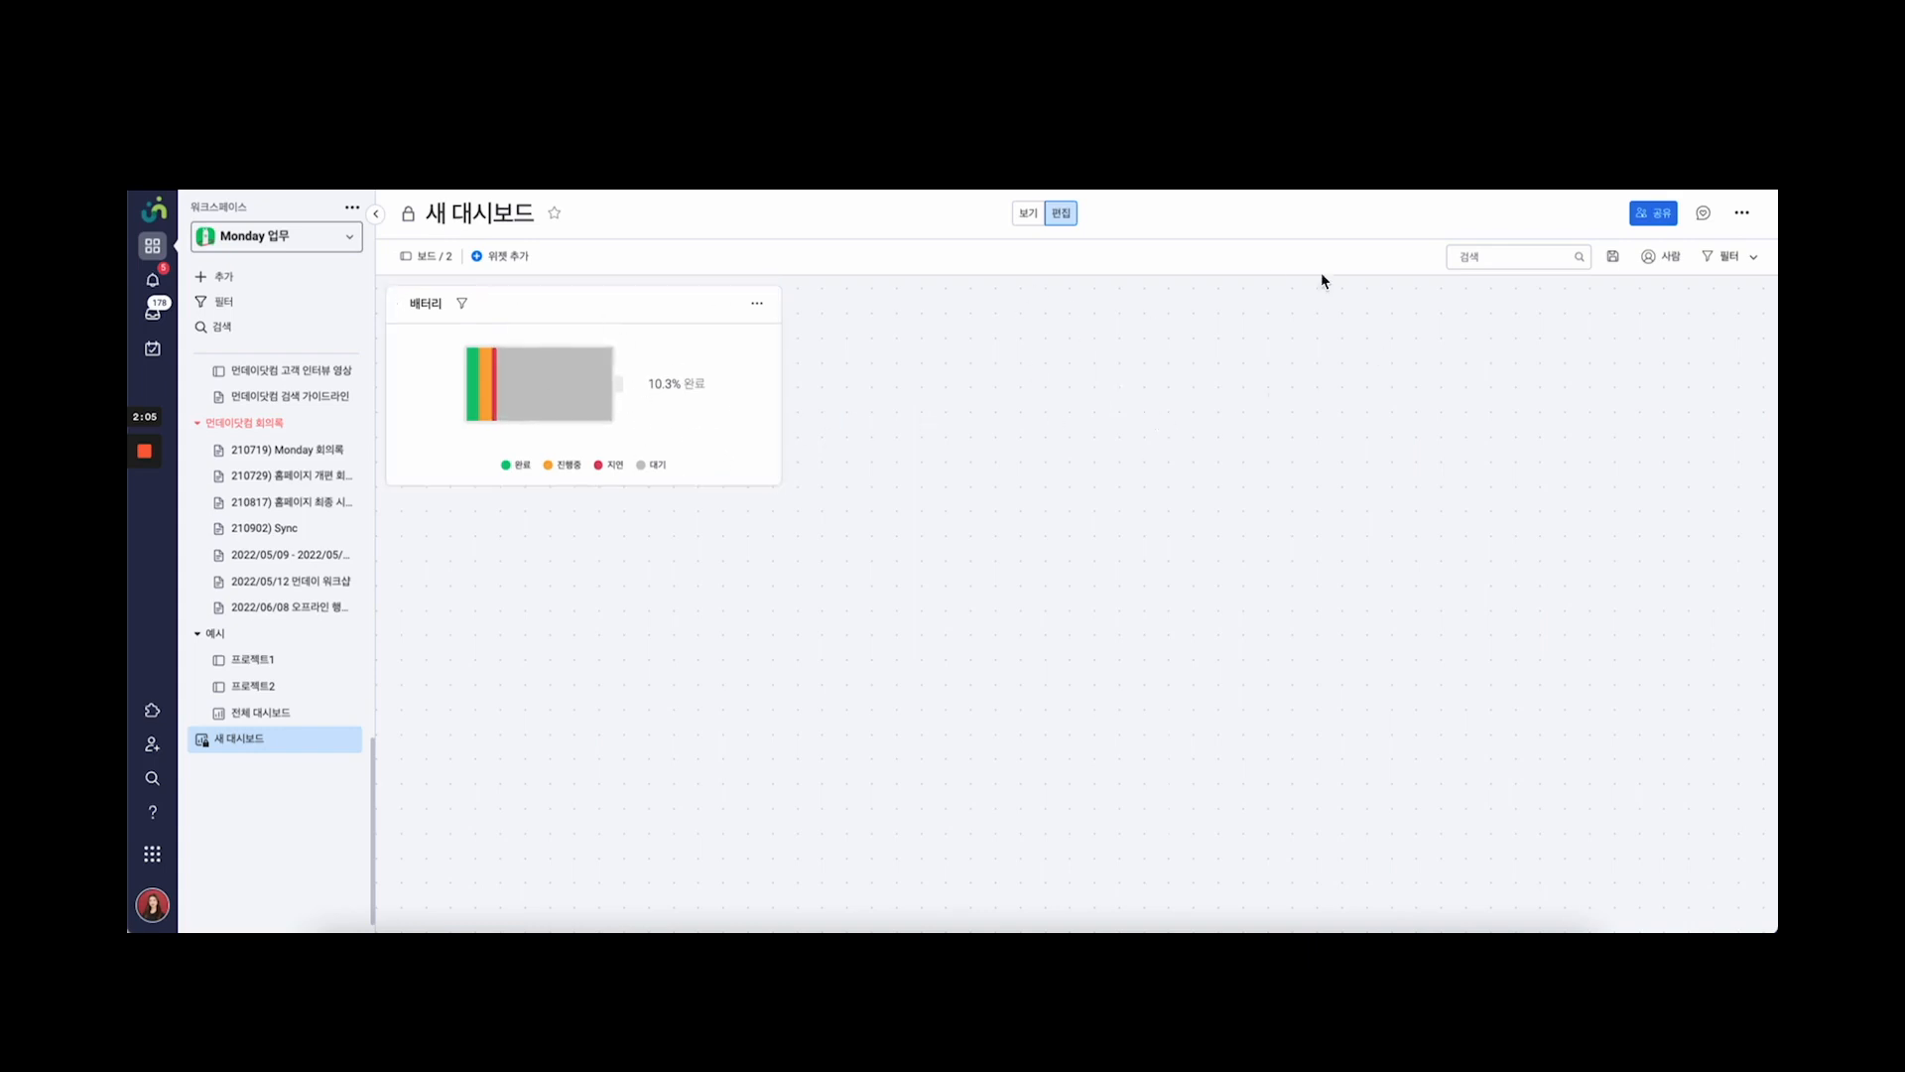
pyautogui.click(756, 302)
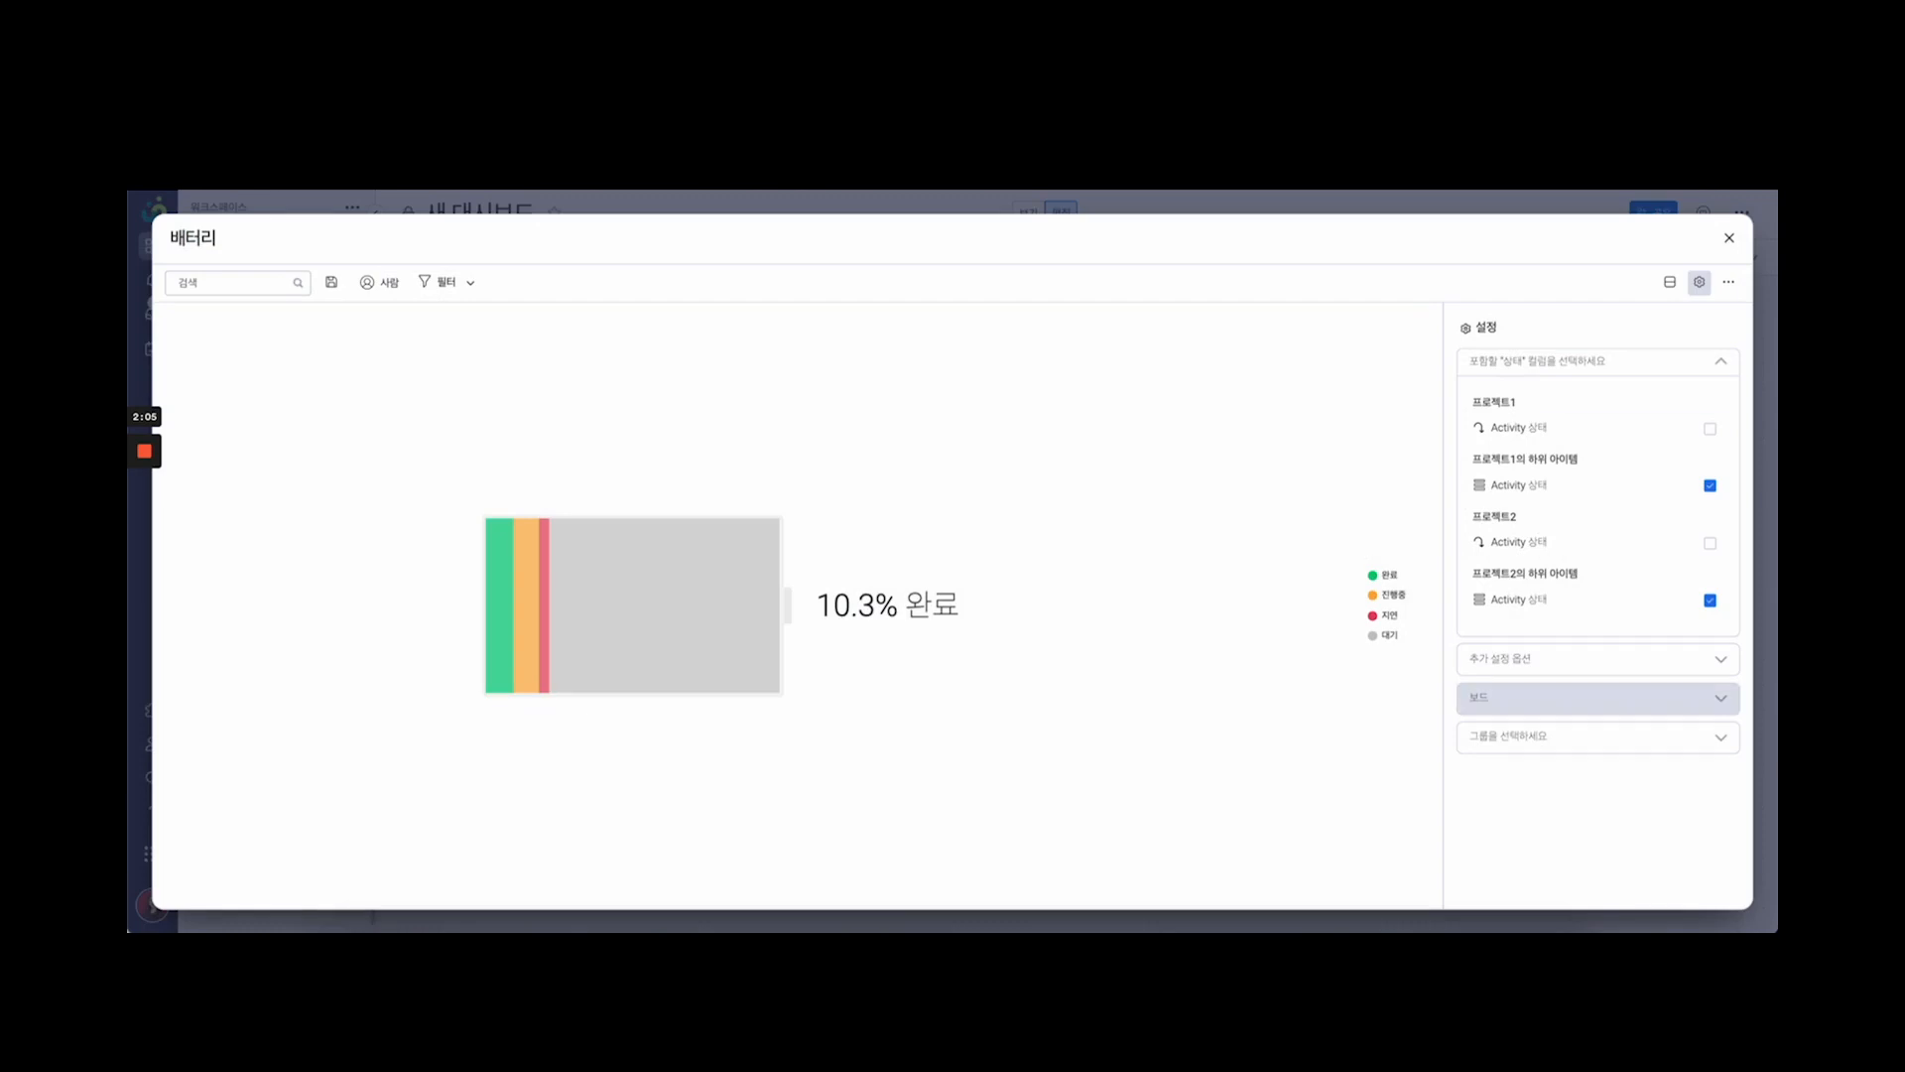
pyautogui.click(1531, 698)
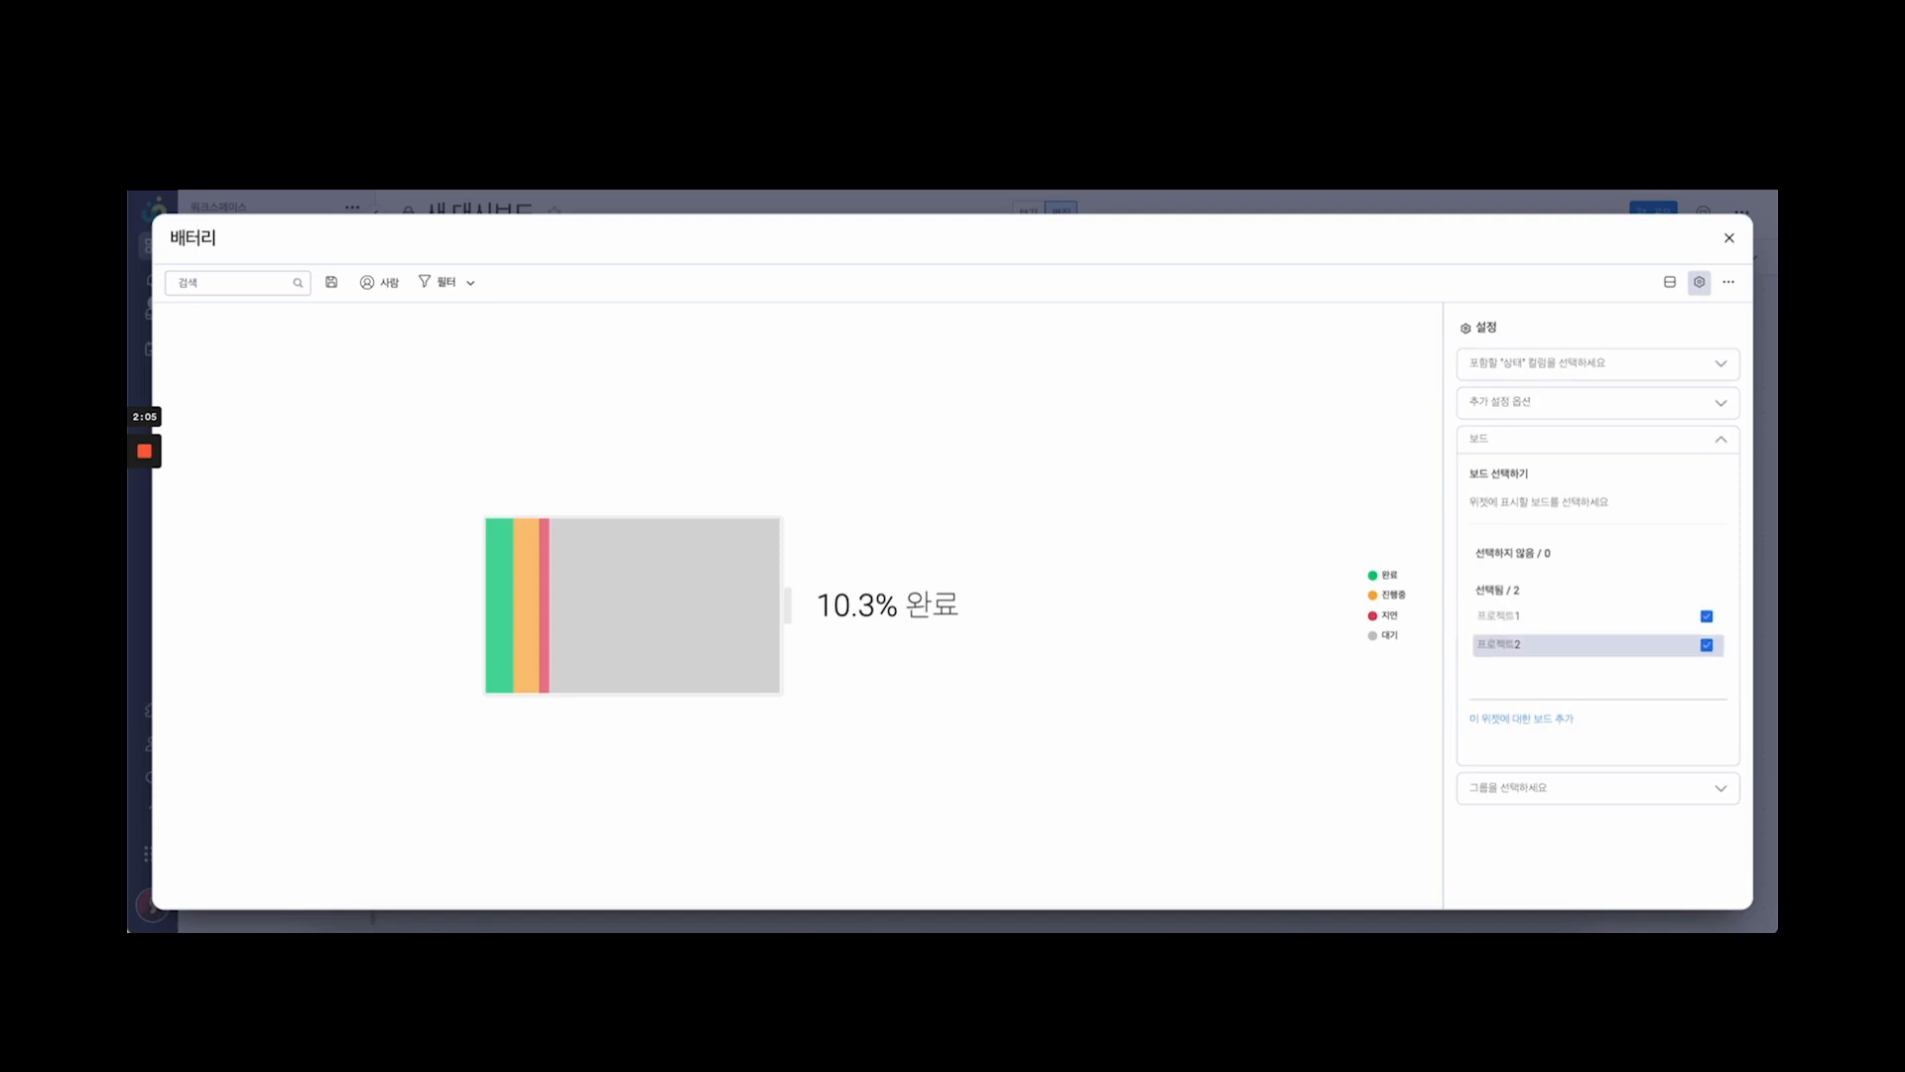
pyautogui.click(1707, 645)
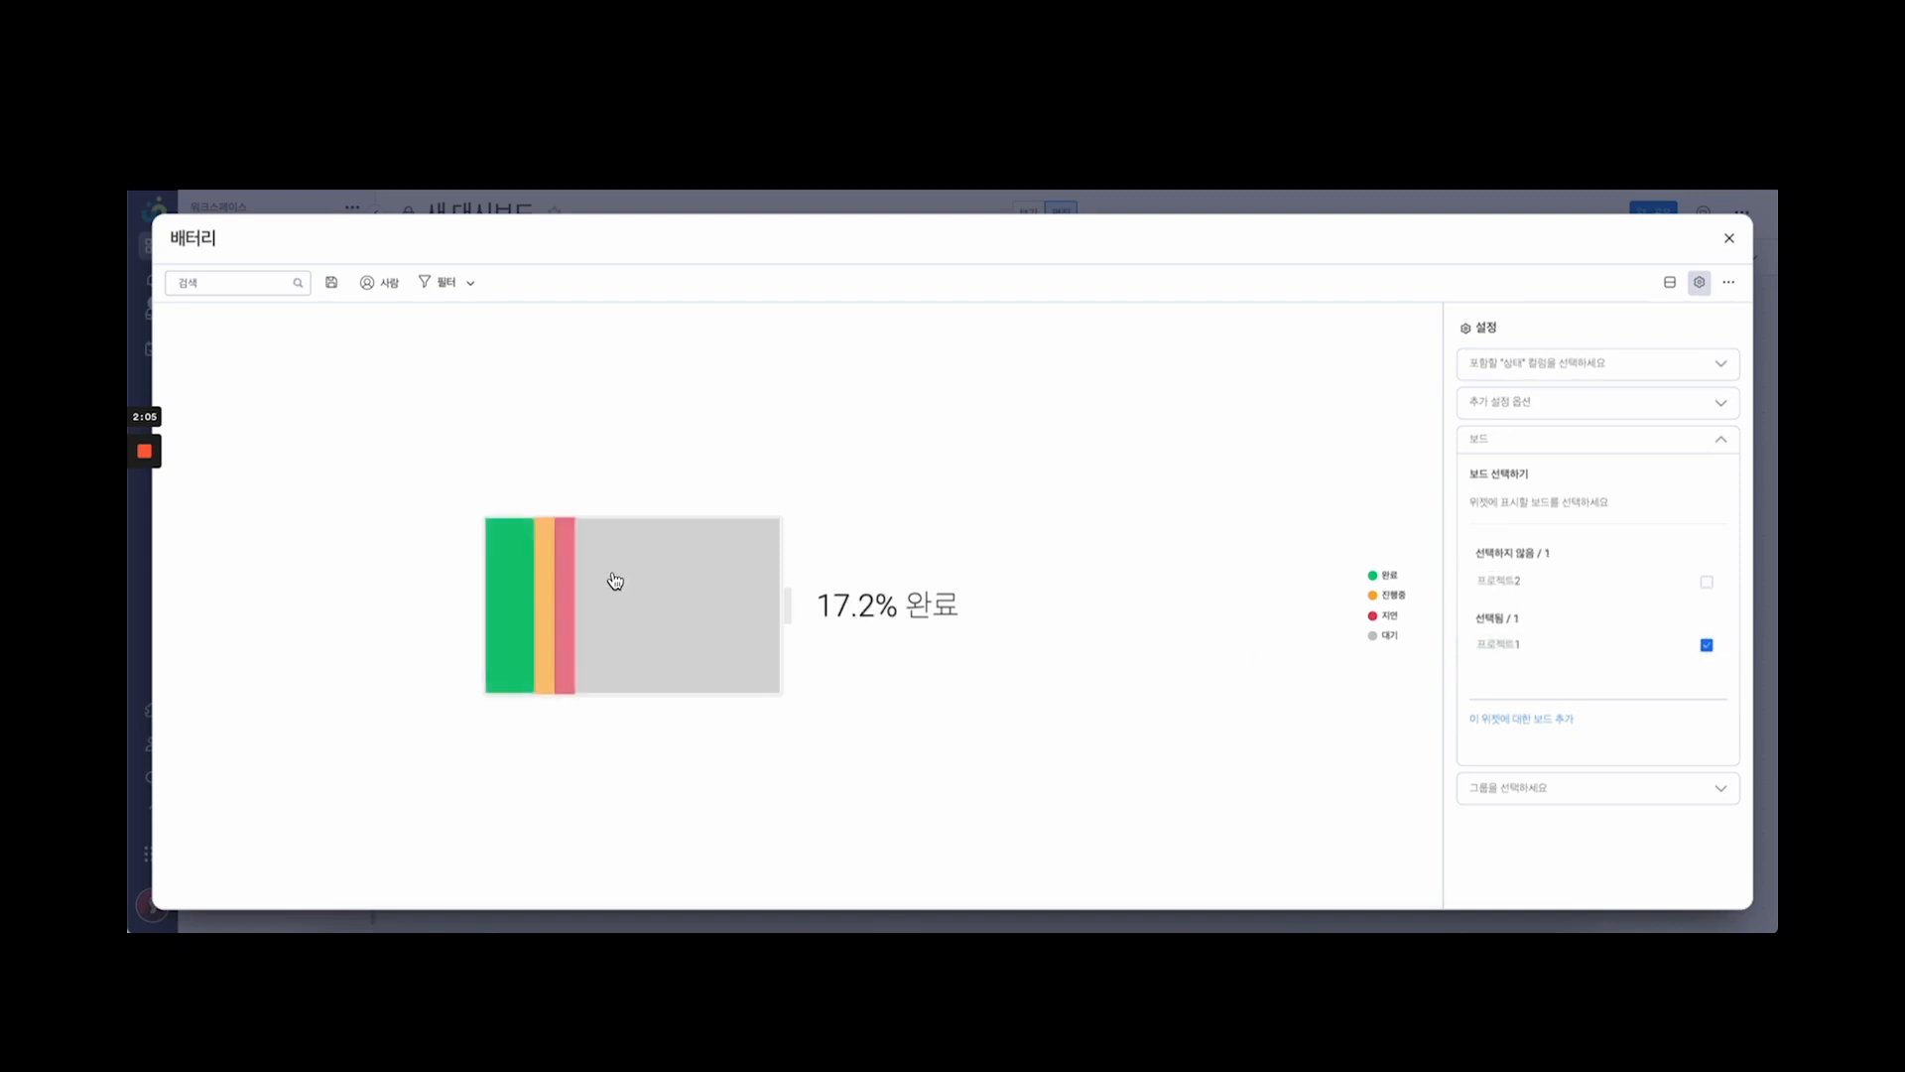
# Rename the 배터리 widget as 프로젝트1 상태 and return to the dashboard
pyautogui.click(219, 218)
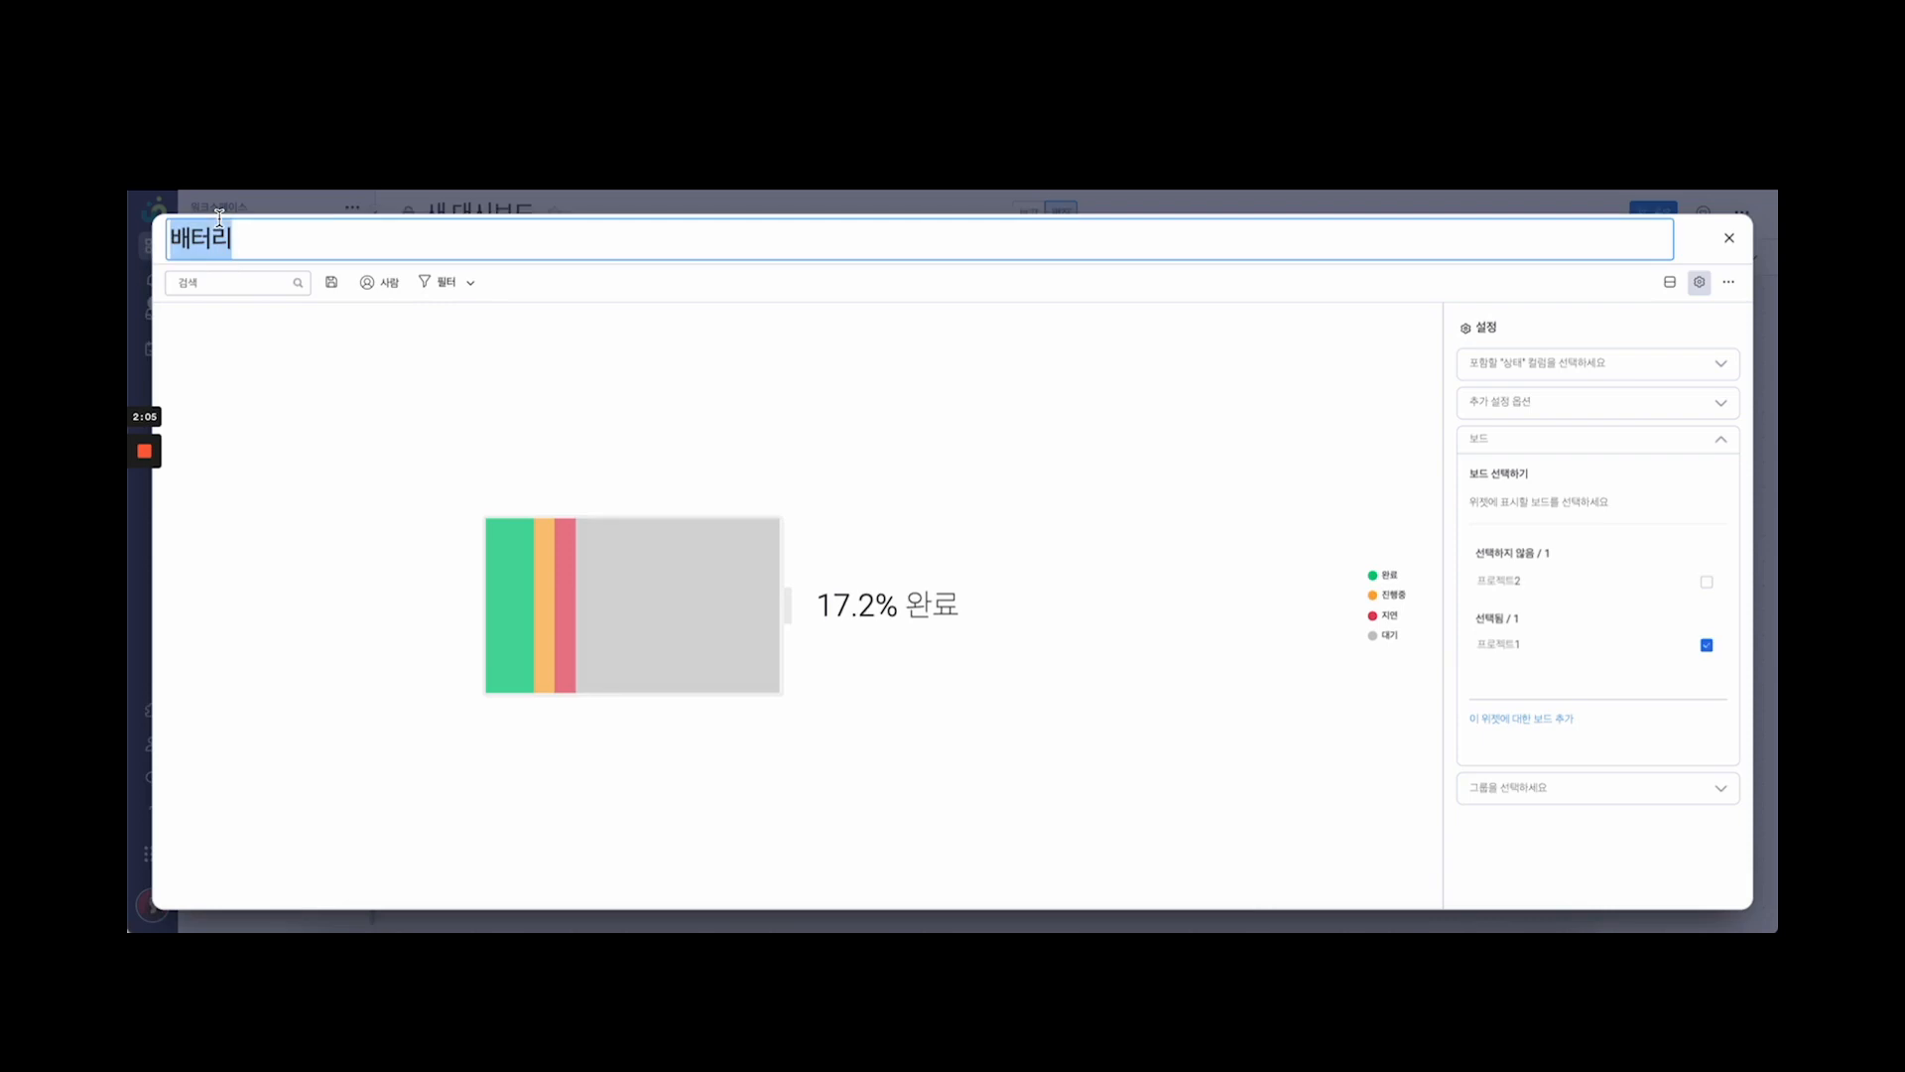
pyautogui.write('프로젝트1 상태')
pyautogui.press('Return')
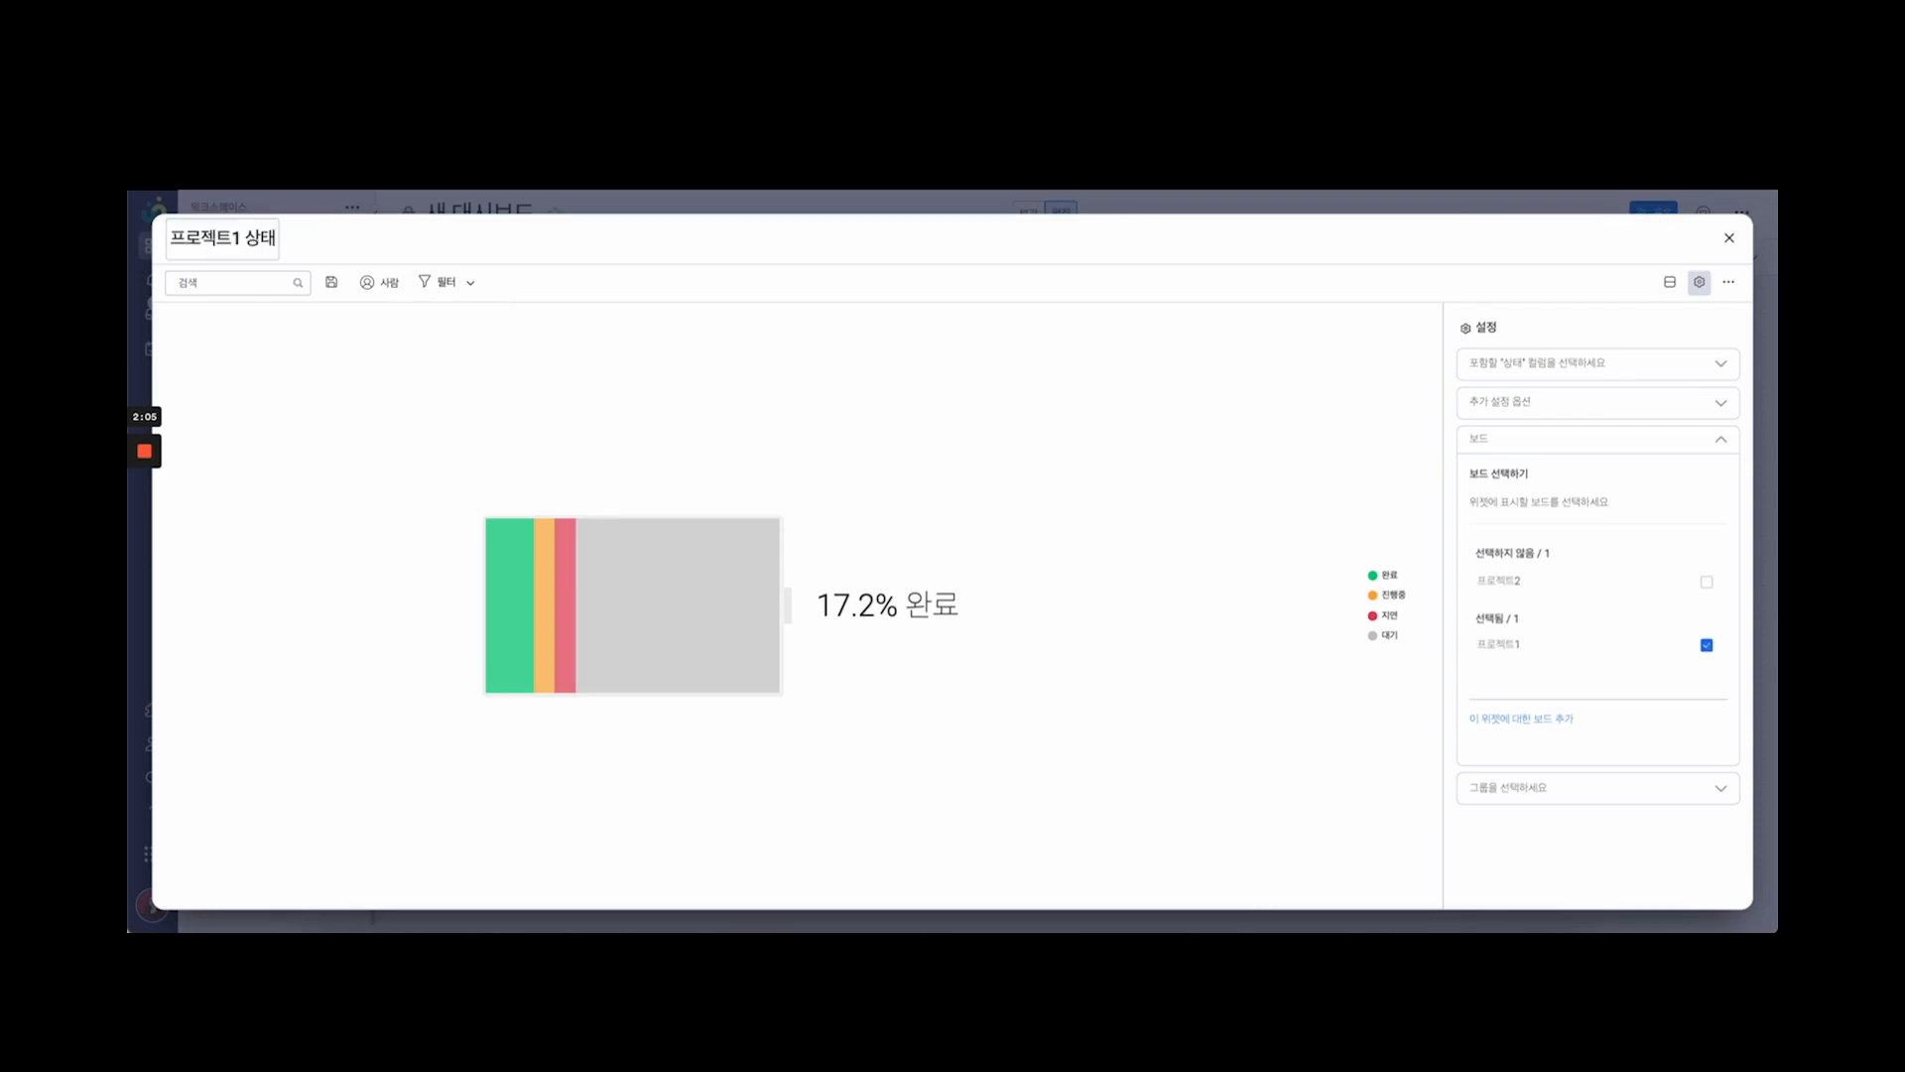
pyautogui.click(1729, 237)
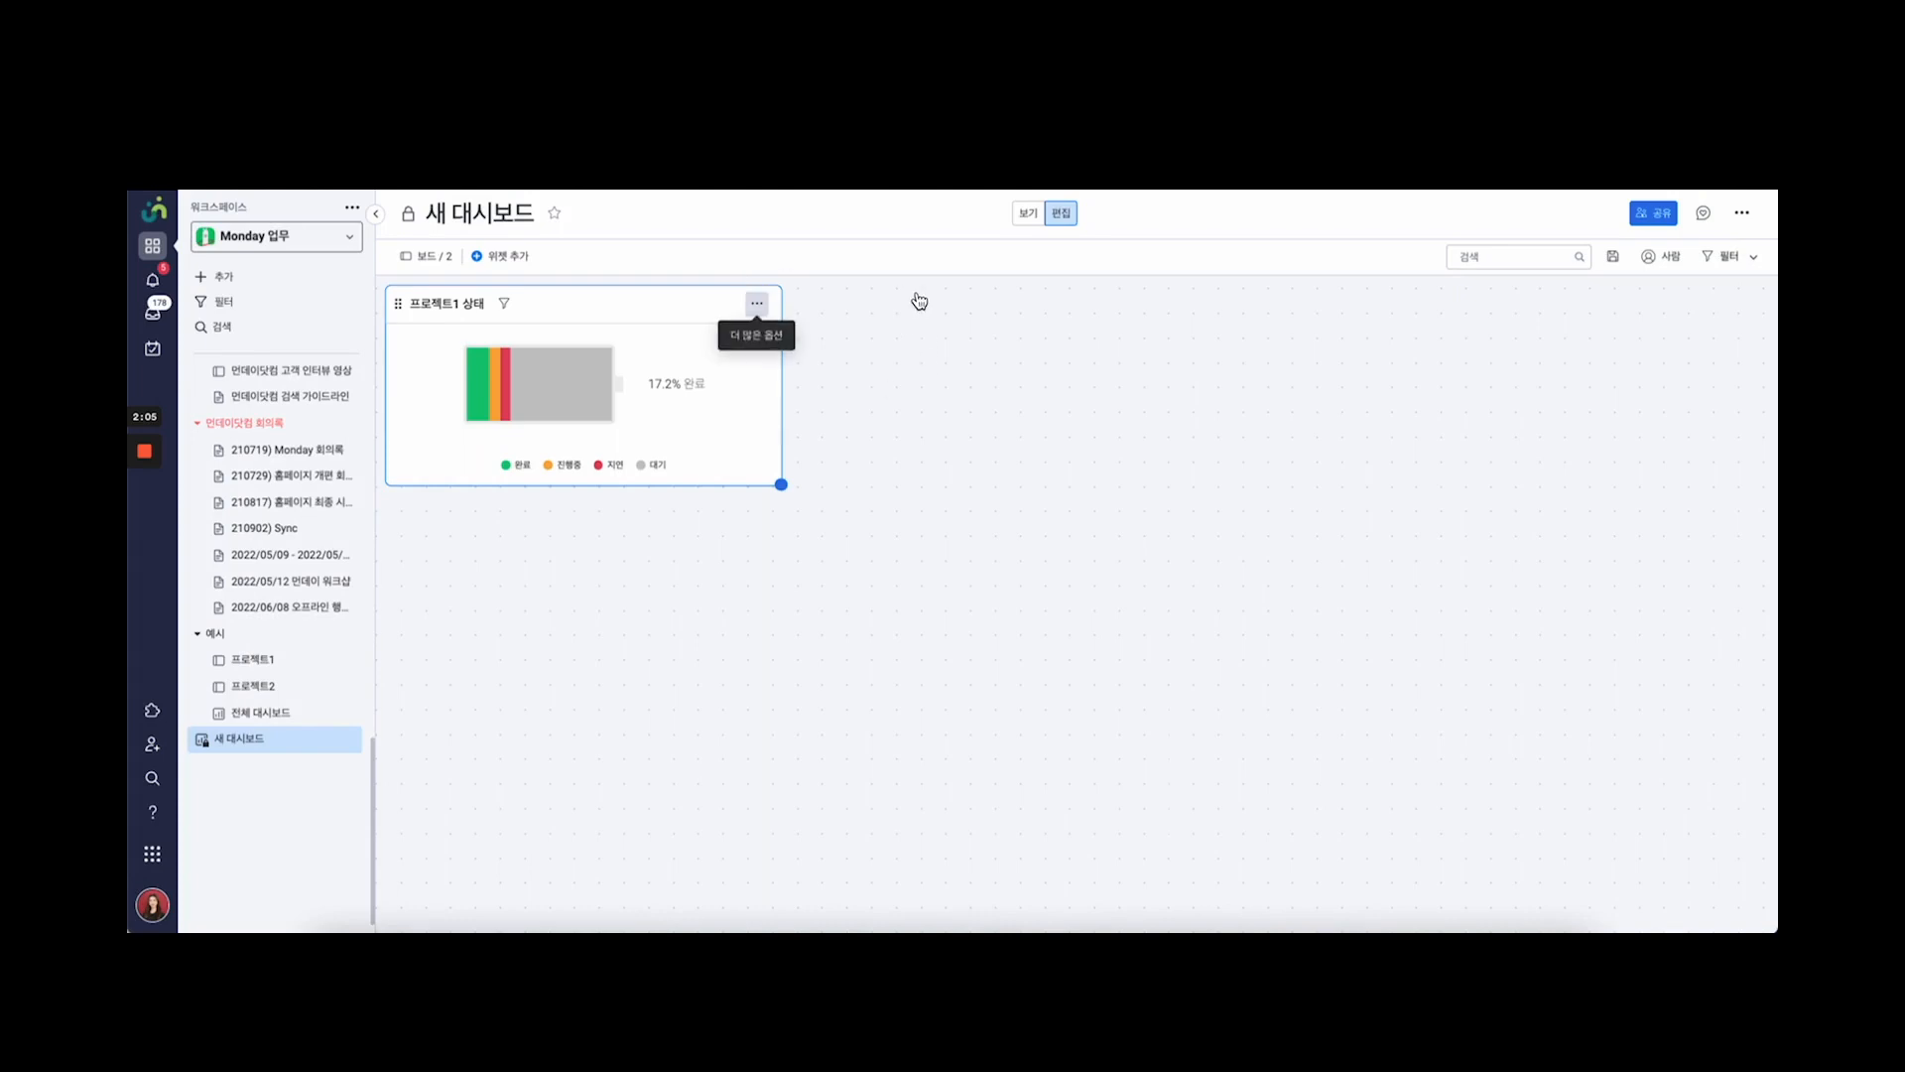
pyautogui.click(1028, 352)
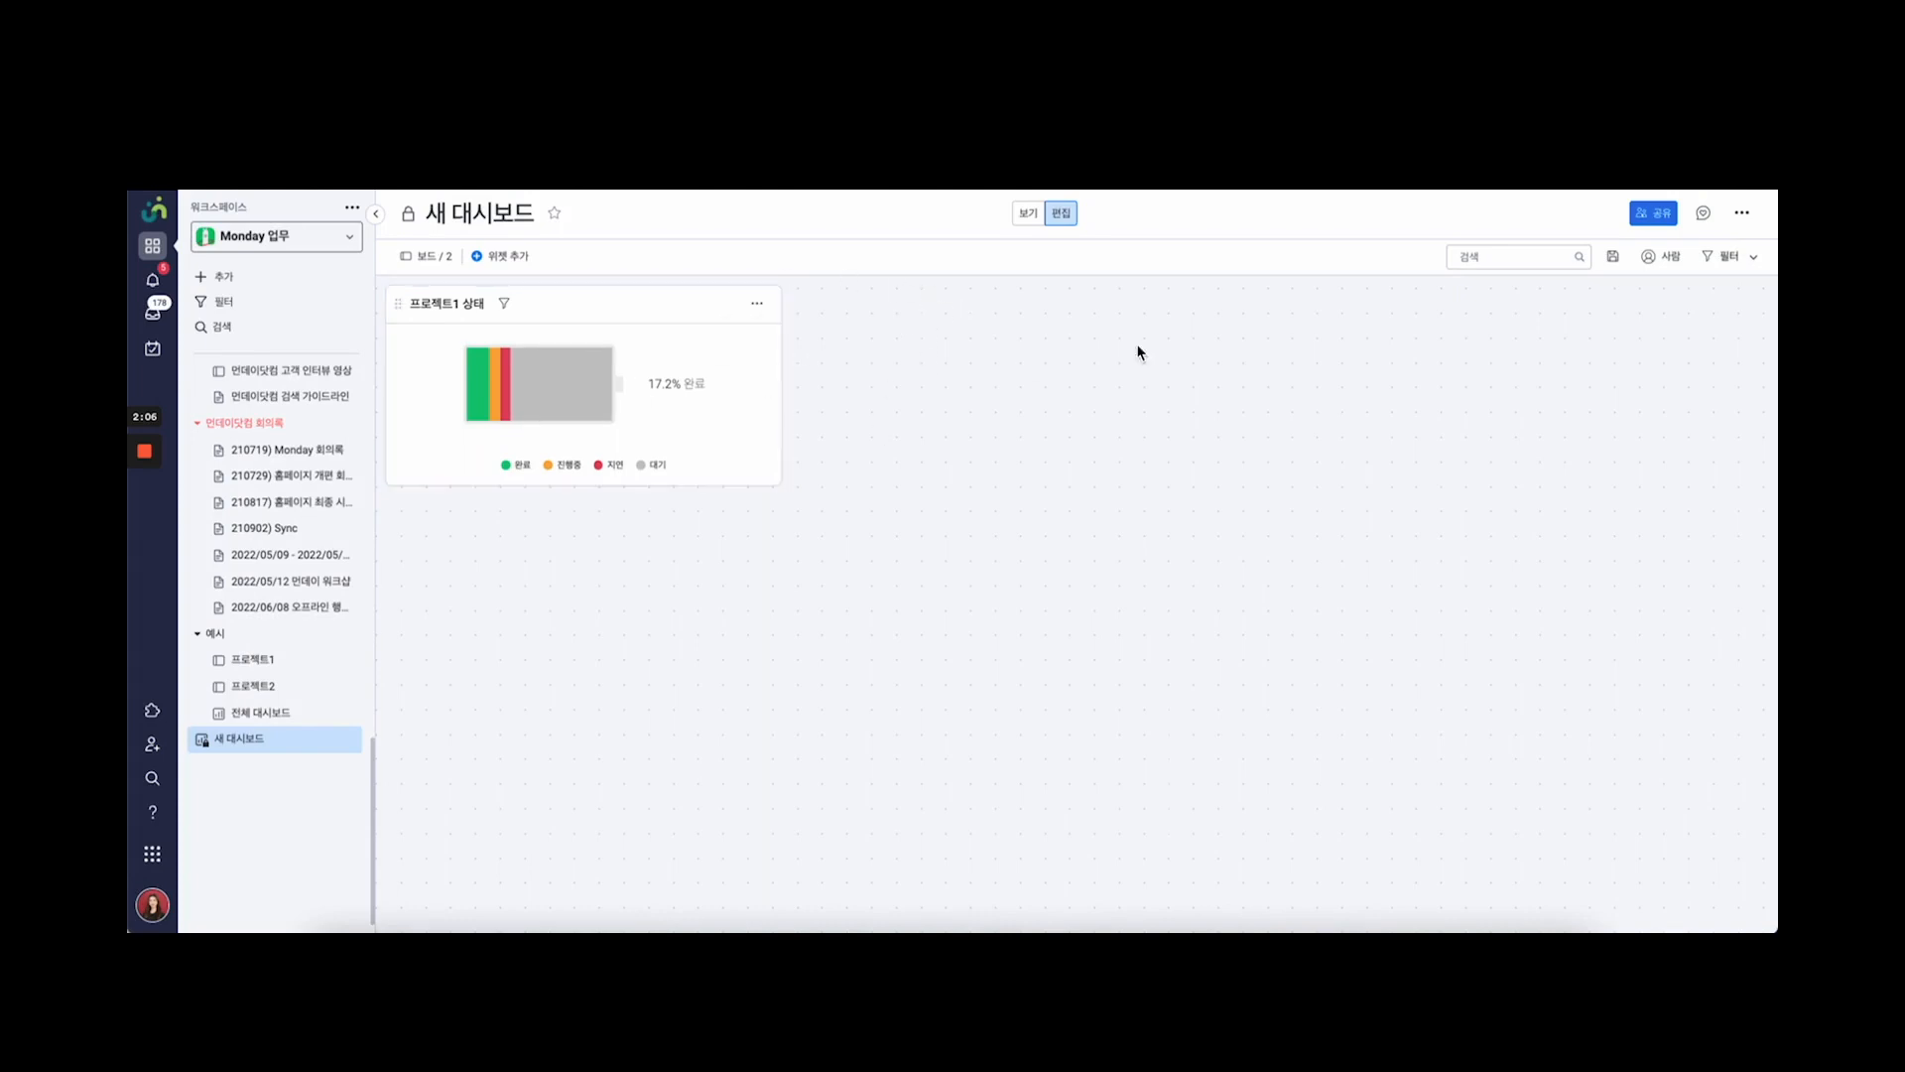
# Duplicate the 프로젝트1 상태 widget and rename the copy as 프로젝트2 상태
pyautogui.click(757, 303)
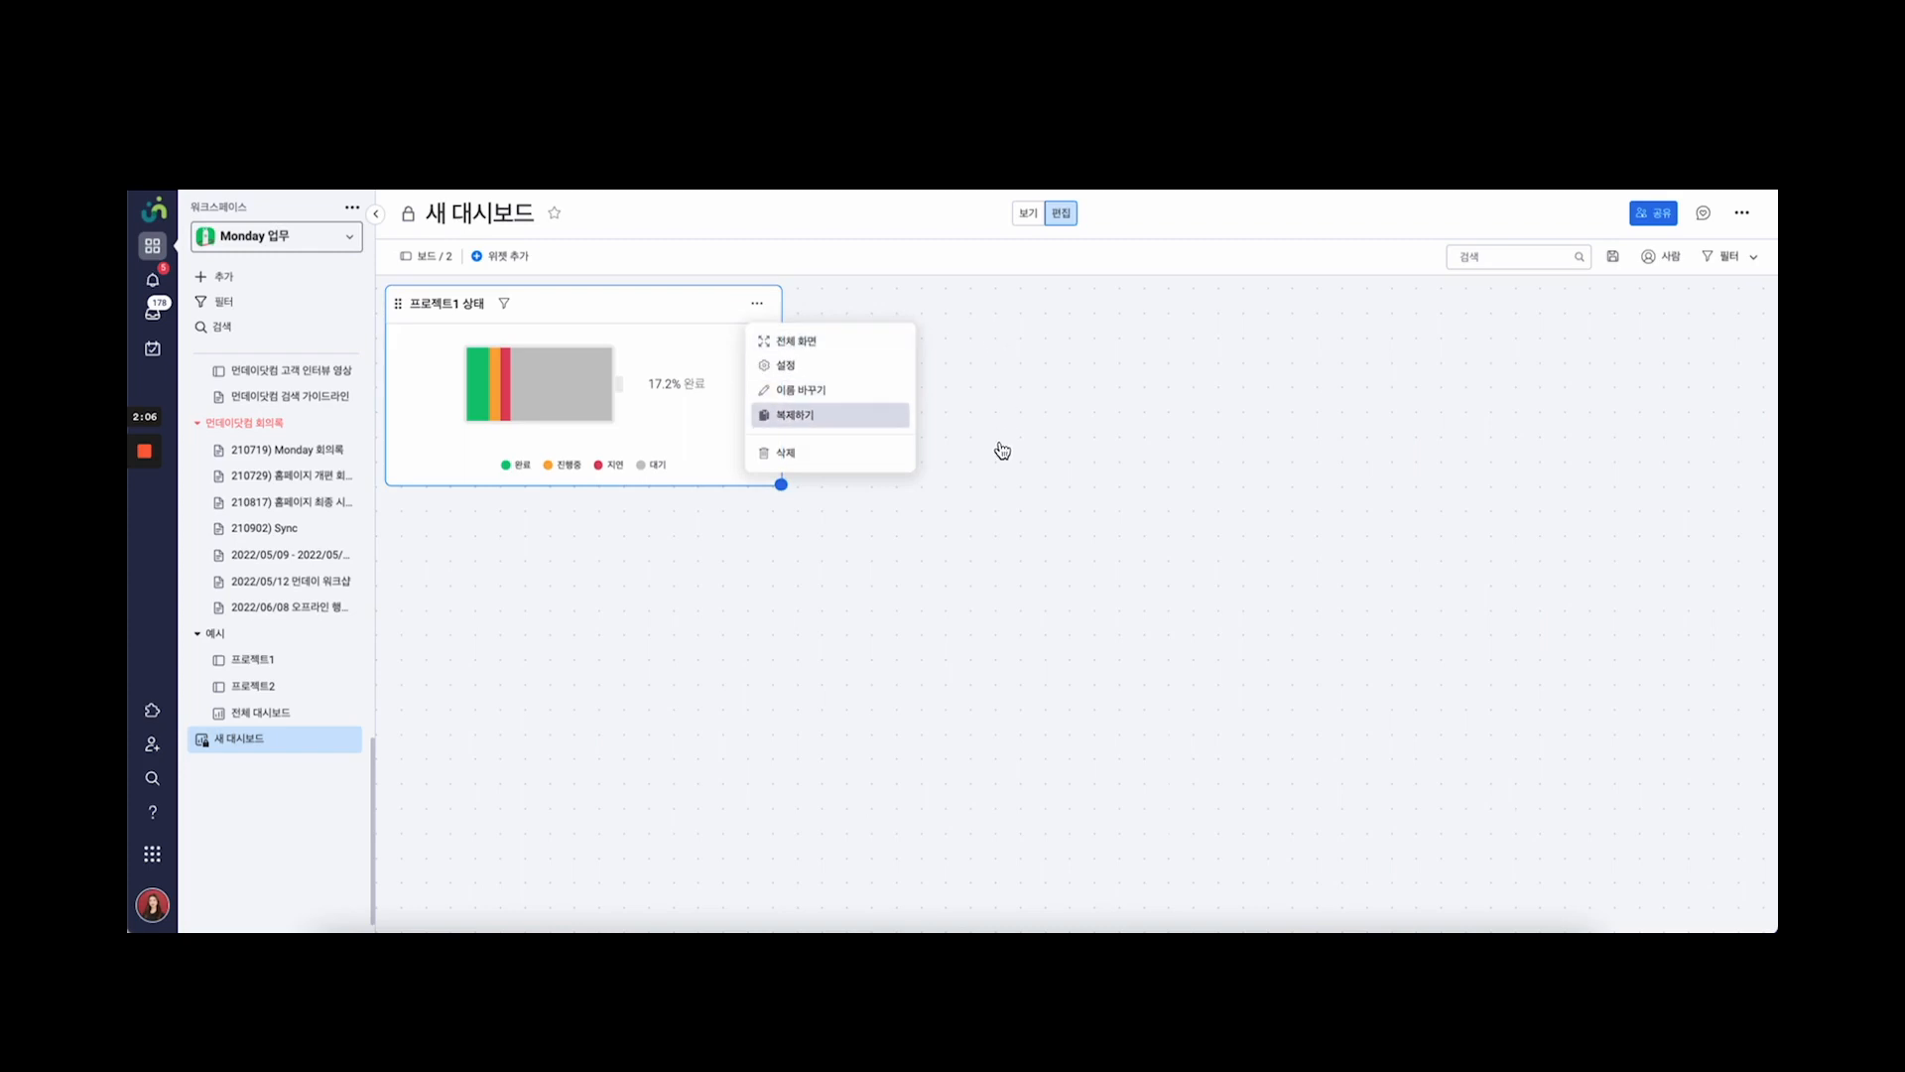
pyautogui.click(794, 415)
pyautogui.click(1065, 299)
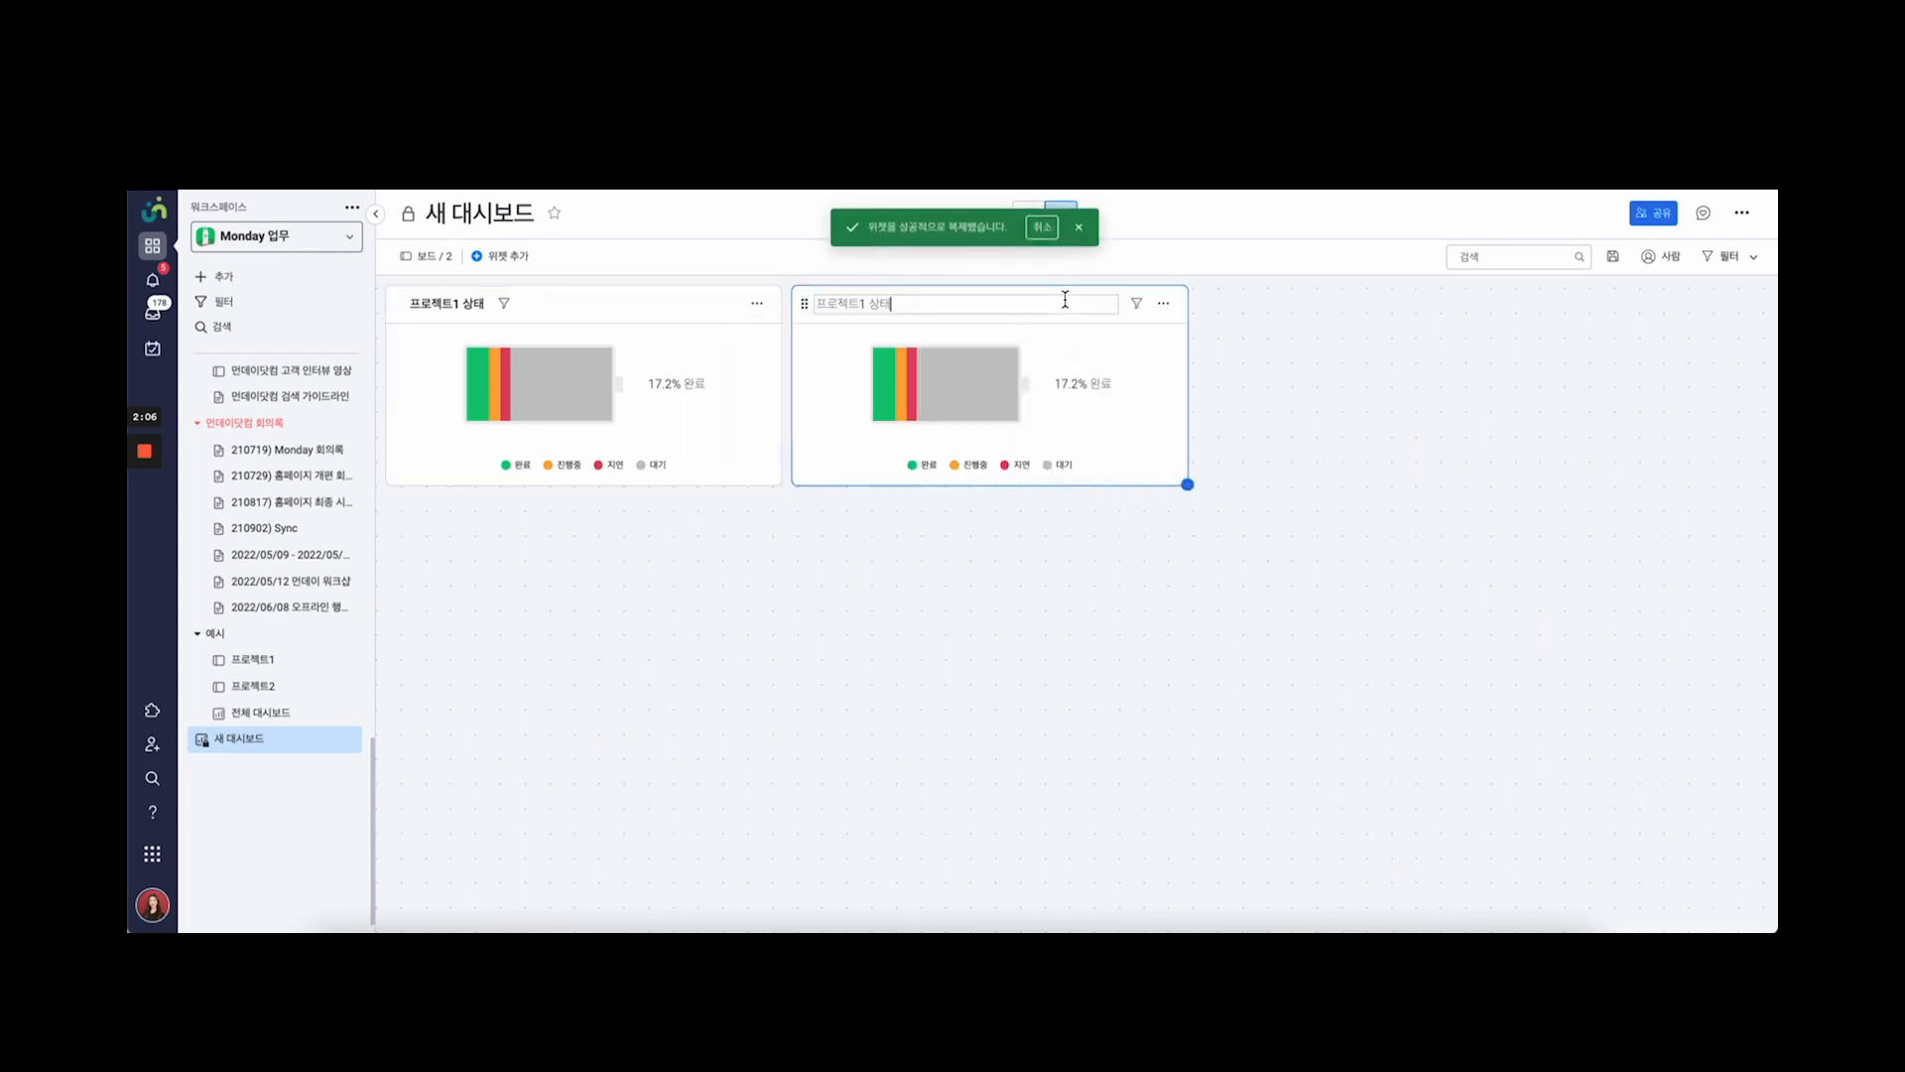
pyautogui.press('BackSpace')
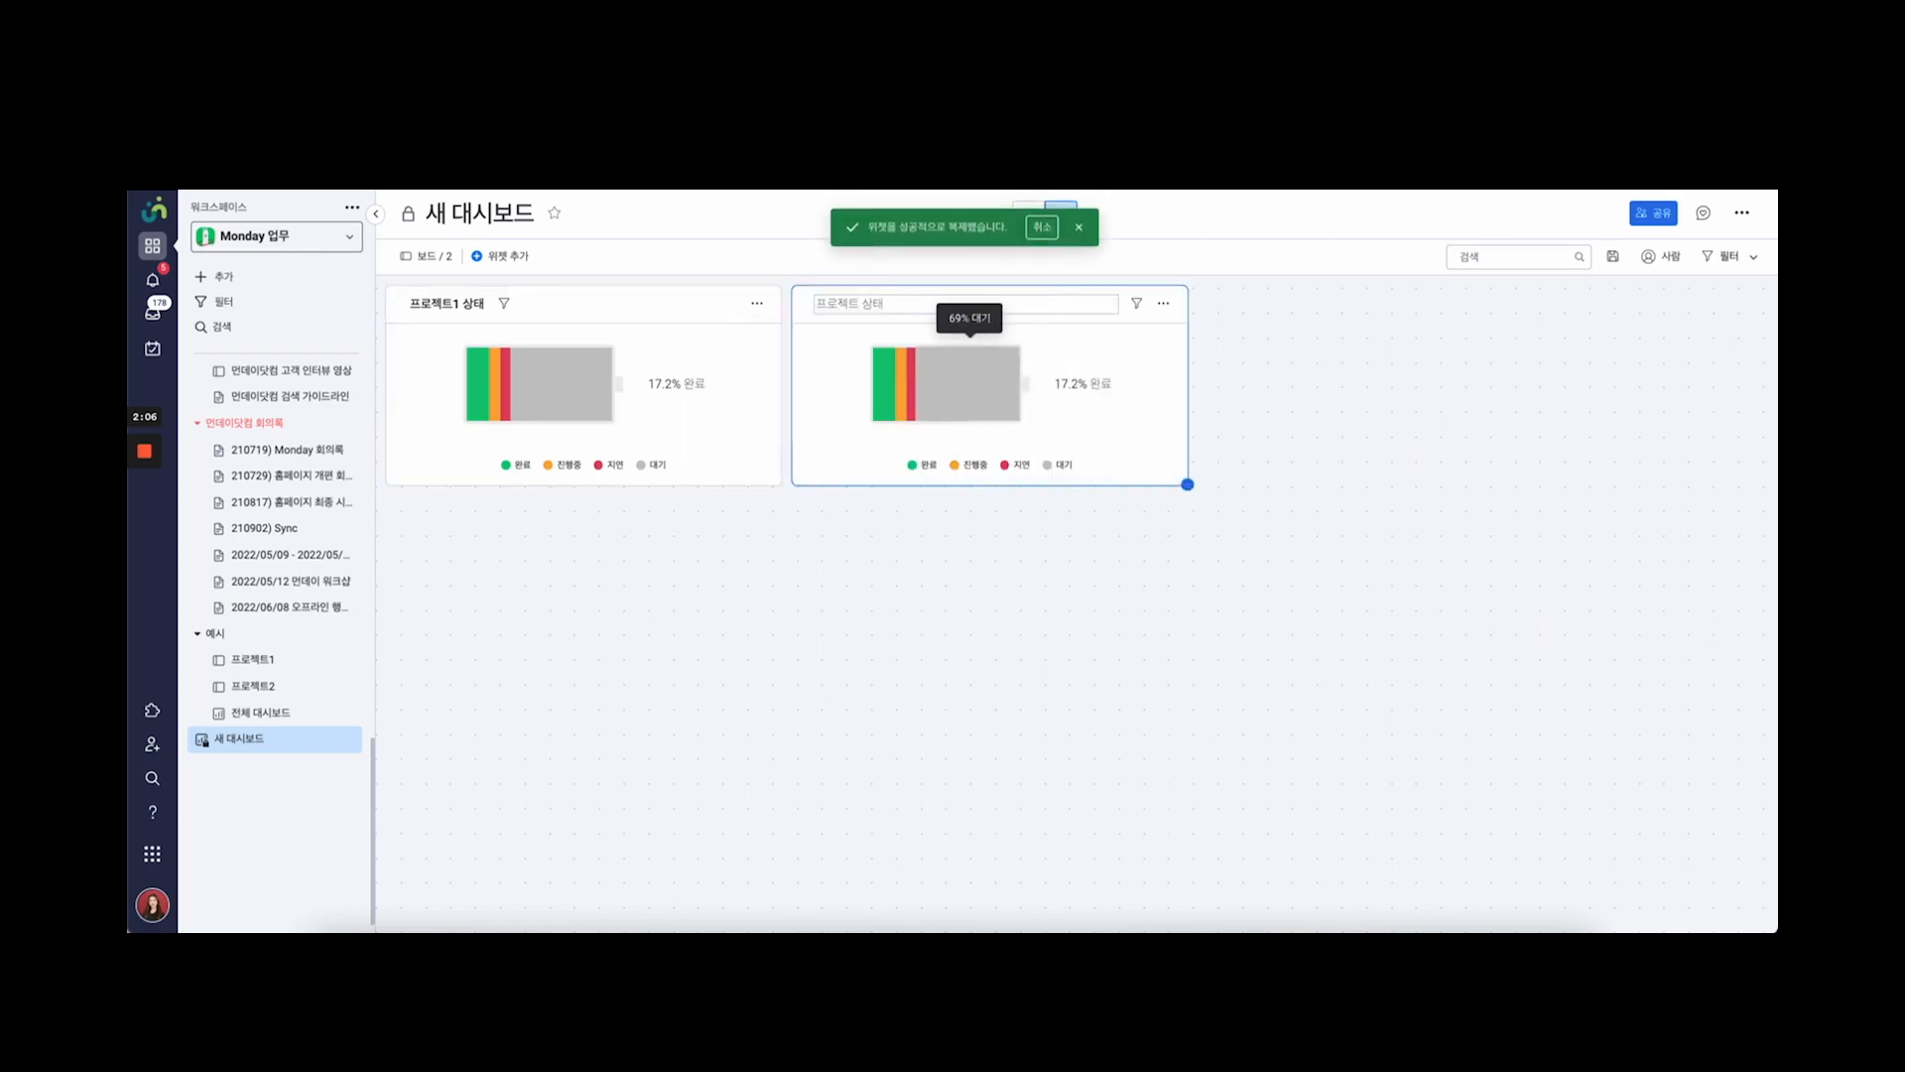
pyautogui.write('2')
pyautogui.press('Return')
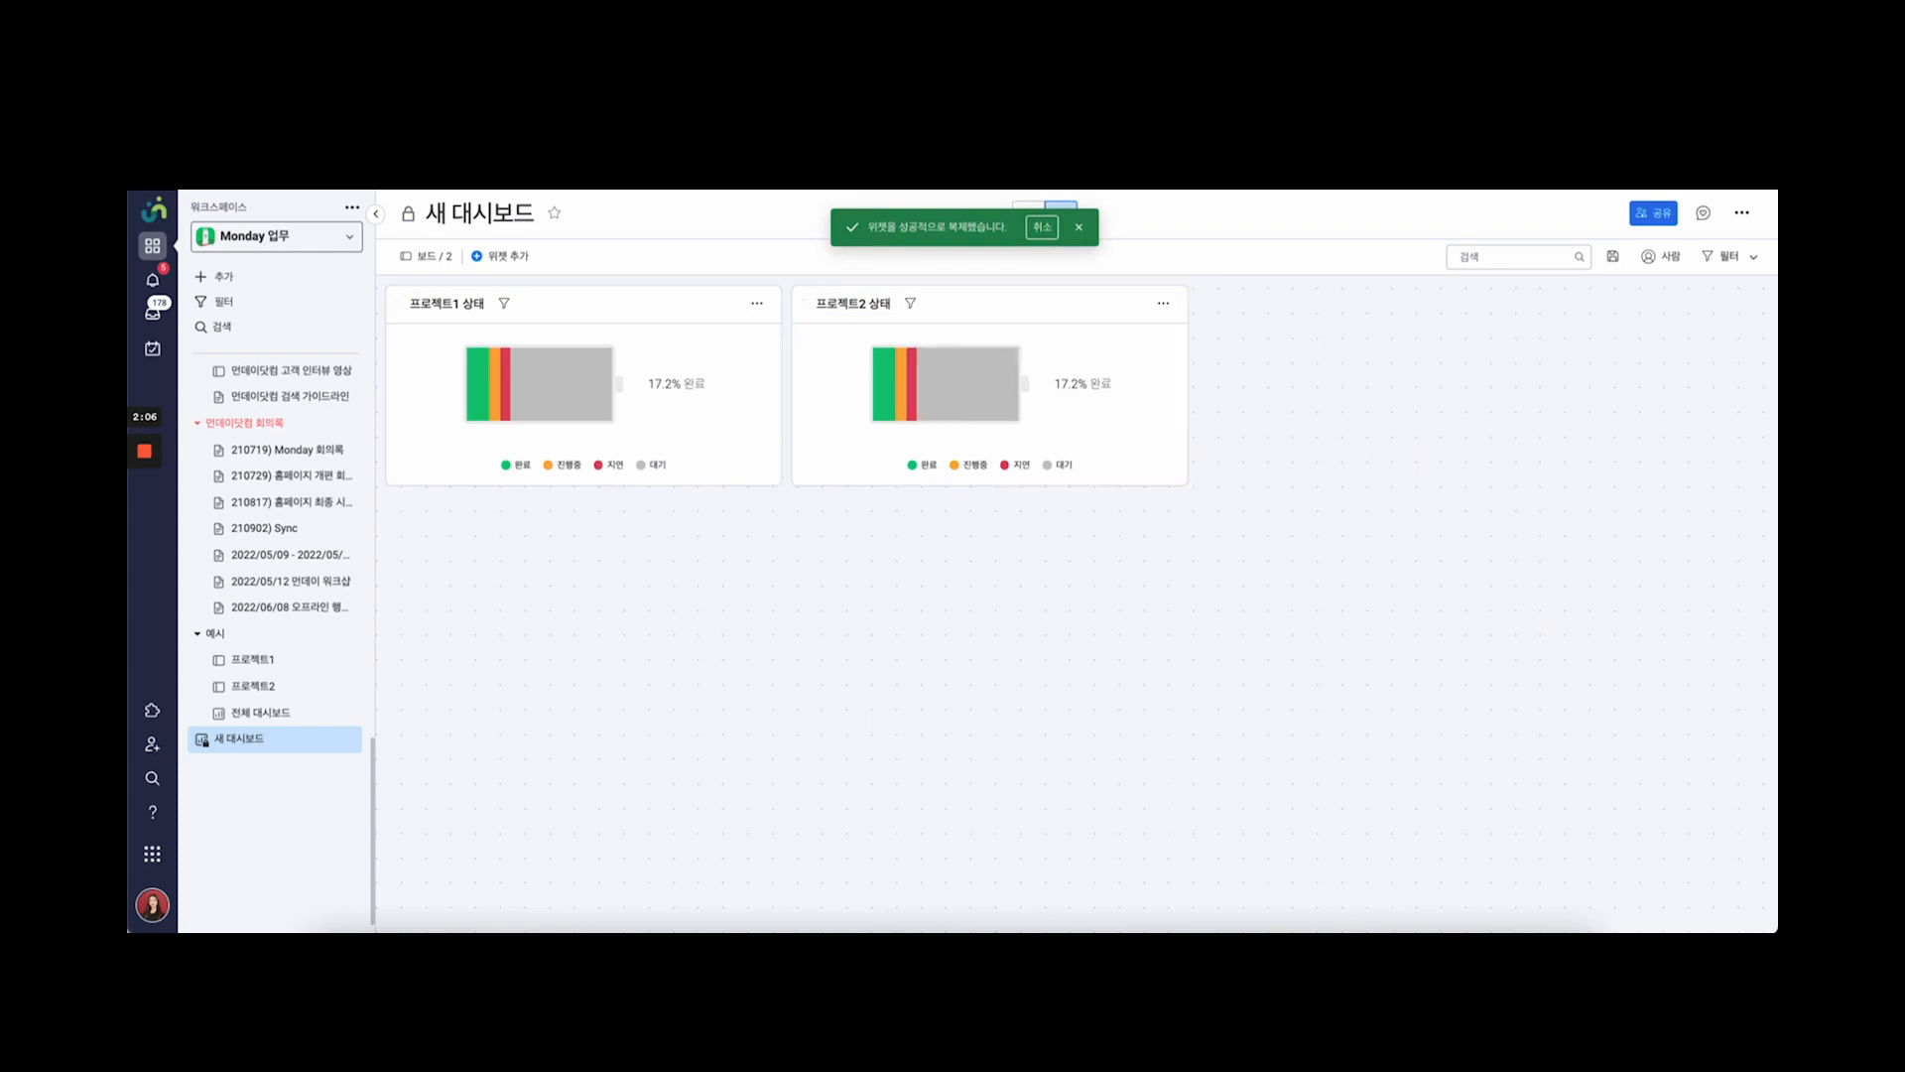
# Change the source board of the 프로젝트2 상태 widget from 프로젝트1 to only 프로젝트2
pyautogui.click(1447, 296)
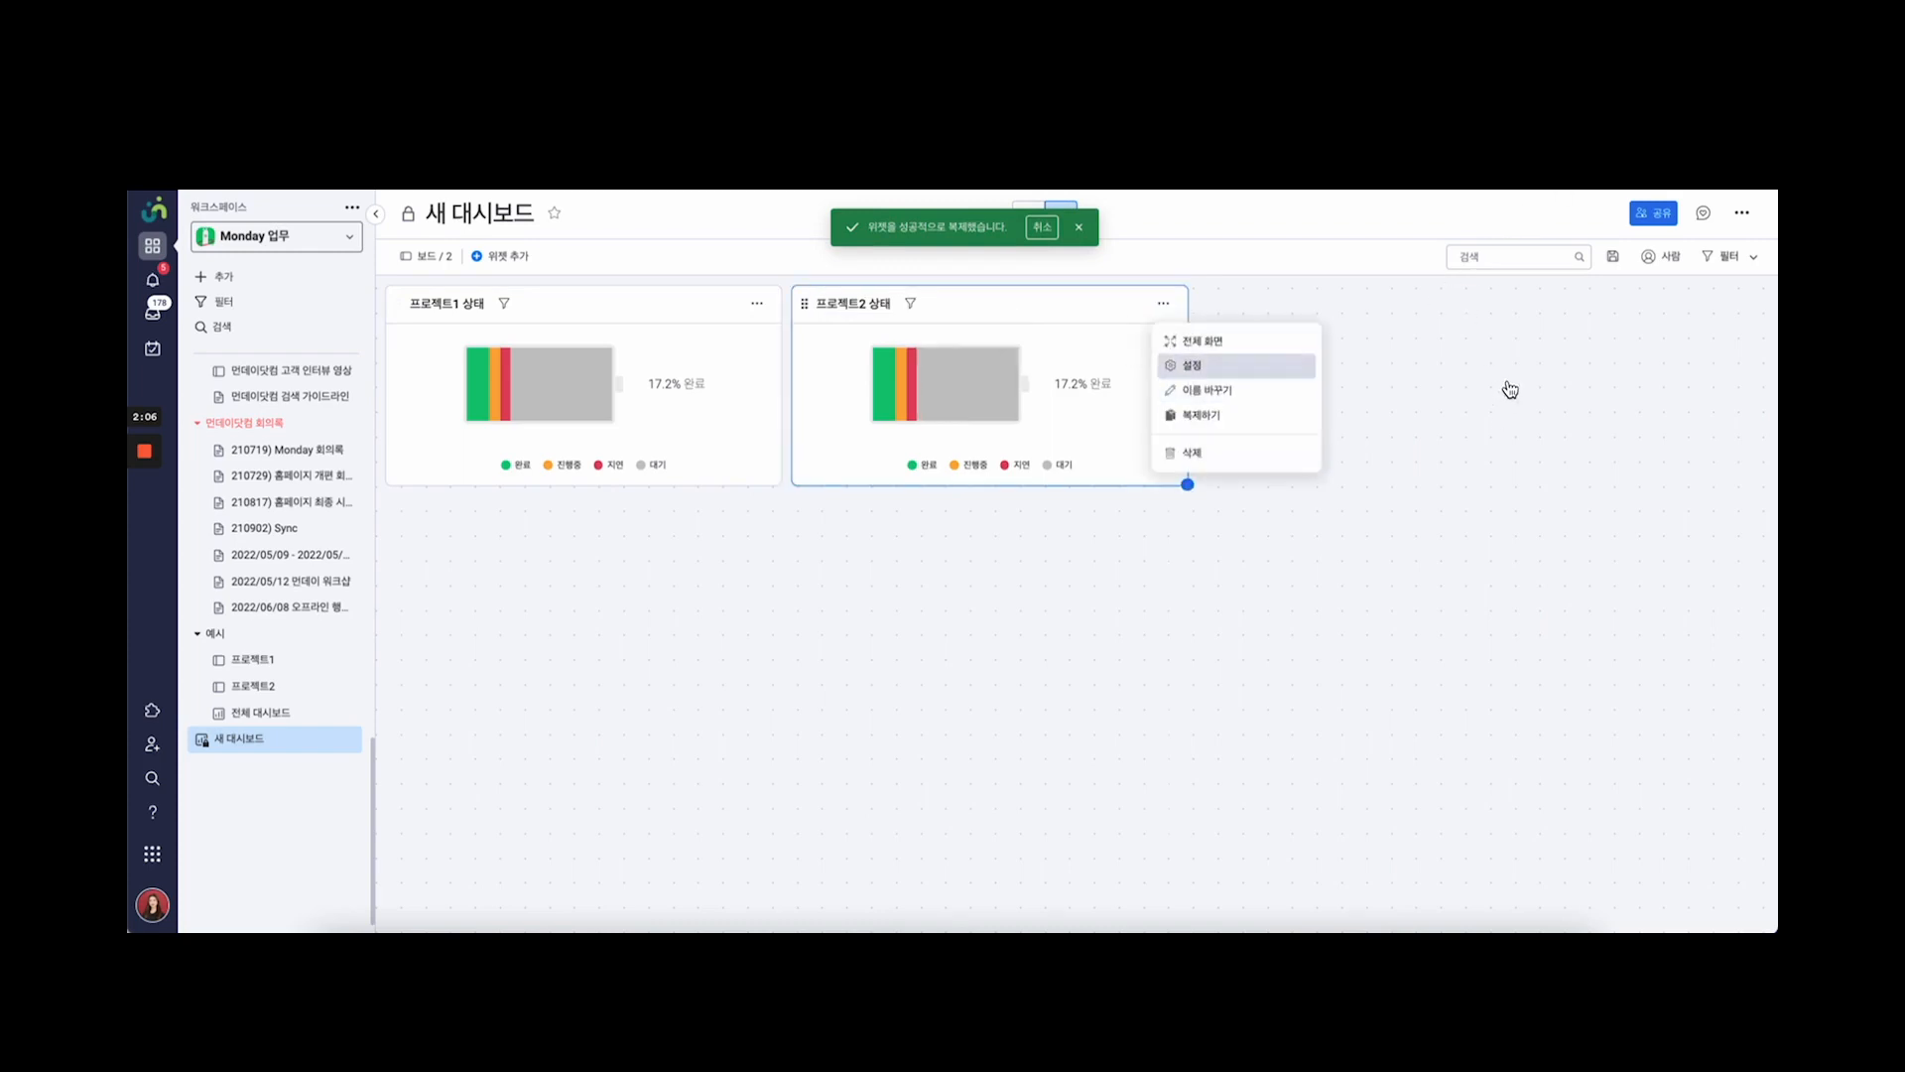
pyautogui.click(1508, 385)
pyautogui.click(1548, 582)
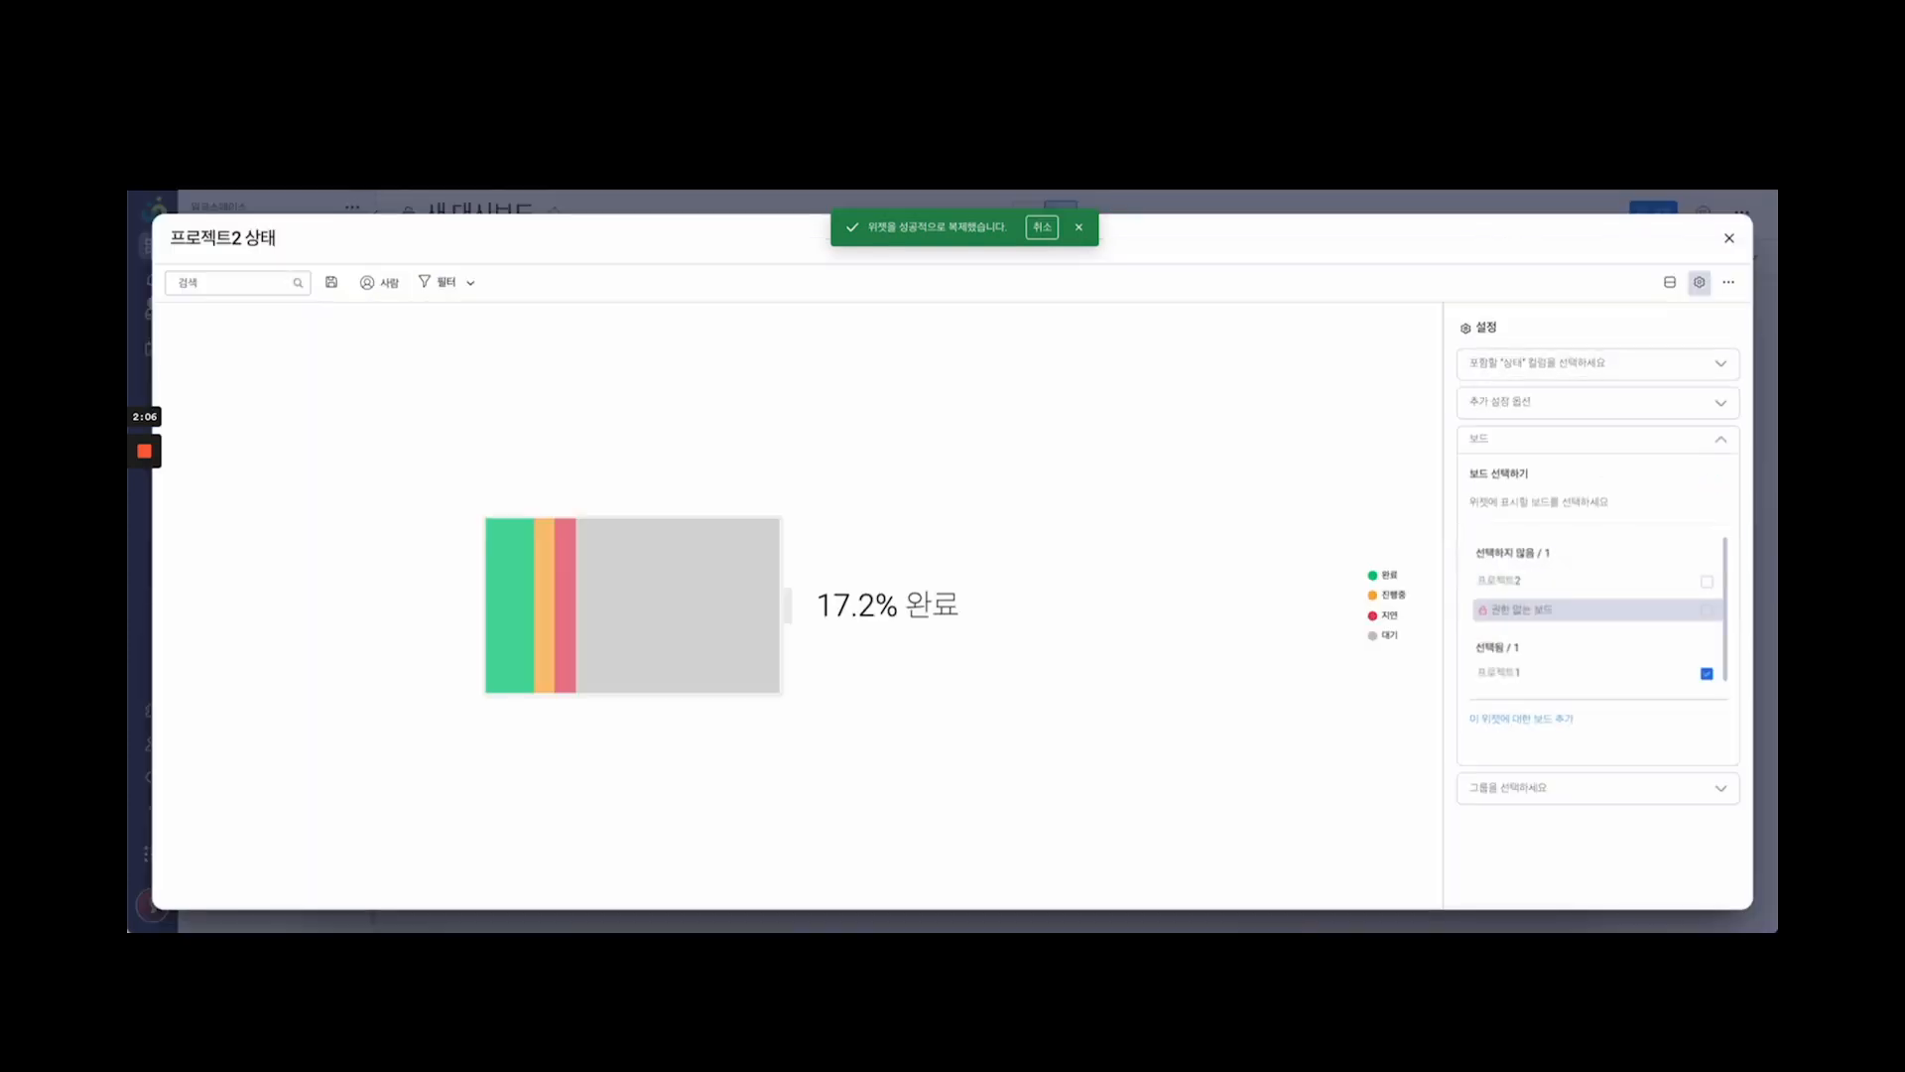
pyautogui.click(1707, 674)
pyautogui.click(1706, 611)
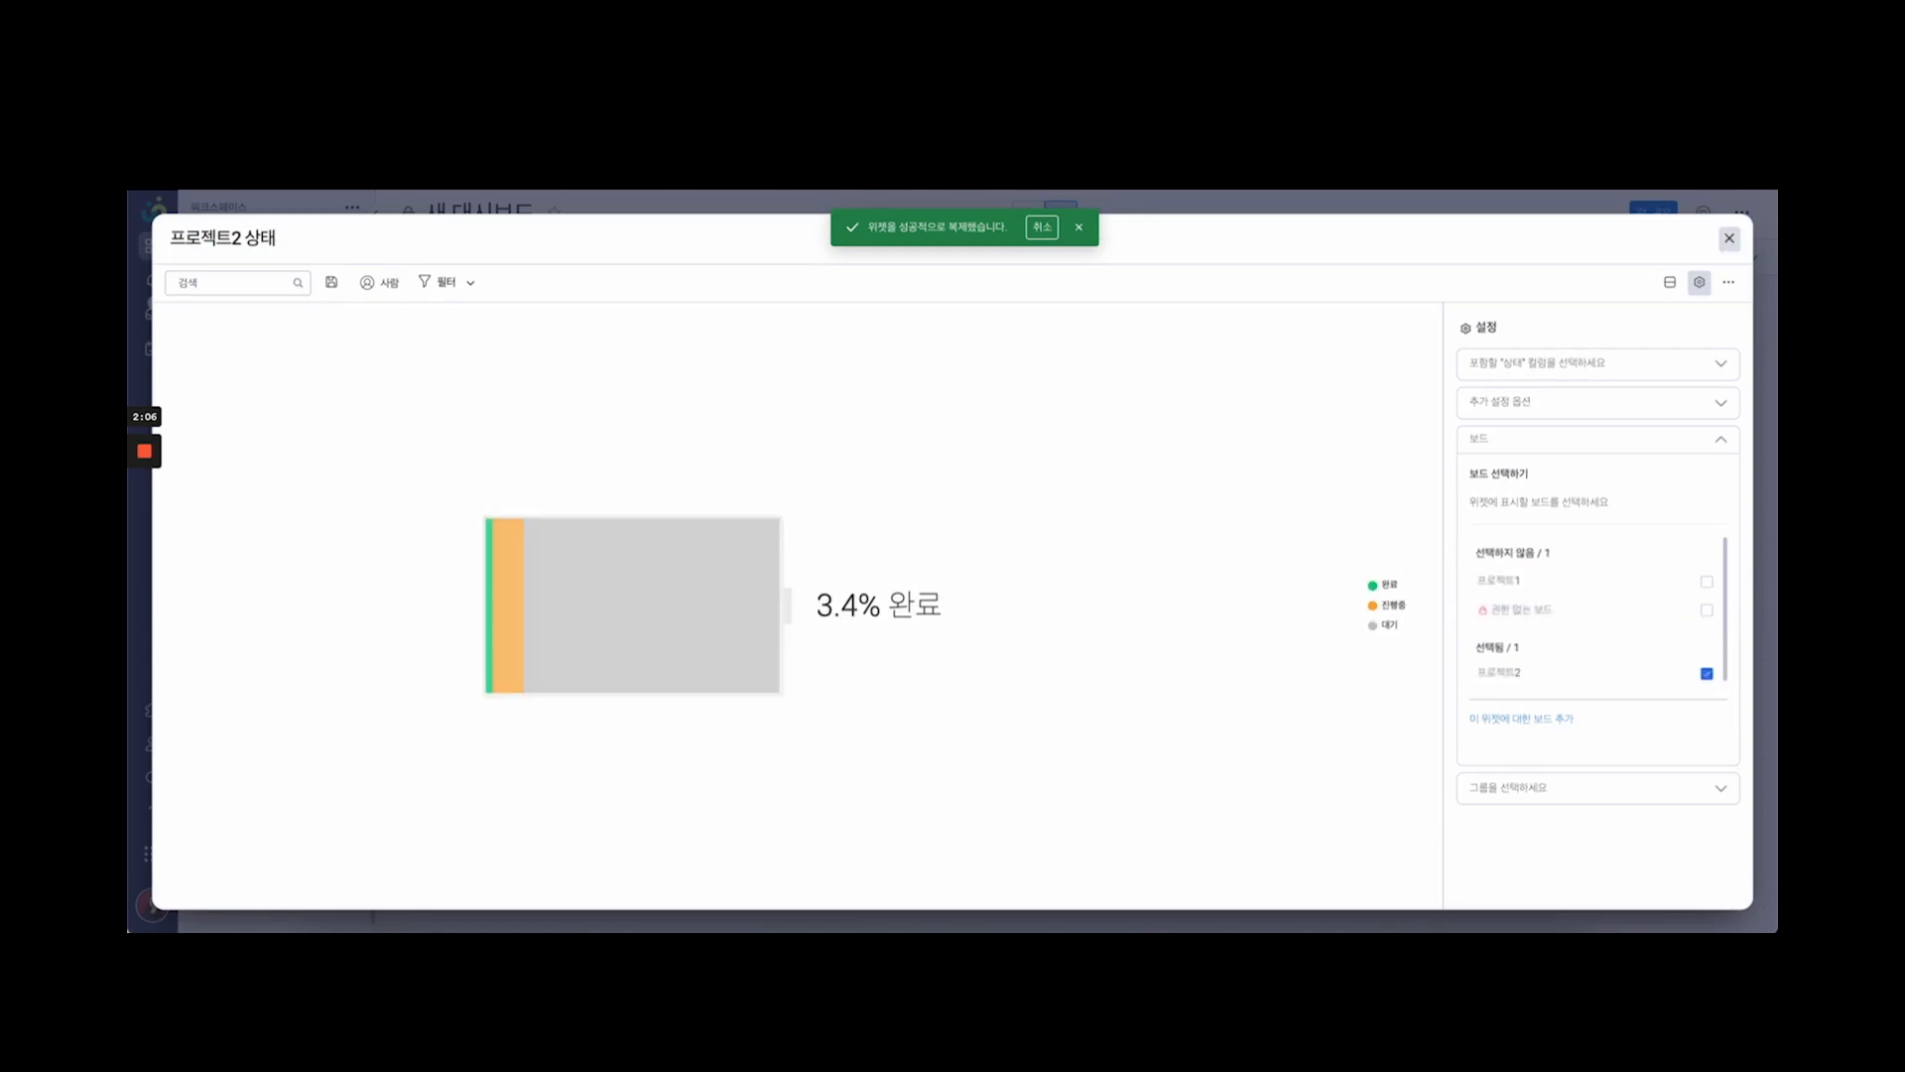
pyautogui.press('Escape')
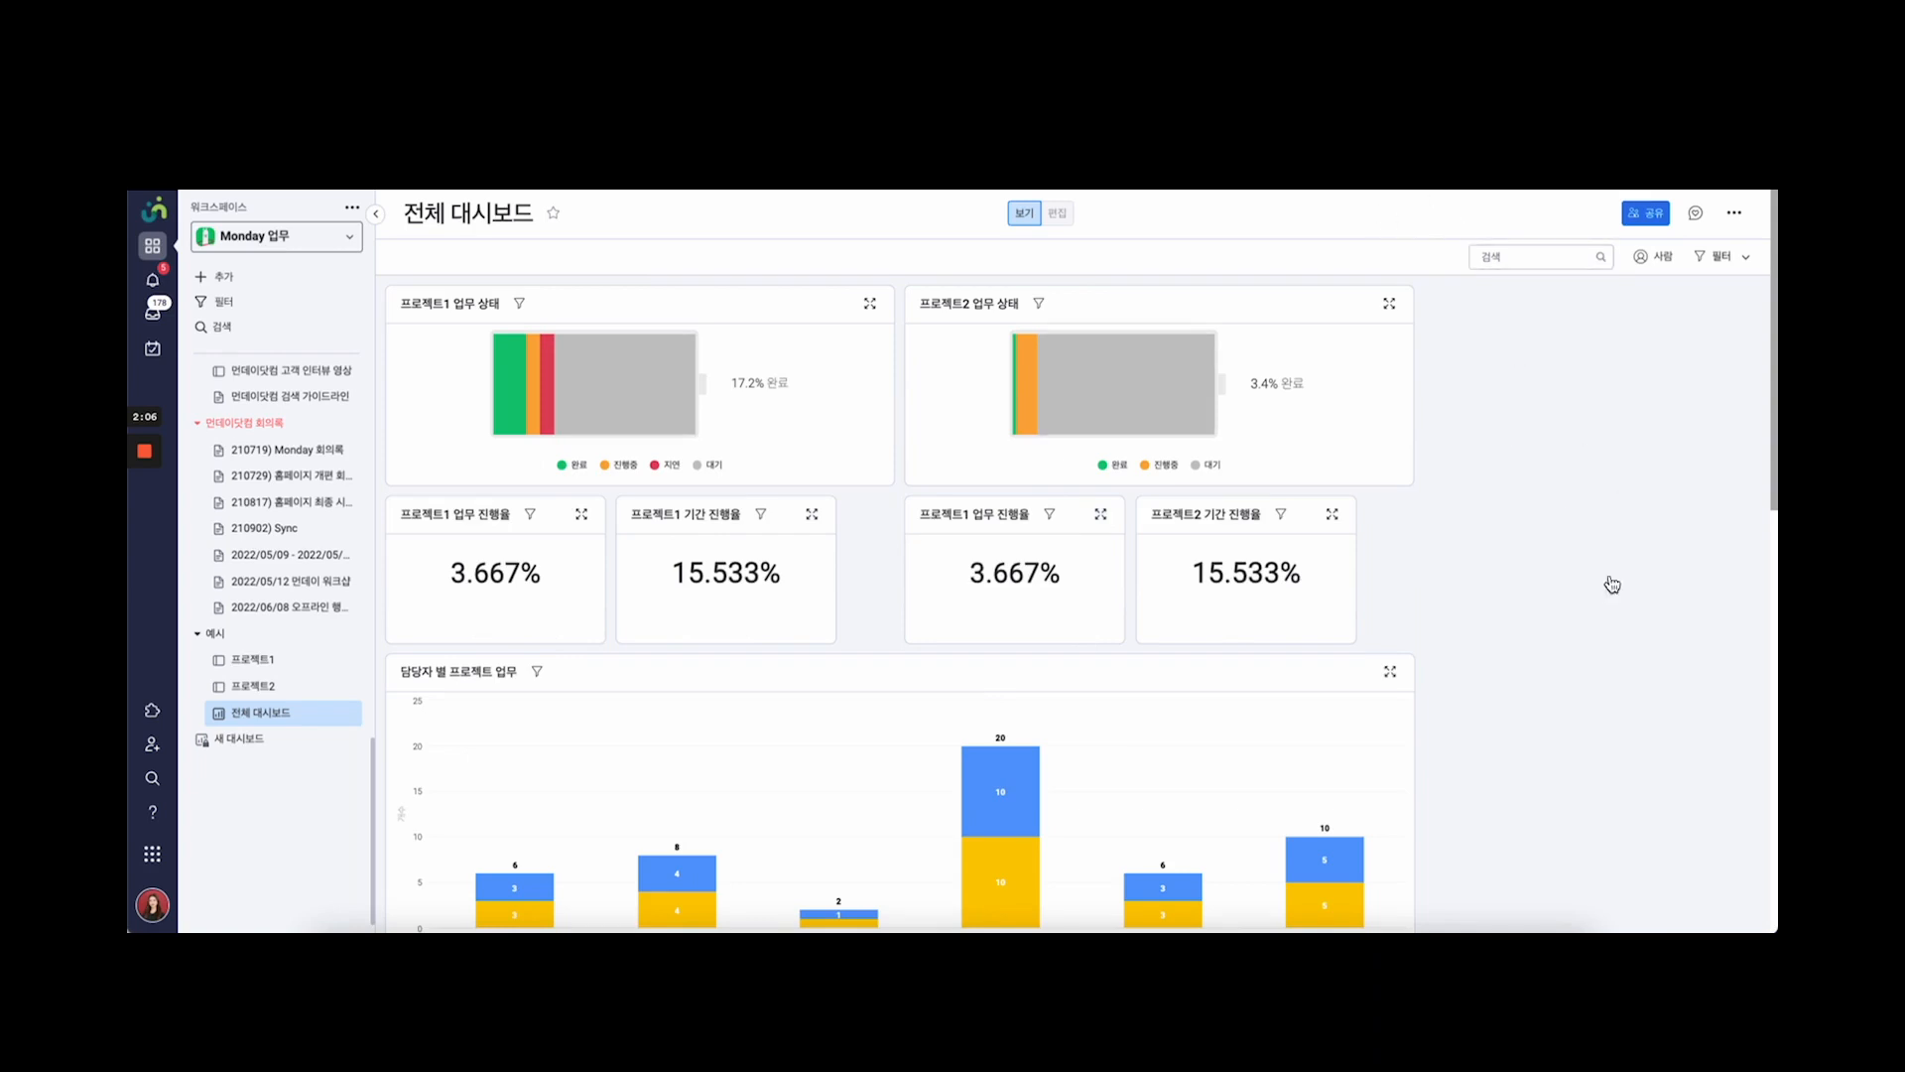
# Duplicate the 전체 대시보드 dashboard from the 예시 folder
pyautogui.scroll(-4, 1077, 561)
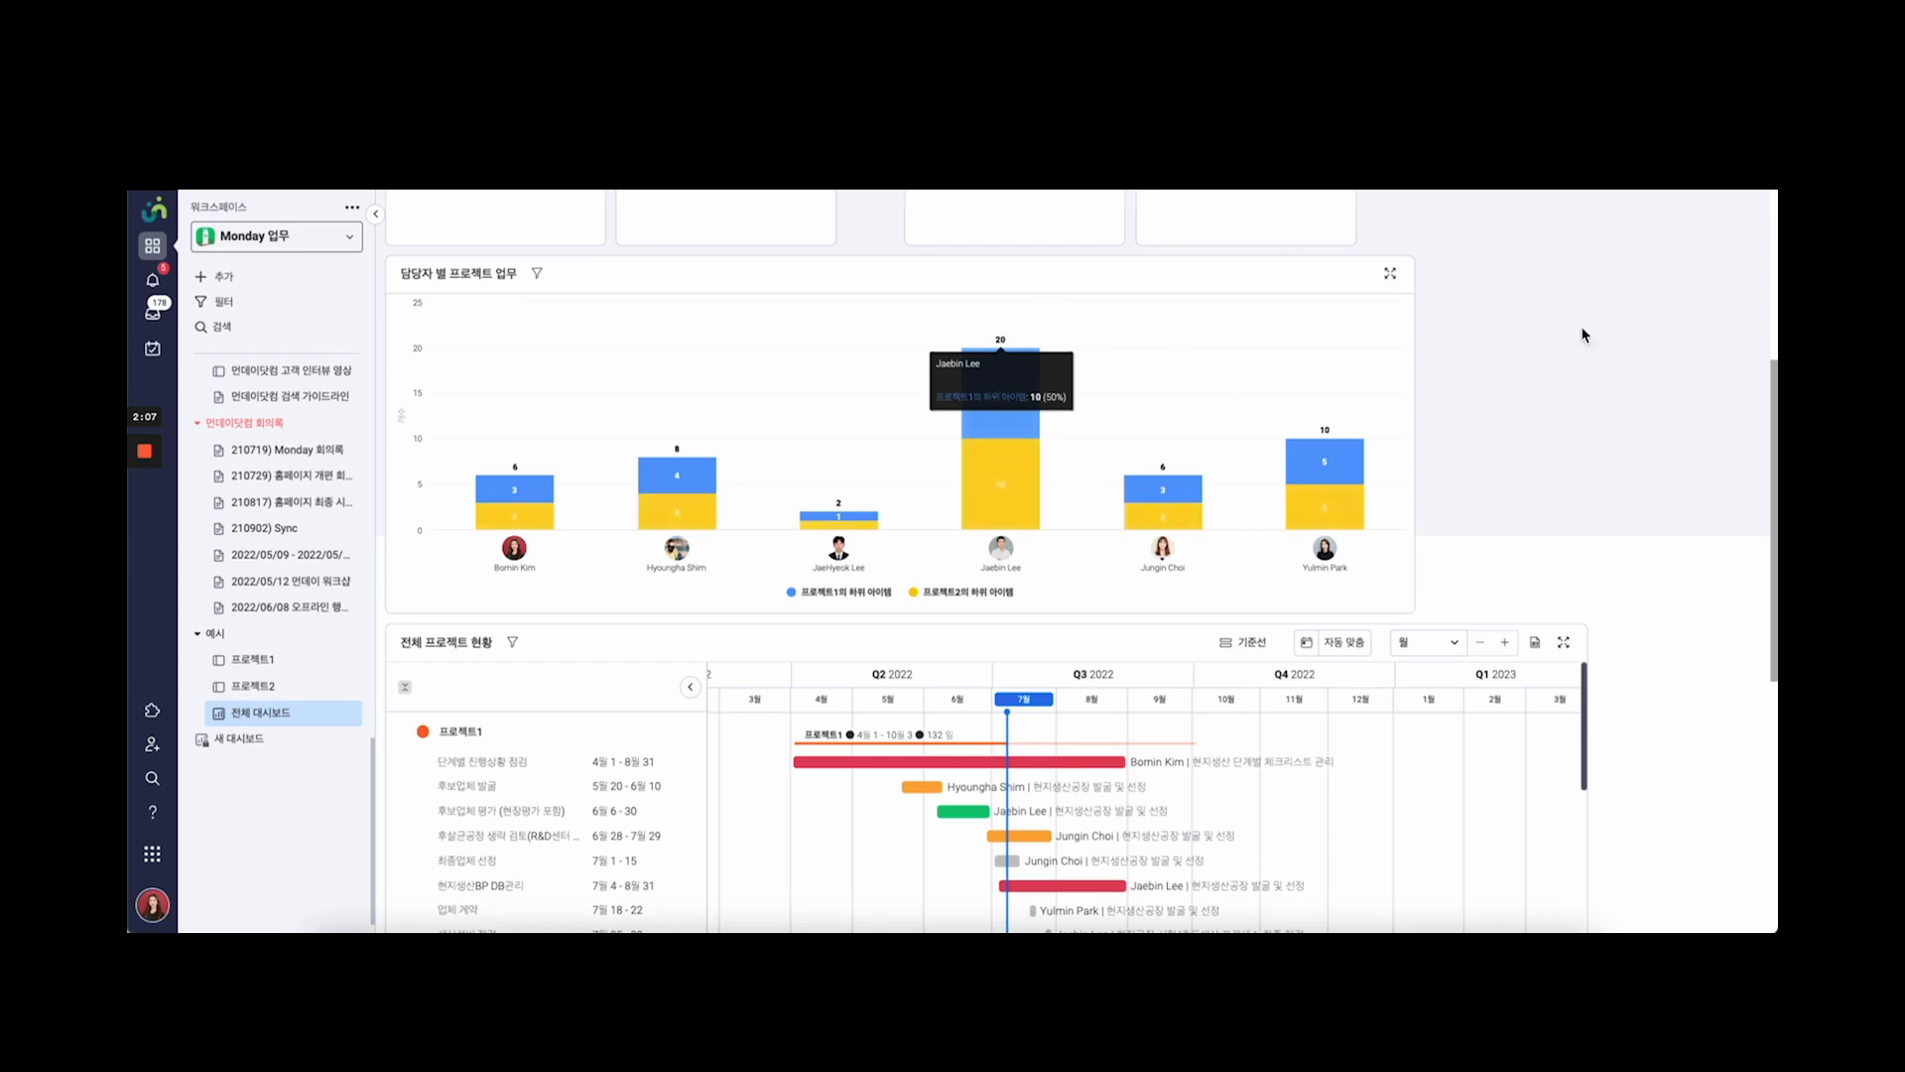
pyautogui.scroll(-2, 1522, 306)
pyautogui.scroll(-3, 1466, 279)
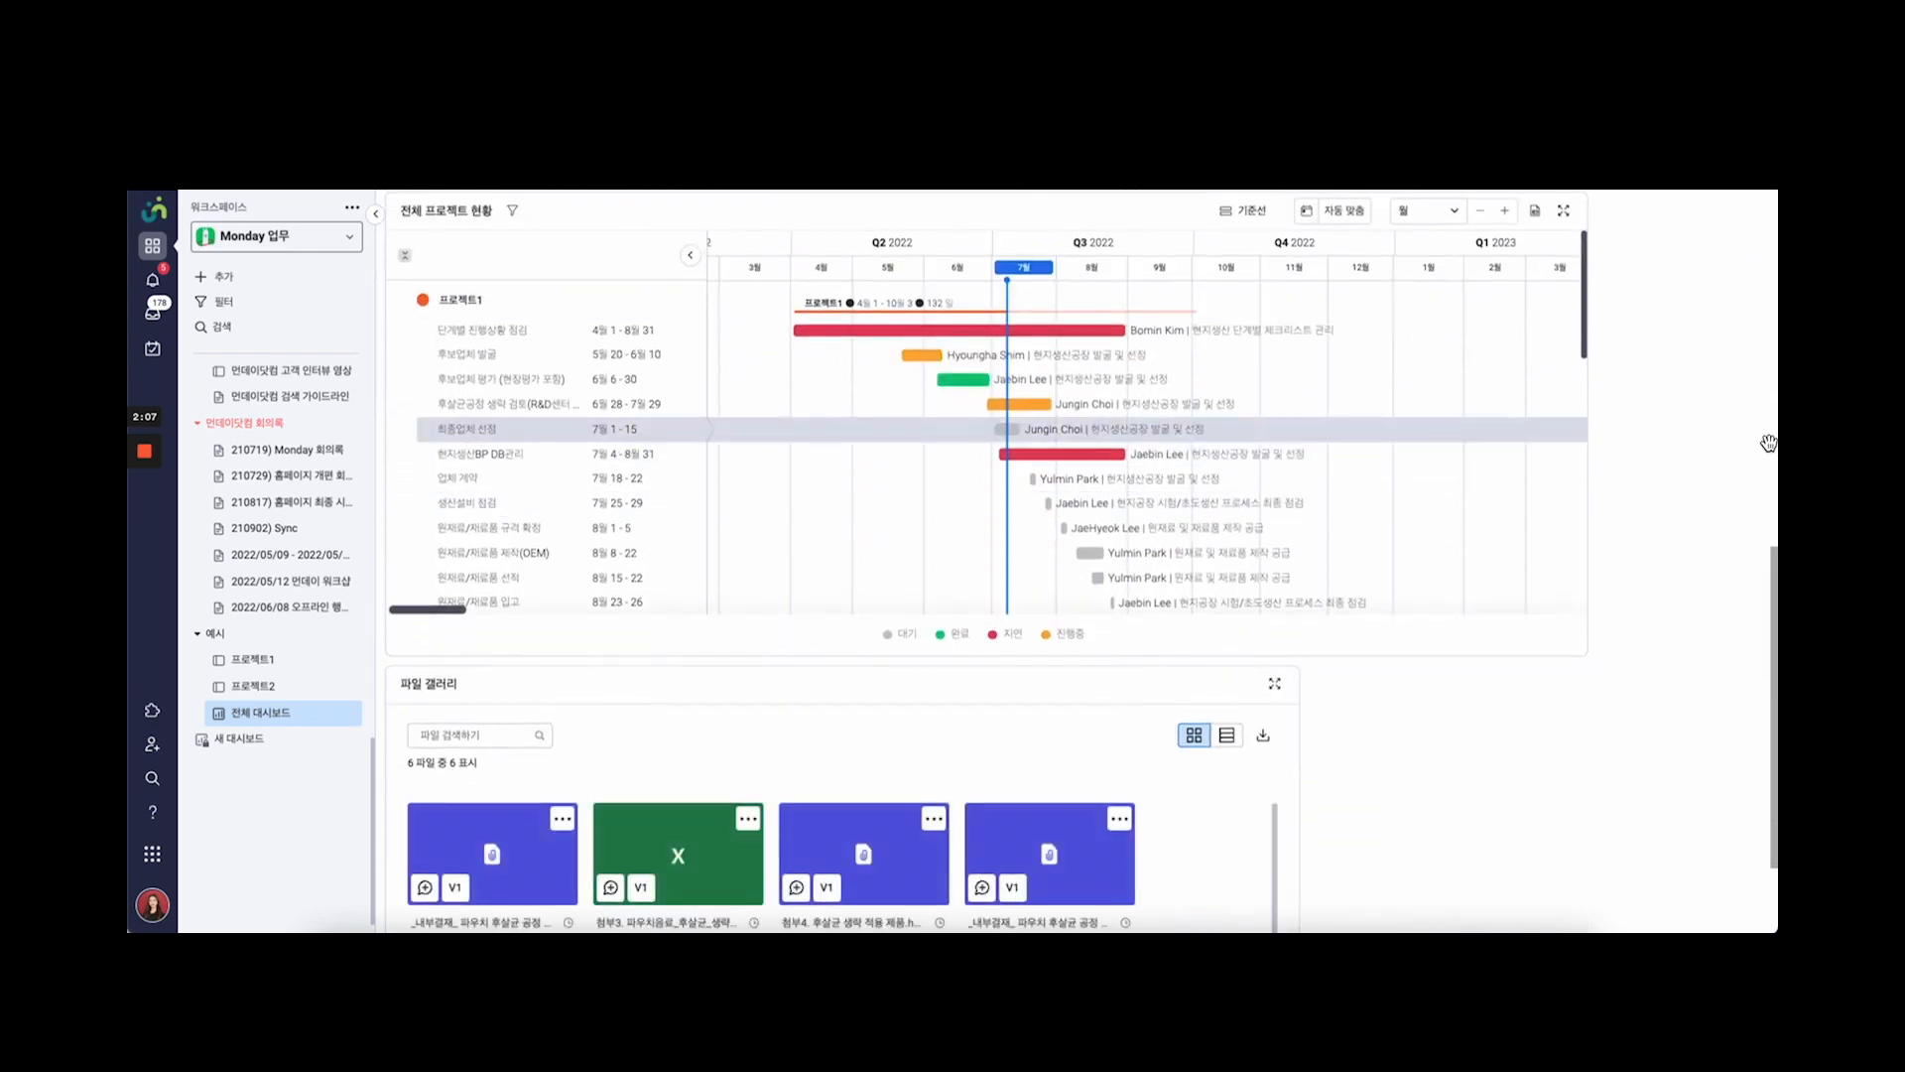
pyautogui.scroll(-2, 1759, 437)
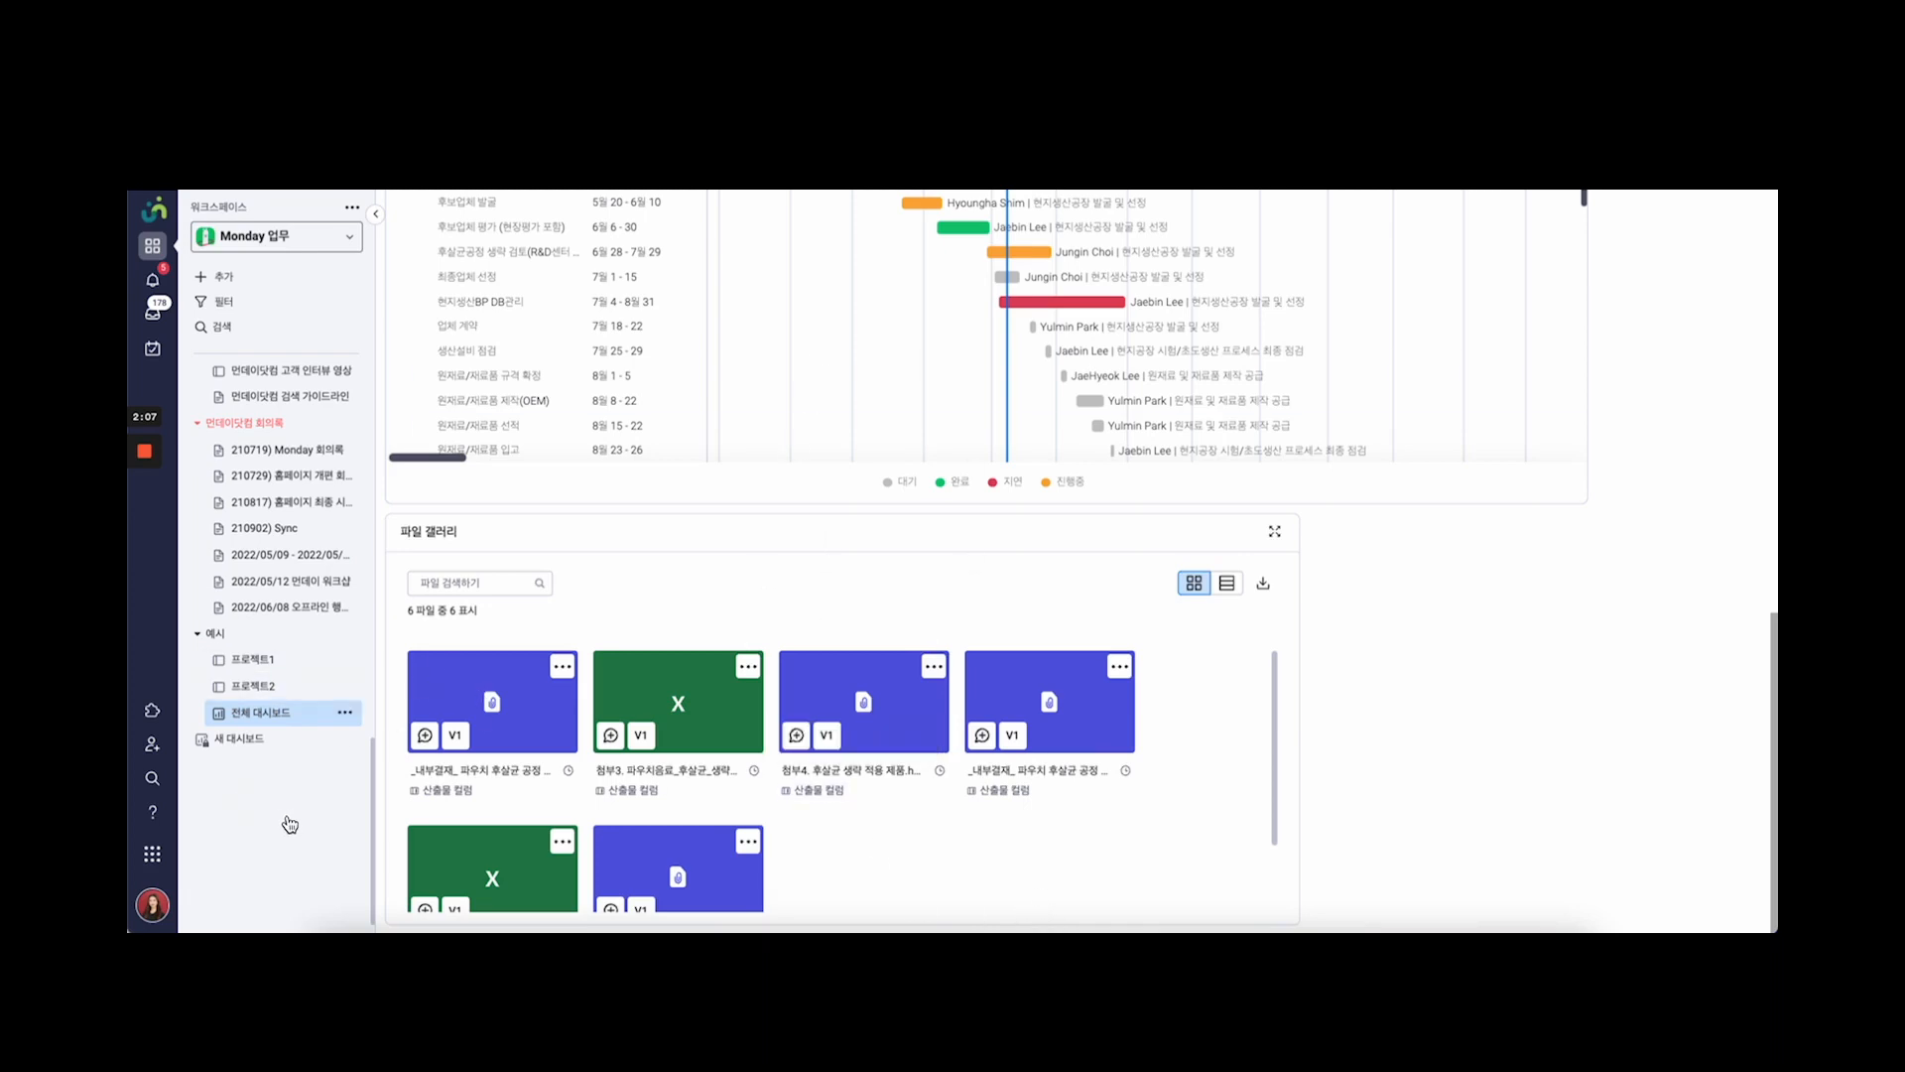
pyautogui.click(345, 712)
pyautogui.click(330, 862)
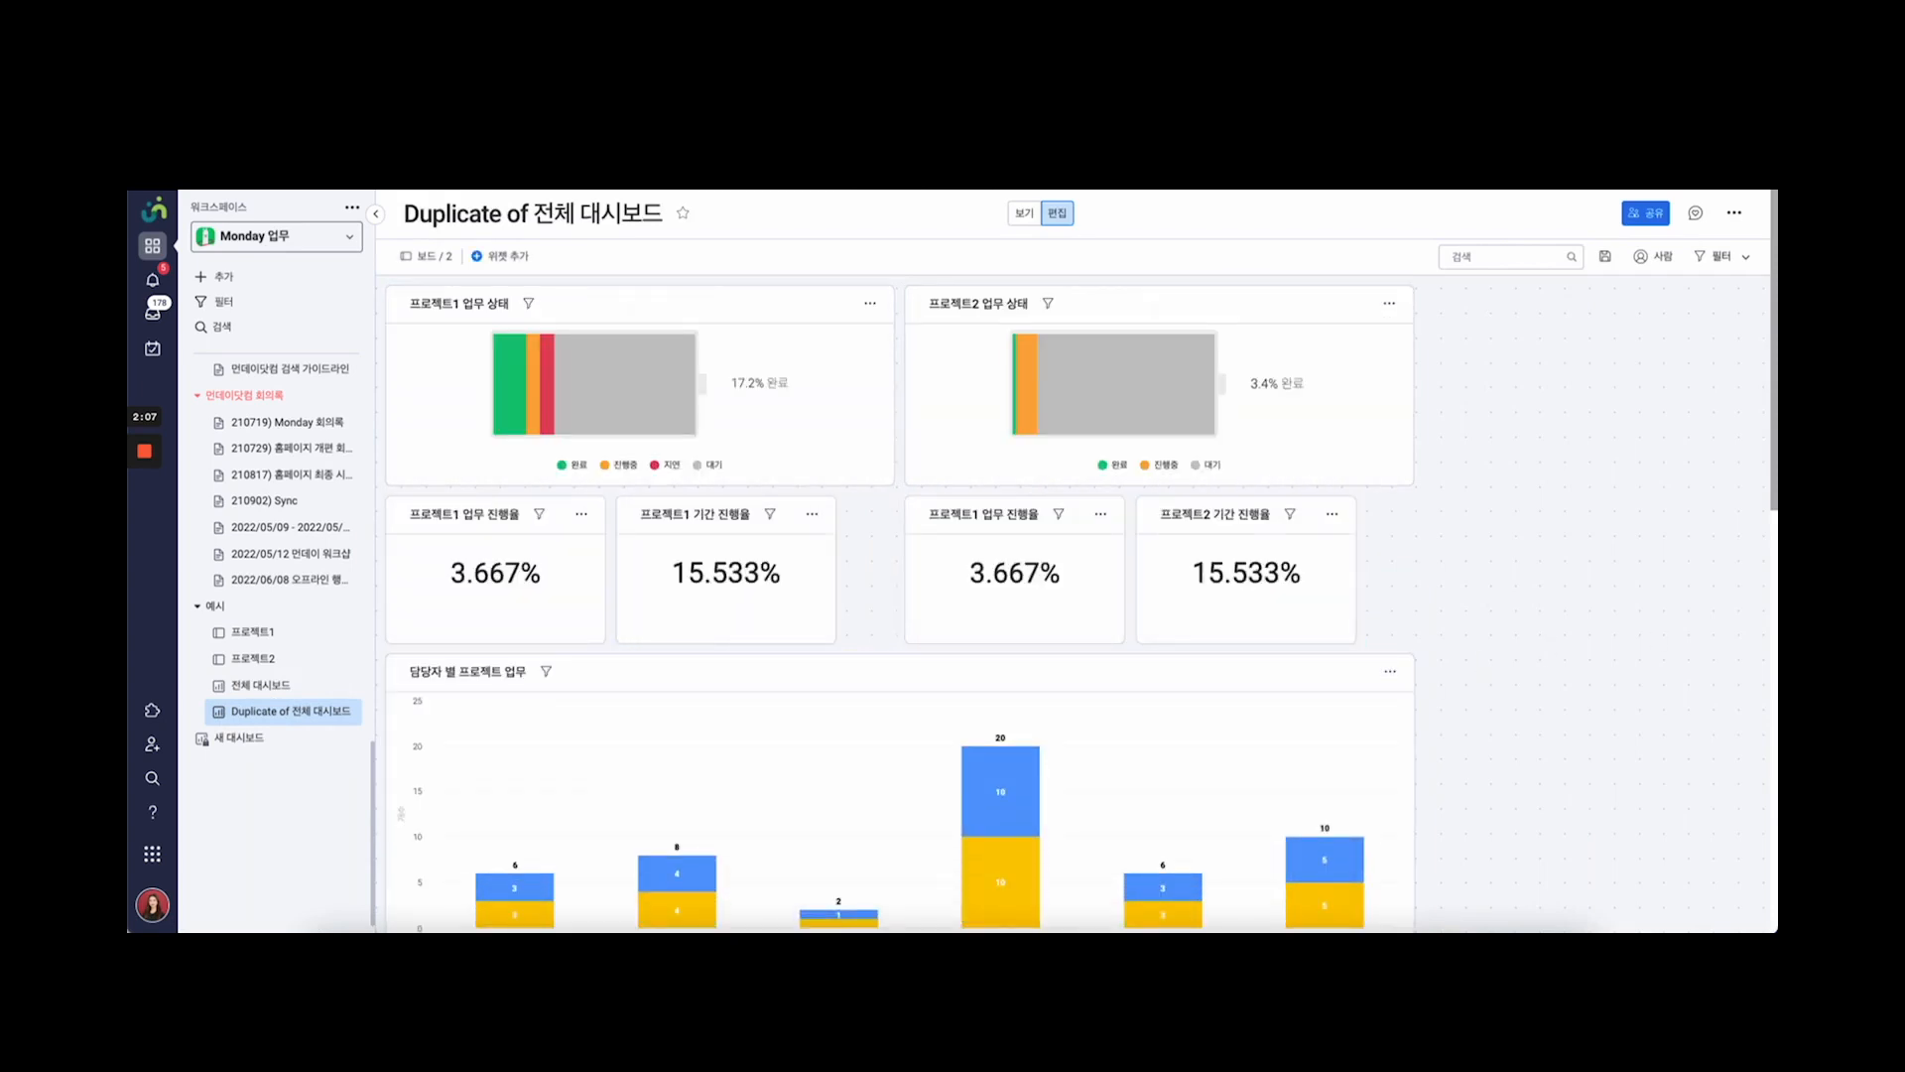
# Switch the 파일 갤러리 widget of the duplicated dashboard to list view
pyautogui.scroll(-10, 879, 819)
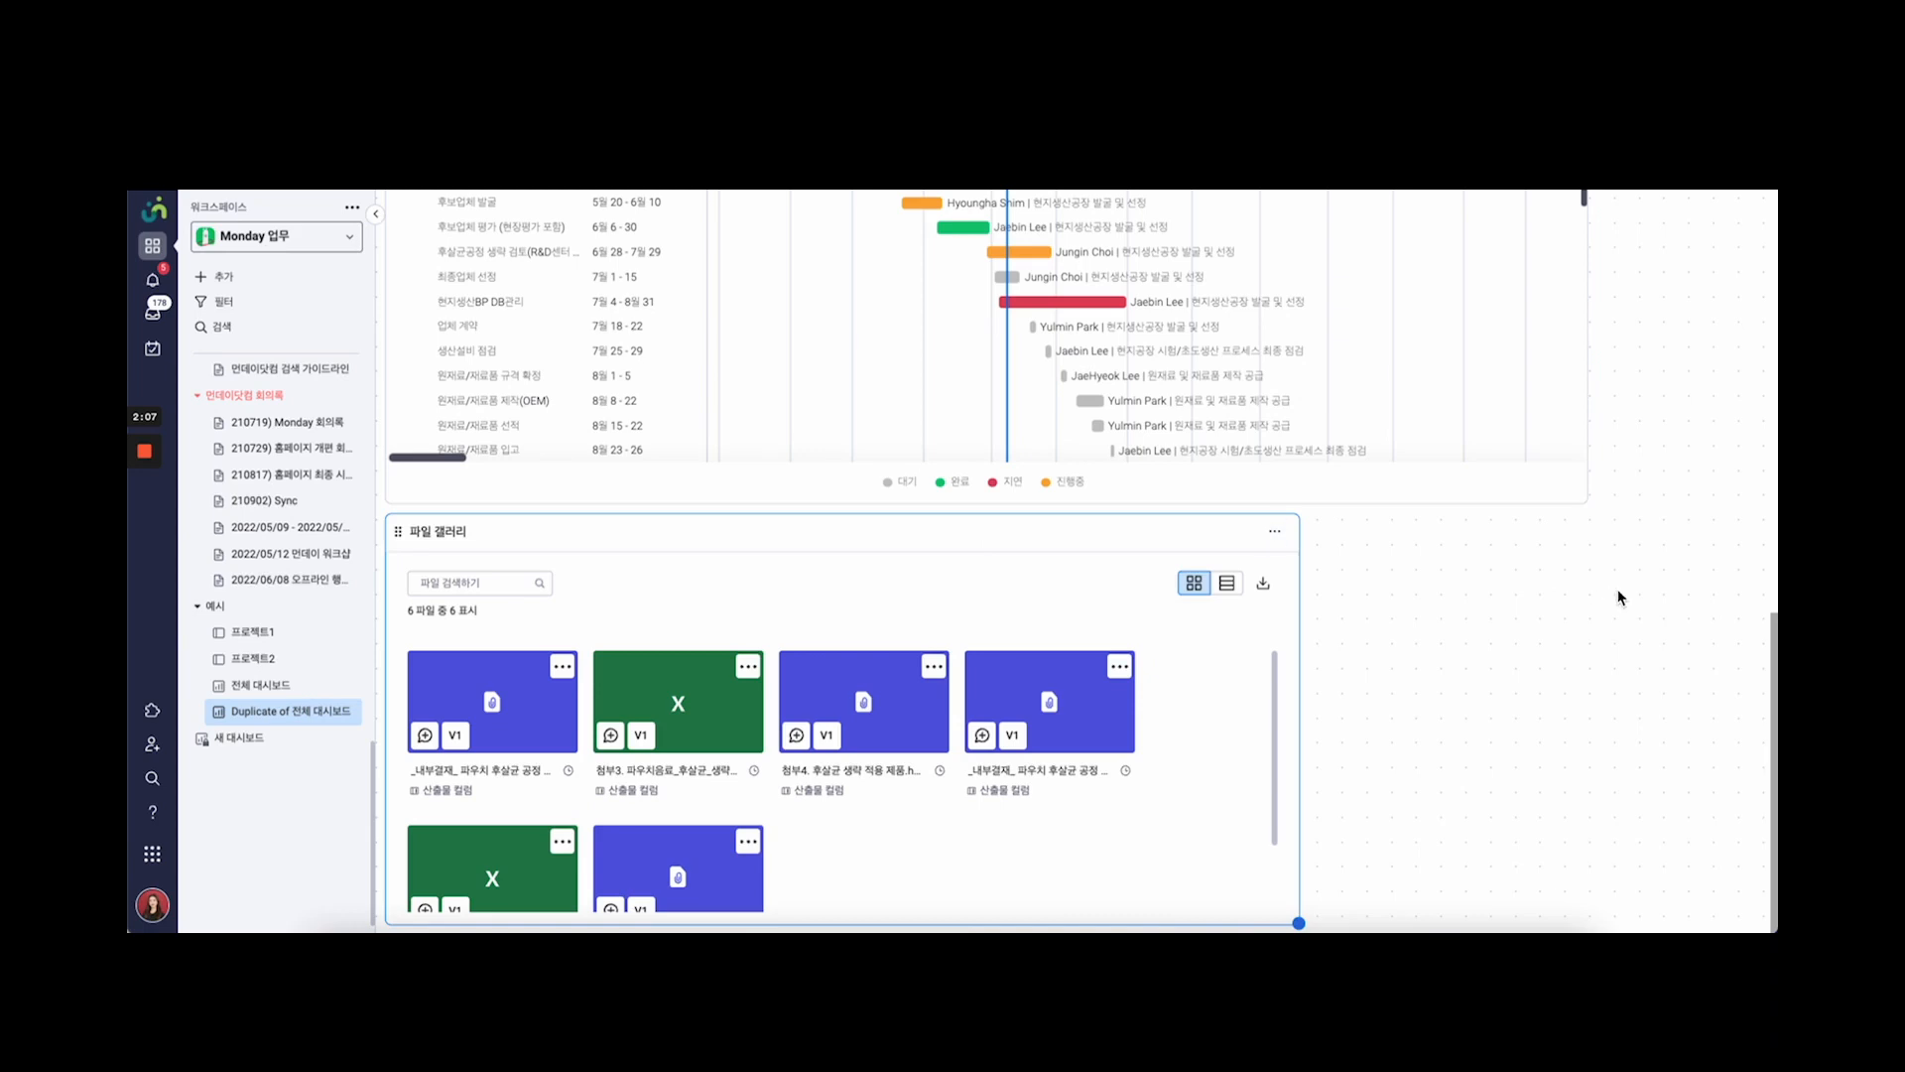
pyautogui.click(1275, 532)
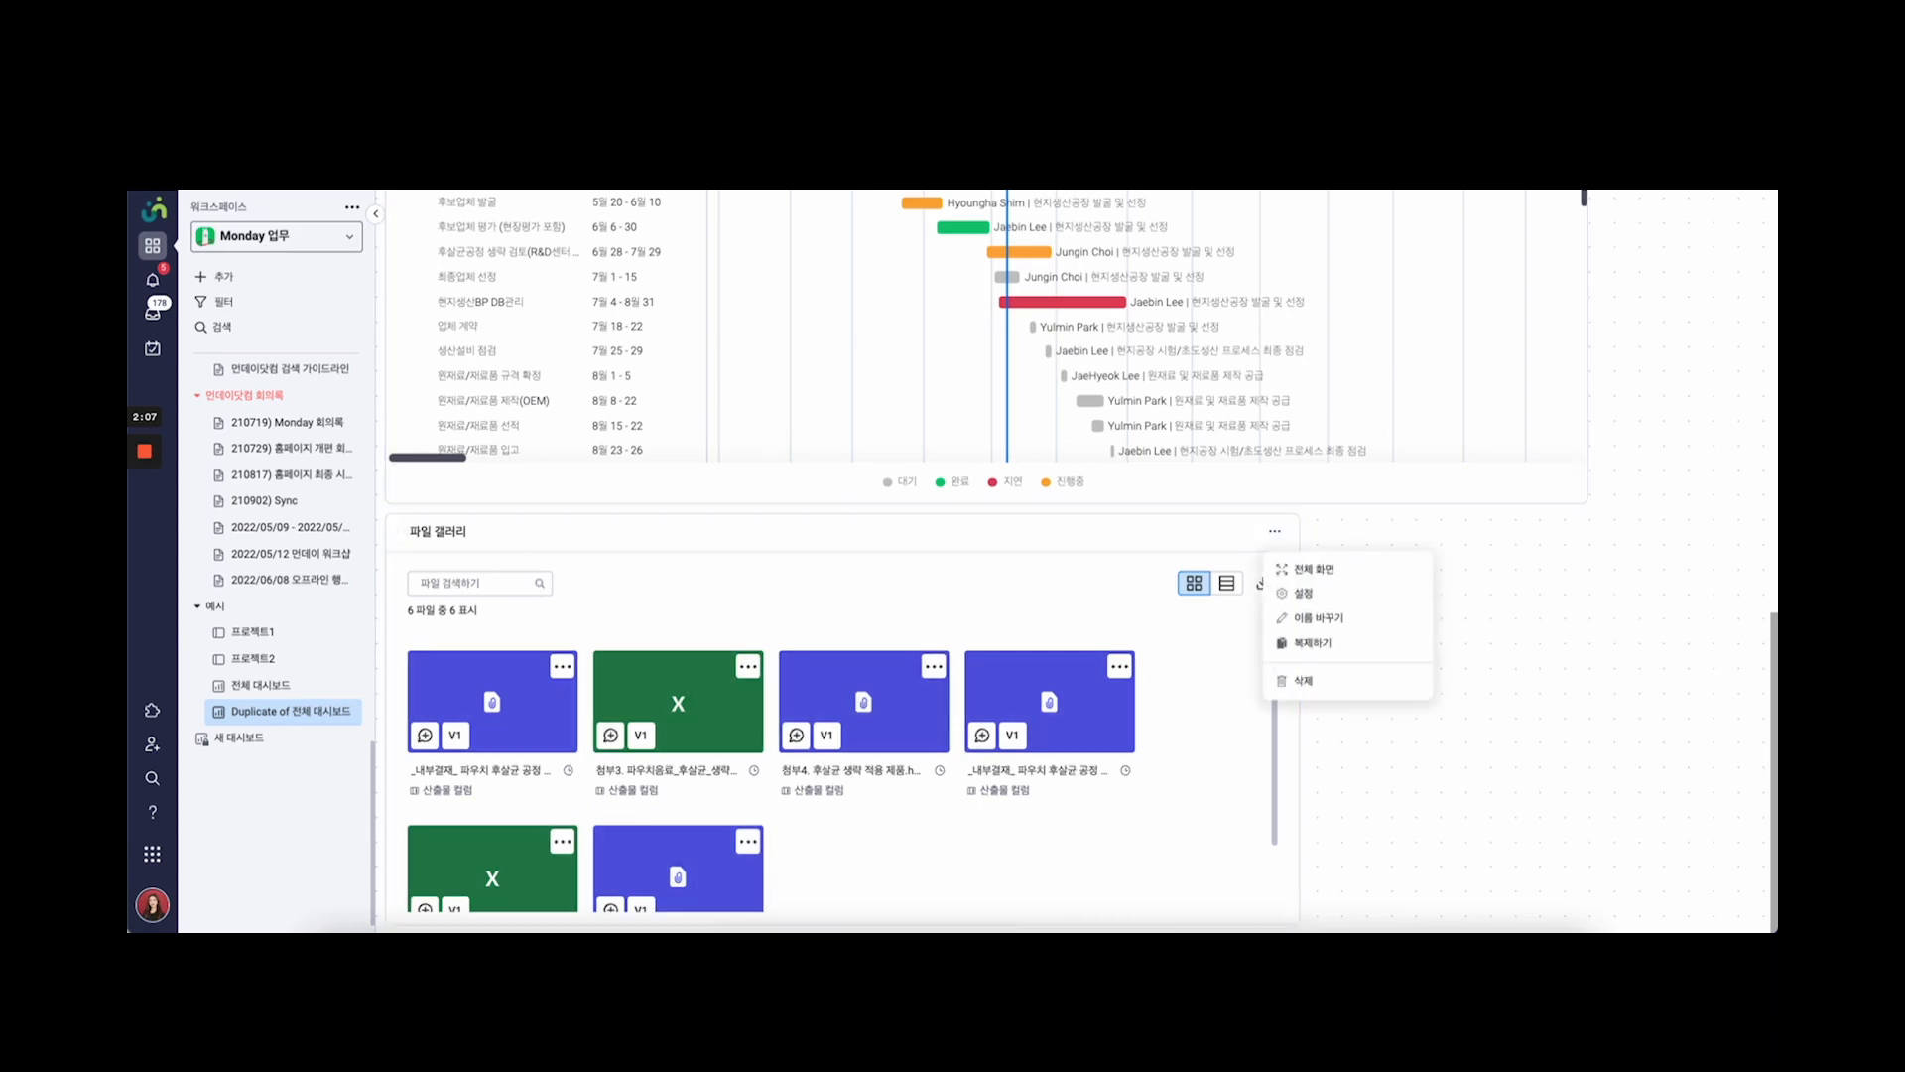
pyautogui.click(1633, 635)
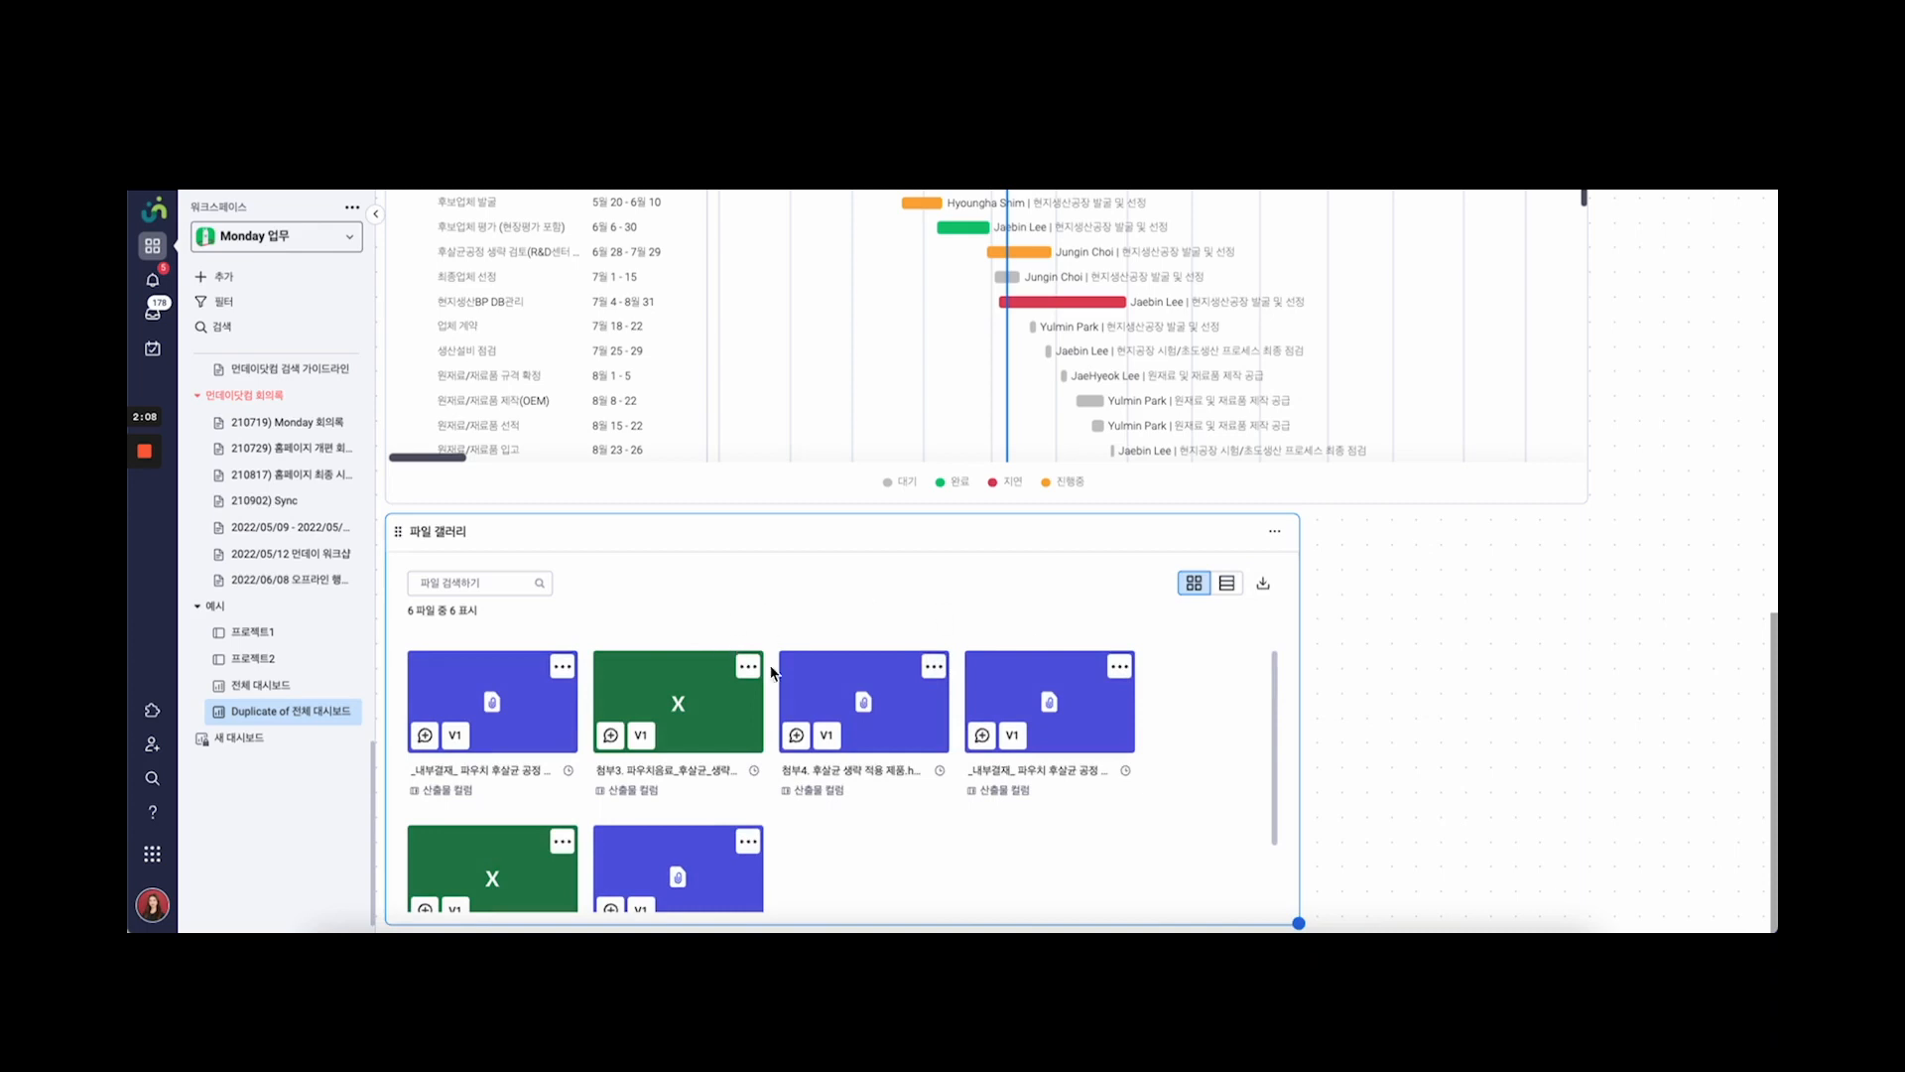
pyautogui.scroll(1, 1525, 730)
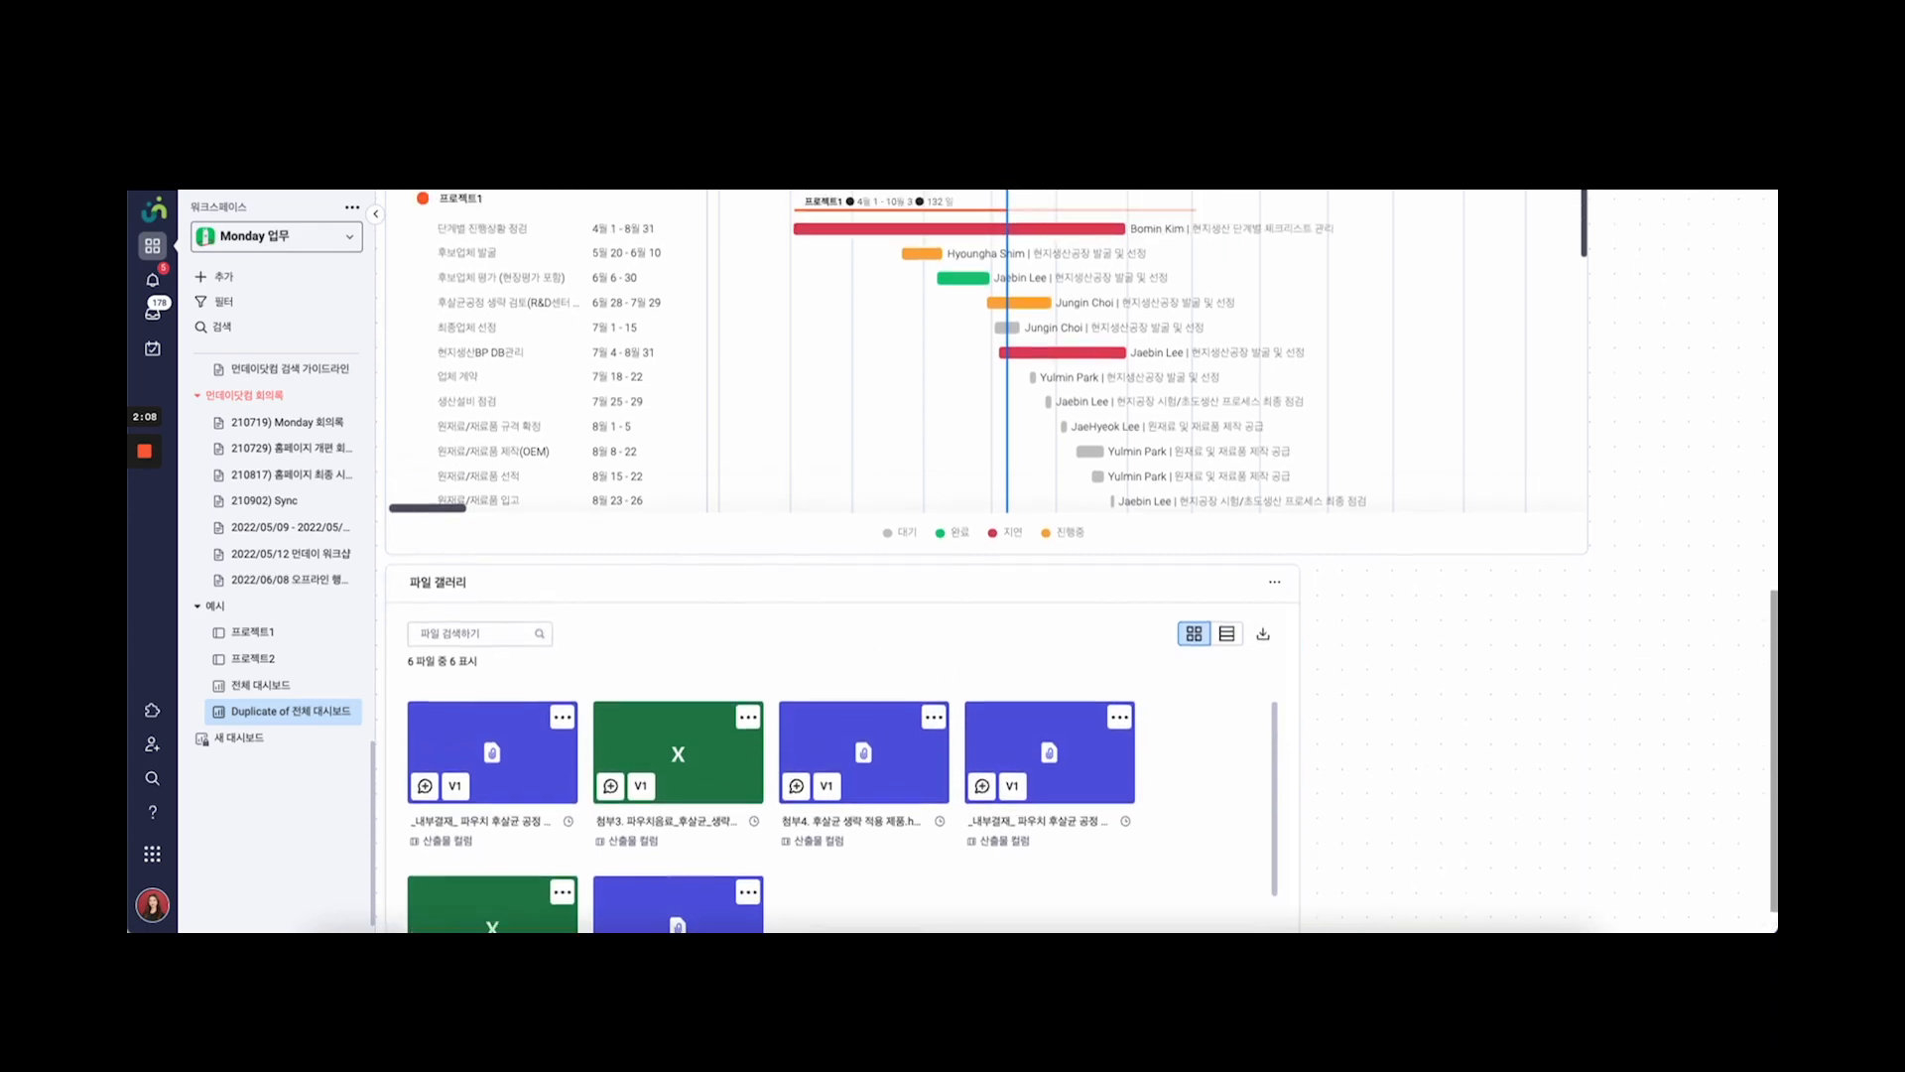
pyautogui.click(1227, 603)
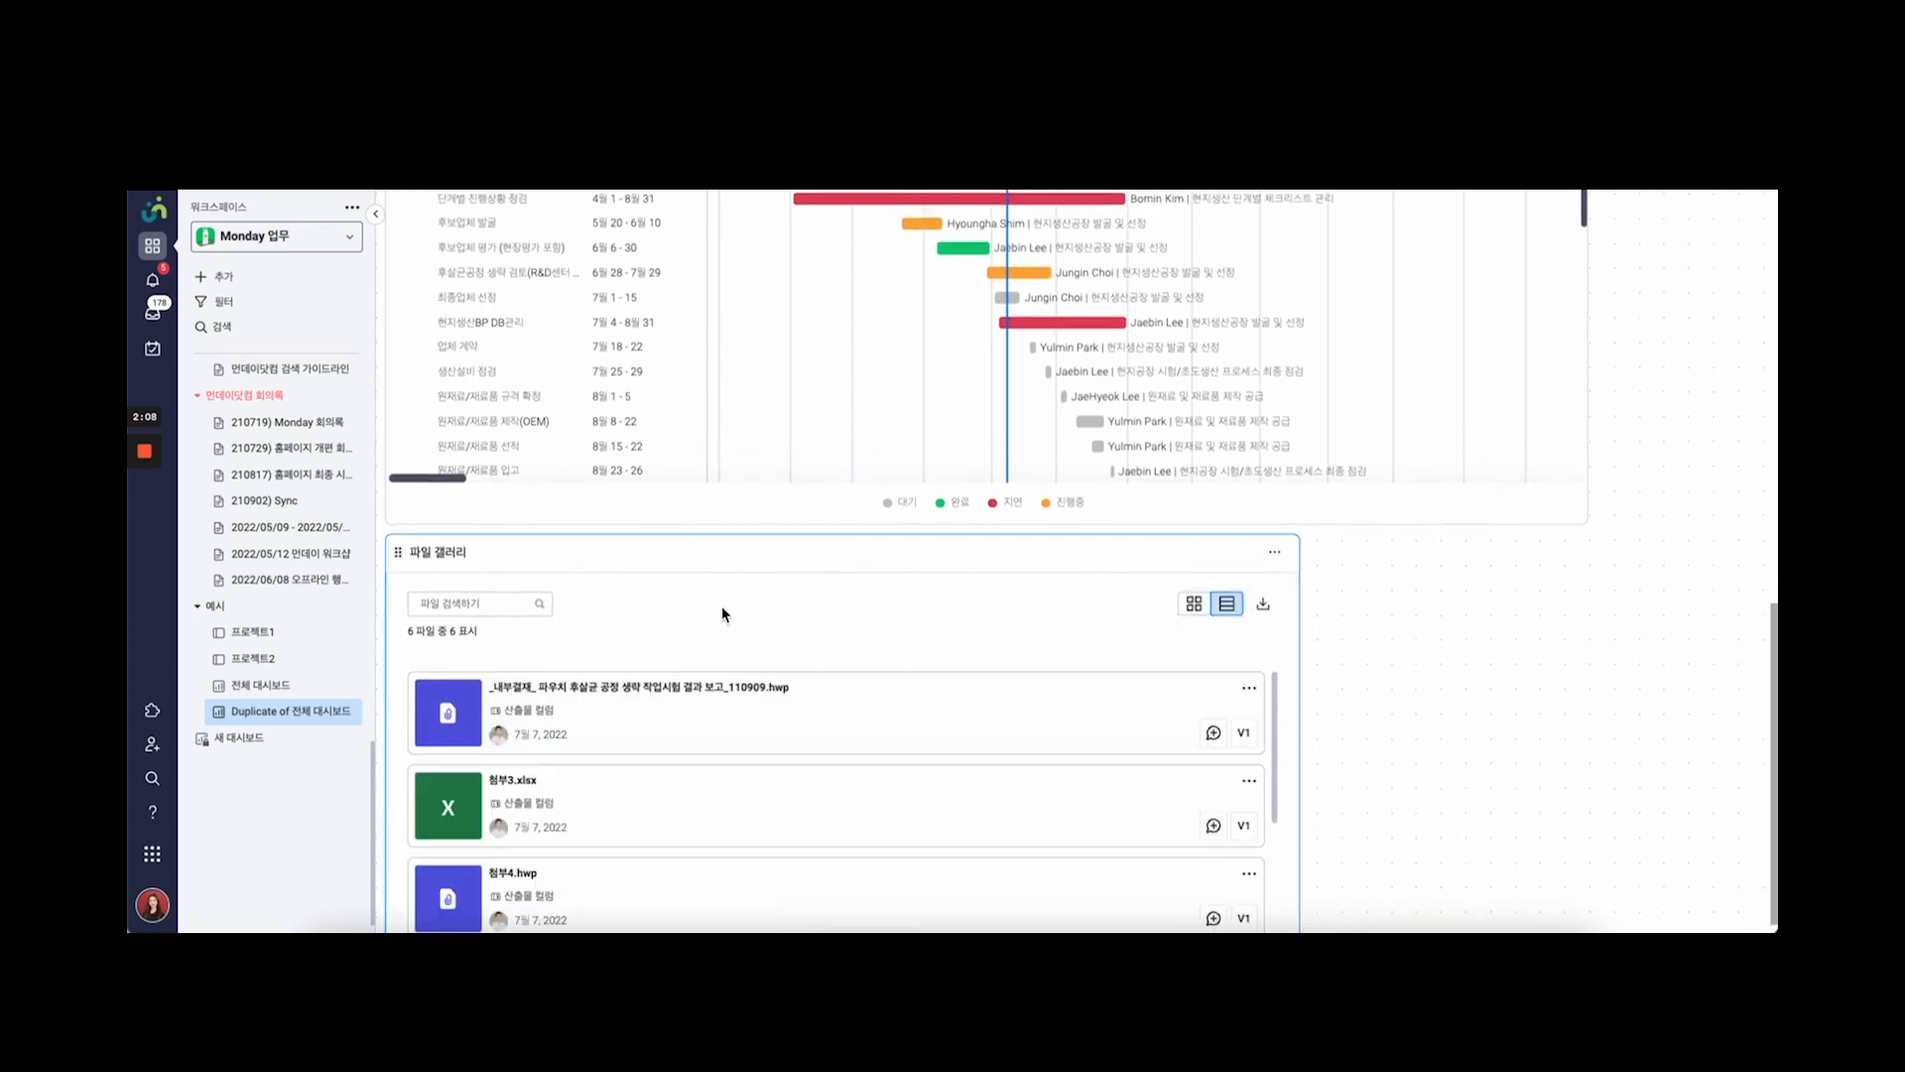
# Open the dashboard's advanced filter for 프로젝트1 and examine the item and subitem columns available as conditions
pyautogui.scroll(6, 1488, 695)
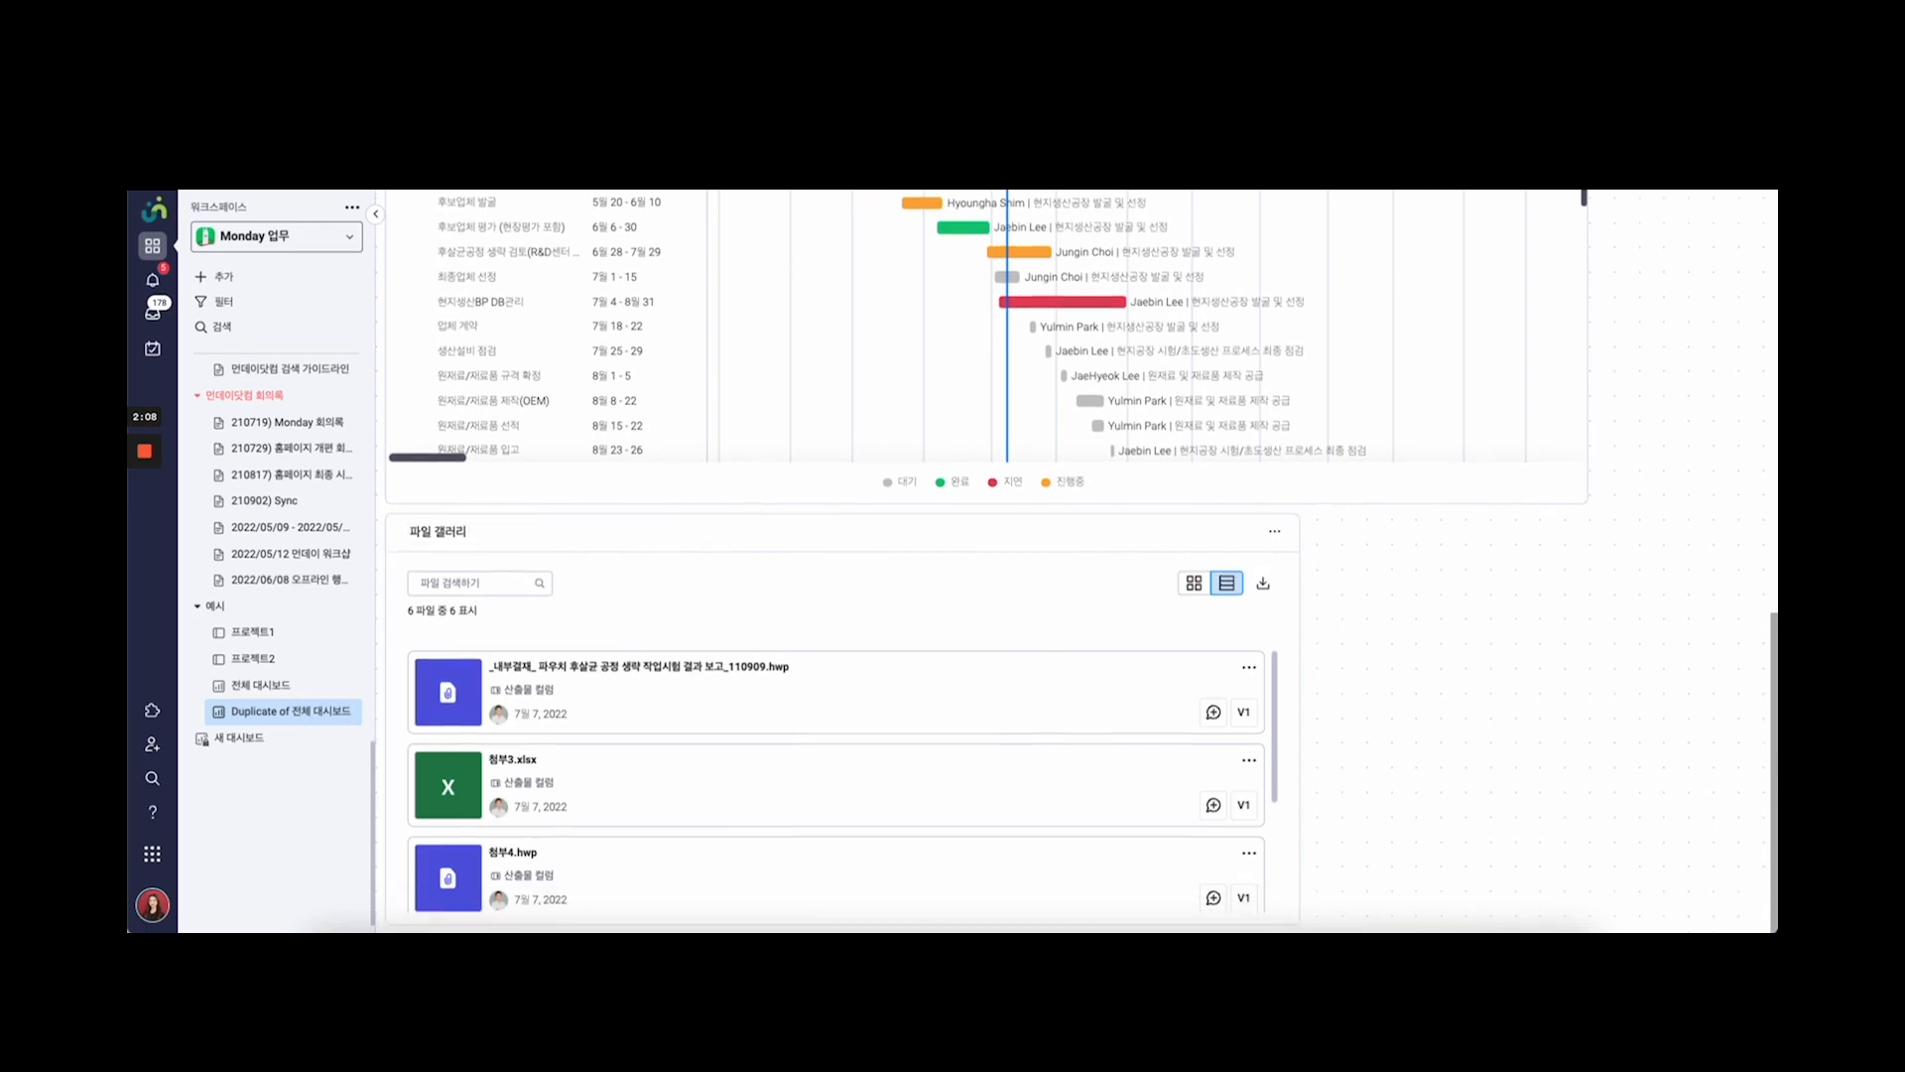
pyautogui.scroll(4, 1078, 560)
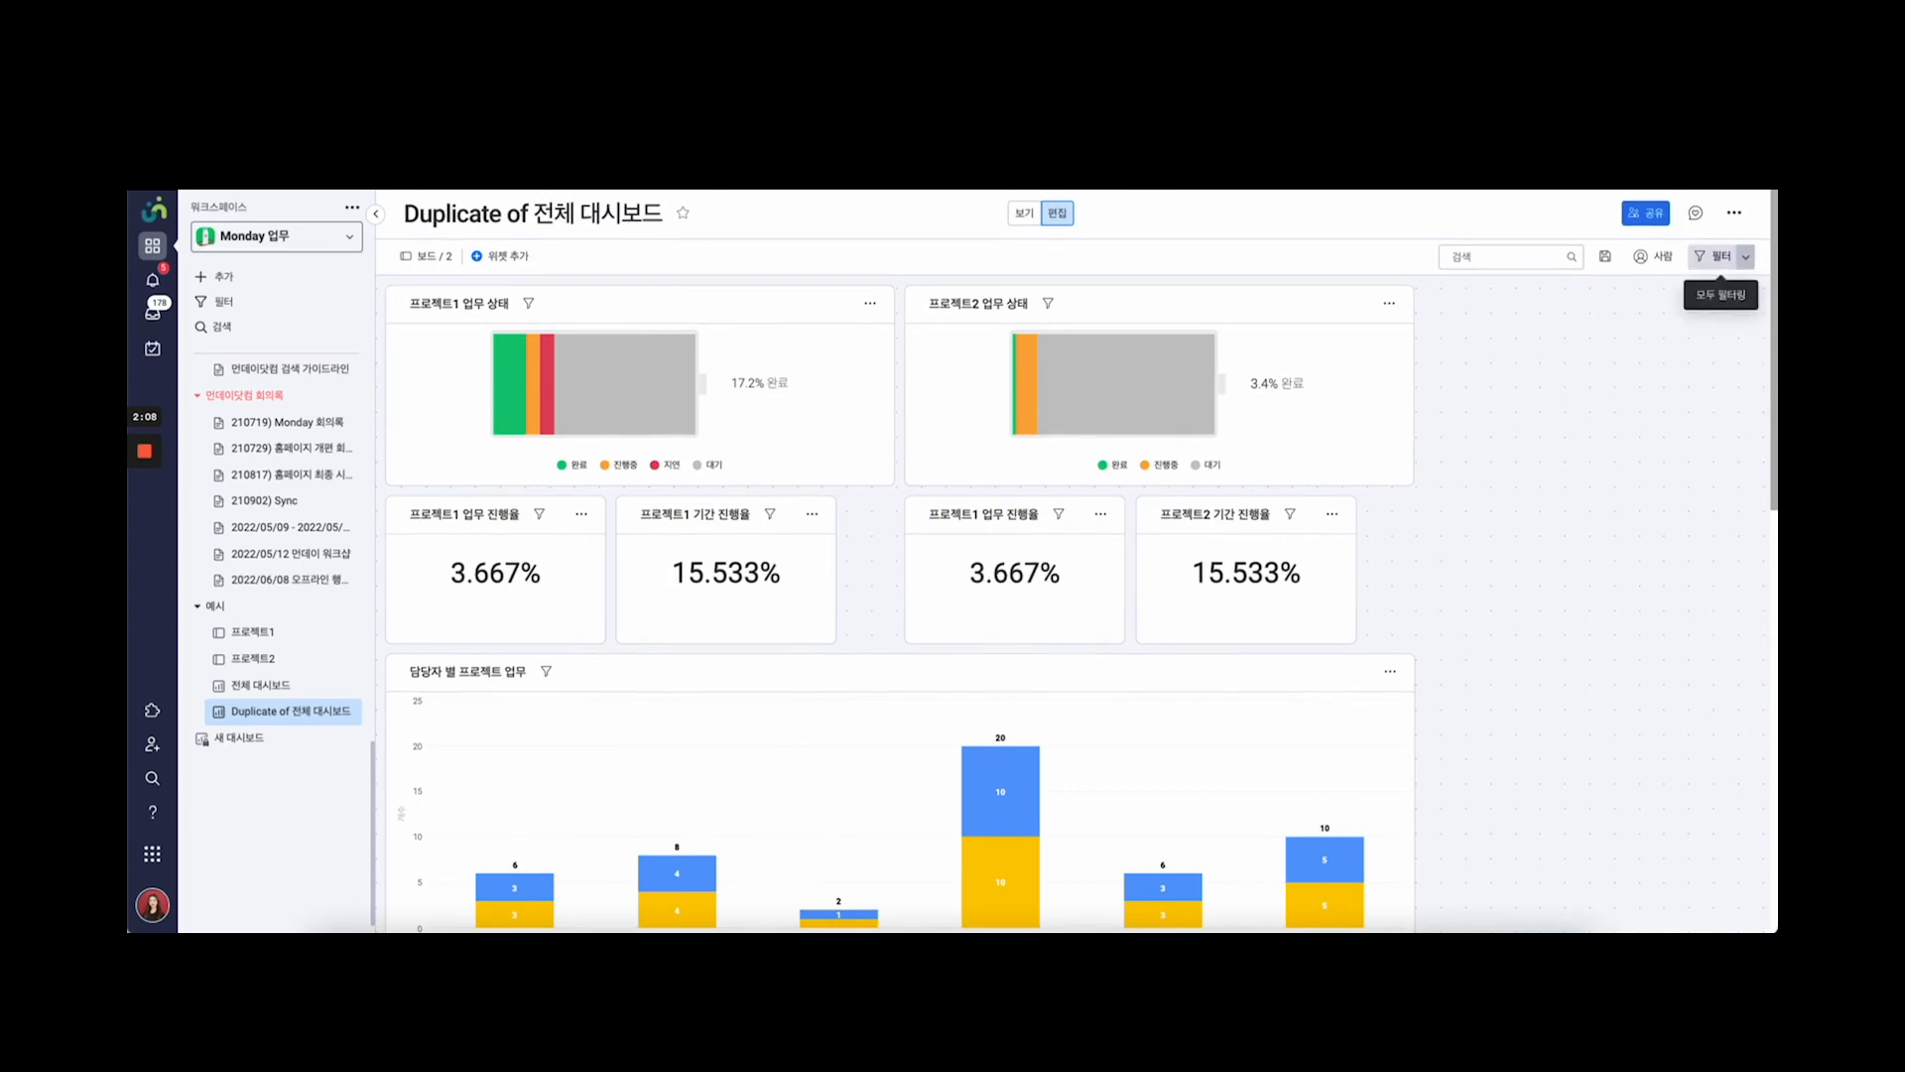
pyautogui.click(1745, 257)
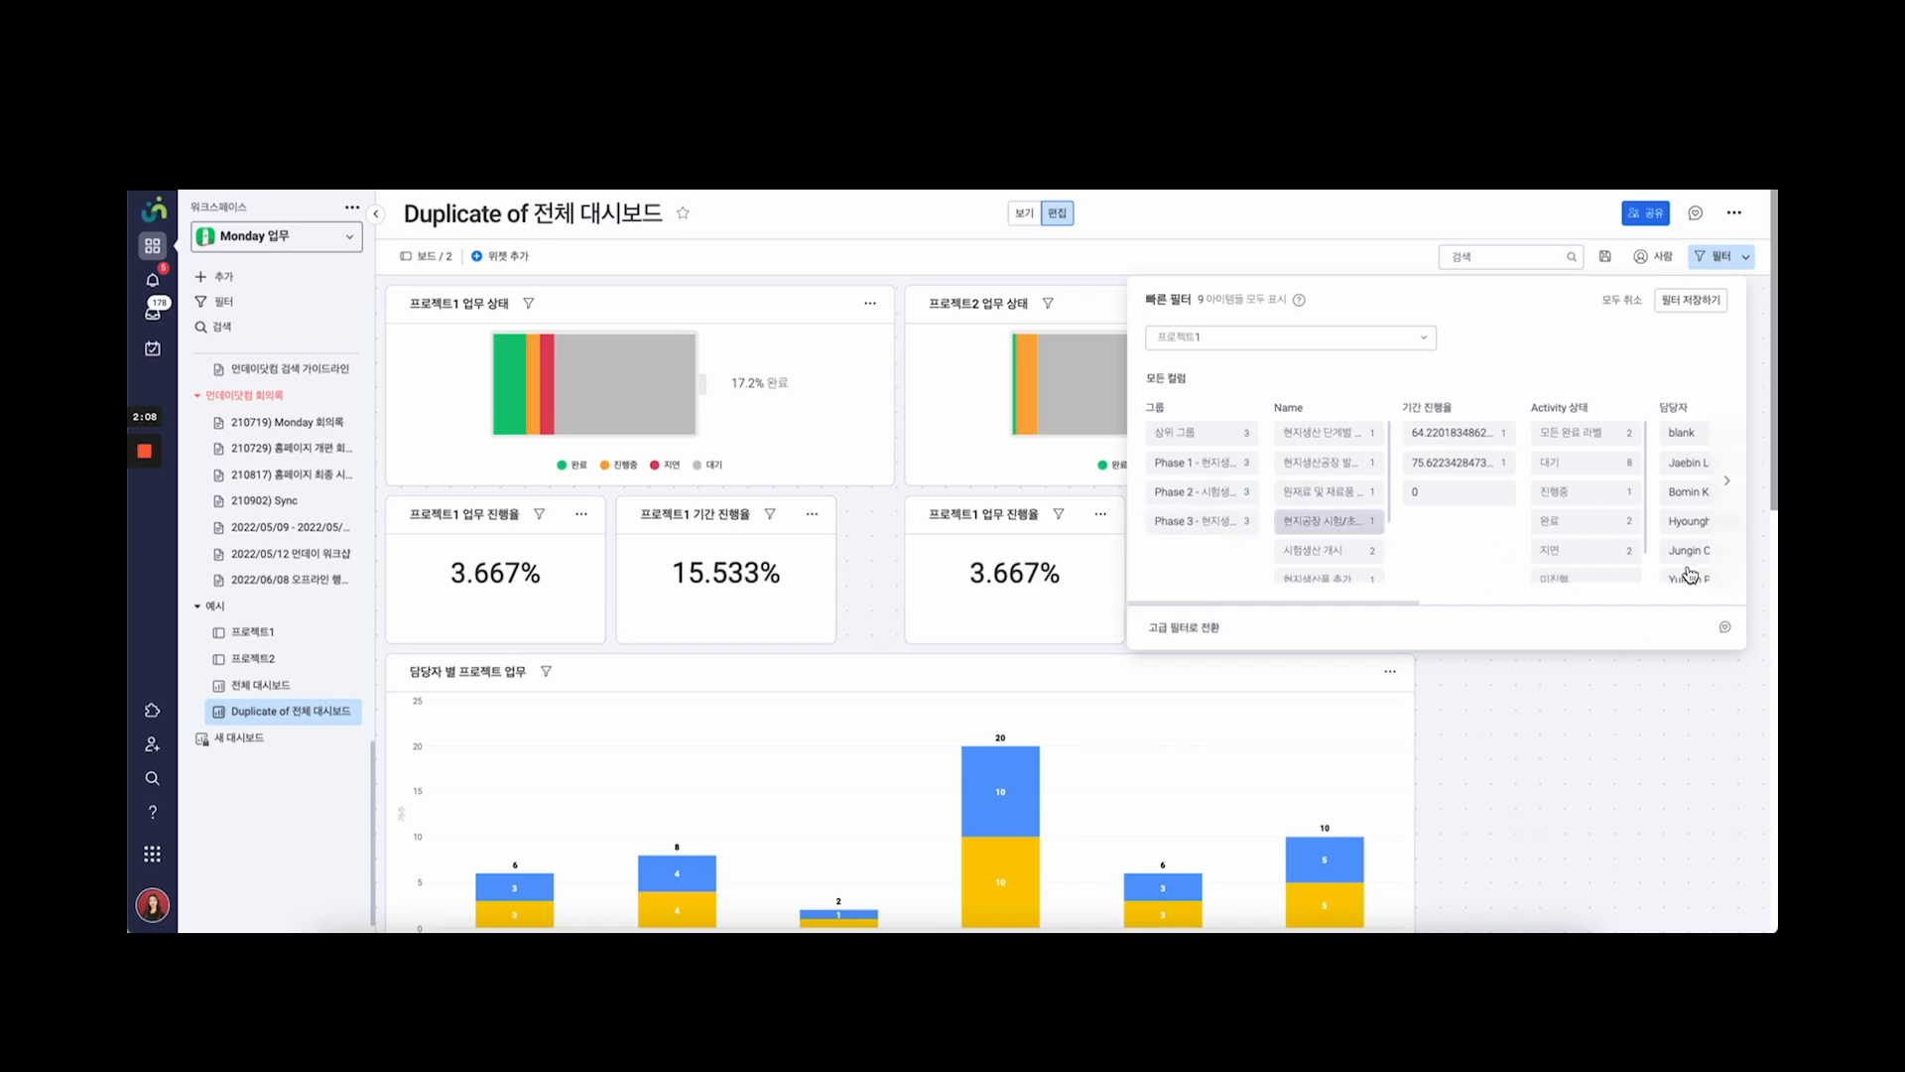
pyautogui.click(1476, 625)
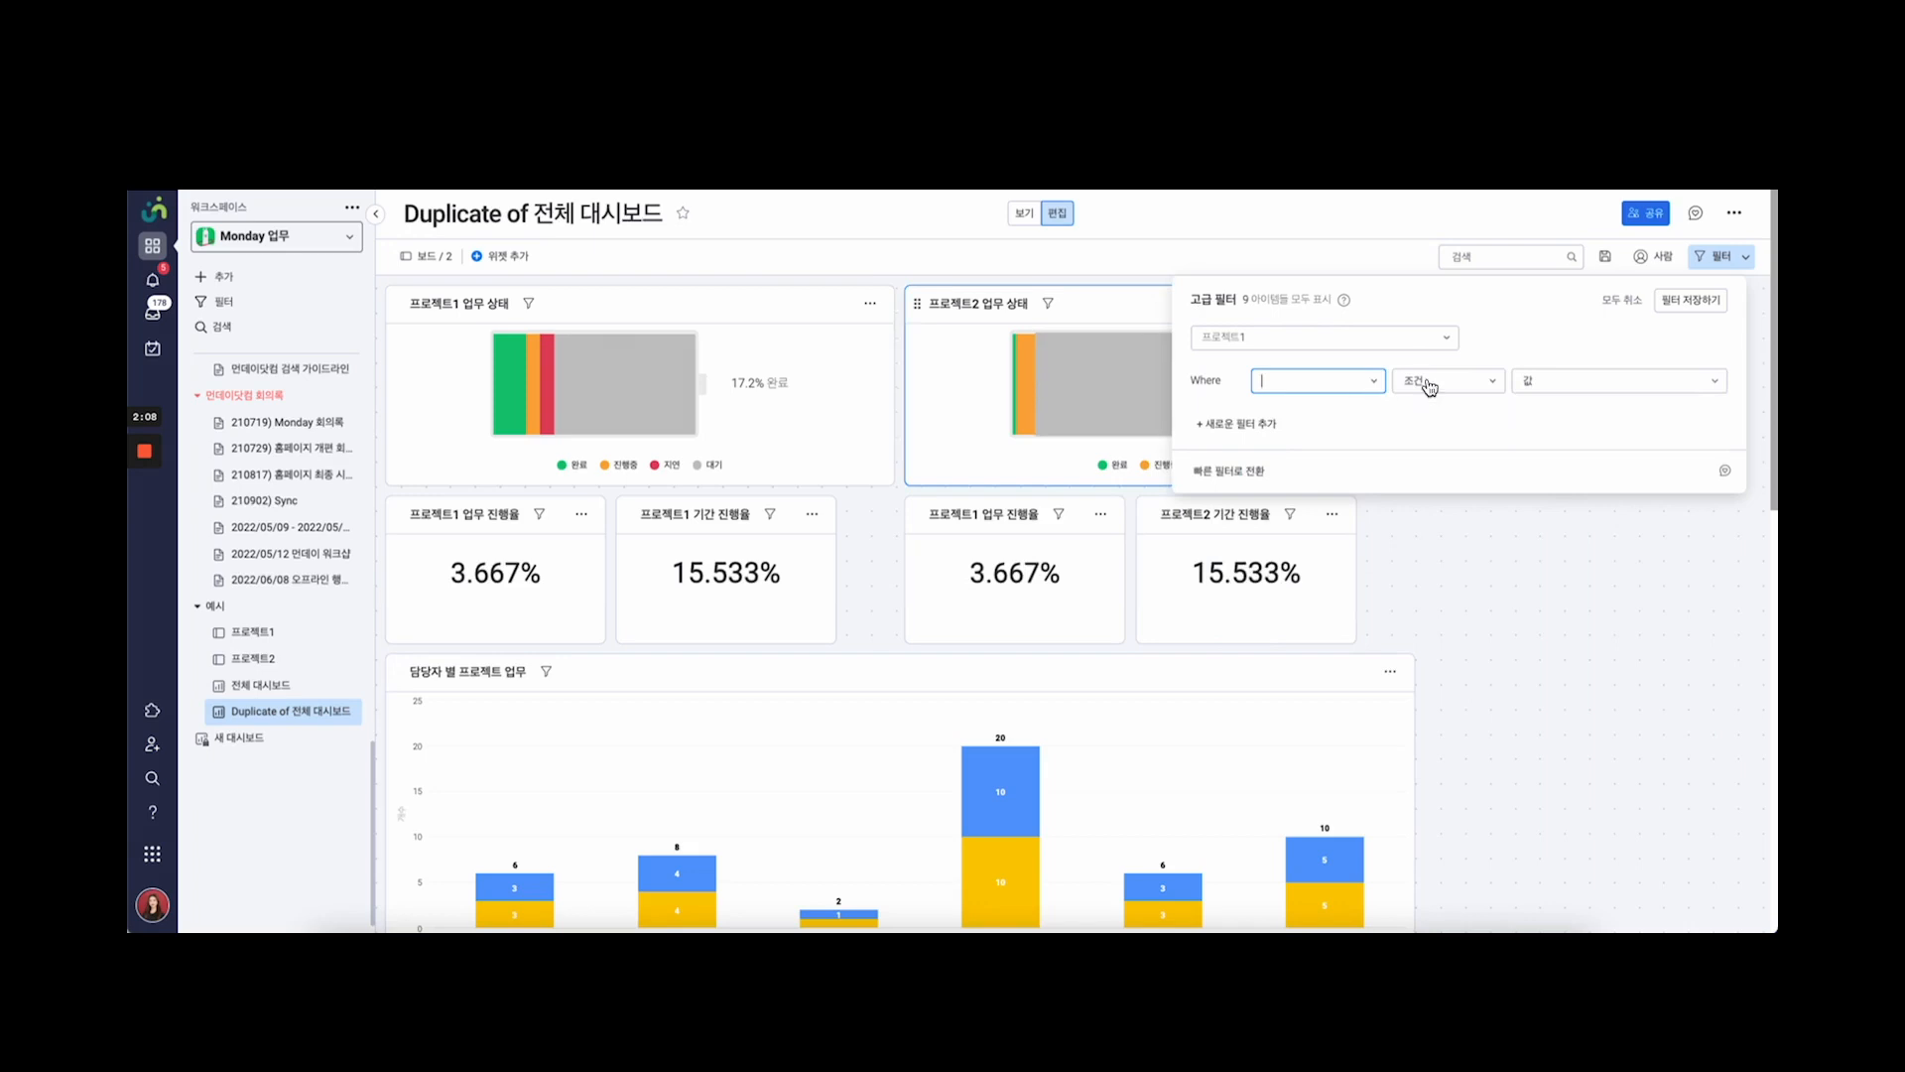
pyautogui.click(1318, 381)
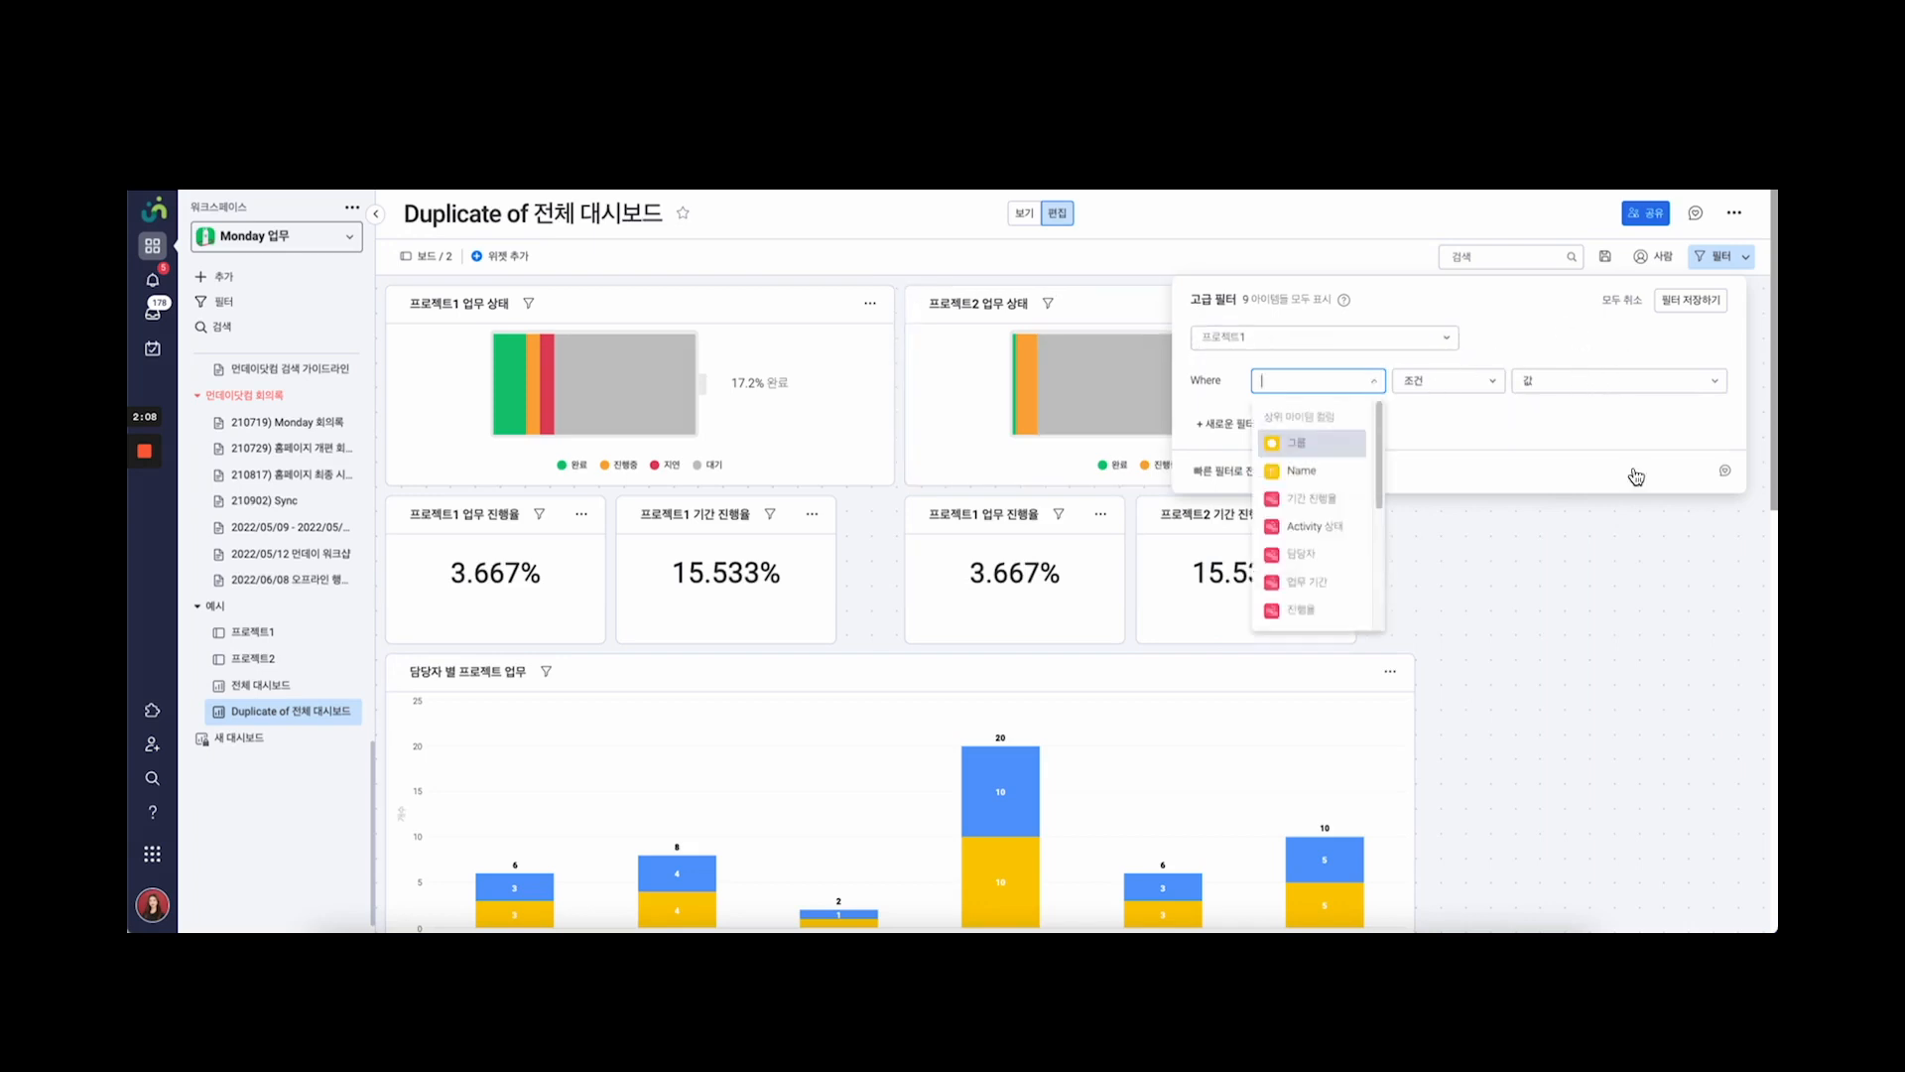
pyautogui.scroll(-3, 1315, 527)
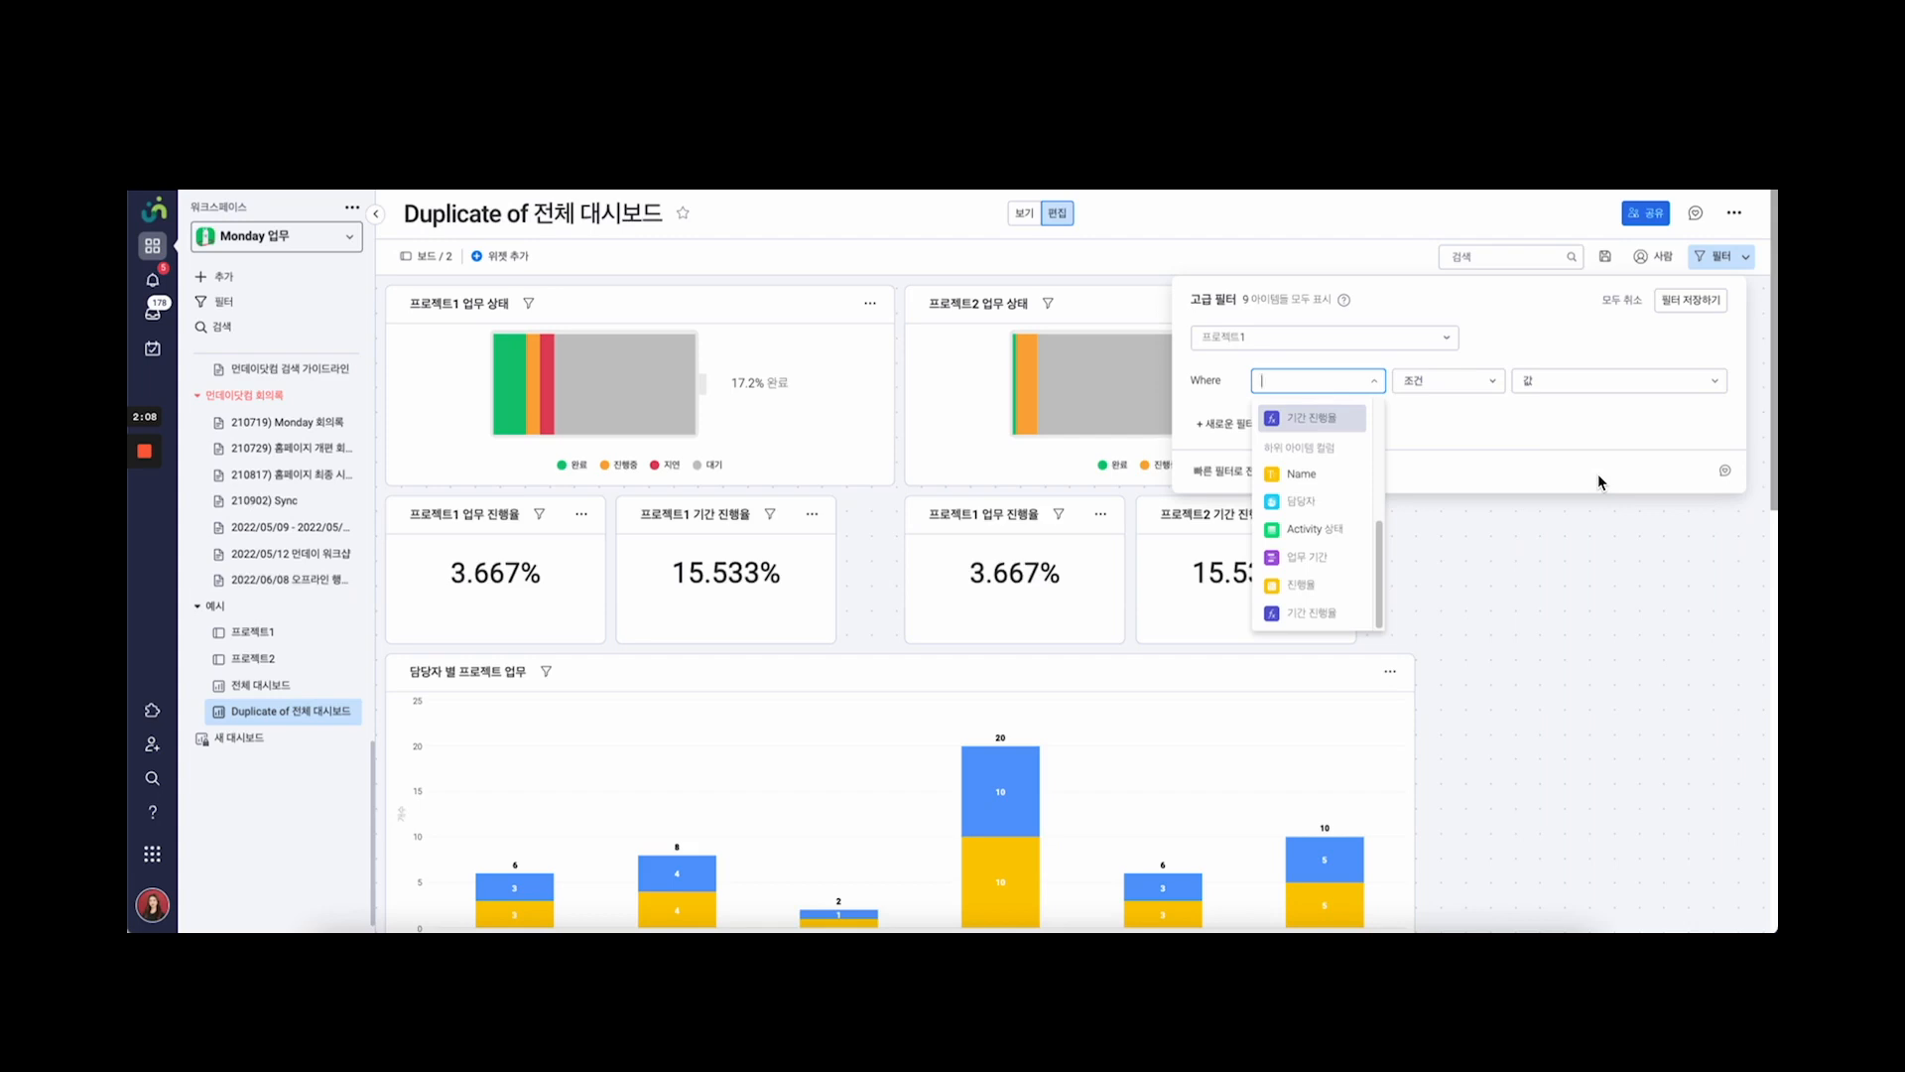
pyautogui.press('Down')
pyautogui.press('Down')
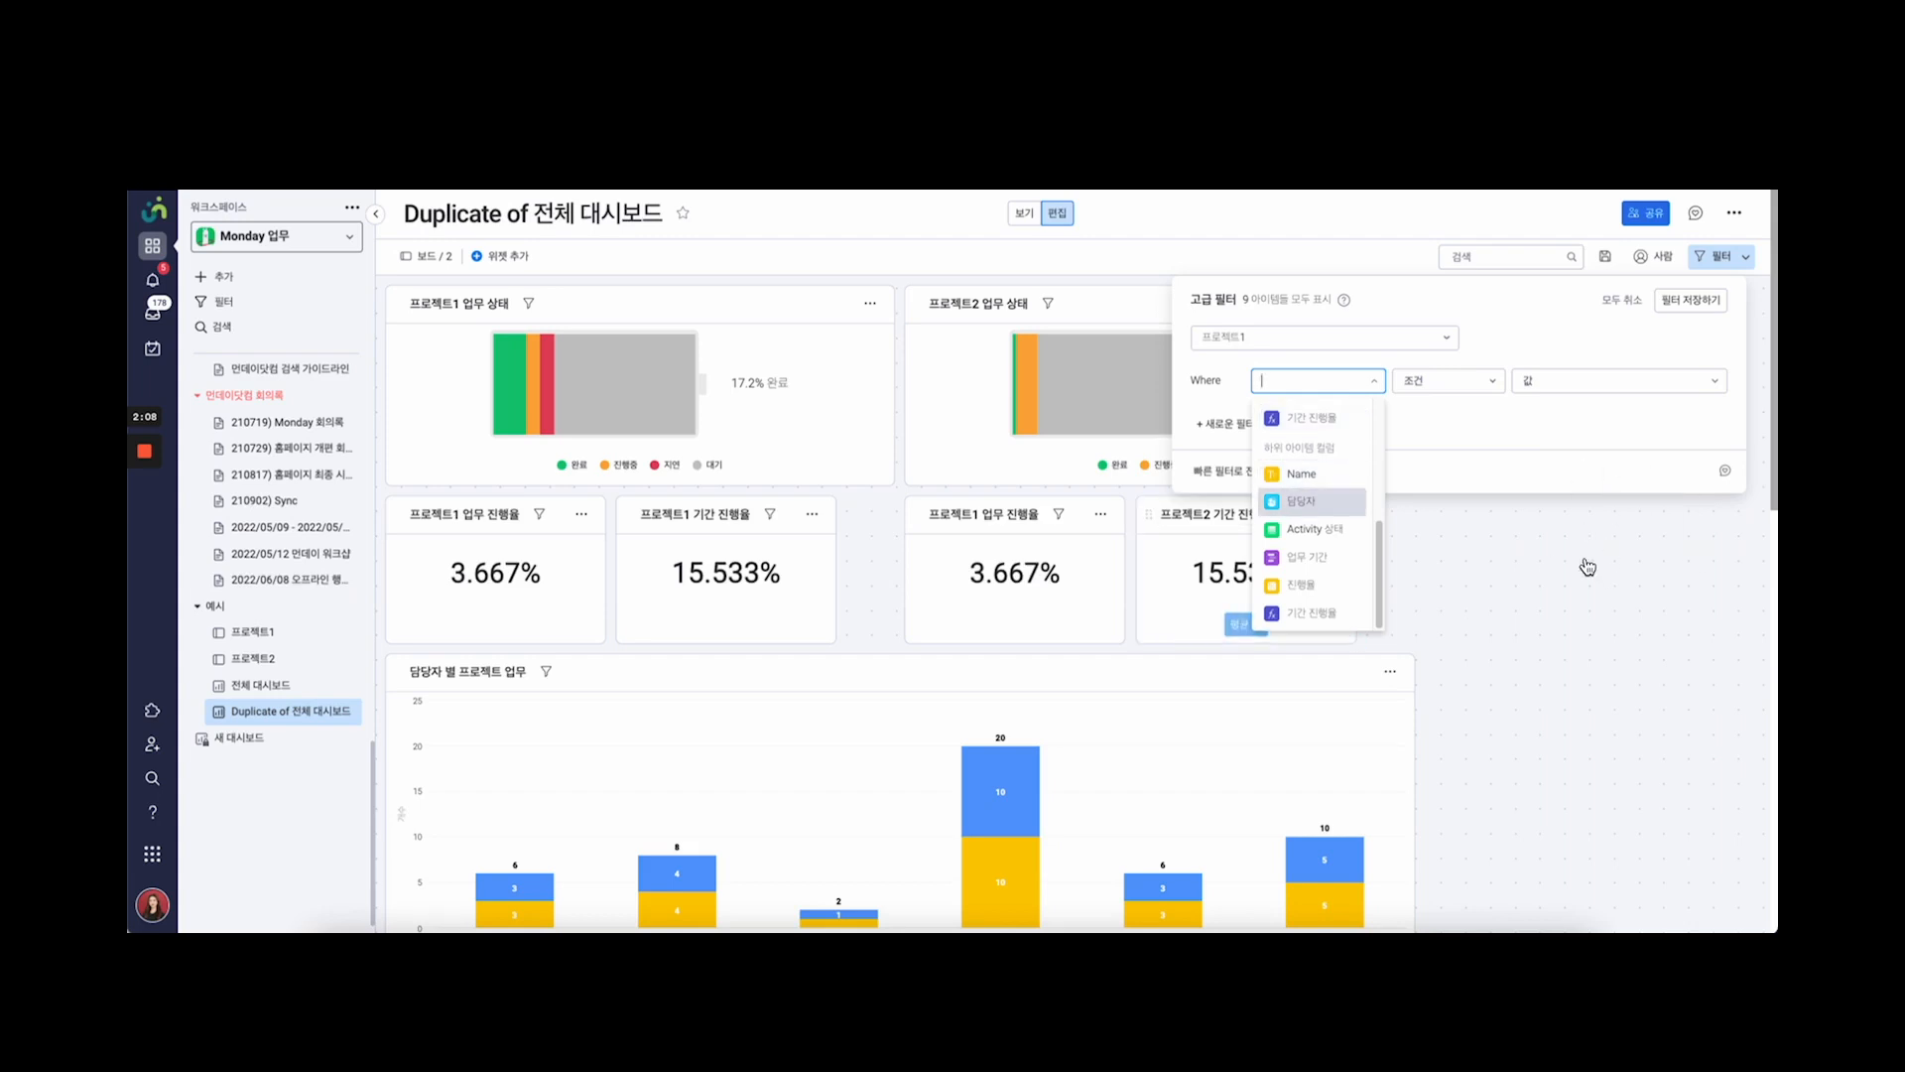
pyautogui.press('Up')
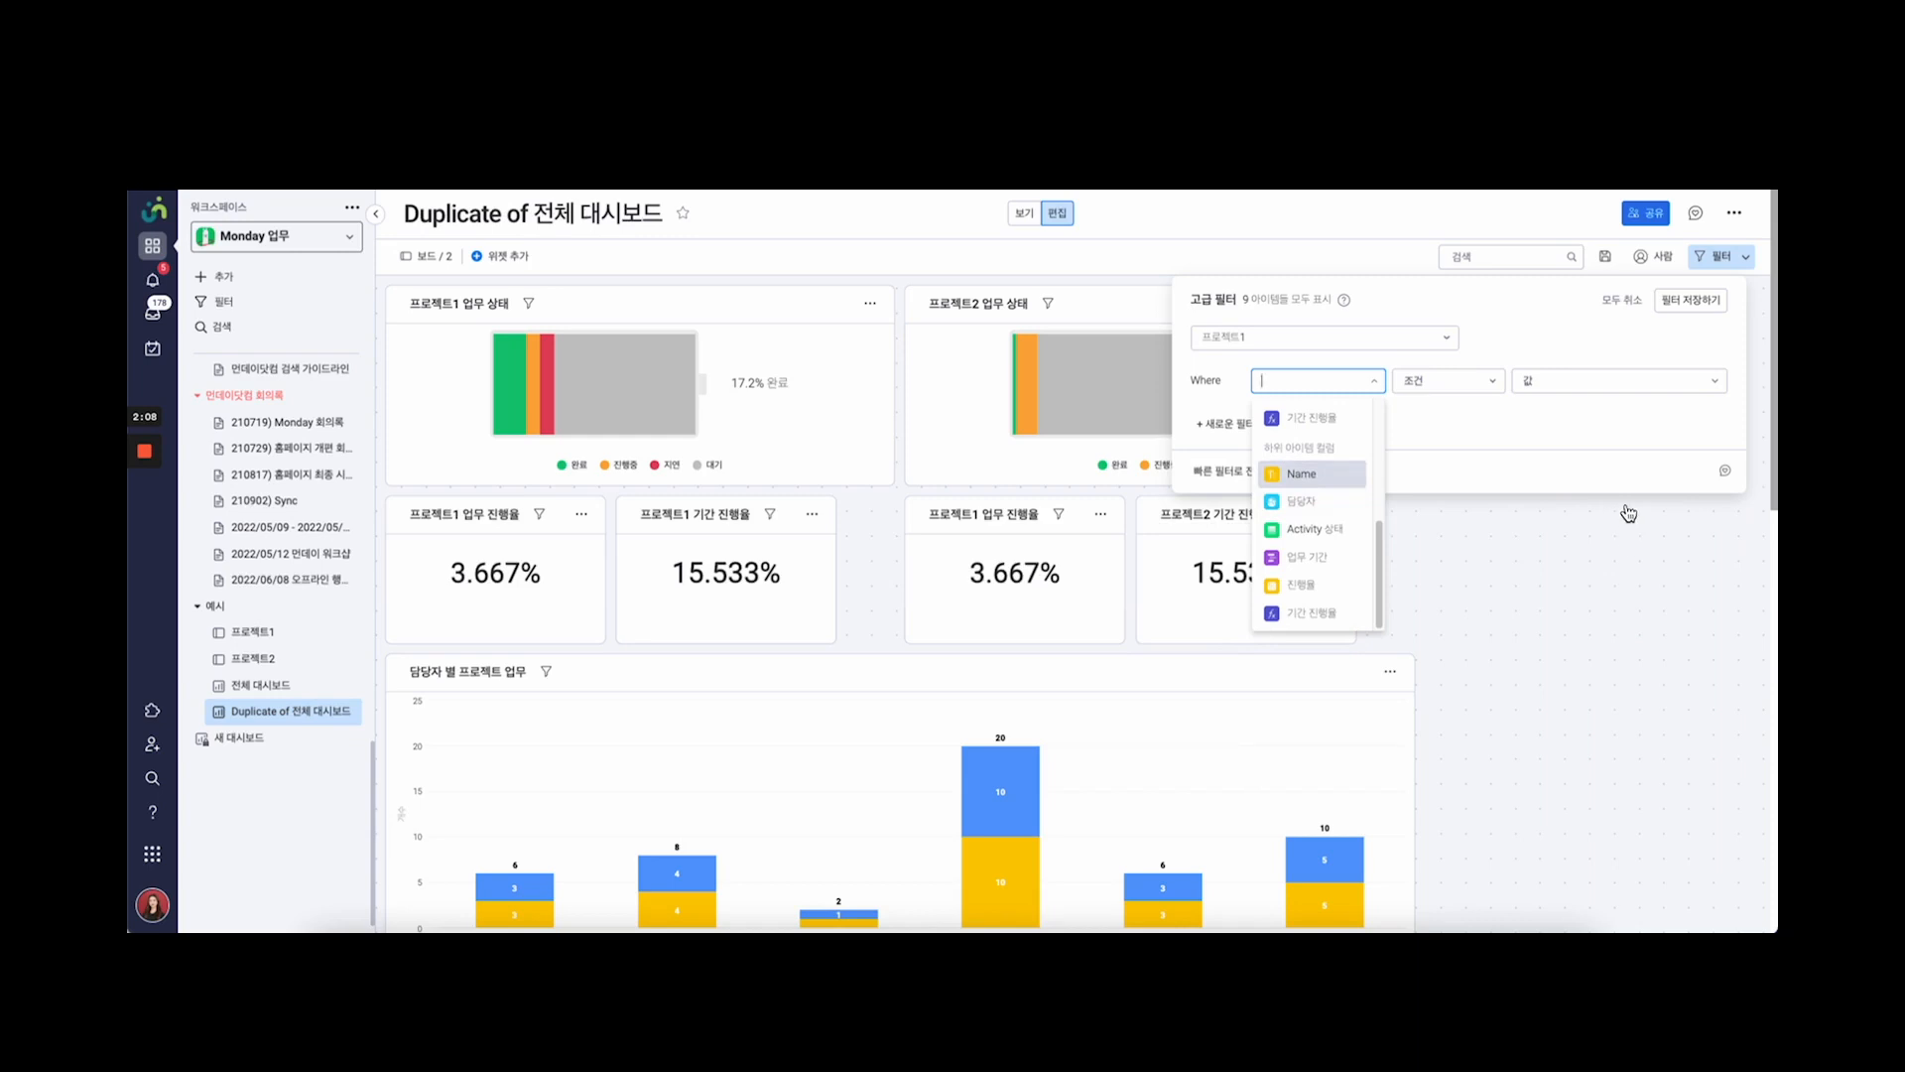
pyautogui.press('Up')
pyautogui.click(1628, 516)
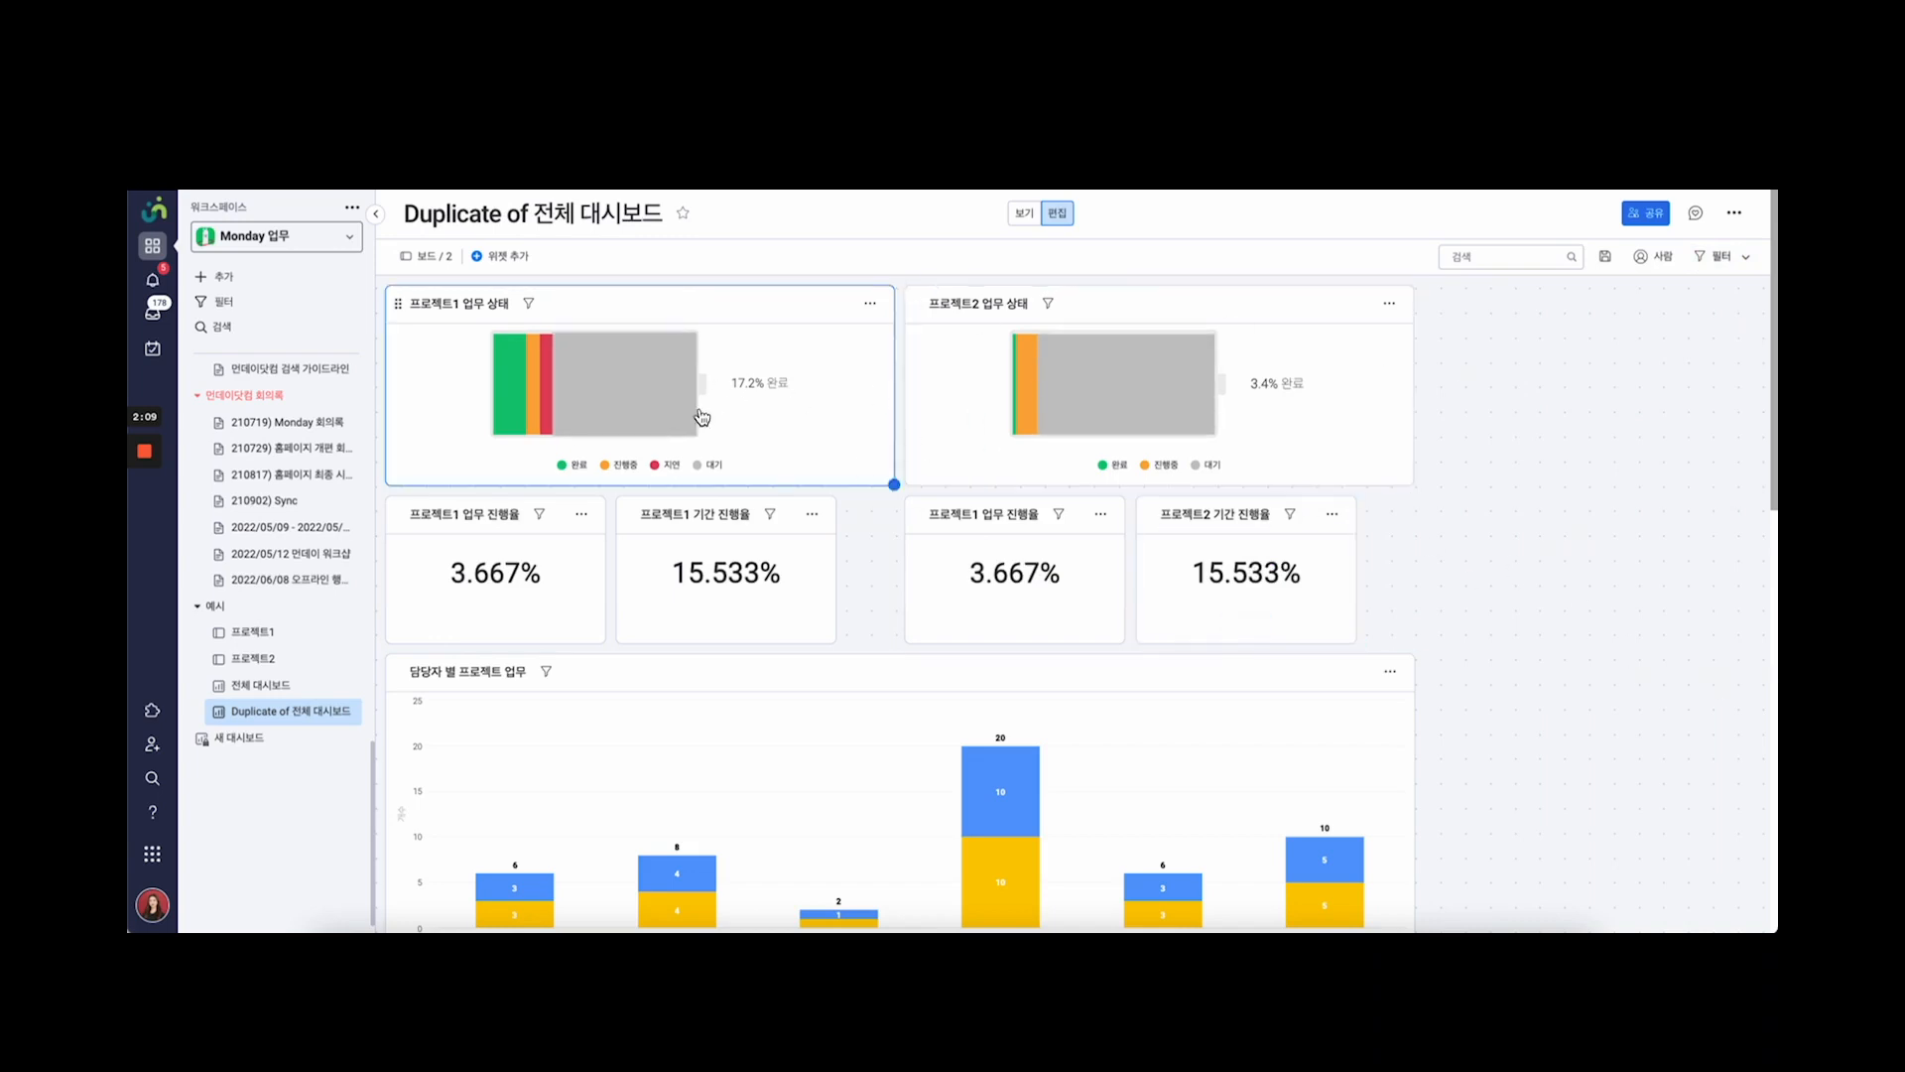
# Examine the items behind the 지연 portion of the 프로젝트1 업무 상태 battery, then return to the dashboard
pyautogui.click(646, 403)
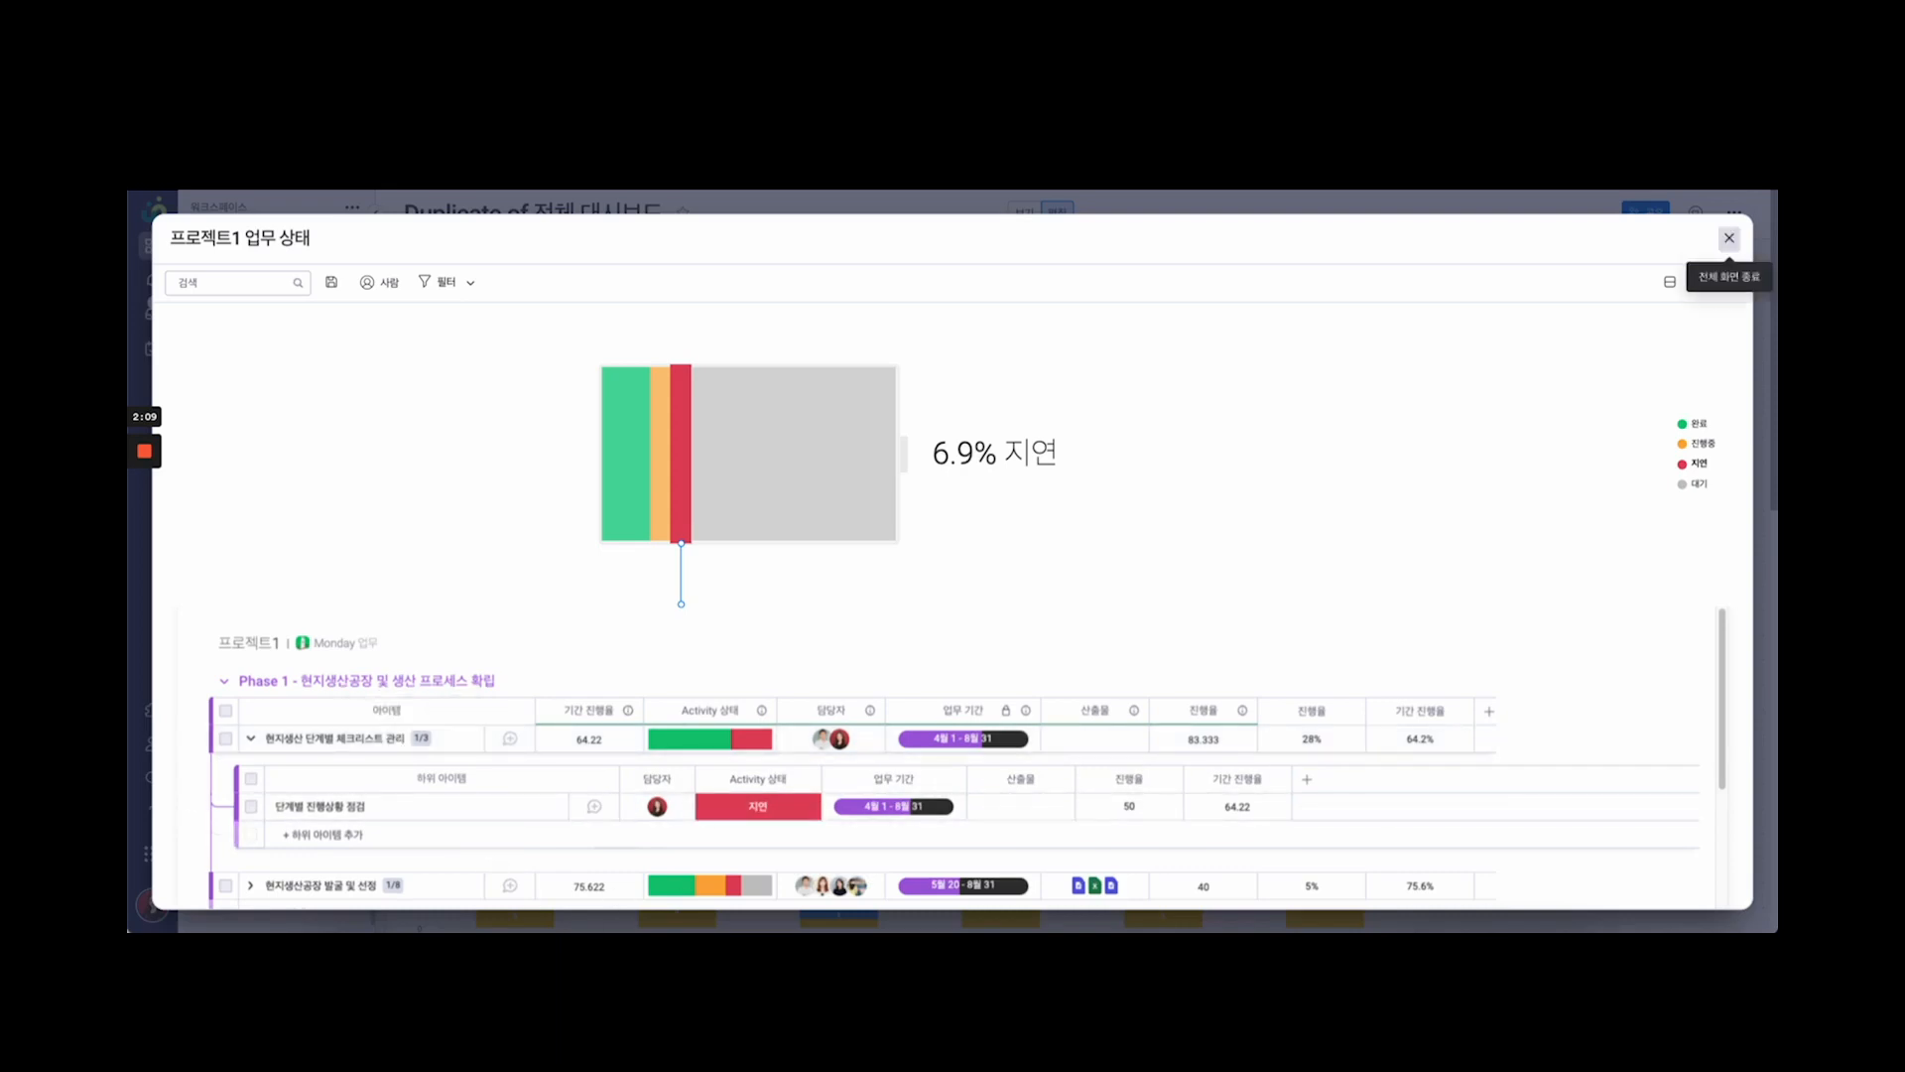
pyautogui.click(1729, 237)
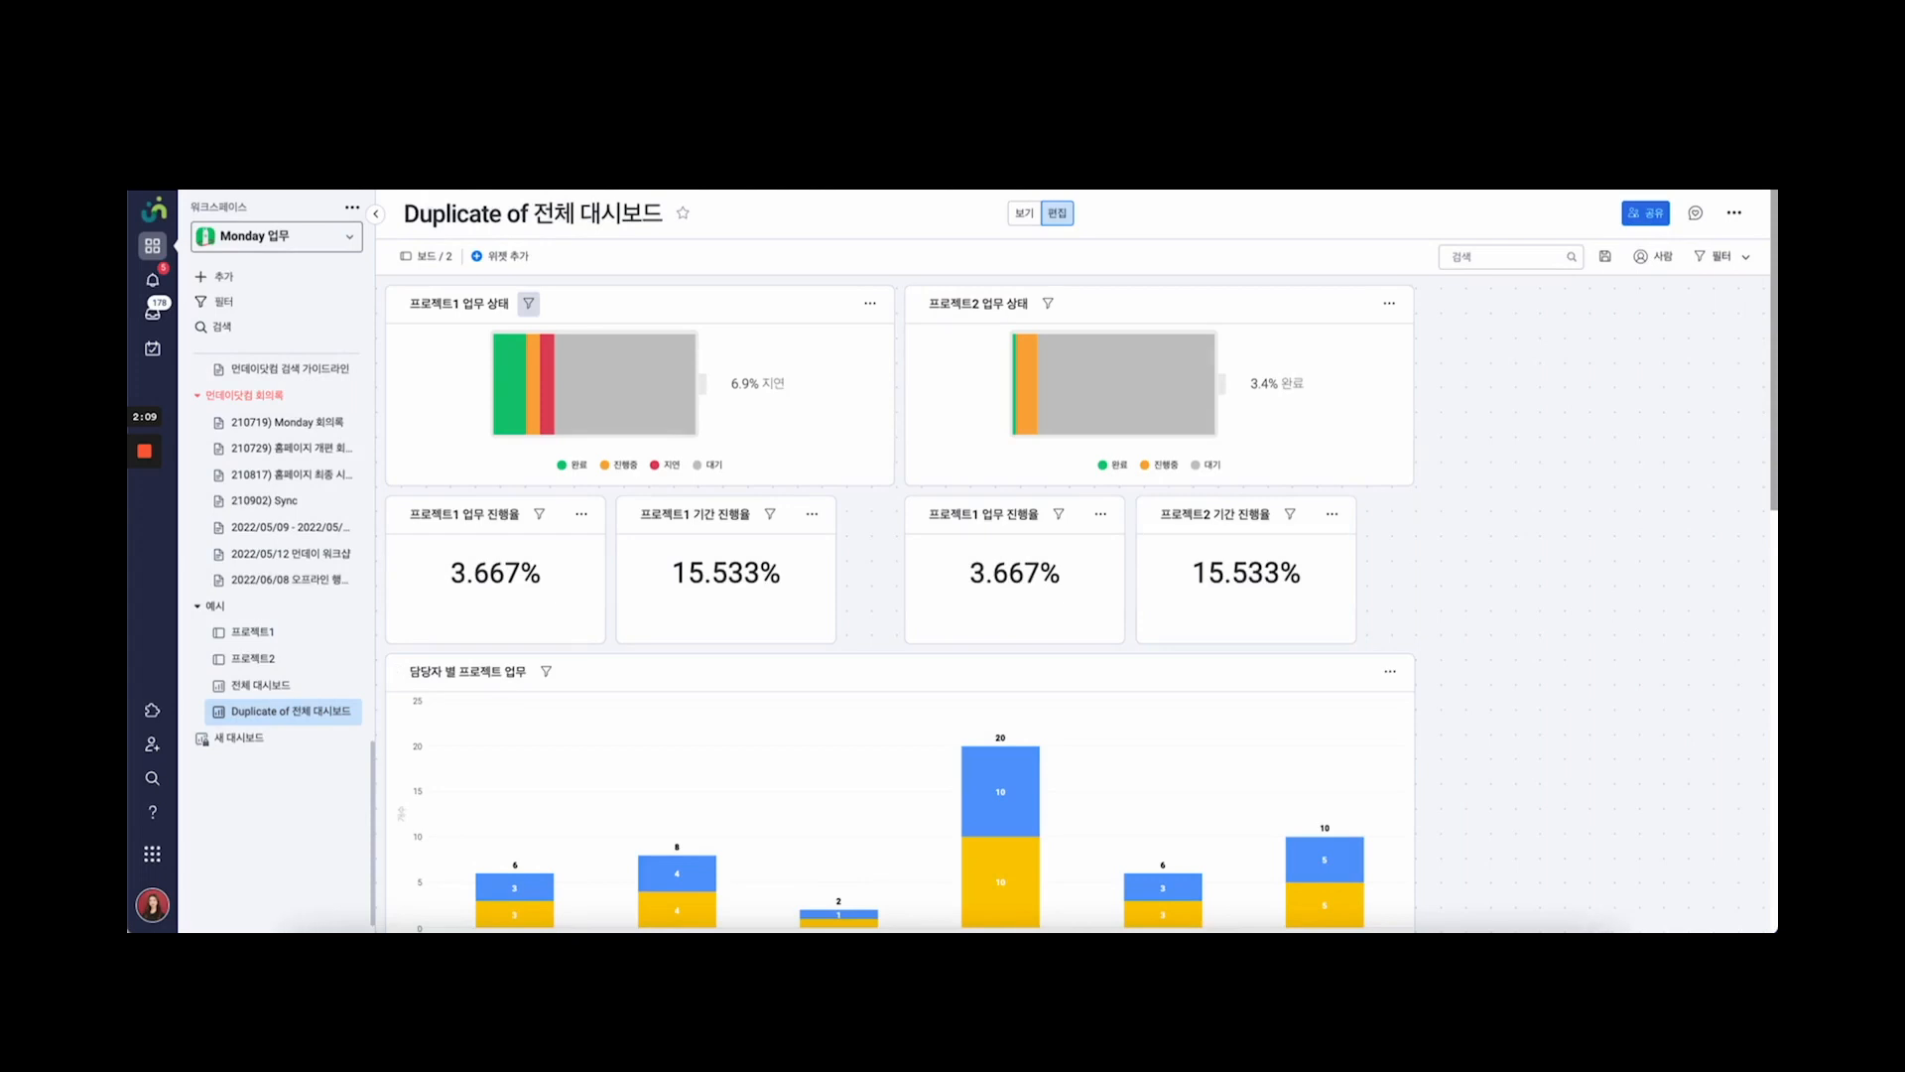
pyautogui.scroll(-6, 992, 595)
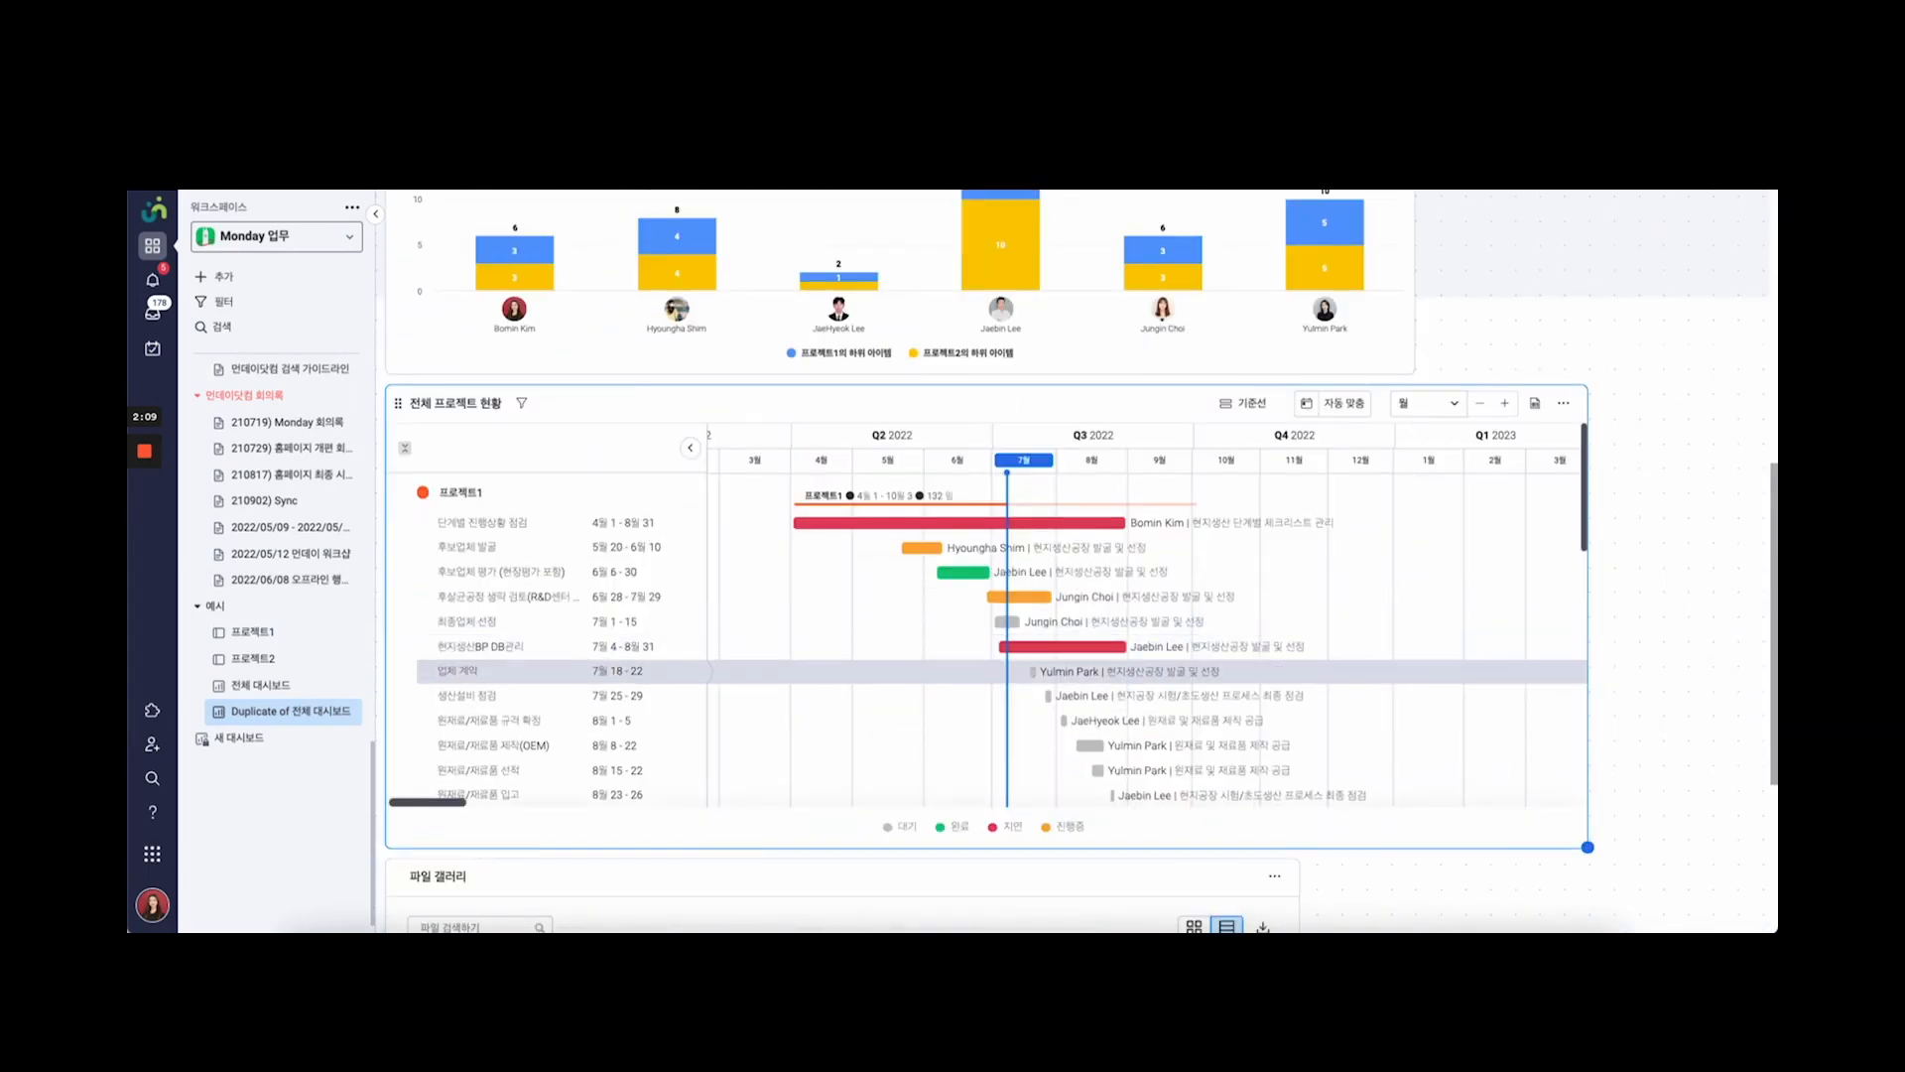
pyautogui.scroll(7, 1082, 560)
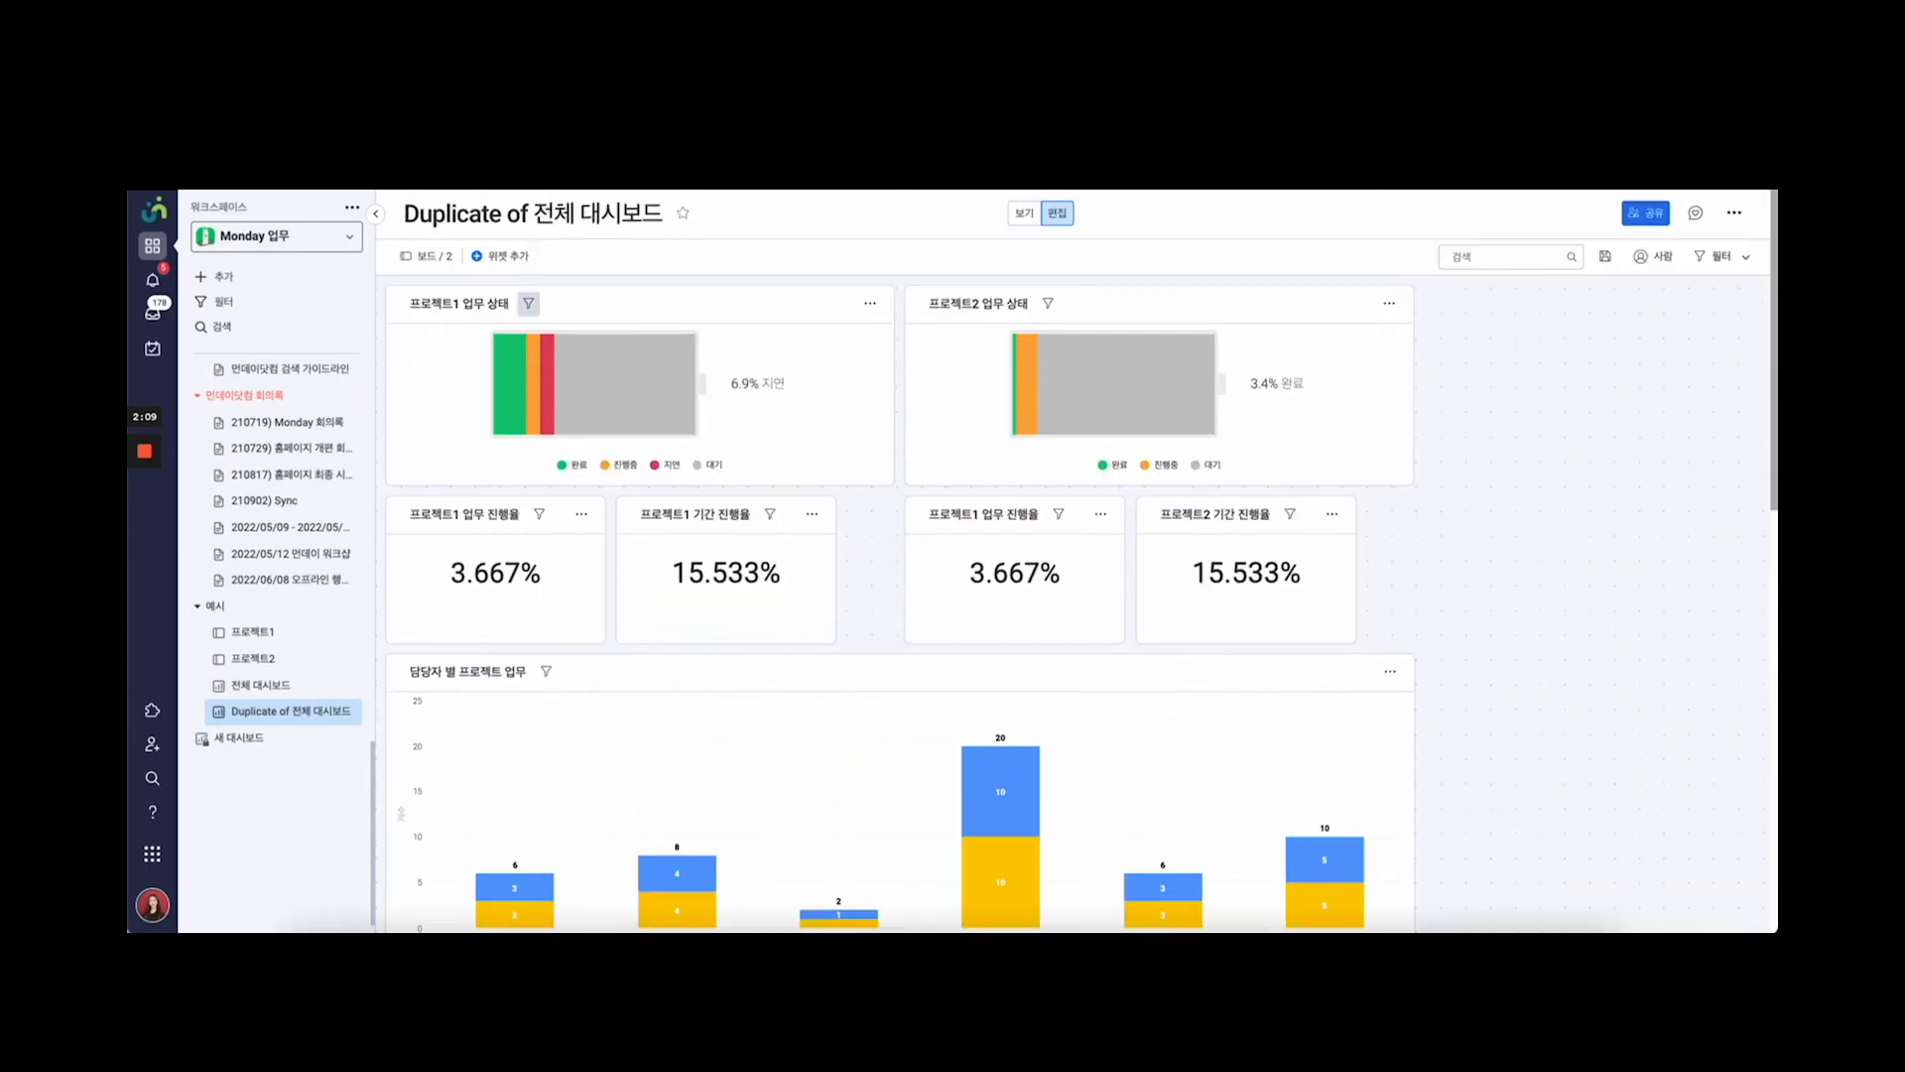